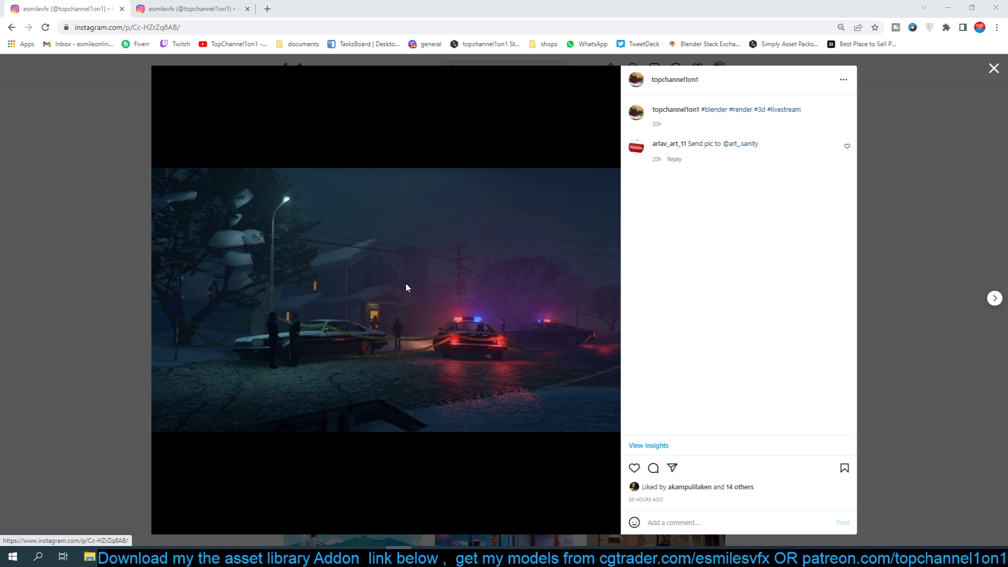
Look through the posted 3D renders on the Instagram profile page.
{"action": "left_click", "coordinate": [136, 12]}
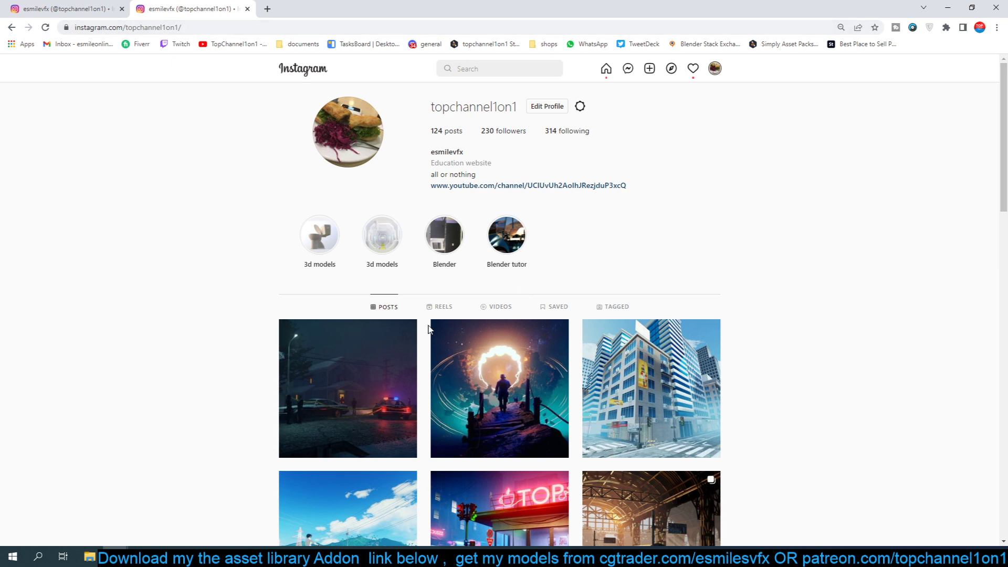
{"action": "scroll", "coordinate": [199, 379], "scroll_direction": "down", "scroll_amount": 1}
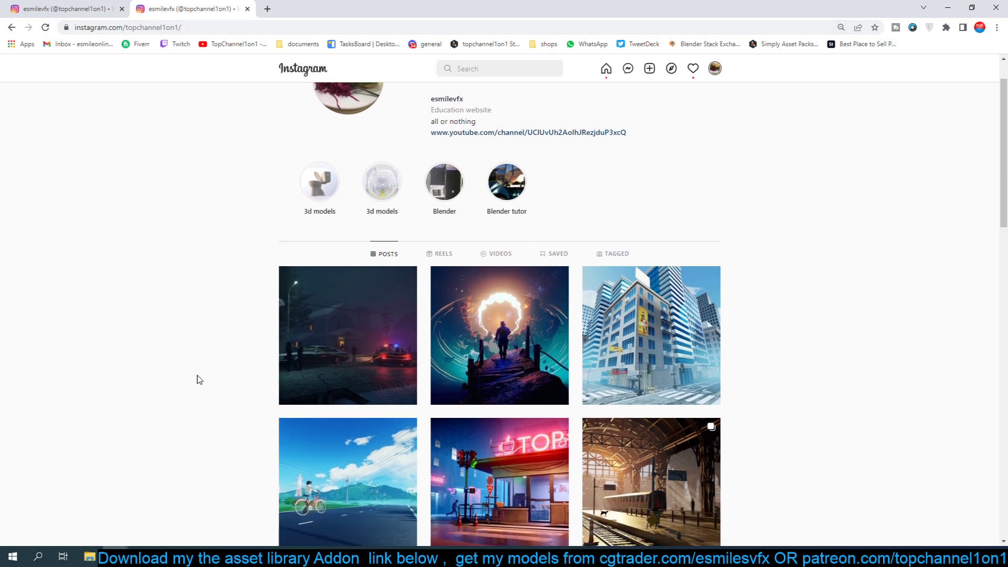
{"action": "scroll", "coordinate": [199, 379], "scroll_direction": "down", "scroll_amount": 3}
{"action": "scroll", "coordinate": [307, 464], "scroll_direction": "down", "scroll_amount": 5}
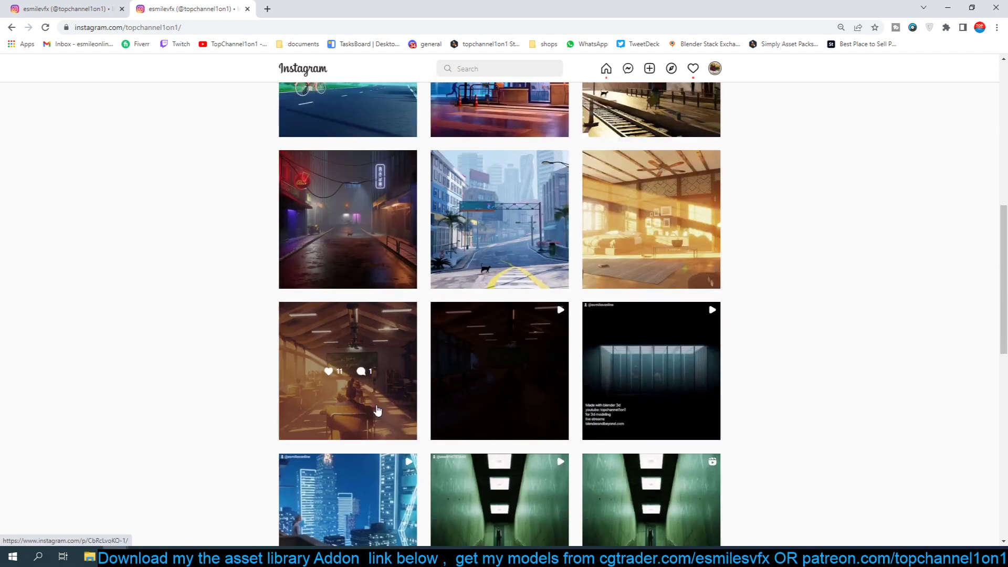
{"action": "scroll", "coordinate": [212, 407], "scroll_direction": "down", "scroll_amount": 3}
{"action": "scroll", "coordinate": [273, 372], "scroll_direction": "up", "scroll_amount": 7}
{"action": "scroll", "coordinate": [273, 370], "scroll_direction": "up", "scroll_amount": 5}
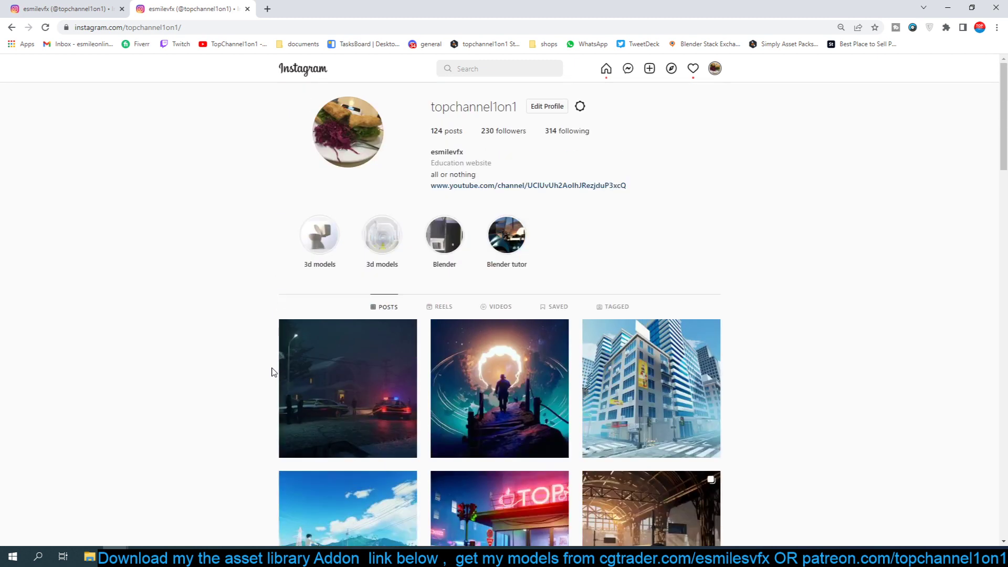
{"action": "scroll", "coordinate": [260, 344], "scroll_direction": "down", "scroll_amount": 5}
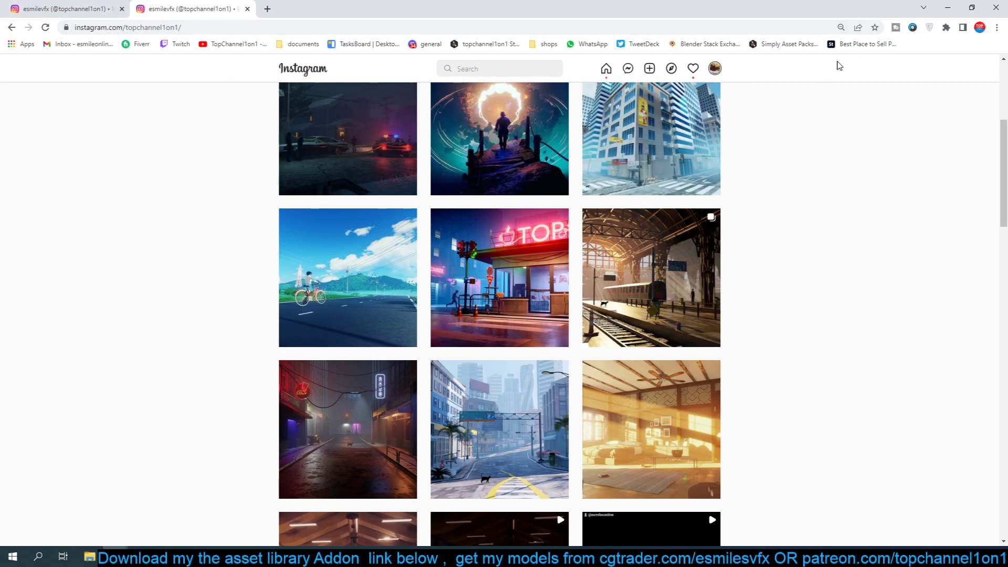
Switch to the snow art1.blend file in Blender and display the crime scene viewport in rendered shading.
{"action": "left_click", "coordinate": [948, 8]}
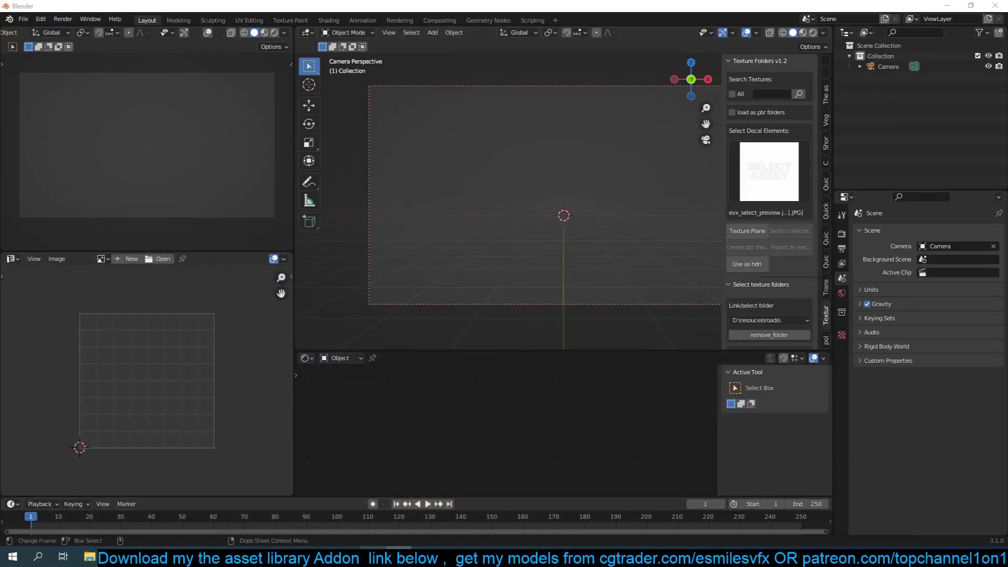
{"action": "mouse_move", "coordinate": [347, 558]}
{"action": "left_click", "coordinate": [291, 496]}
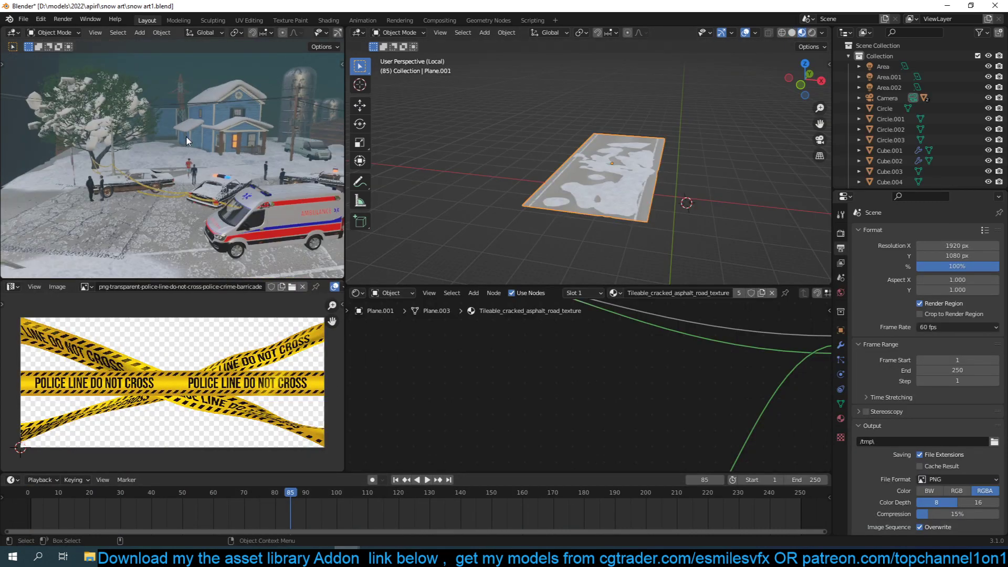
{"action": "scroll", "coordinate": [186, 140], "scroll_direction": "down", "scroll_amount": 5}
{"action": "middle_click_drag", "start_coordinate": [188, 140], "coordinate": [305, 65]}
{"action": "scroll", "coordinate": [326, 33], "scroll_direction": "down", "scroll_amount": 5}
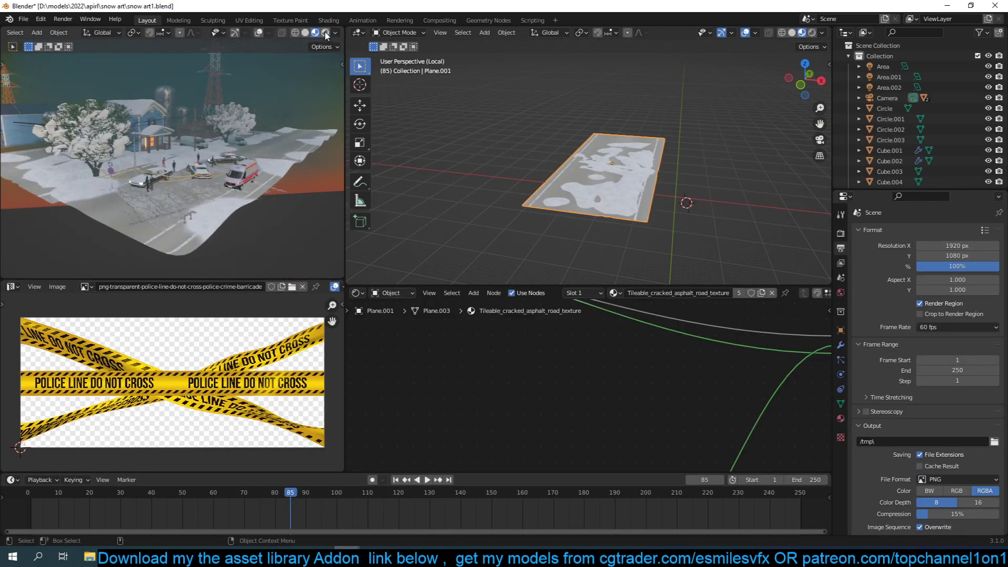
{"action": "left_click", "coordinate": [325, 33]}
{"action": "scroll", "coordinate": [214, 137], "scroll_direction": "up", "scroll_amount": 5}
{"action": "scroll", "coordinate": [214, 137], "scroll_direction": "up", "scroll_amount": 2}
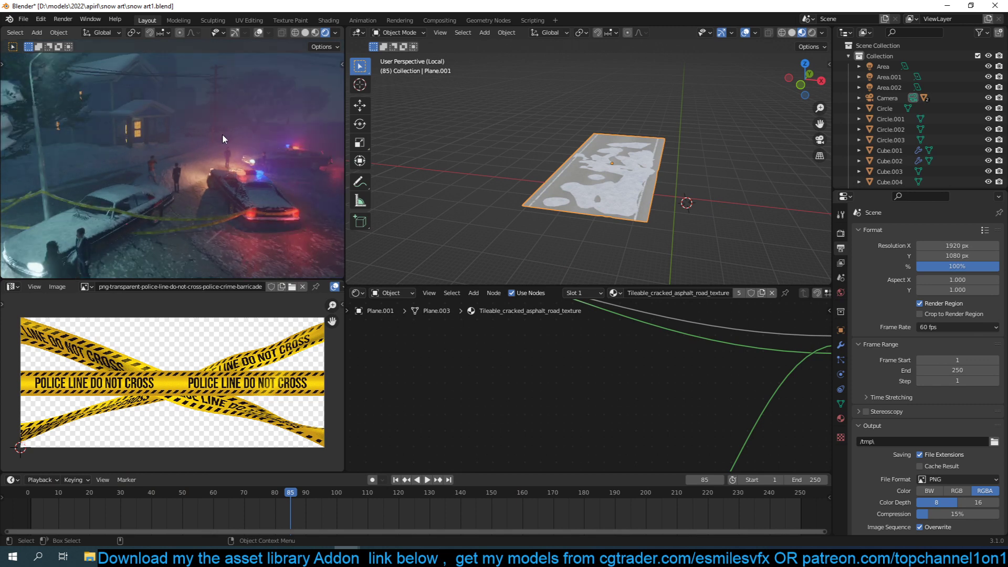
{"action": "middle_click_drag", "start_coordinate": [222, 134], "coordinate": [208, 137]}
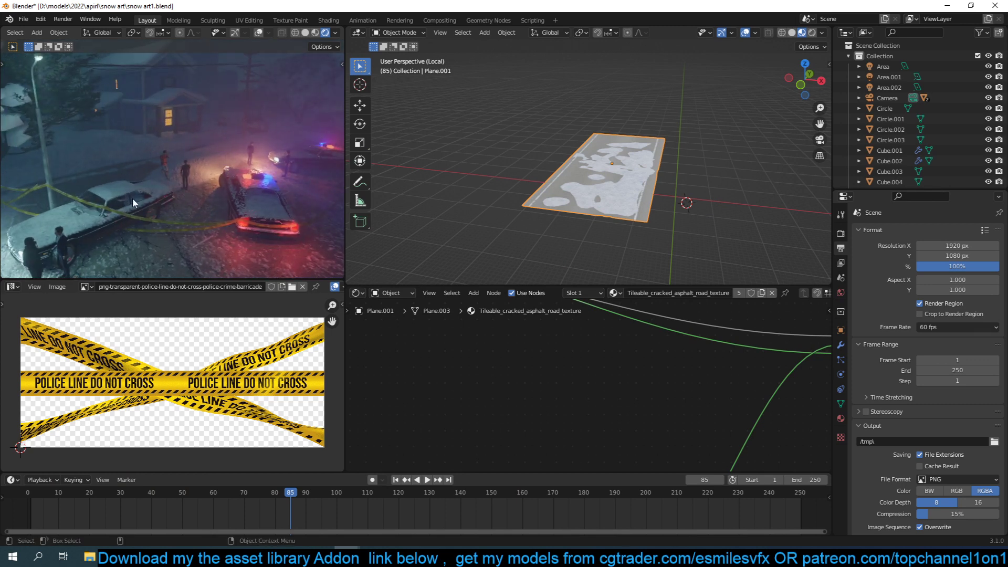
{"action": "scroll", "coordinate": [254, 207], "scroll_direction": "down", "scroll_amount": 4}
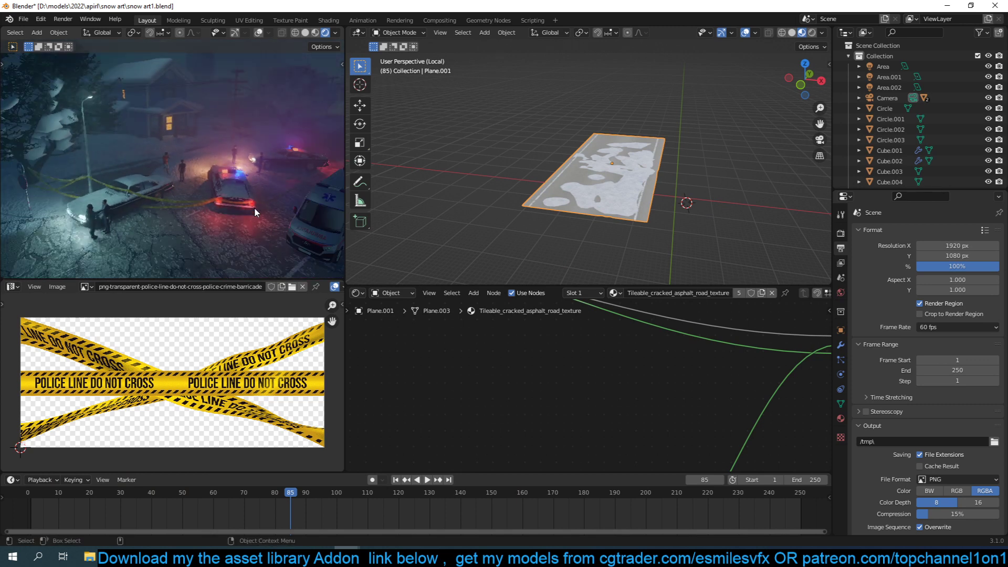
{"action": "middle_click_drag", "start_coordinate": [254, 207], "coordinate": [219, 185]}
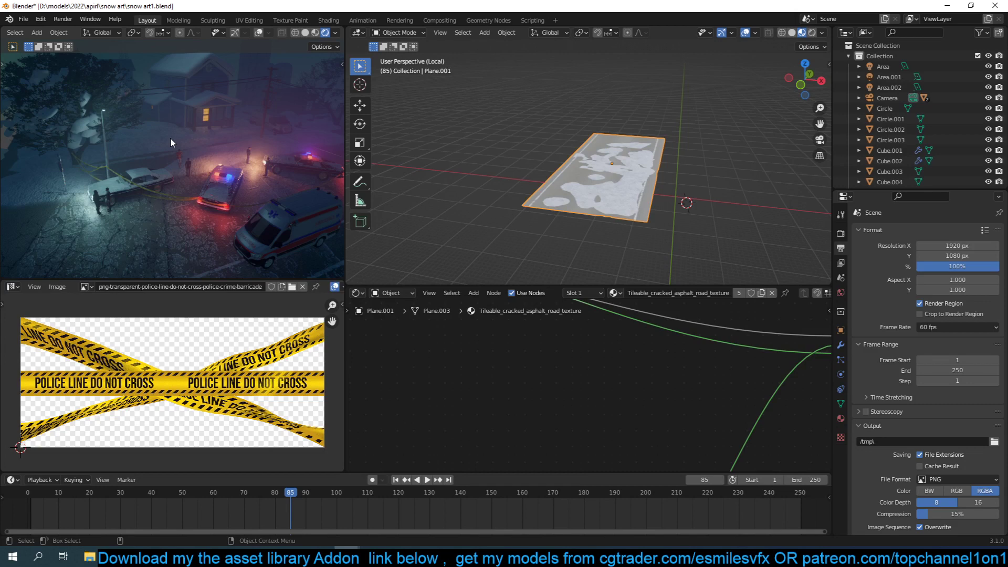
Put the snowy road plane, Plane.001, into Sculpt Mode.
{"action": "scroll", "coordinate": [601, 173], "scroll_direction": "up", "scroll_amount": 8}
{"action": "middle_click_drag", "start_coordinate": [600, 173], "coordinate": [542, 176]}
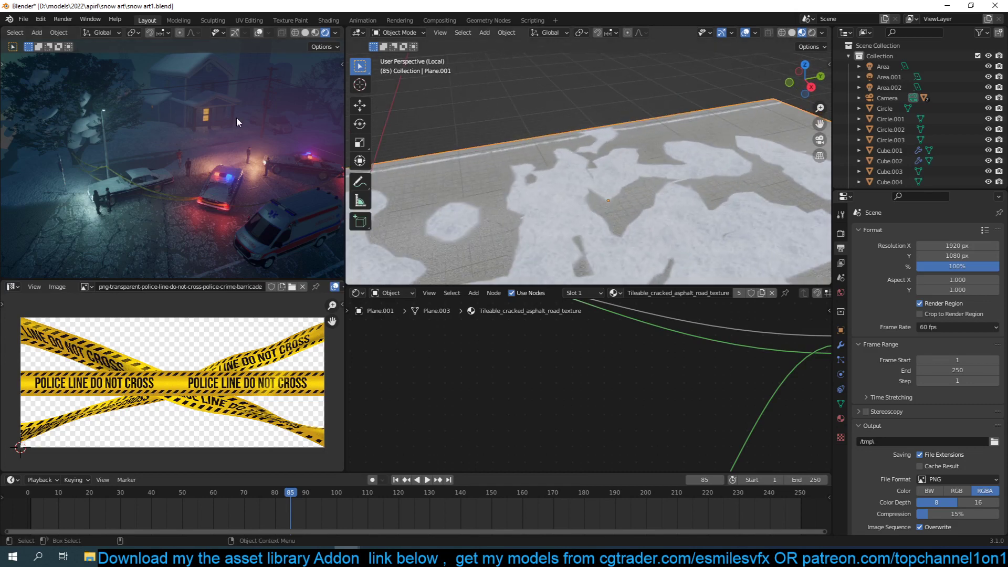
{"action": "scroll", "coordinate": [547, 121], "scroll_direction": "down", "scroll_amount": 4}
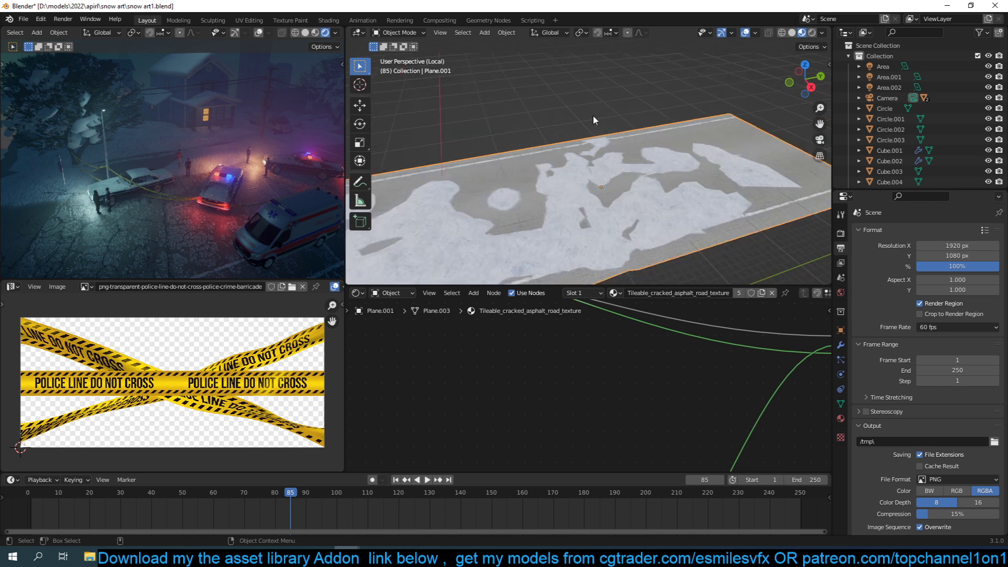
{"action": "middle_click_drag", "start_coordinate": [594, 115], "coordinate": [657, 121]}
{"action": "middle_click_drag", "start_coordinate": [558, 95], "coordinate": [522, 92]}
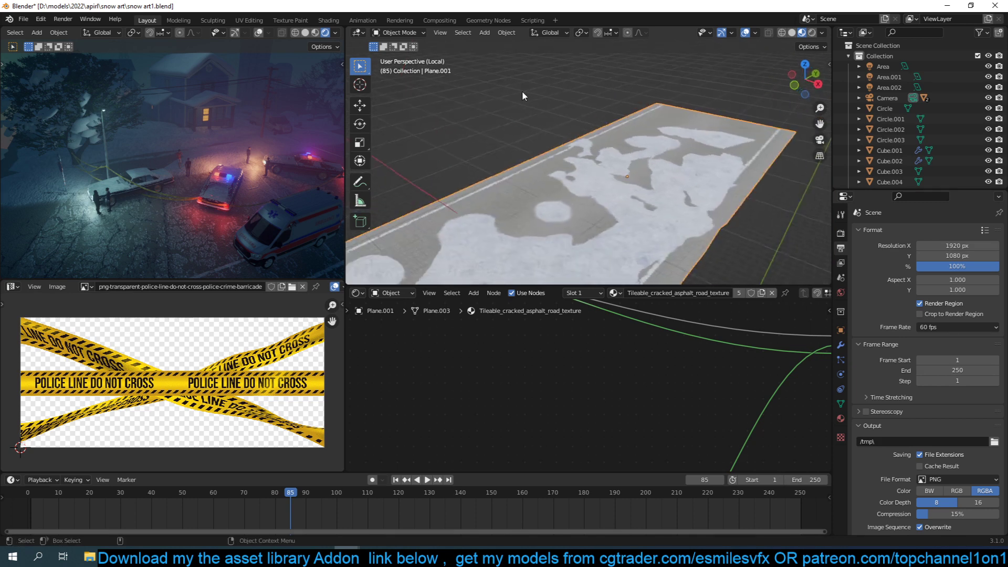
{"action": "left_click", "coordinate": [420, 33]}
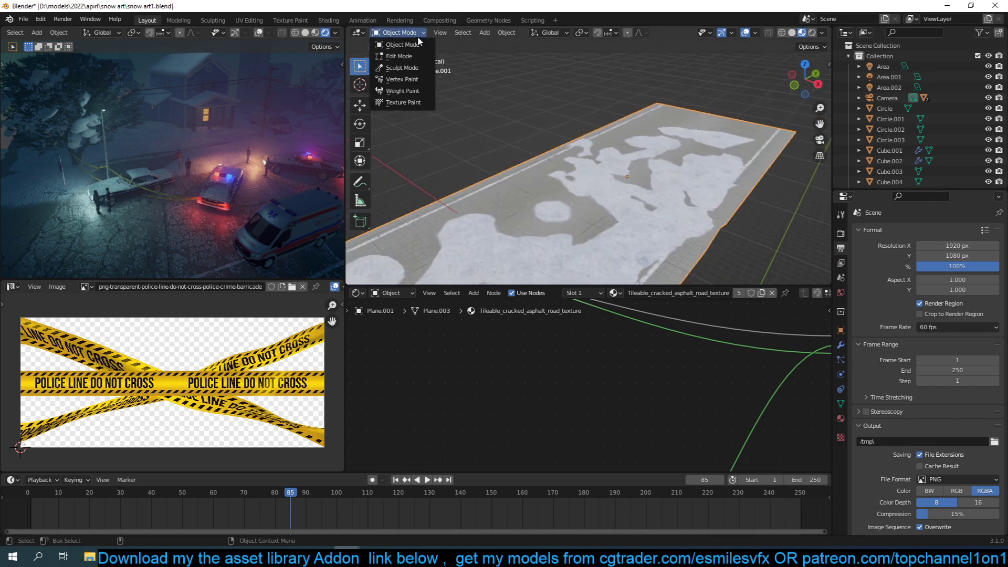
{"action": "left_click", "coordinate": [408, 70]}
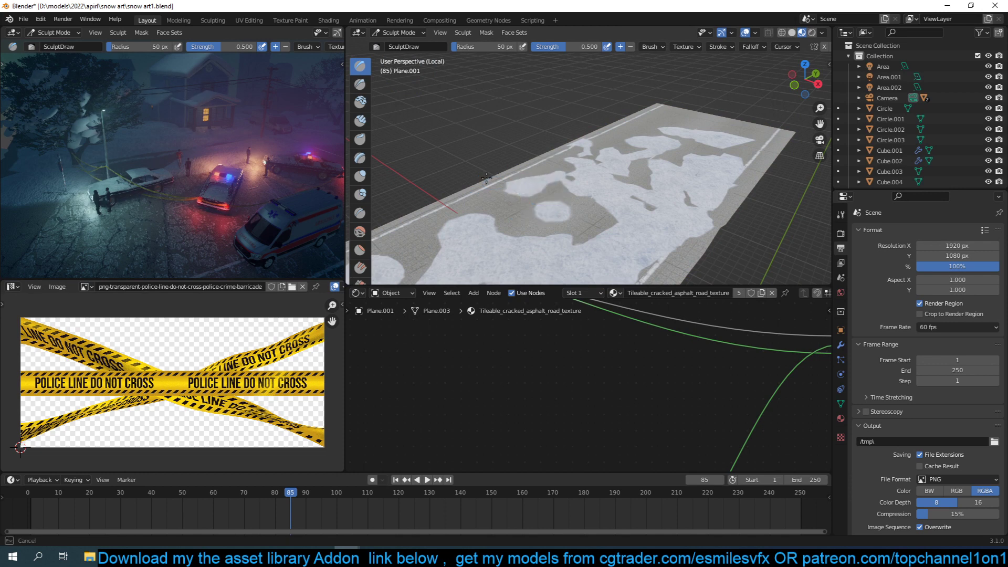
Switch the scene viewport to material preview and sculpt the road plane's surface to change where snow covers the asphalt.
{"action": "scroll", "coordinate": [325, 33], "scroll_direction": "down", "scroll_amount": 5}
{"action": "left_click", "coordinate": [315, 33]}
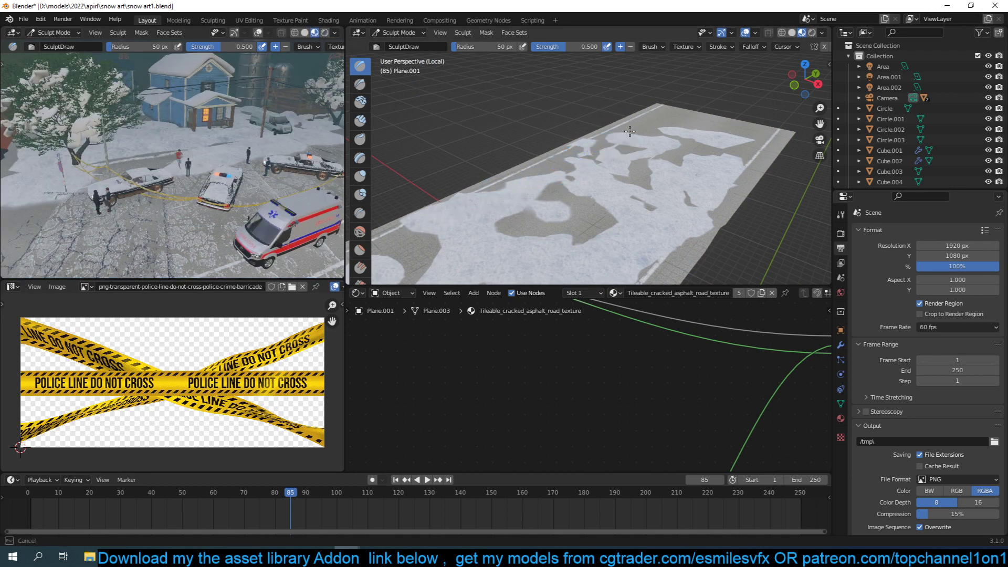
{"action": "middle_click_drag", "start_coordinate": [670, 171], "coordinate": [598, 164]}
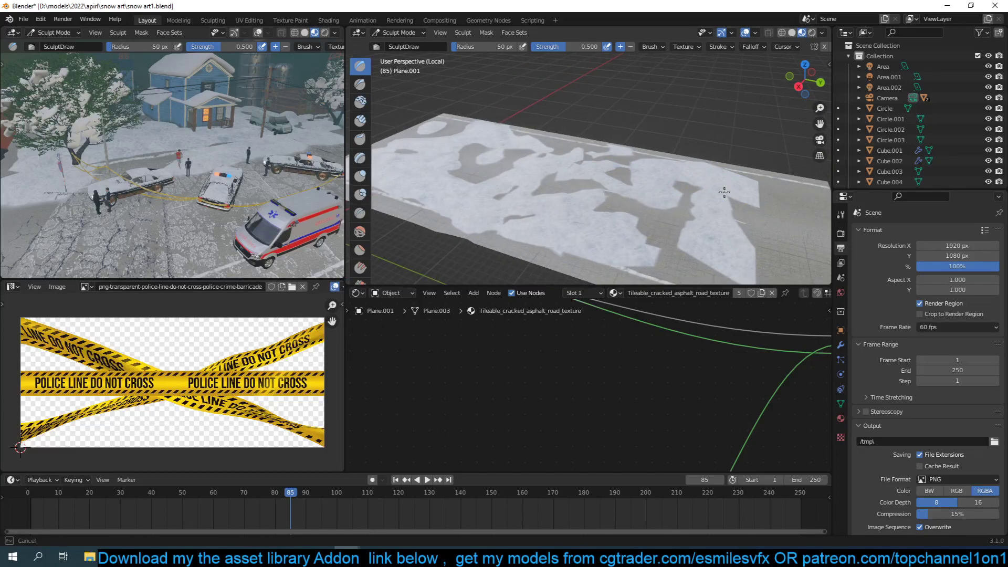
{"action": "mouse_move", "coordinate": [744, 178]}
{"action": "left_mouse_down"}
{"action": "mouse_move", "coordinate": [635, 174]}
{"action": "mouse_move", "coordinate": [583, 185]}
{"action": "mouse_move", "coordinate": [725, 221]}
{"action": "mouse_move", "coordinate": [481, 188]}
{"action": "mouse_move", "coordinate": [499, 170]}
{"action": "mouse_move", "coordinate": [638, 202]}
{"action": "mouse_move", "coordinate": [562, 200]}
{"action": "mouse_move", "coordinate": [679, 205]}
{"action": "mouse_move", "coordinate": [617, 221]}
{"action": "mouse_move", "coordinate": [613, 207]}
{"action": "left_mouse_up"}
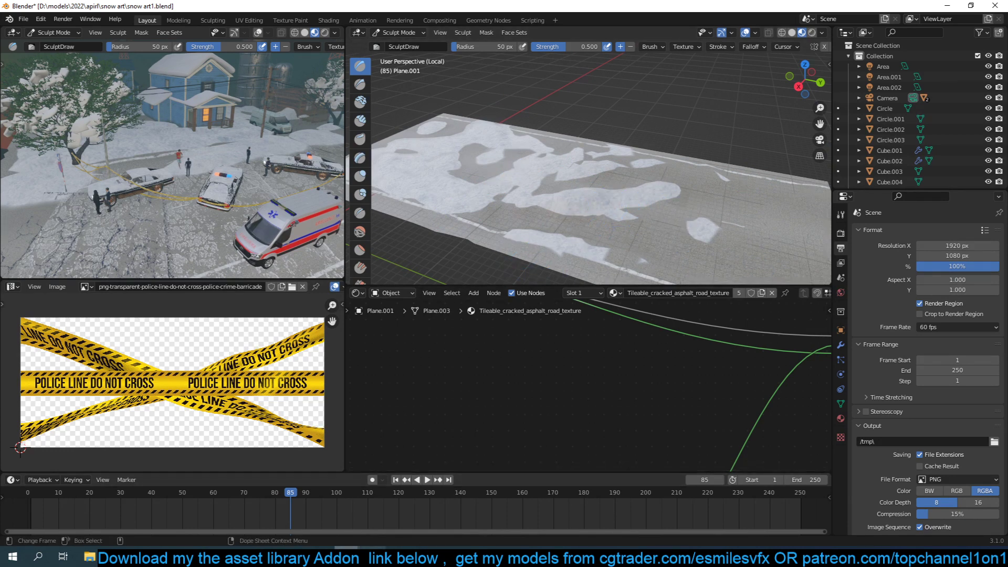
Switch to the empty Blender scene, add a mesh plane and scale it up into a large ground surface.
{"action": "left_click", "coordinate": [346, 556]}
{"action": "left_click", "coordinate": [388, 509]}
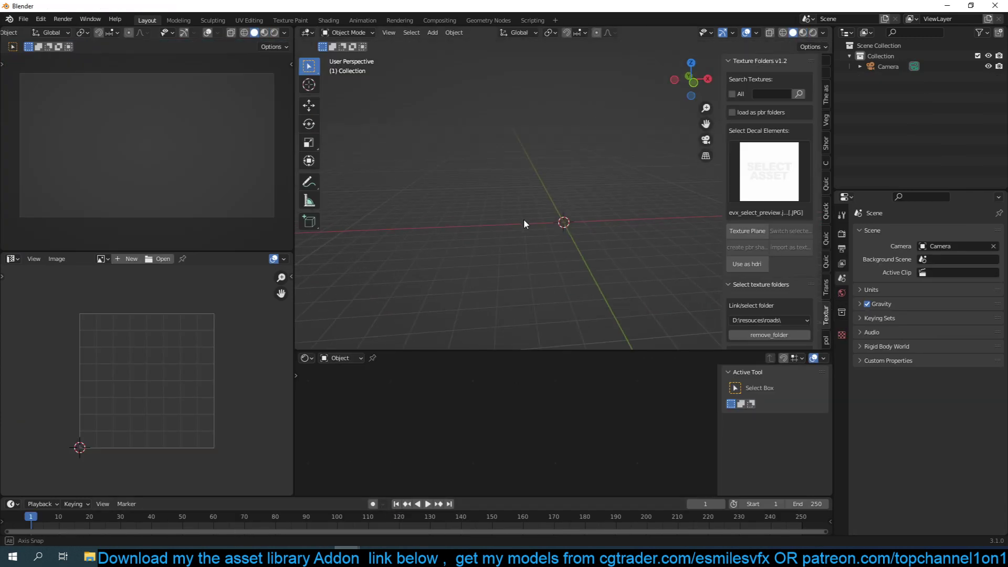
{"action": "key", "text": "shift+a"}
{"action": "mouse_move", "coordinate": [562, 216]}
{"action": "left_click", "coordinate": [615, 217]}
{"action": "key", "text": "s"}
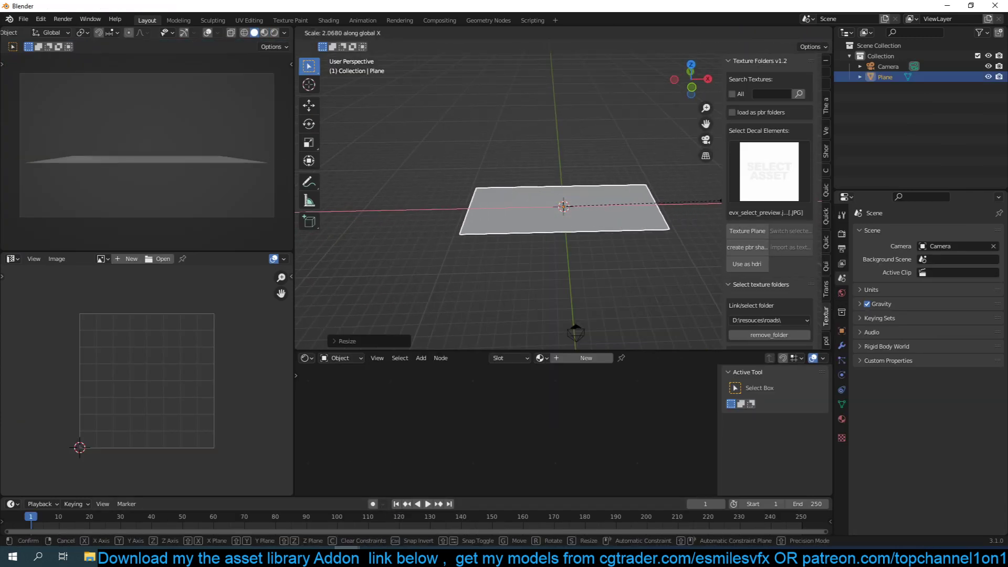
{"action": "left_click", "coordinate": [696, 250]}
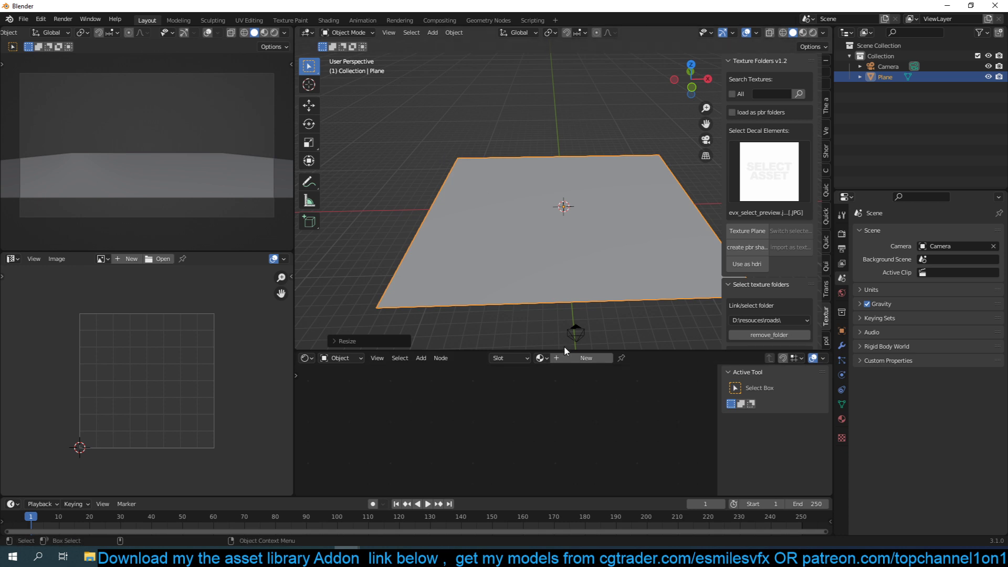
Create a new material for the plane and add an Image Texture node to its shader.
{"action": "left_click", "coordinate": [572, 359]}
{"action": "key", "text": "shift+a"}
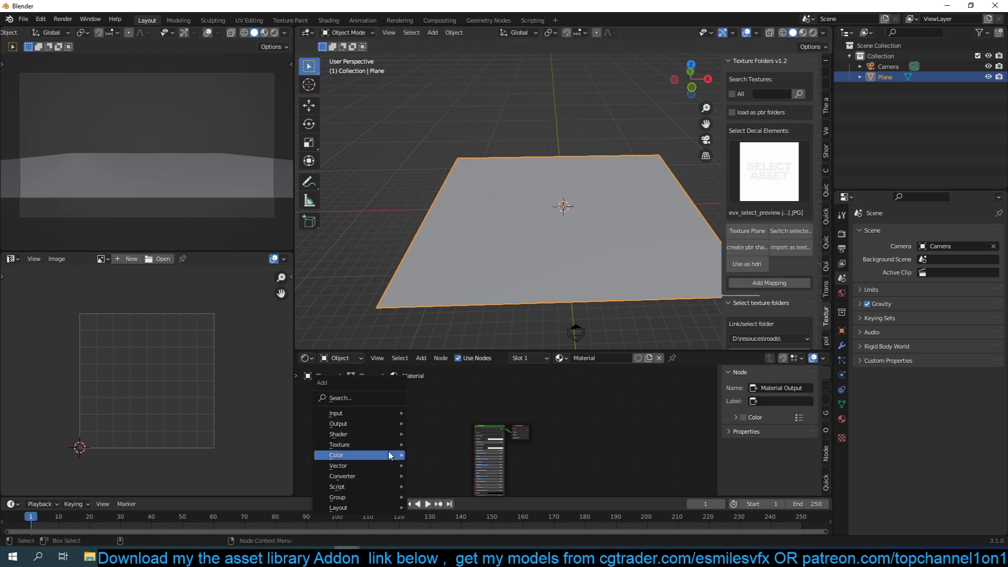
{"action": "mouse_move", "coordinate": [388, 445]}
{"action": "left_click", "coordinate": [455, 359]}
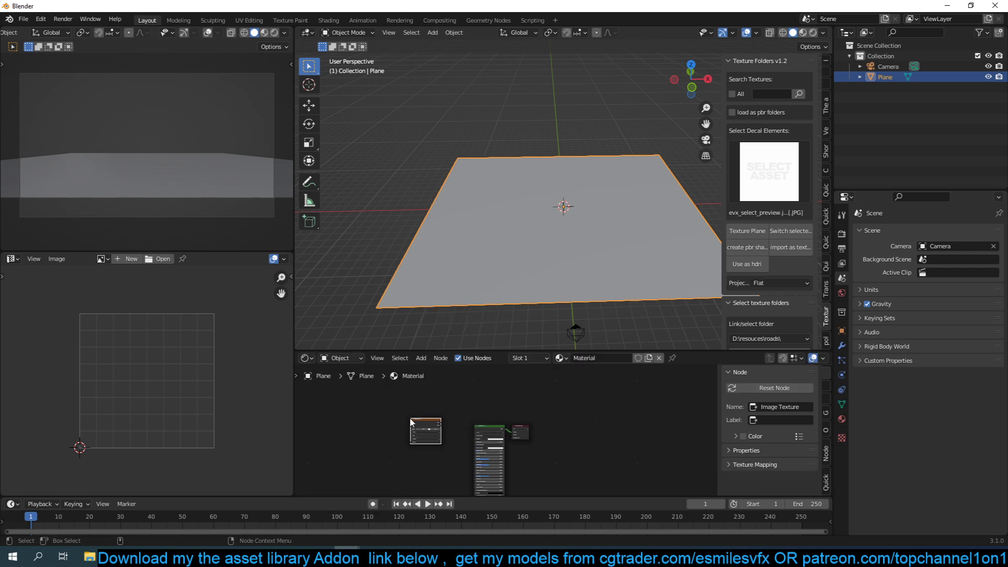
{"action": "left_click", "coordinate": [436, 431]}
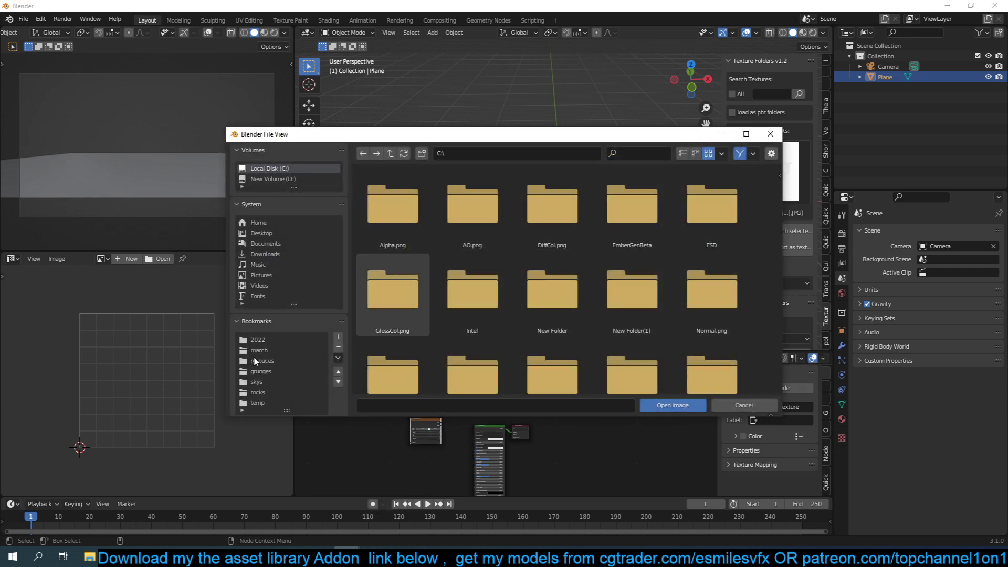
{"action": "left_click", "coordinate": [303, 370]}
{"action": "left_click", "coordinate": [294, 361]}
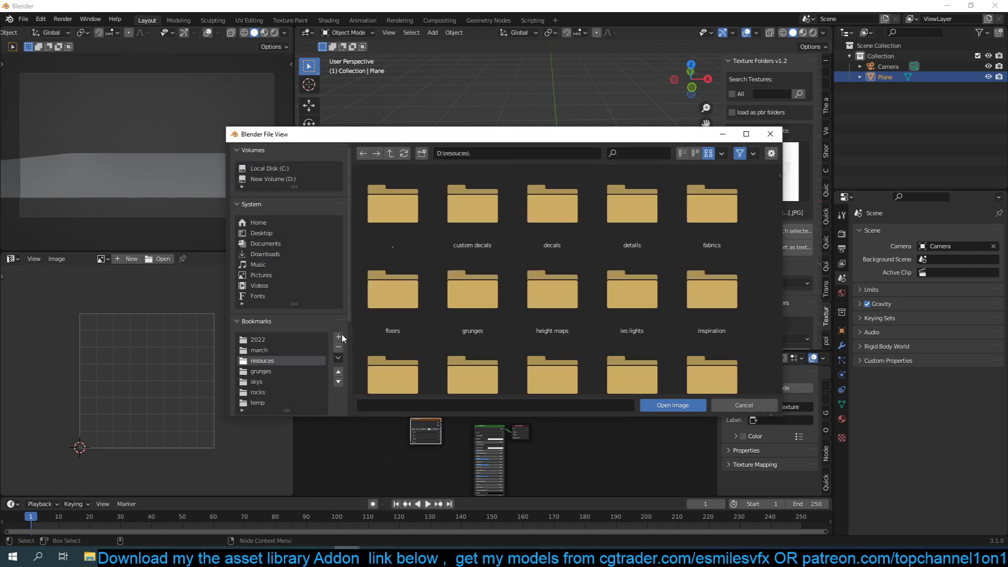
{"action": "left_click", "coordinate": [497, 318]}
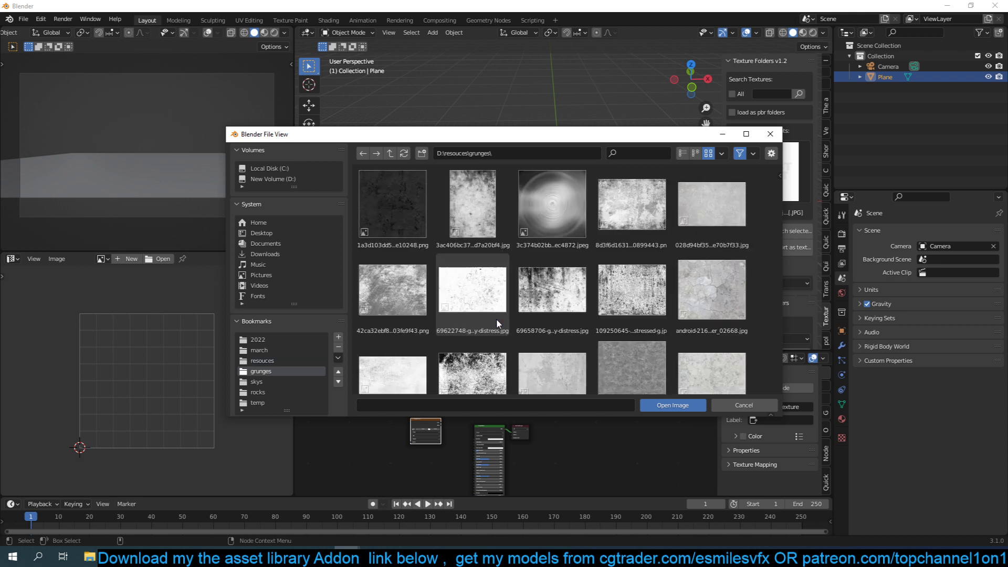
{"action": "left_click", "coordinate": [278, 362]}
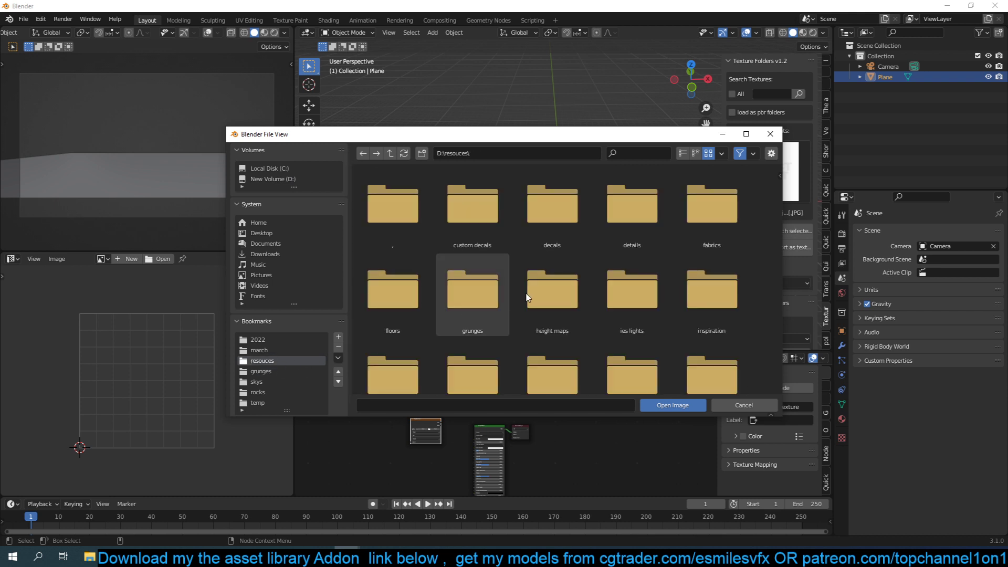
{"action": "left_click", "coordinate": [679, 241]}
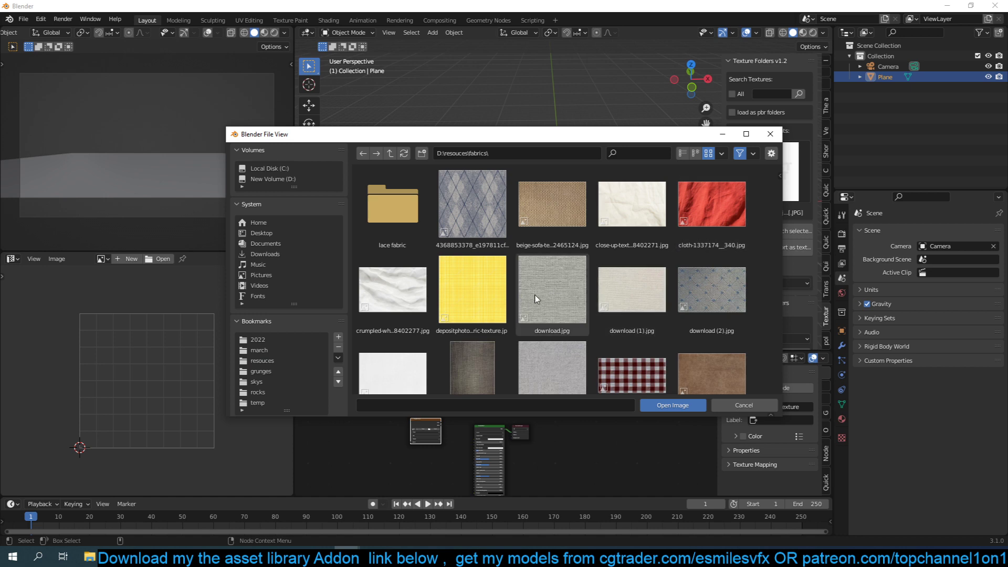
{"action": "scroll", "coordinate": [536, 294], "scroll_direction": "down", "scroll_amount": 5}
{"action": "scroll", "coordinate": [442, 297], "scroll_direction": "up", "scroll_amount": 1}
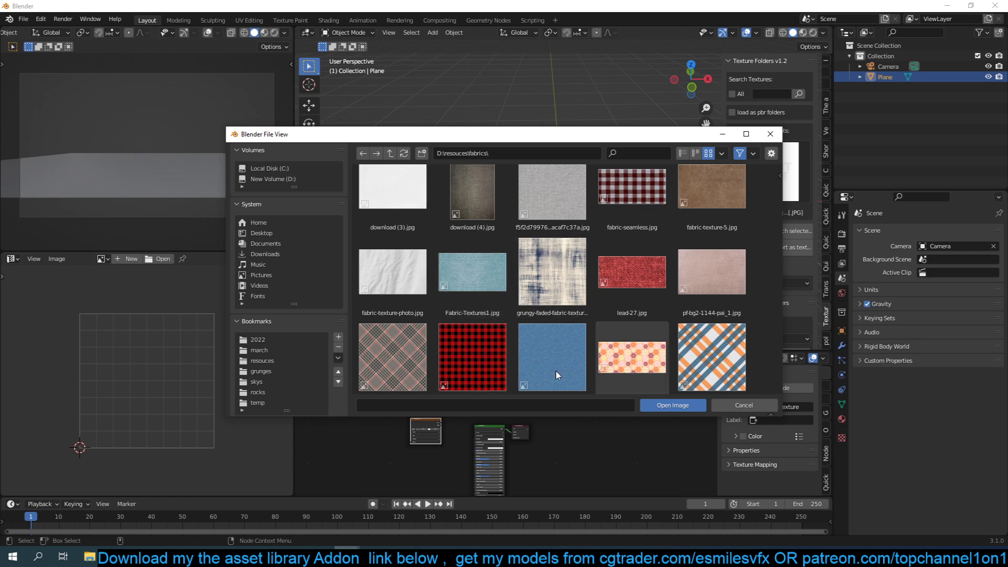
{"action": "scroll", "coordinate": [517, 344], "scroll_direction": "down", "scroll_amount": 8}
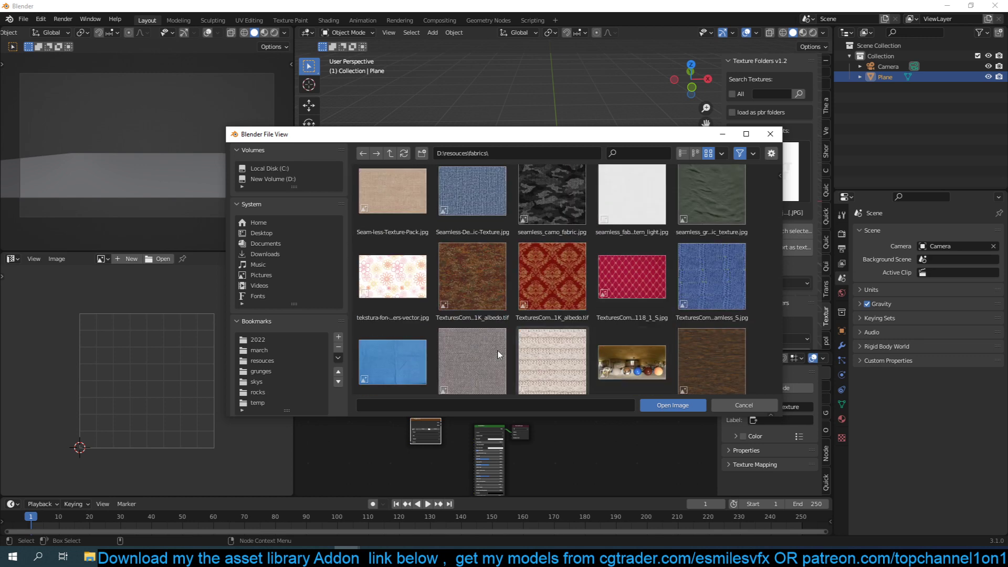
{"action": "scroll", "coordinate": [517, 344], "scroll_direction": "down", "scroll_amount": 4}
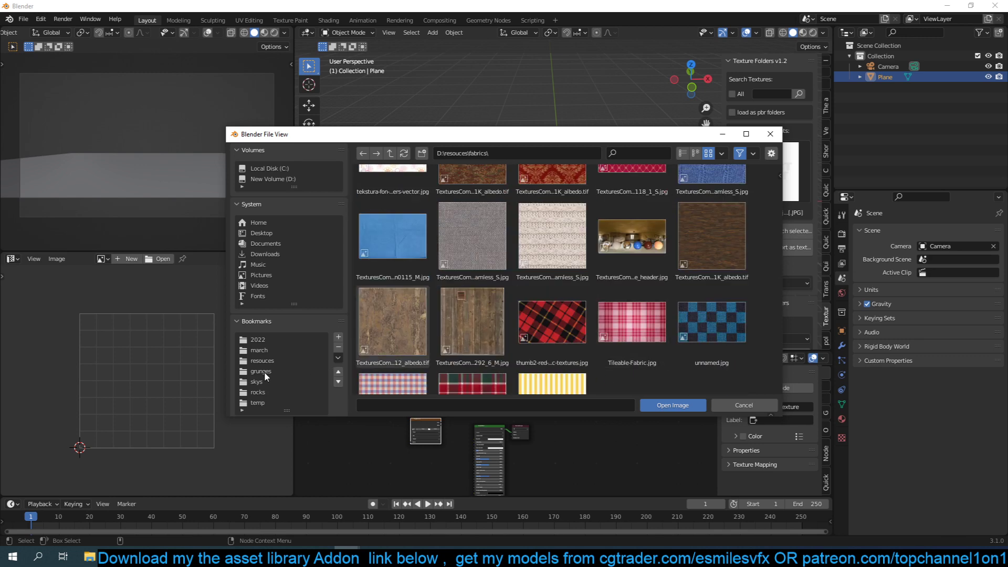
{"action": "left_click", "coordinate": [741, 405]}
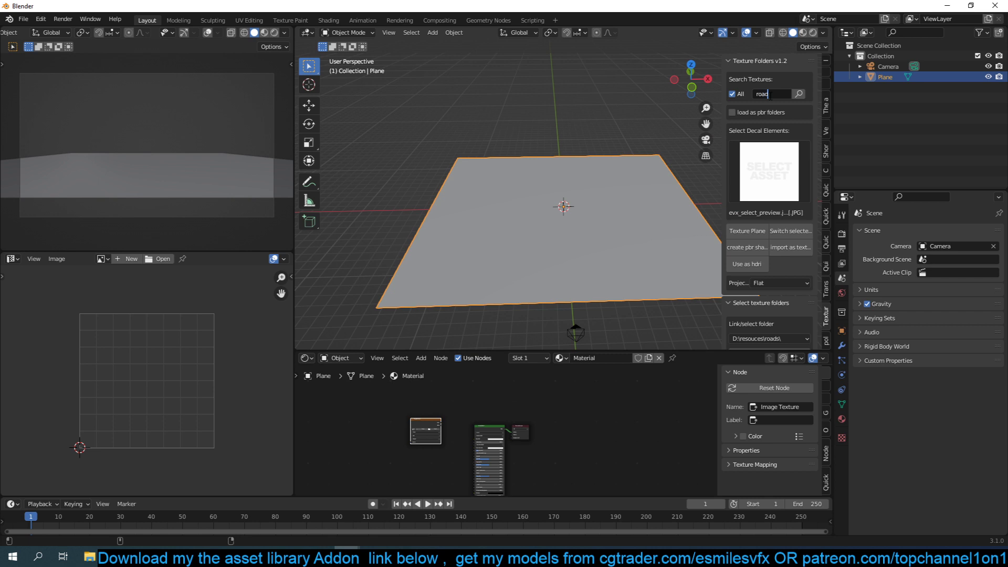
Search the texture library for road, import the cracked damaged-asphalt image as a texture node, and delete the empty Image Texture node.
{"action": "key", "text": "Return"}
{"action": "left_click", "coordinate": [775, 191]}
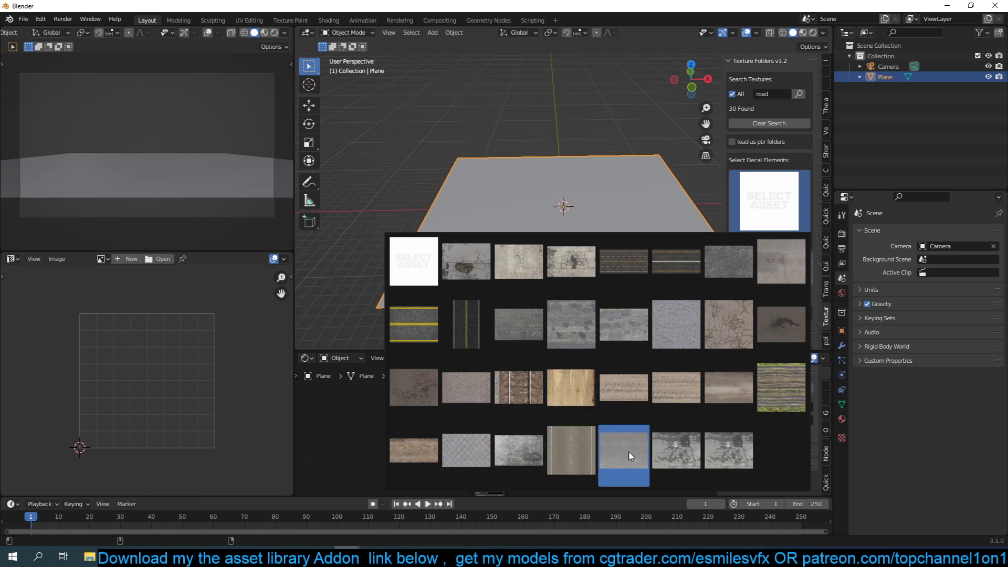
{"action": "left_click", "coordinate": [714, 341]}
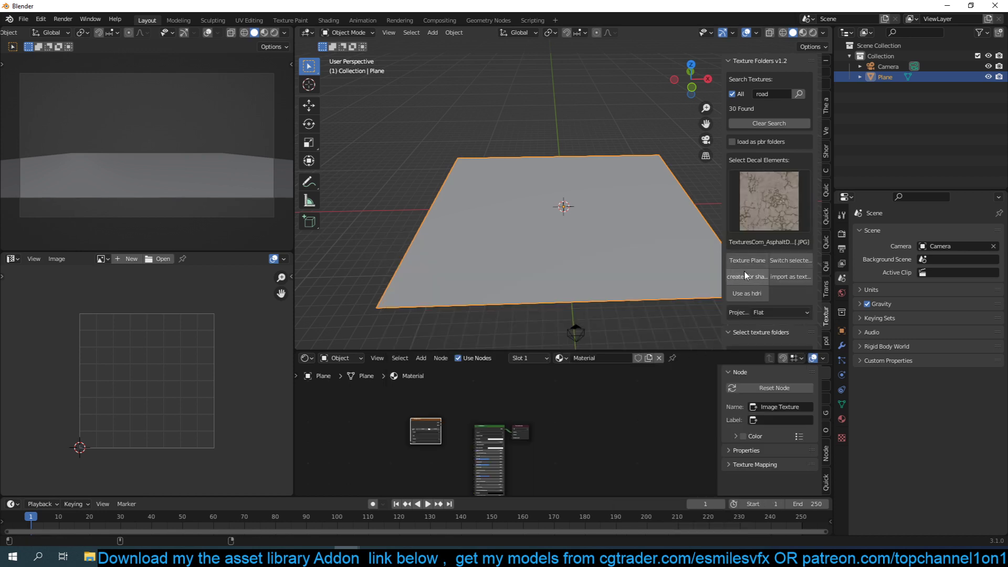
{"action": "left_click", "coordinate": [786, 278]}
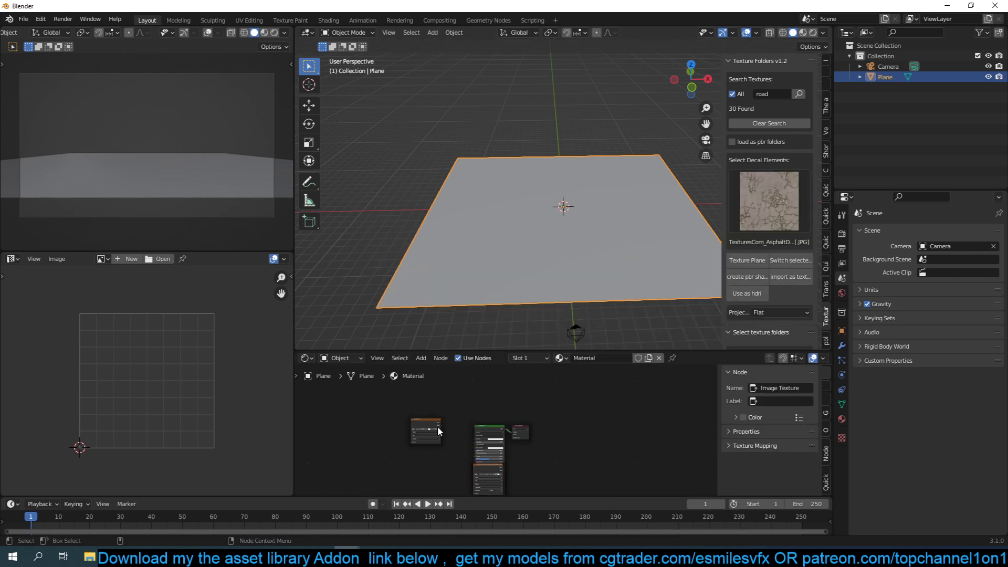
{"action": "left_click", "coordinate": [421, 419]}
{"action": "key", "text": "x"}
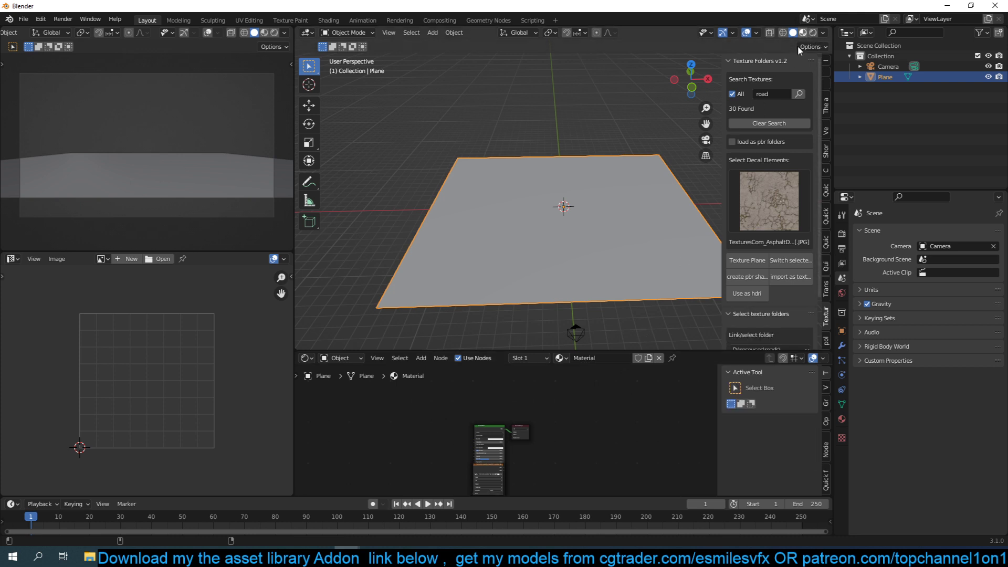
Display the scene in material preview, place the asphalt texture node beside the Principled shader, and preview its image on the plane.
{"action": "left_click", "coordinate": [803, 32]}
{"action": "middle_click_drag", "start_coordinate": [562, 458], "coordinate": [617, 424]}
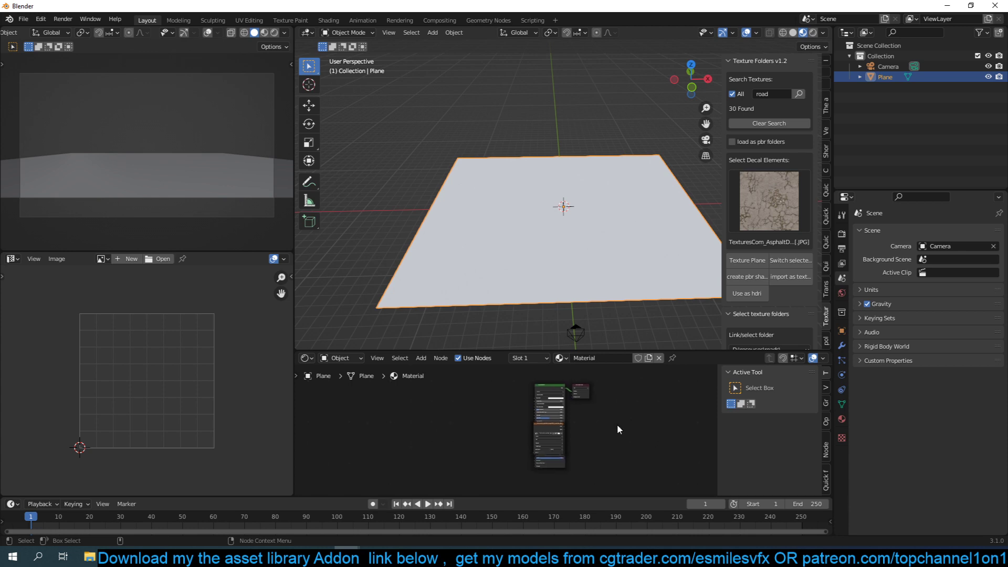
{"action": "scroll", "coordinate": [618, 424], "scroll_direction": "up", "scroll_amount": 2}
{"action": "left_click_drag", "start_coordinate": [570, 420], "coordinate": [434, 396]}
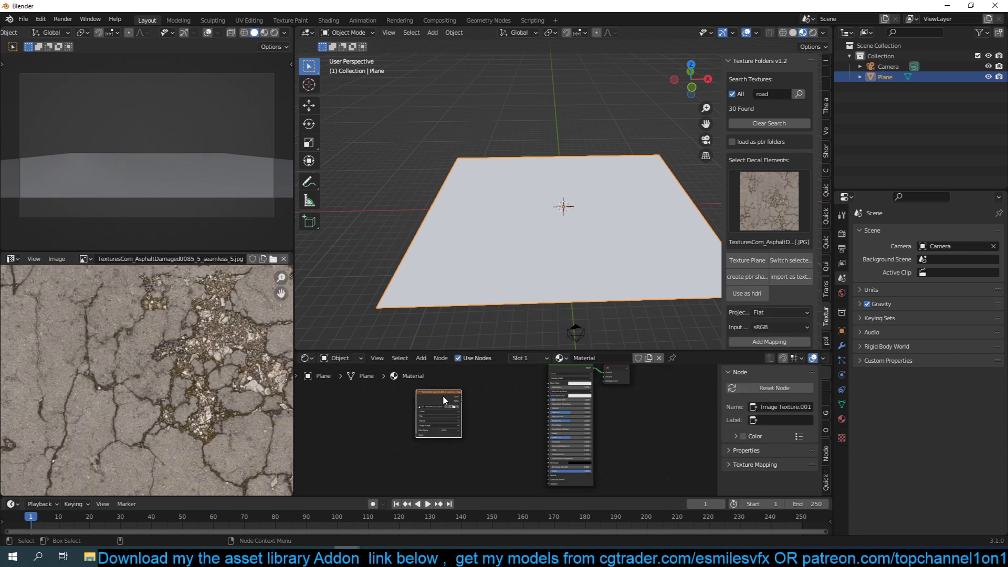
{"action": "left_click", "coordinate": [442, 393], "text": "ctrl+shift"}
{"action": "middle_click_drag", "start_coordinate": [544, 194], "coordinate": [709, 194]}
{"action": "scroll", "coordinate": [662, 200], "scroll_direction": "up", "scroll_amount": 3}
{"action": "mouse_move", "coordinate": [557, 223]}
{"action": "middle_mouse_down"}
{"action": "mouse_move", "coordinate": [706, 195]}
{"action": "mouse_move", "coordinate": [665, 250]}
{"action": "middle_mouse_up"}
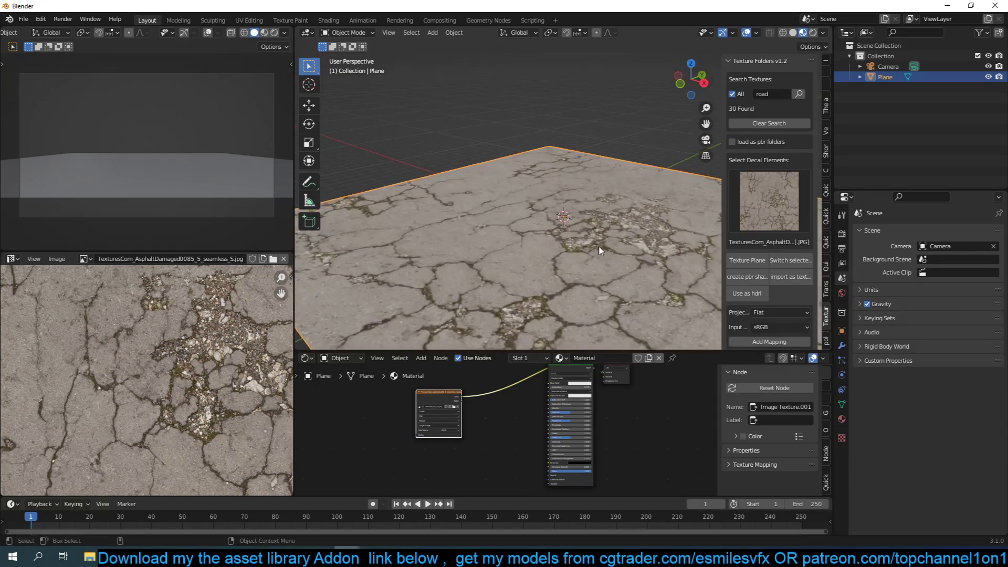
{"action": "middle_click_drag", "start_coordinate": [600, 251], "coordinate": [525, 249]}
{"action": "scroll", "coordinate": [463, 421], "scroll_direction": "down", "scroll_amount": 2}
{"action": "middle_click_drag", "start_coordinate": [463, 421], "coordinate": [508, 383]}
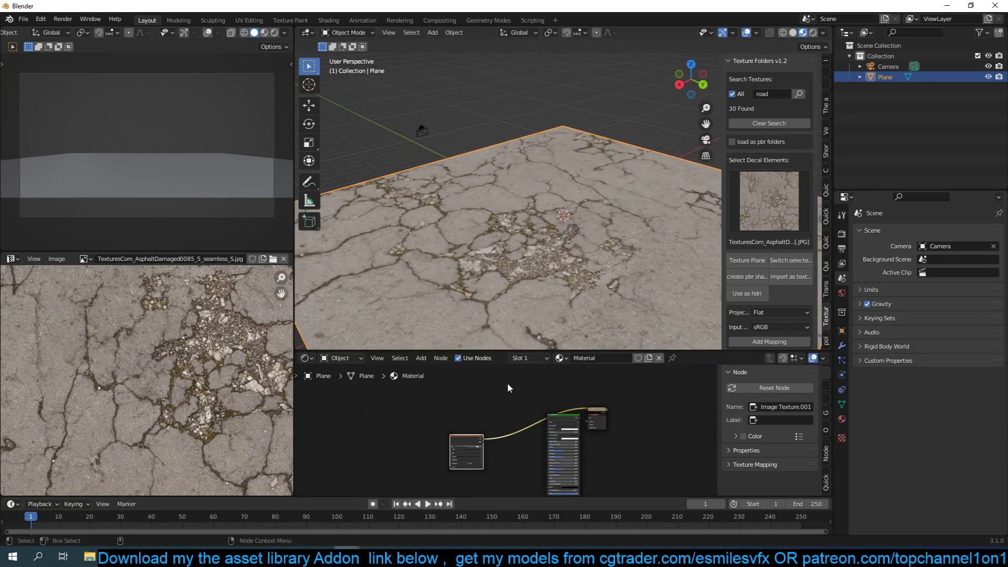
Search the texture library for snow and check the available textures.
{"action": "left_click", "coordinate": [768, 94]}
{"action": "type", "text": "snow"}
{"action": "key", "text": "Return"}
{"action": "left_click", "coordinate": [799, 94]}
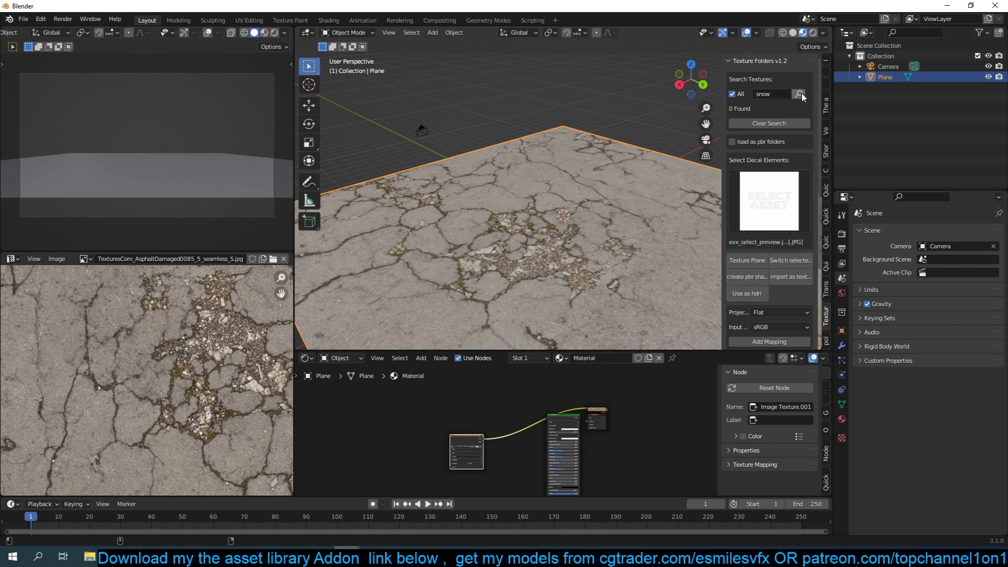
{"action": "left_click", "coordinate": [787, 181]}
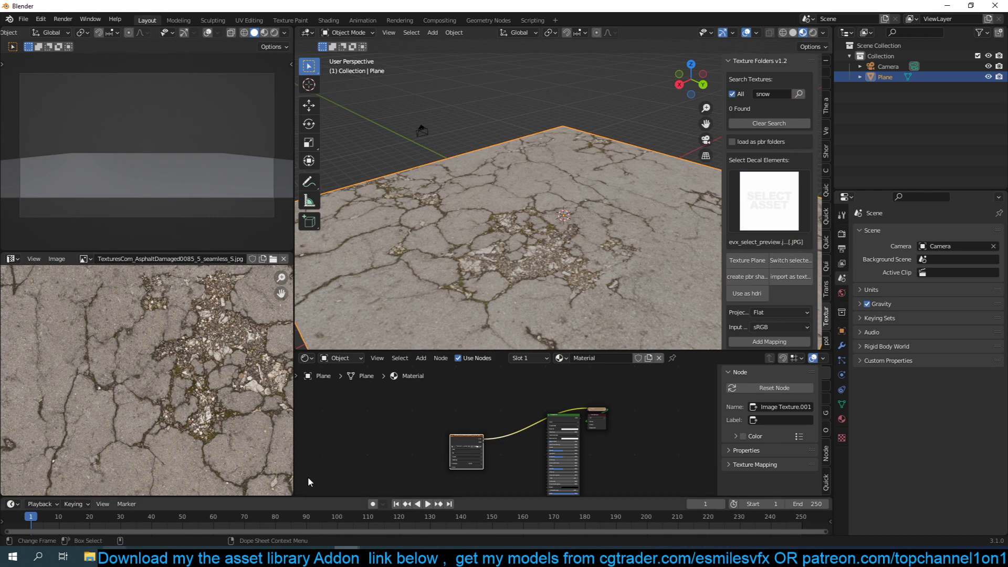
Switch to Chrome and search Google Images for snow texture.
{"action": "left_click", "coordinate": [113, 558]}
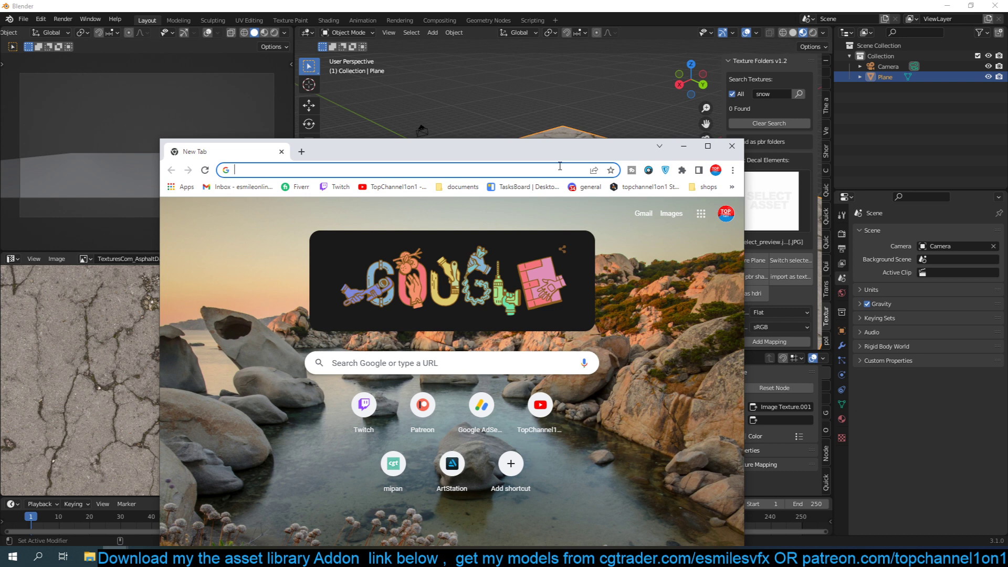
{"action": "type", "text": "snow t"}
{"action": "key", "text": "Return"}
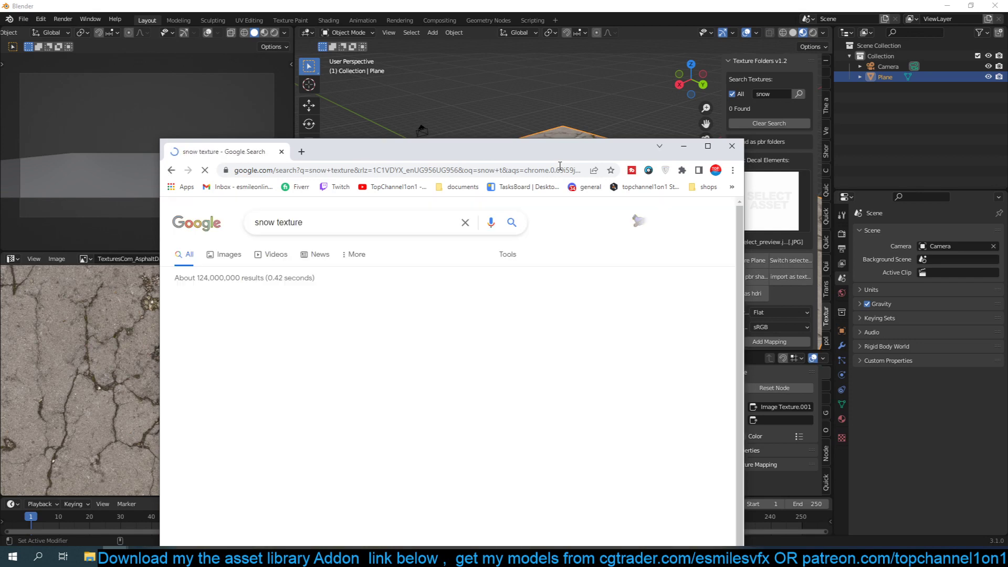
{"action": "left_click", "coordinate": [285, 257]}
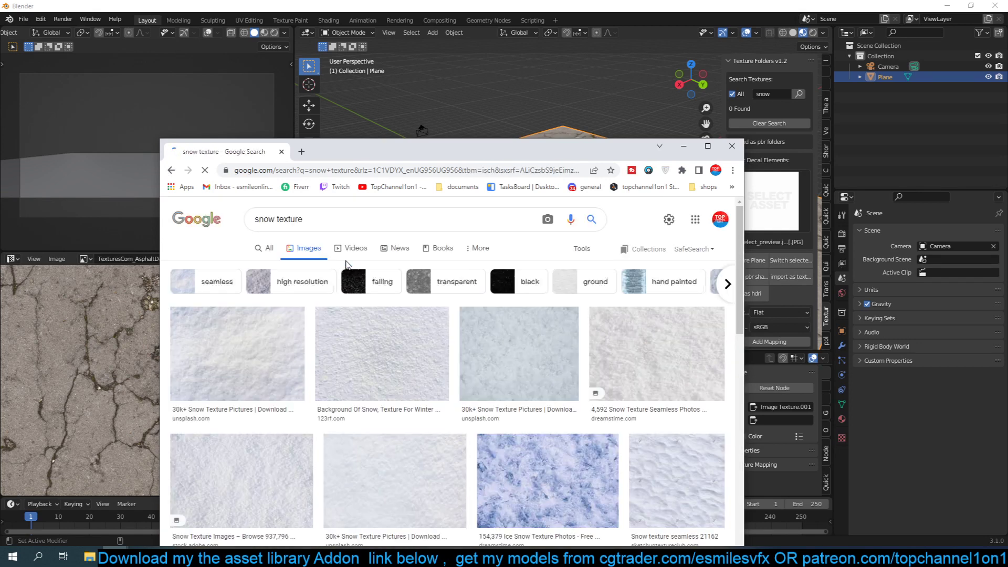
Open the SketchUp Texture Club image Ice snow texture seamless 12807 from the results and save it as images in the billboard folder.
{"action": "scroll", "coordinate": [423, 372], "scroll_direction": "down", "scroll_amount": 1}
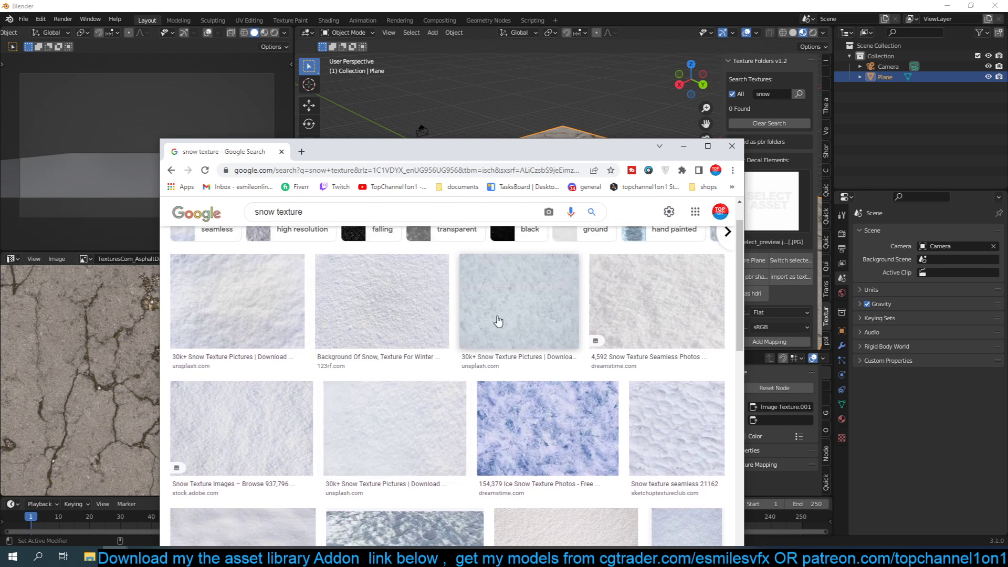
{"action": "middle_click", "coordinate": [498, 322]}
{"action": "scroll", "coordinate": [457, 368], "scroll_direction": "down", "scroll_amount": 5}
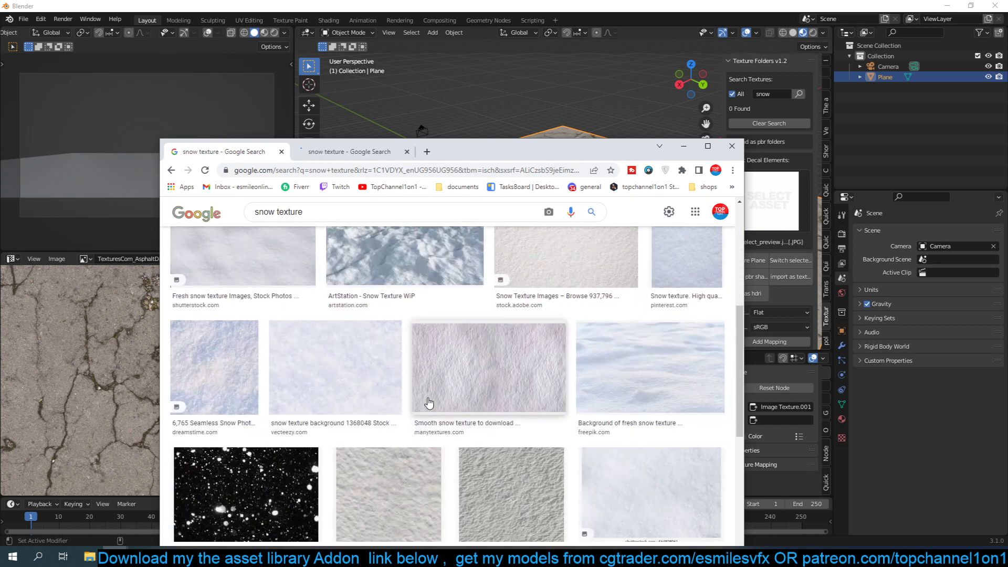
{"action": "scroll", "coordinate": [429, 402], "scroll_direction": "up", "scroll_amount": 2}
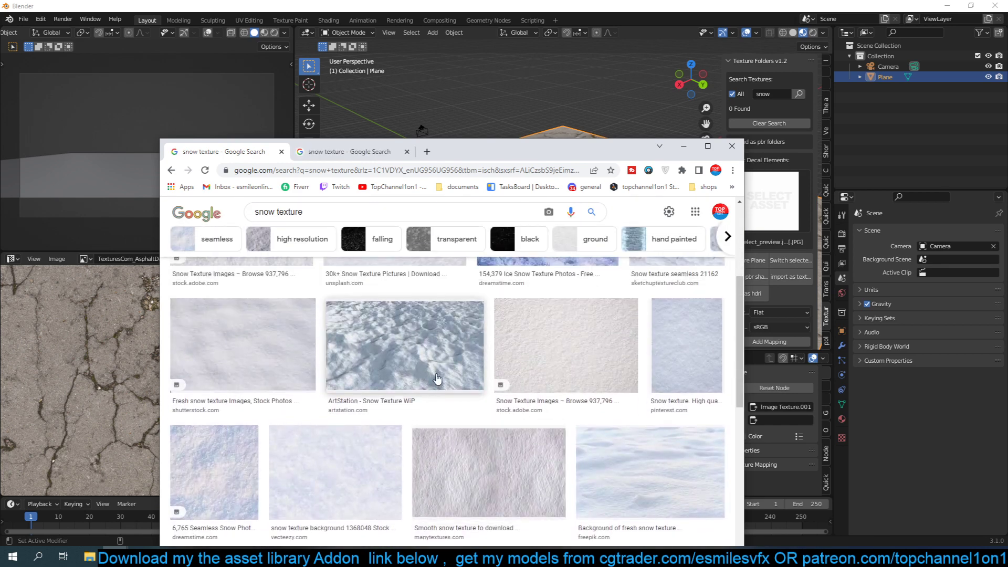
{"action": "scroll", "coordinate": [430, 391], "scroll_direction": "down", "scroll_amount": 5}
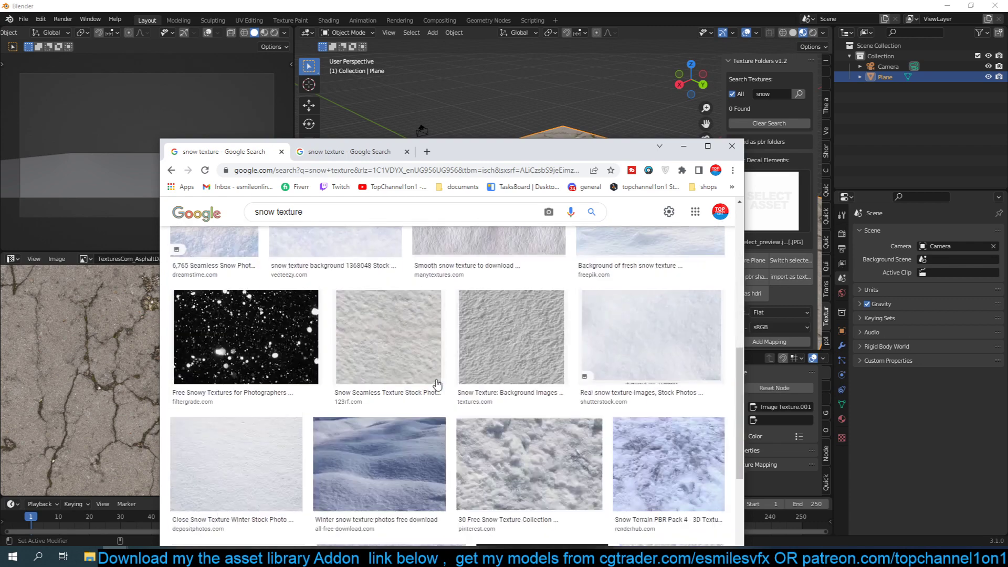
{"action": "left_click", "coordinate": [535, 465]}
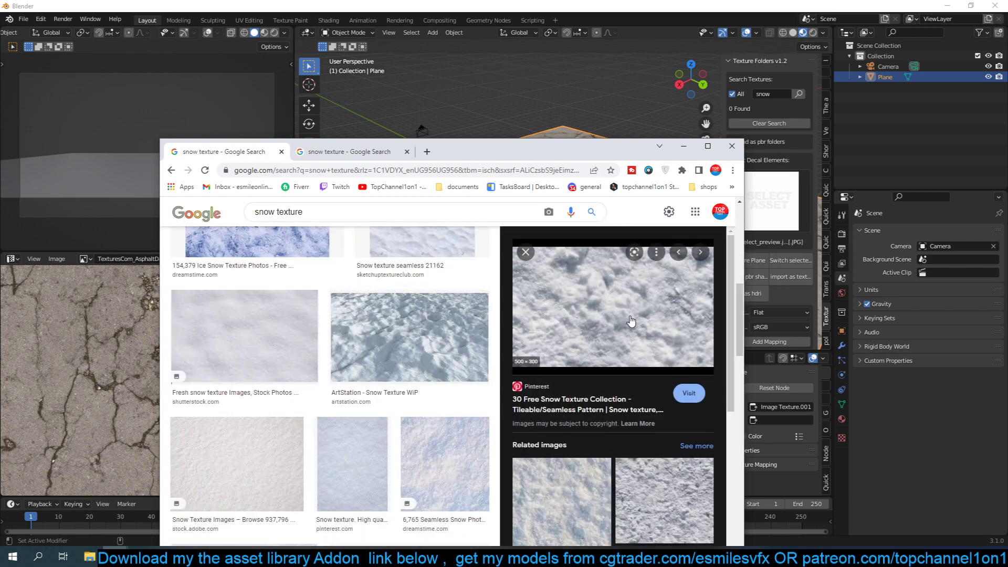
{"action": "left_click", "coordinate": [663, 498]}
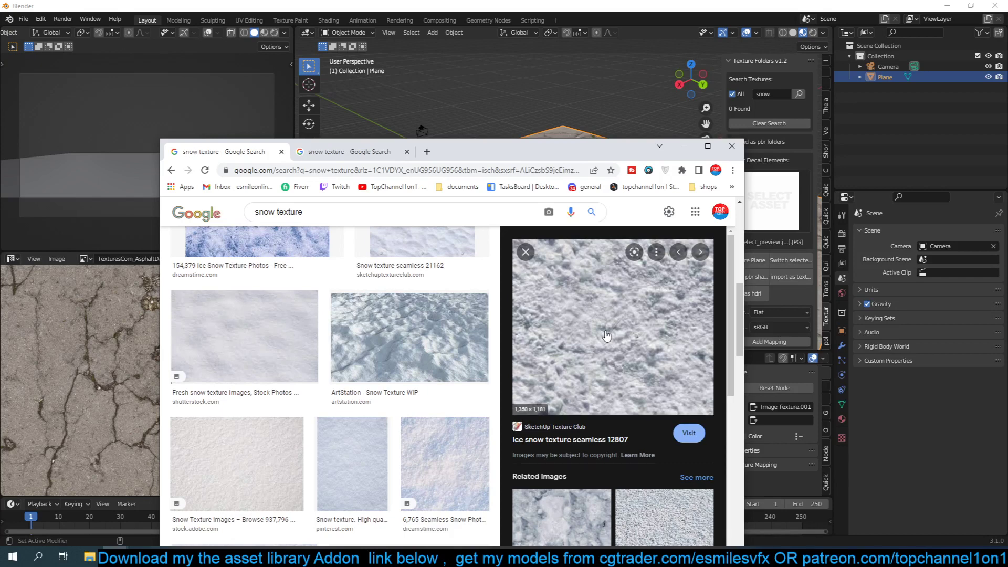
{"action": "right_click", "coordinate": [612, 295]}
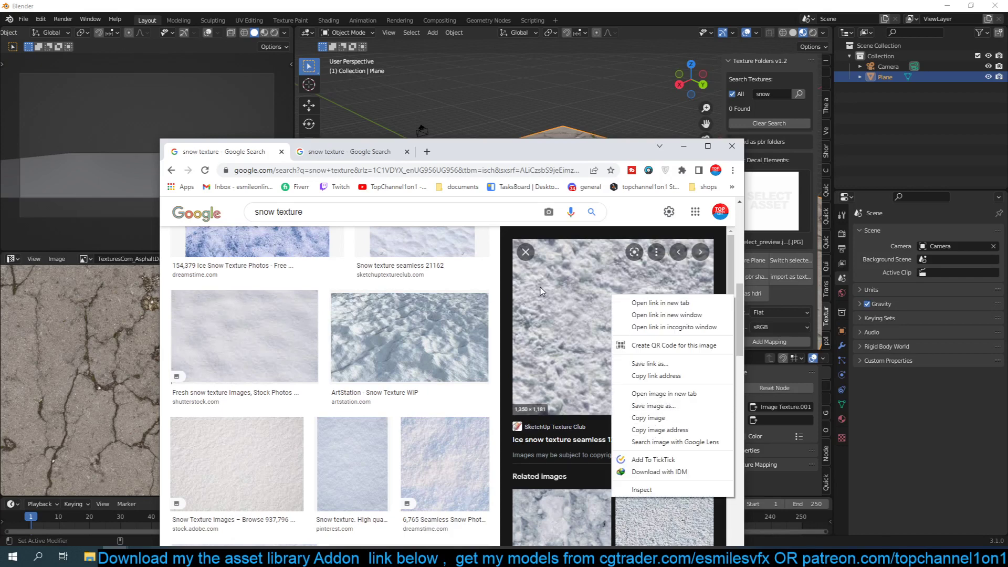
{"action": "left_click", "coordinate": [653, 405]}
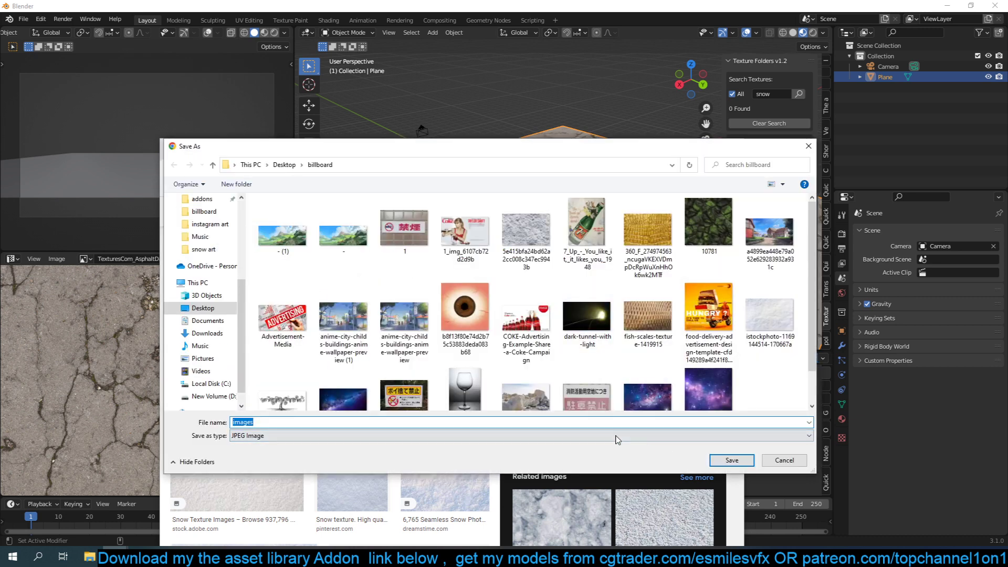
{"action": "left_click", "coordinate": [731, 460]}
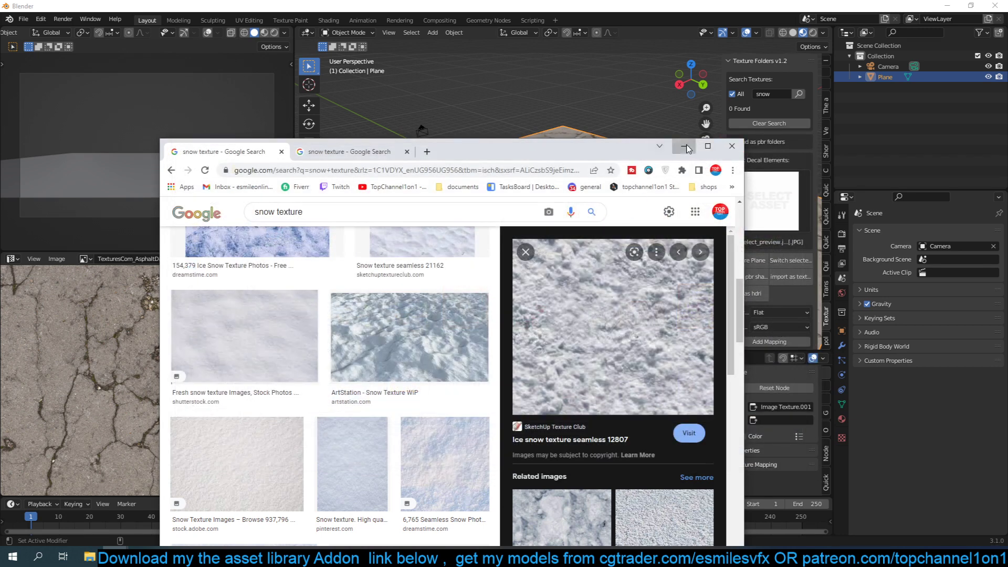
Return to Blender, link the texture library to the Desktop billboard folder, and clear the snow search.
{"action": "left_click", "coordinate": [685, 147]}
{"action": "scroll", "coordinate": [786, 311], "scroll_direction": "down", "scroll_amount": 5}
{"action": "left_click", "coordinate": [796, 293]}
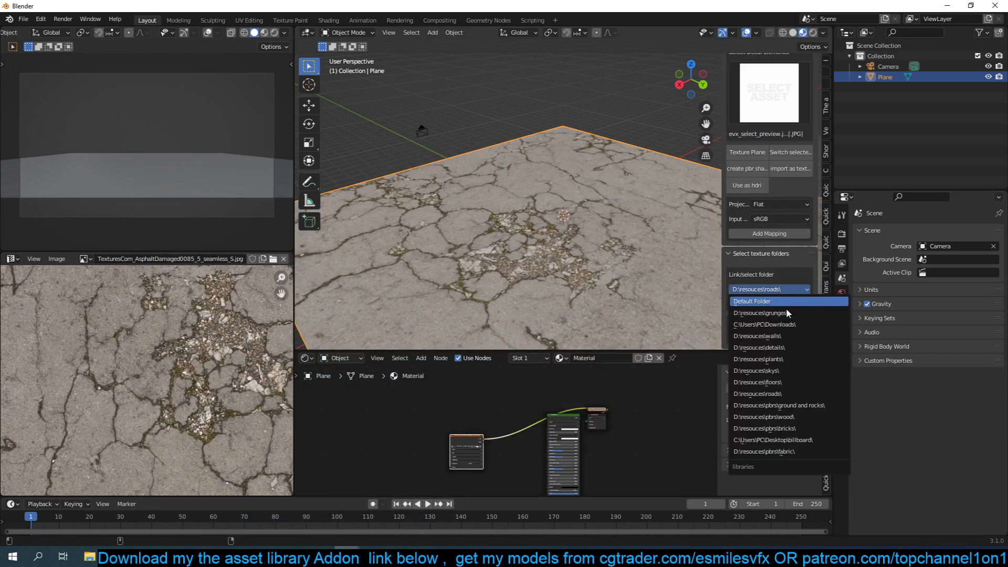
{"action": "left_click", "coordinate": [769, 440]}
{"action": "scroll", "coordinate": [751, 210], "scroll_direction": "up", "scroll_amount": 5}
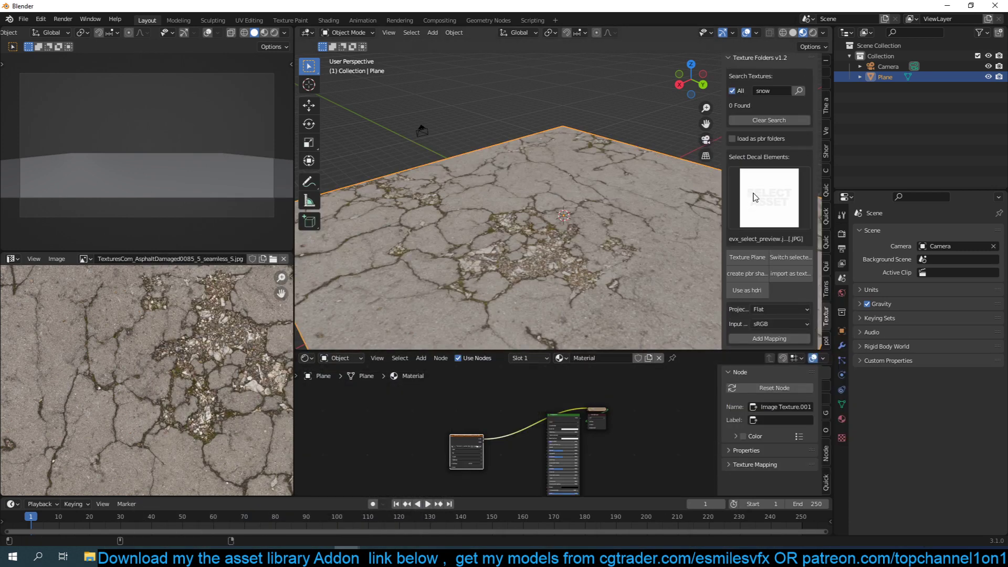
{"action": "left_click", "coordinate": [759, 119]}
Select the bluish-white snow image whose name starts with 5e415bfa24bd62a2cc00 and import it as a texture node in the plane's material.
{"action": "left_click", "coordinate": [768, 168]}
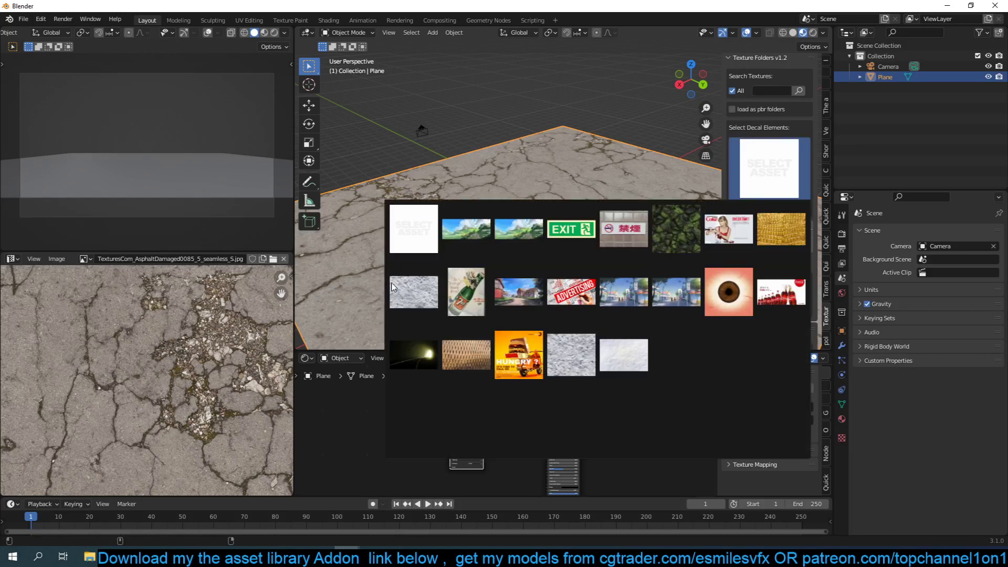
{"action": "left_click", "coordinate": [407, 291]}
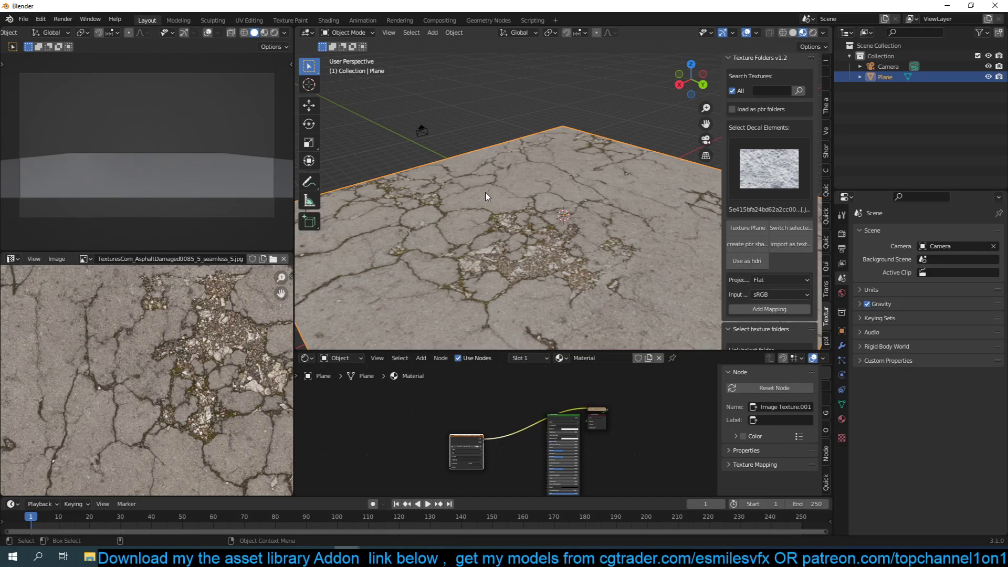
{"action": "scroll", "coordinate": [751, 236], "scroll_direction": "down", "scroll_amount": 2}
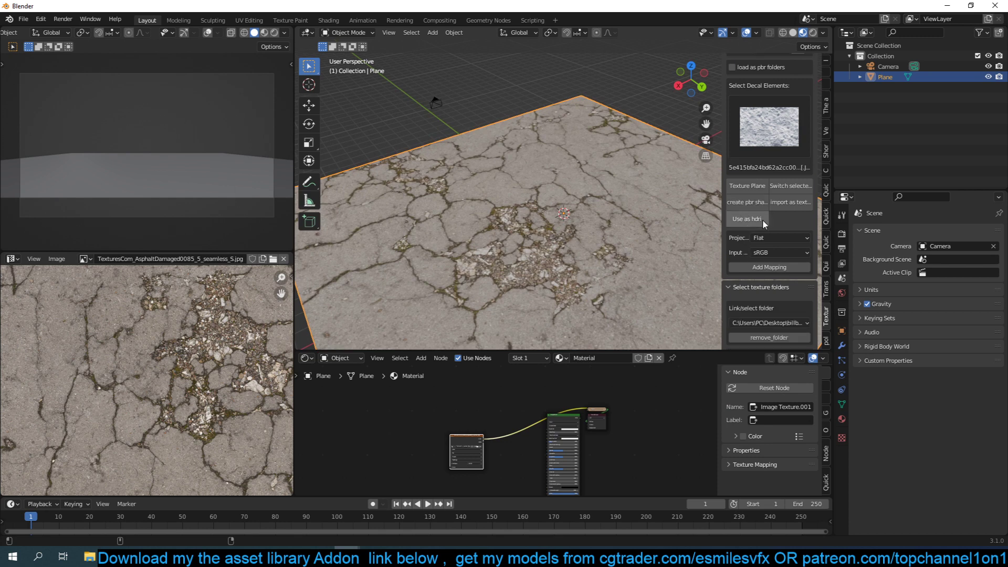
{"action": "left_click", "coordinate": [791, 204]}
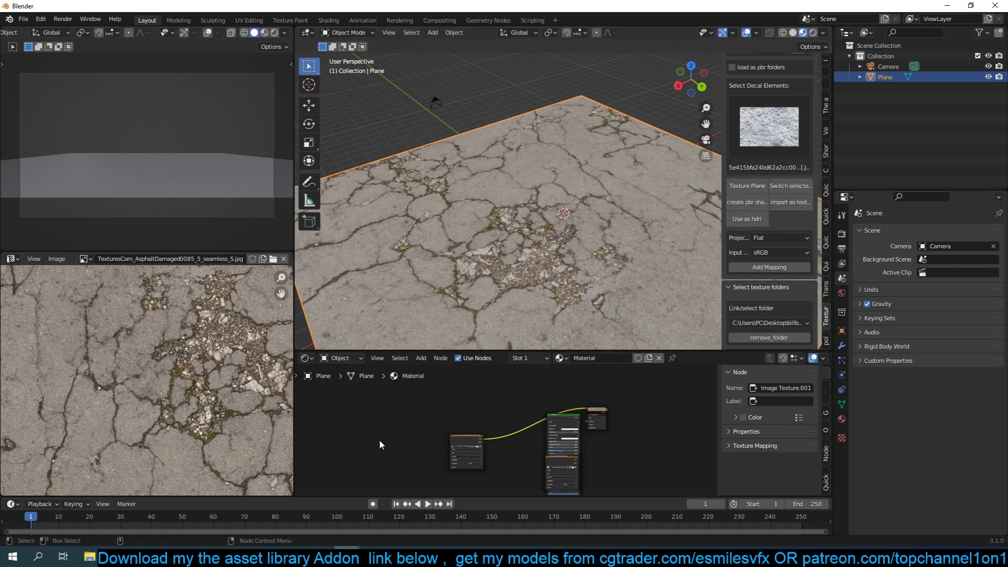
{"action": "key", "text": "shift+a"}
{"action": "key", "text": "Escape"}
{"action": "key", "text": "shift+a"}
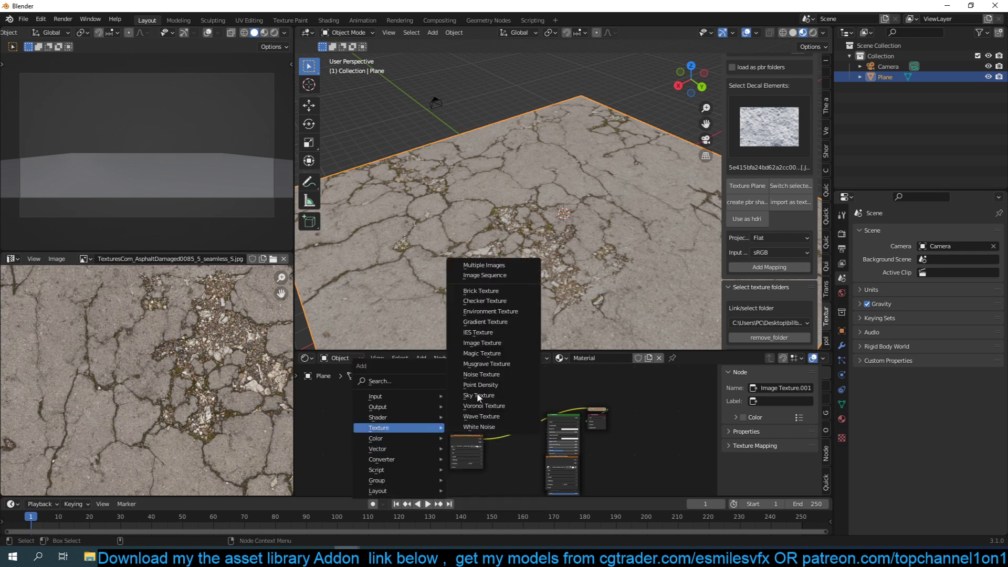
Move the snow texture node below the asphalt texture node and fit its image in the image editor.
{"action": "scroll", "coordinate": [637, 443], "scroll_direction": "up", "scroll_amount": 4}
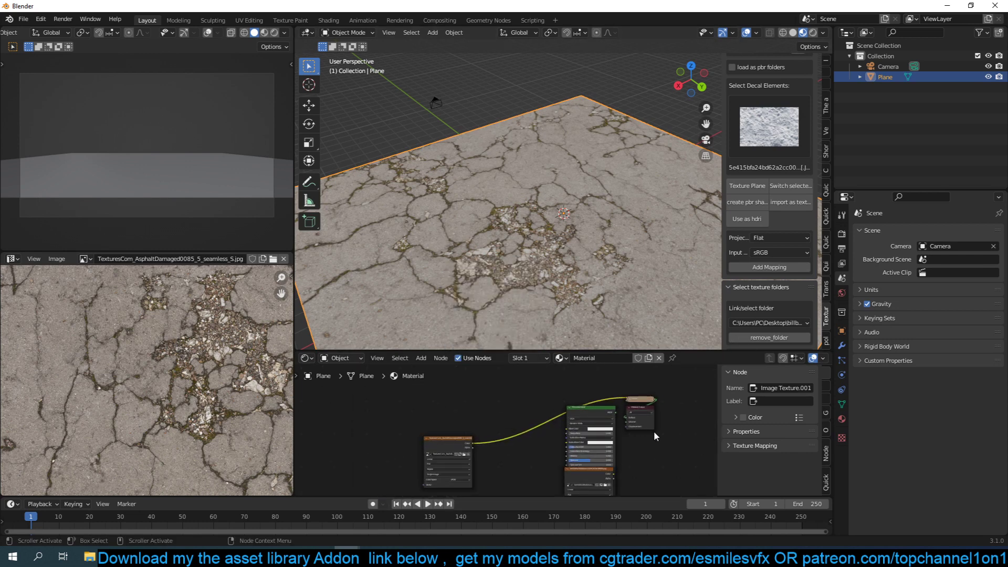
{"action": "scroll", "coordinate": [587, 405], "scroll_direction": "up", "scroll_amount": 2}
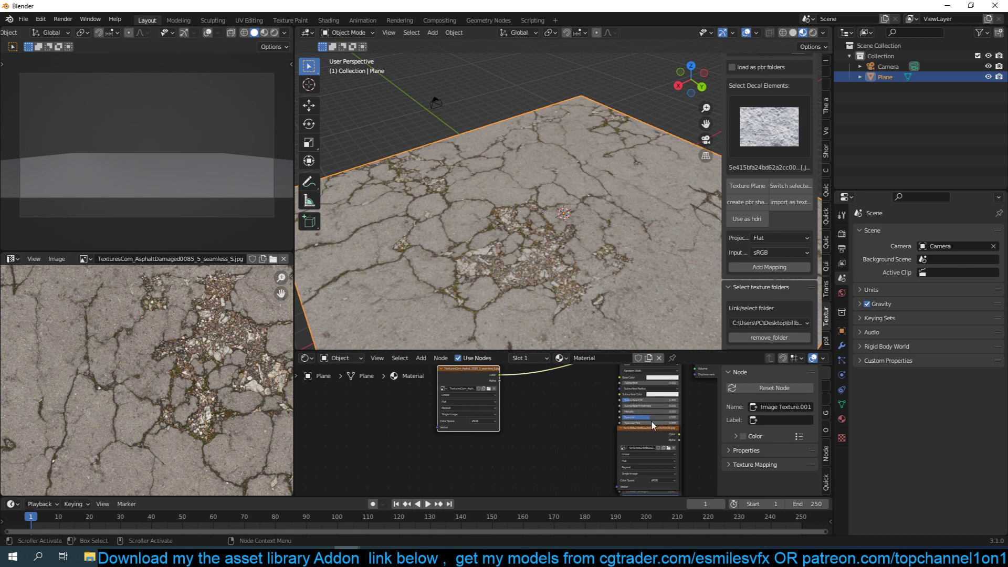
{"action": "left_click_drag", "start_coordinate": [657, 431], "coordinate": [474, 446]}
{"action": "scroll", "coordinate": [409, 299], "scroll_direction": "down", "scroll_amount": 2}
{"action": "scroll", "coordinate": [163, 394], "scroll_direction": "down", "scroll_amount": 6}
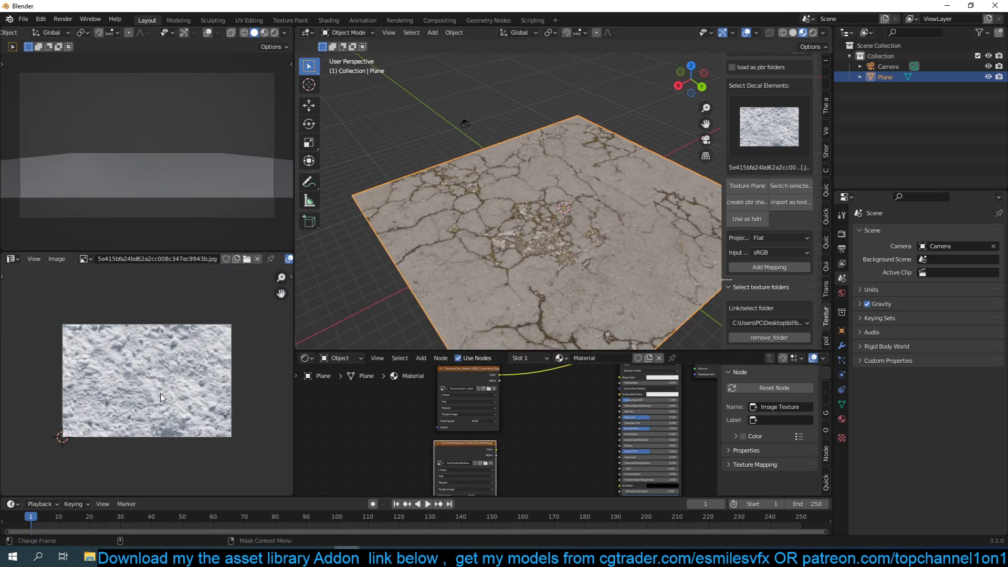
{"action": "key", "text": "Home"}
{"action": "scroll", "coordinate": [163, 398], "scroll_direction": "up", "scroll_amount": 2}
{"action": "scroll", "coordinate": [491, 443], "scroll_direction": "down", "scroll_amount": 2}
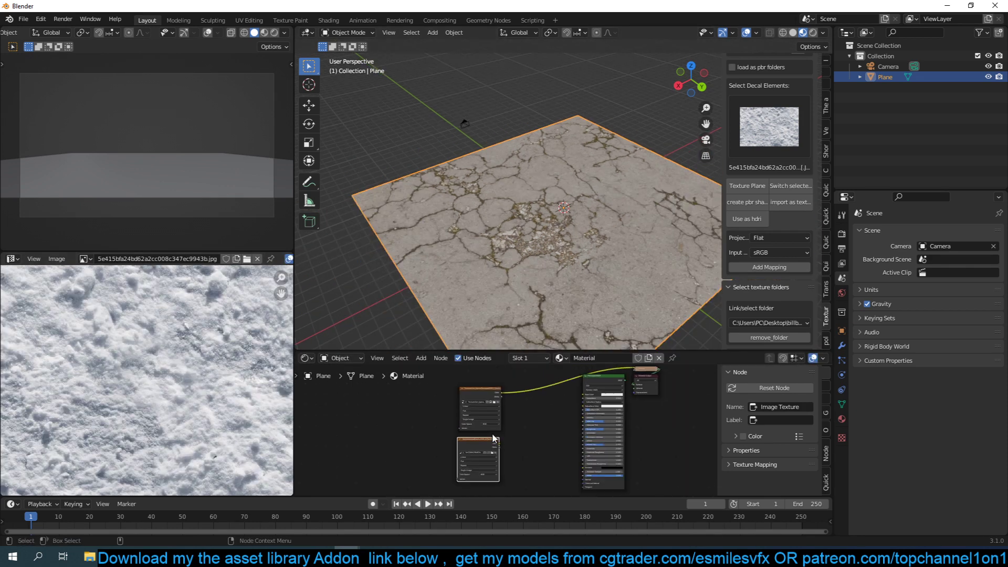
Connect the snow texture to the output in place of the asphalt and position its node above the asphalt node.
{"action": "left_click_drag", "start_coordinate": [498, 444], "coordinate": [584, 394]}
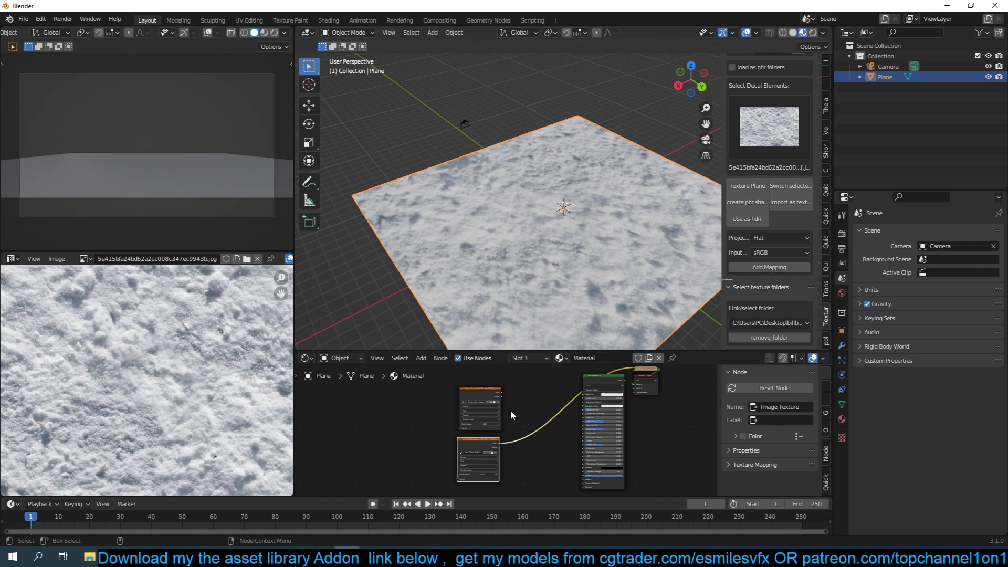
{"action": "middle_click_drag", "start_coordinate": [494, 429], "coordinate": [492, 456]}
{"action": "left_click_drag", "start_coordinate": [488, 479], "coordinate": [491, 392]}
{"action": "scroll", "coordinate": [494, 406], "scroll_direction": "down", "scroll_amount": 2}
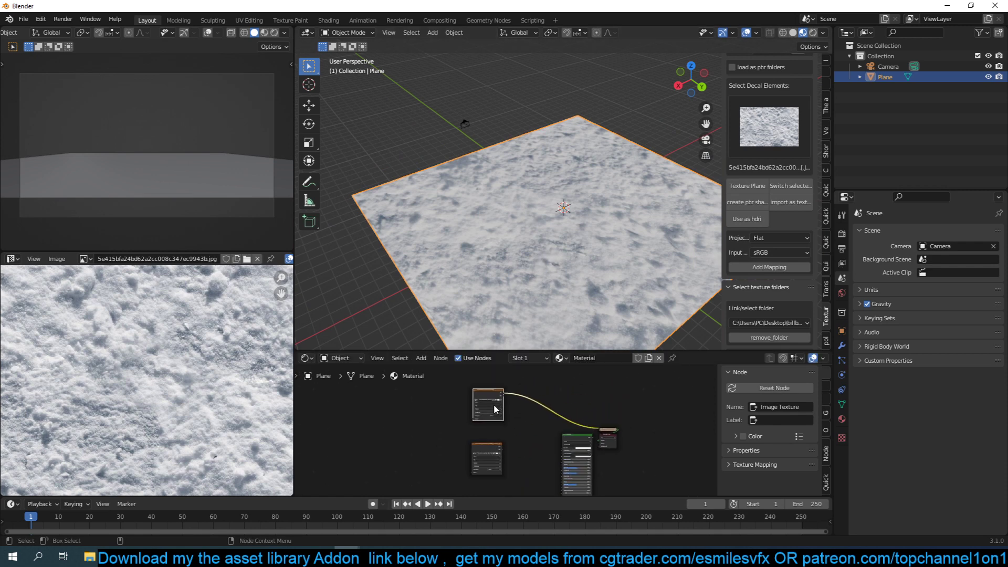
Select the asphalt texture node, show the plane in solid shading, and turn on its wireframe overlay.
{"action": "scroll", "coordinate": [498, 430], "scroll_direction": "up", "scroll_amount": 1}
{"action": "left_click", "coordinate": [479, 462]}
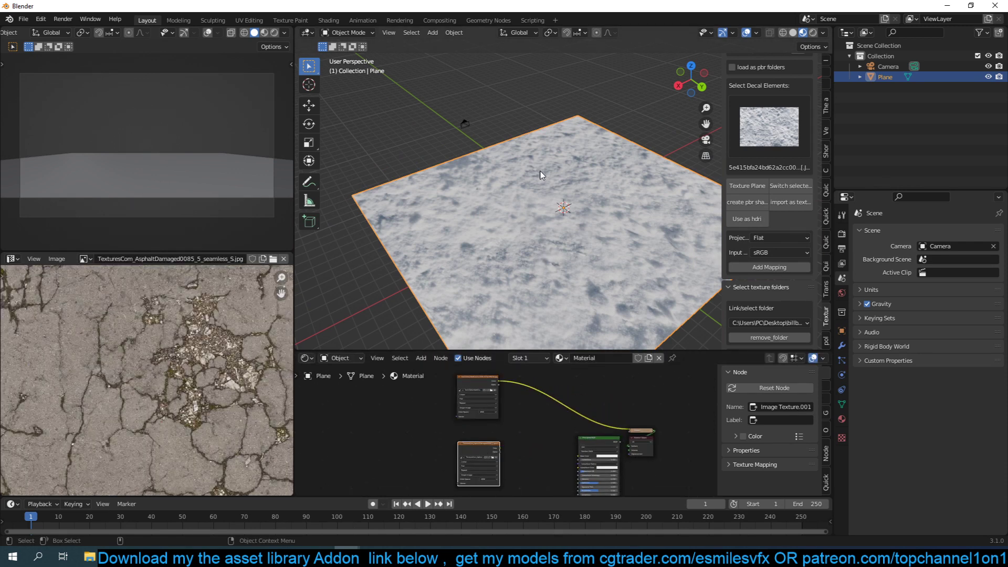
{"action": "middle_click_drag", "start_coordinate": [543, 175], "coordinate": [513, 177]}
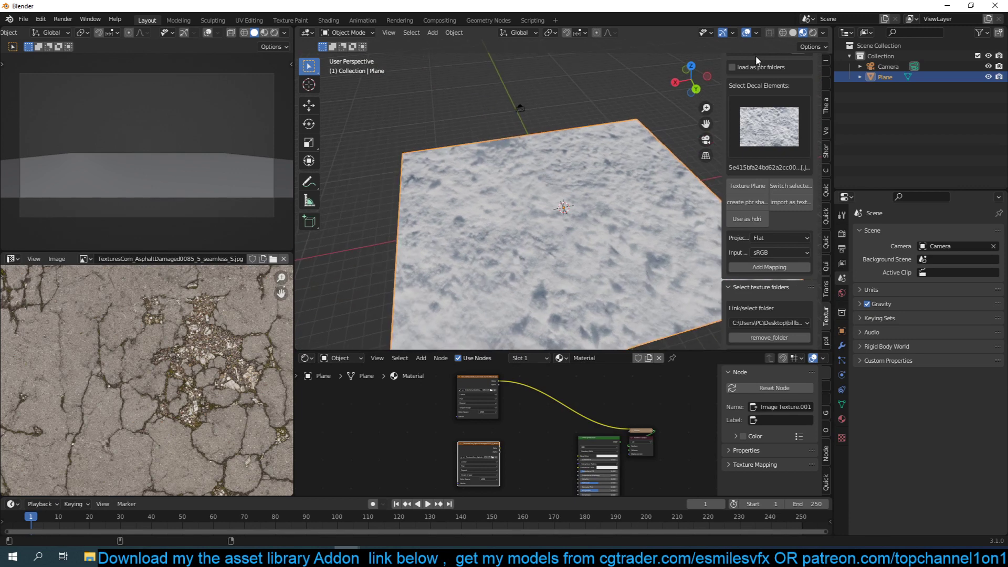
{"action": "left_click", "coordinate": [793, 32]}
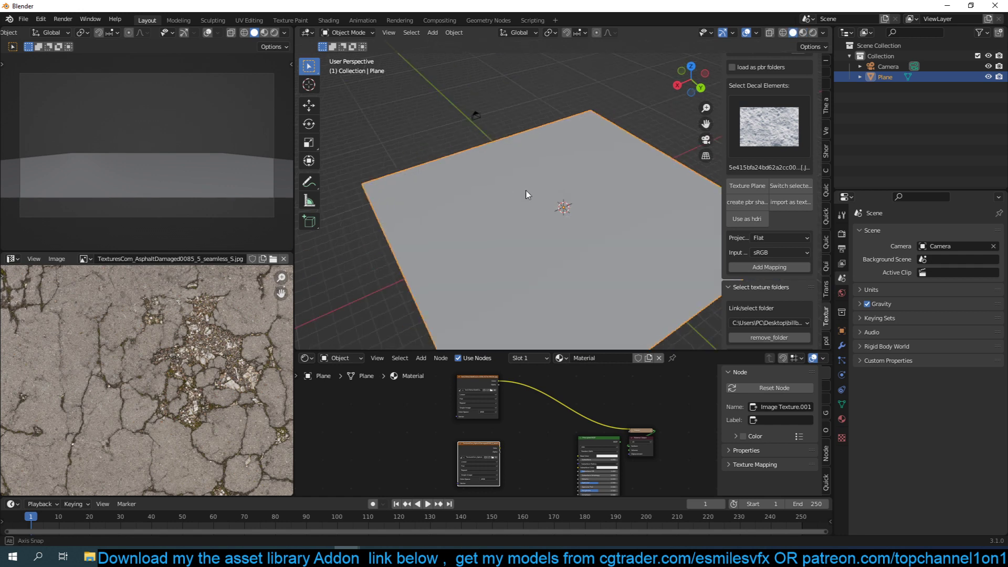
{"action": "key", "text": "x"}
{"action": "mouse_move", "coordinate": [509, 200]}
{"action": "middle_mouse_down"}
{"action": "mouse_move", "coordinate": [457, 184]}
{"action": "mouse_move", "coordinate": [535, 174]}
{"action": "mouse_move", "coordinate": [499, 181]}
{"action": "middle_mouse_up"}
{"action": "key", "text": "q"}
{"action": "left_click", "coordinate": [416, 148]}
{"action": "mouse_move", "coordinate": [441, 157]}
{"action": "middle_mouse_down"}
{"action": "mouse_move", "coordinate": [429, 183]}
{"action": "mouse_move", "coordinate": [452, 173]}
{"action": "middle_mouse_up"}
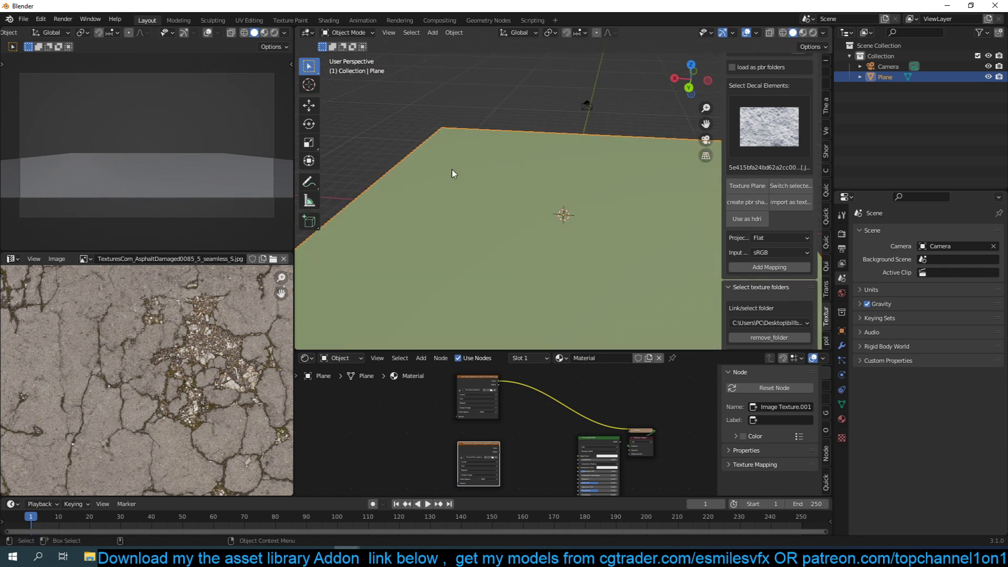
Put the plane in Sculpt Mode and enable Dyntopo in the SculptDraw brush settings.
{"action": "scroll", "coordinate": [452, 173], "scroll_direction": "down", "scroll_amount": 3}
{"action": "left_click", "coordinate": [357, 33]}
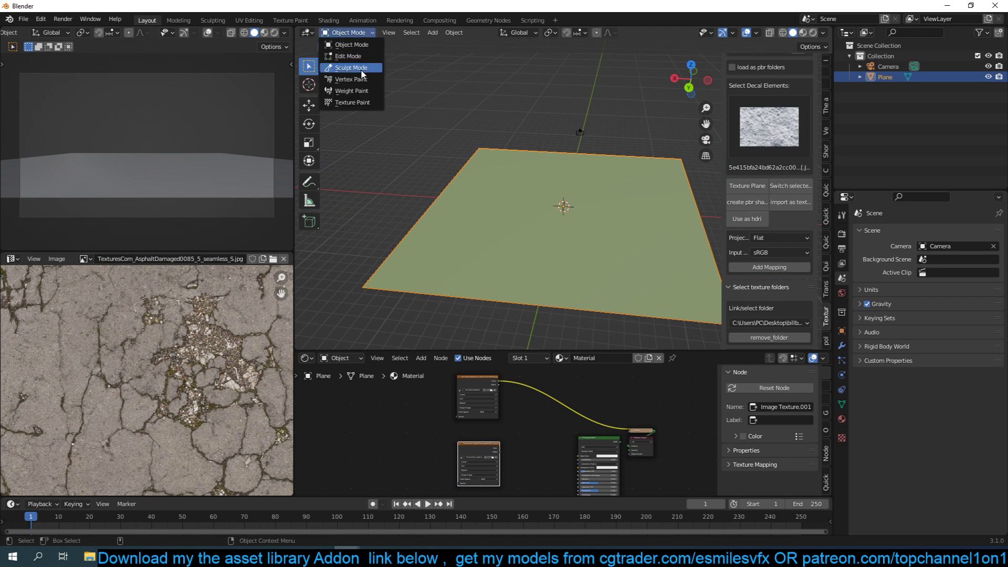
{"action": "left_click", "coordinate": [348, 68]}
{"action": "left_click", "coordinate": [842, 233]}
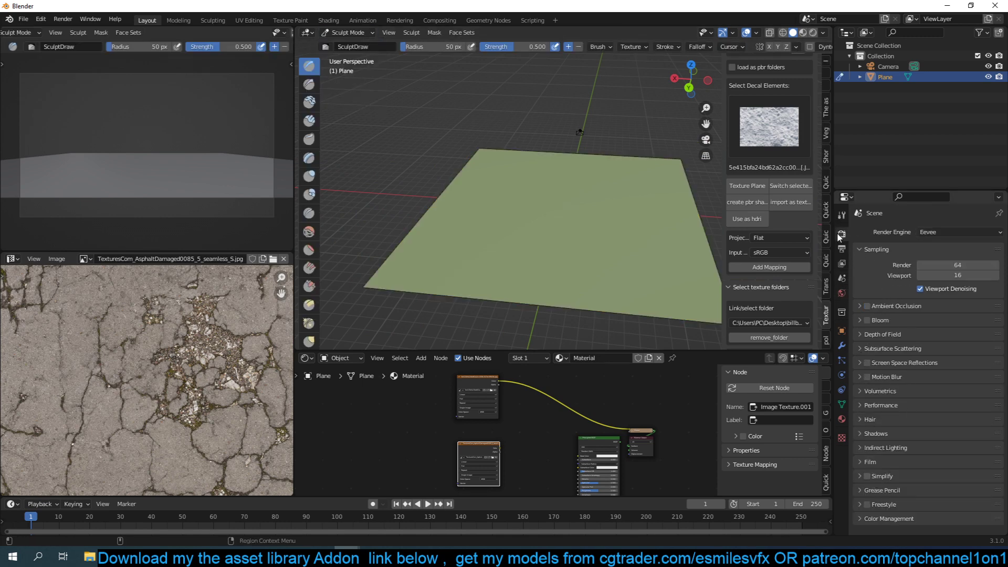
{"action": "left_click", "coordinate": [841, 215]}
{"action": "scroll", "coordinate": [894, 454], "scroll_direction": "down", "scroll_amount": 2}
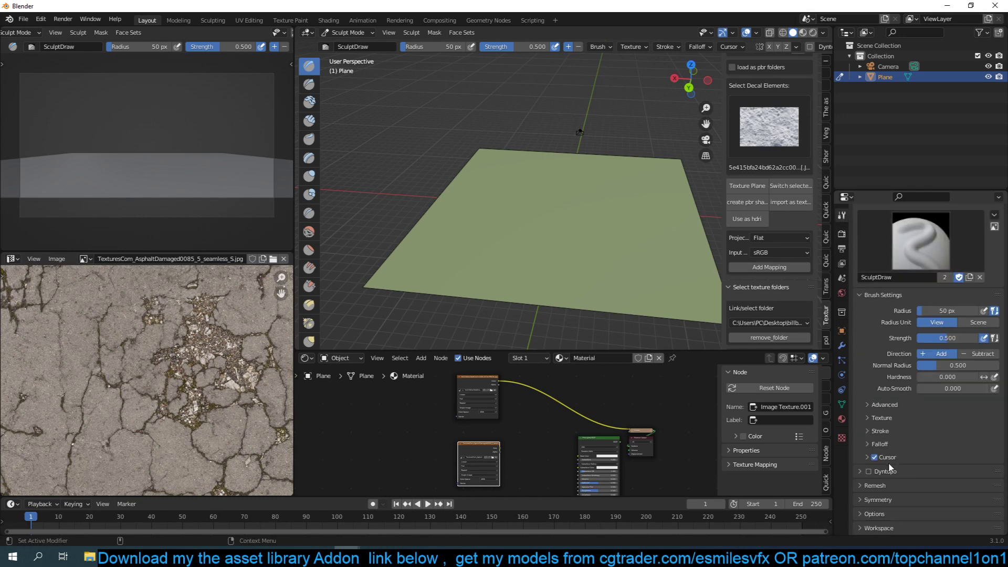
{"action": "left_click", "coordinate": [870, 470]}
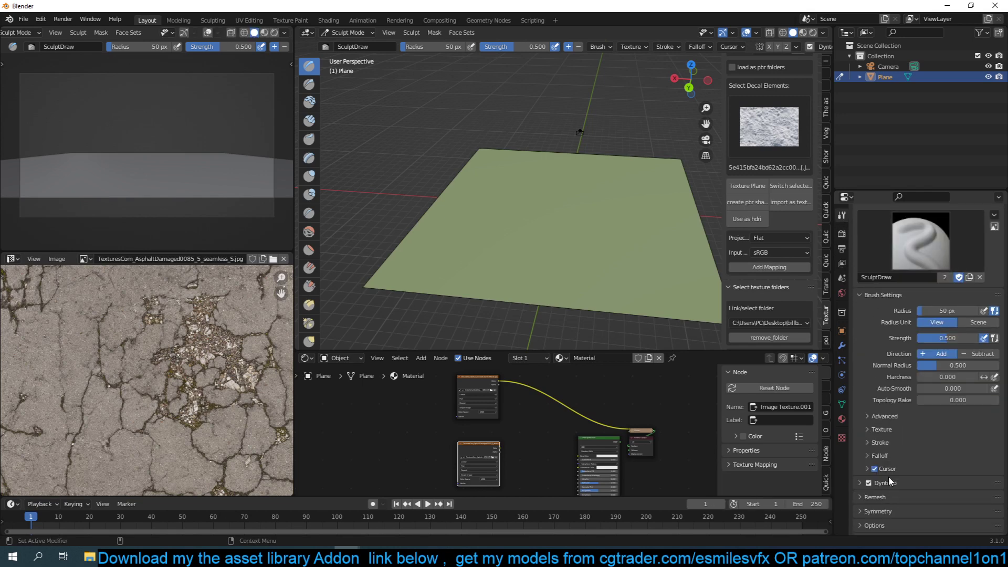
Sculpt several raised mounds across the plane with the SculptDraw brush at radius 50 px and strength 0.500.
{"action": "scroll", "coordinate": [503, 170], "scroll_direction": "up", "scroll_amount": 3}
{"action": "mouse_move", "coordinate": [534, 157]}
{"action": "left_mouse_down"}
{"action": "mouse_move", "coordinate": [651, 162]}
{"action": "mouse_move", "coordinate": [504, 178]}
{"action": "mouse_move", "coordinate": [560, 207]}
{"action": "left_mouse_up"}
{"action": "middle_click_drag", "start_coordinate": [560, 206], "coordinate": [495, 198]}
{"action": "mouse_move", "coordinate": [495, 197]}
{"action": "left_mouse_down"}
{"action": "mouse_move", "coordinate": [483, 294]}
{"action": "mouse_move", "coordinate": [479, 210]}
{"action": "left_mouse_up"}
{"action": "middle_click_drag", "start_coordinate": [478, 210], "coordinate": [562, 240]}
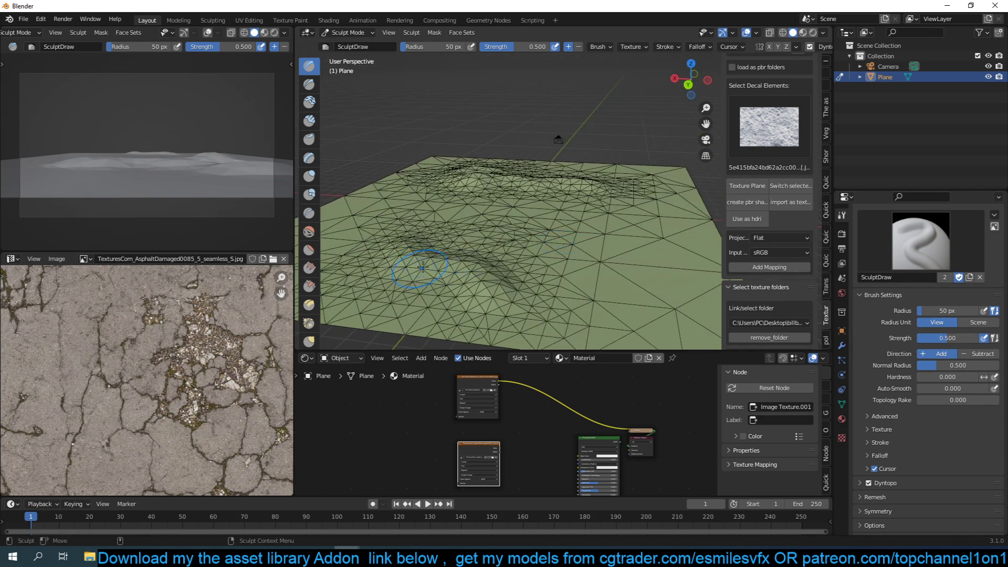
{"action": "left_click_drag", "start_coordinate": [644, 234], "coordinate": [651, 260]}
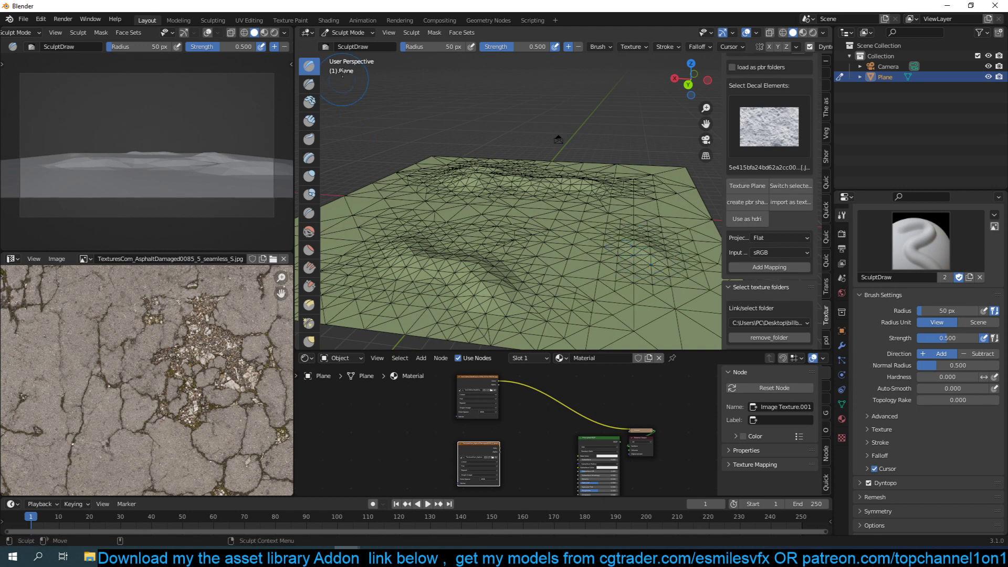
Return the plane to Object Mode, turn off the wireframe overlay, and shade the sculpted surface smooth.
{"action": "left_click", "coordinate": [355, 32]}
{"action": "left_click", "coordinate": [353, 45]}
{"action": "middle_click_drag", "start_coordinate": [530, 145], "coordinate": [583, 152]}
{"action": "key", "text": "q"}
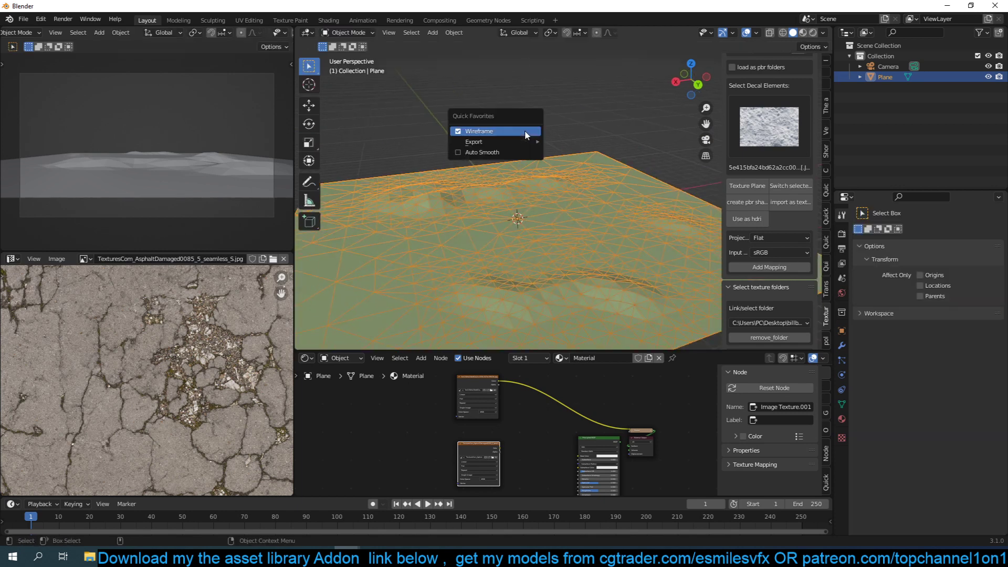
{"action": "left_click", "coordinate": [525, 132]}
{"action": "middle_click_drag", "start_coordinate": [525, 132], "coordinate": [432, 132]}
{"action": "right_click", "coordinate": [483, 147]}
{"action": "left_click", "coordinate": [483, 147]}
Show the smoothed plane in material preview shading.
{"action": "middle_click_drag", "start_coordinate": [578, 196], "coordinate": [602, 203]}
{"action": "scroll", "coordinate": [537, 417], "scroll_direction": "down", "scroll_amount": 3}
{"action": "scroll", "coordinate": [546, 419], "scroll_direction": "up", "scroll_amount": 1}
{"action": "scroll", "coordinate": [473, 186], "scroll_direction": "up", "scroll_amount": 3}
{"action": "middle_click_drag", "start_coordinate": [489, 185], "coordinate": [513, 186]}
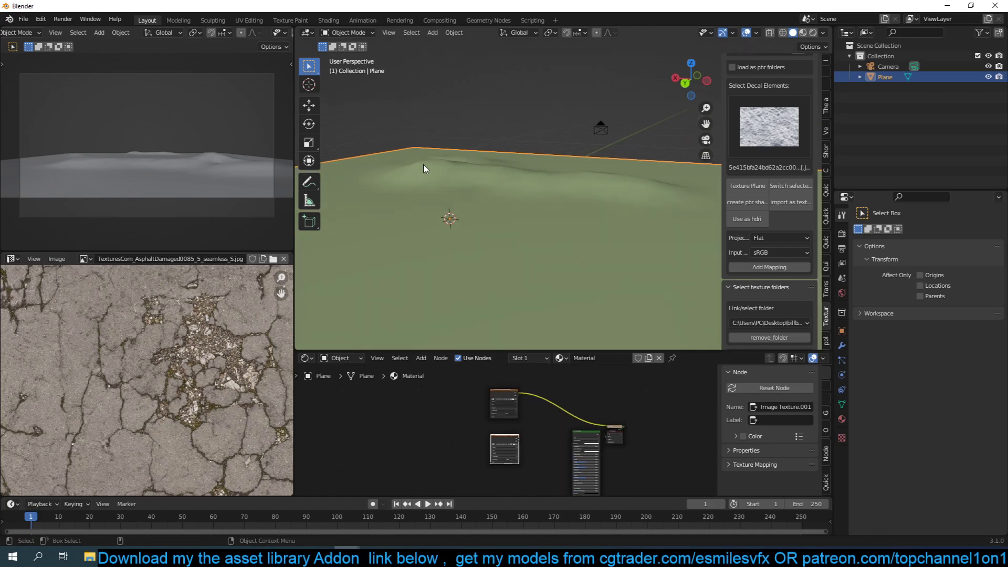
{"action": "left_click", "coordinate": [803, 33]}
{"action": "middle_click_drag", "start_coordinate": [546, 173], "coordinate": [537, 226]}
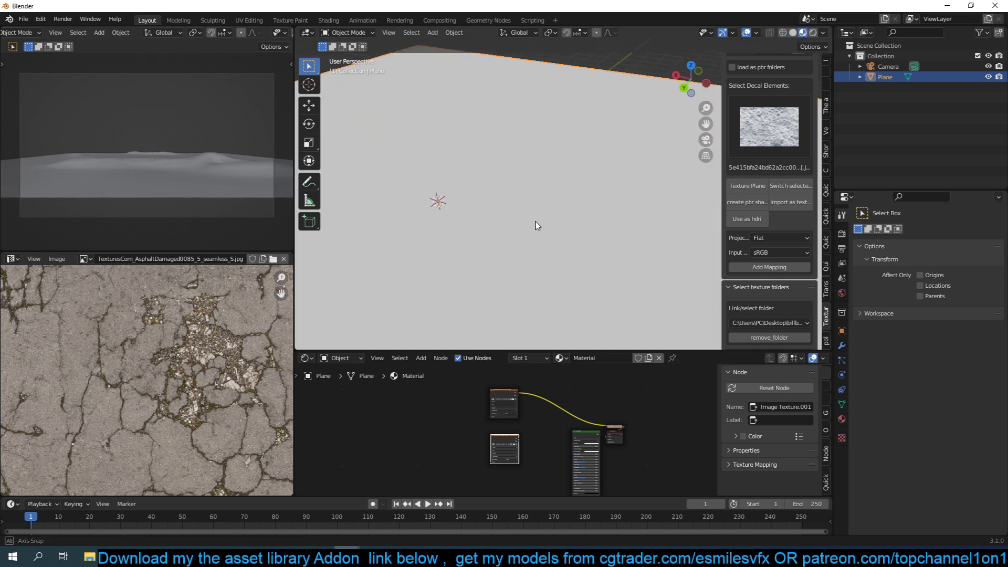
Preview the asphalt and snow textures alternately on the sculpted plane, ending on the asphalt.
{"action": "scroll", "coordinate": [527, 374], "scroll_direction": "up", "scroll_amount": 3}
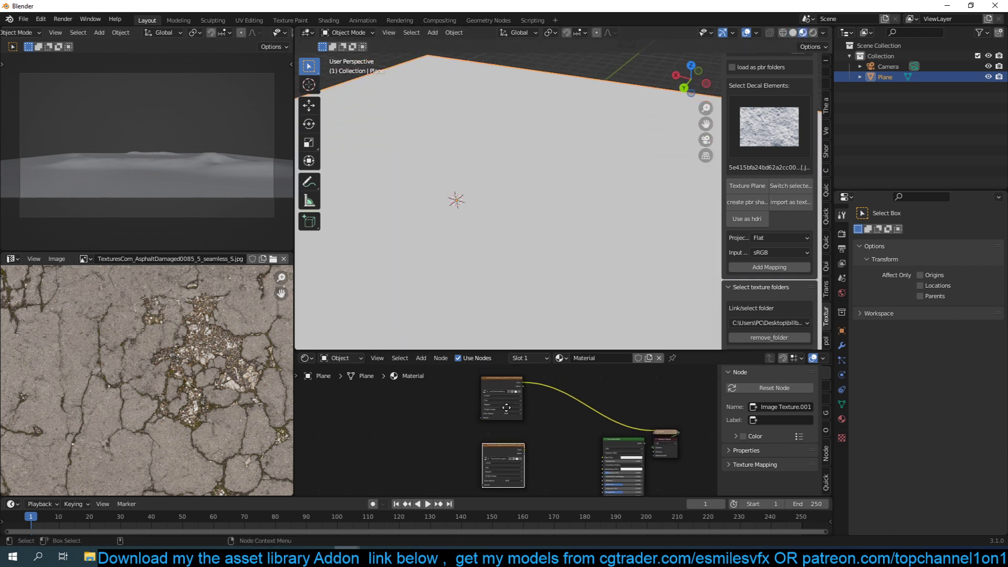
{"action": "left_click", "coordinate": [511, 452], "text": "ctrl+shift"}
{"action": "scroll", "coordinate": [525, 220], "scroll_direction": "down", "scroll_amount": 3}
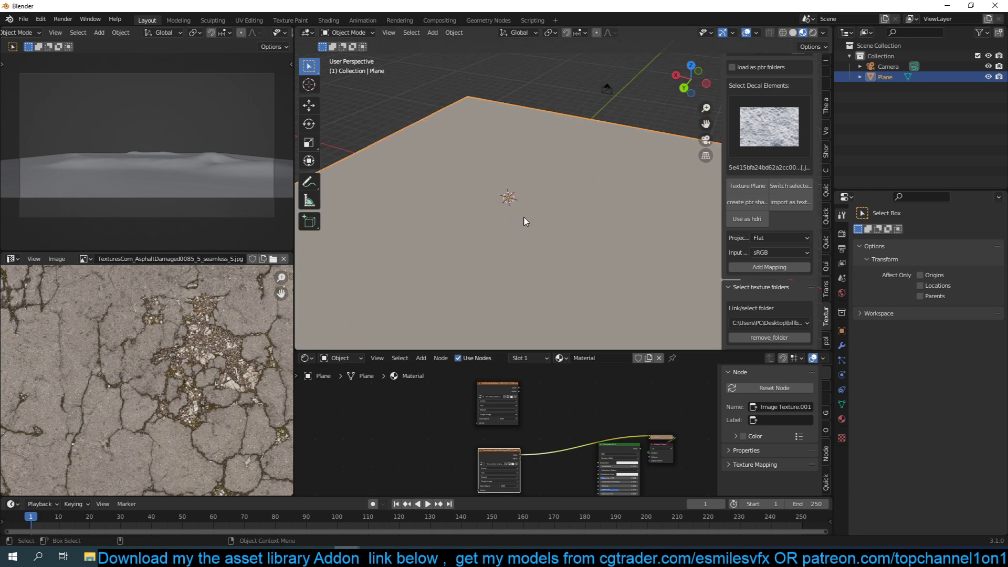
{"action": "scroll", "coordinate": [503, 389], "scroll_direction": "up", "scroll_amount": 2}
{"action": "left_click", "coordinate": [500, 382], "text": "ctrl+shift"}
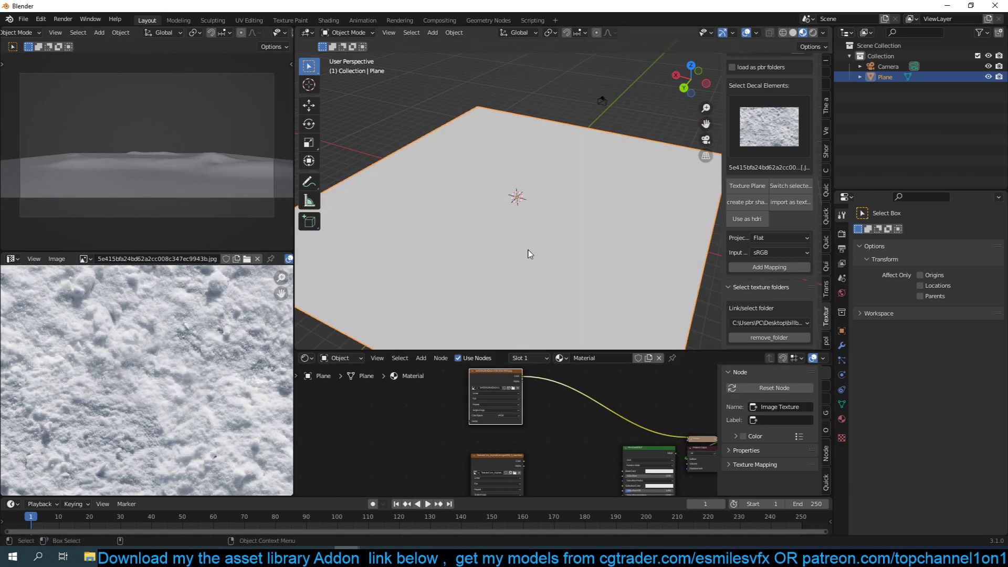
{"action": "middle_click_drag", "start_coordinate": [530, 252], "coordinate": [594, 208]}
{"action": "left_click", "coordinate": [508, 460], "text": "ctrl+shift"}
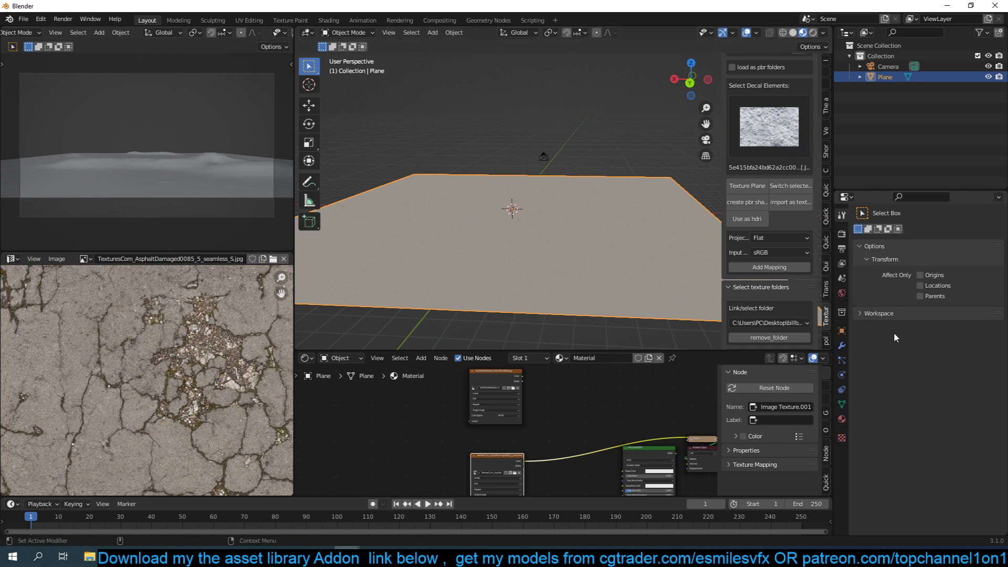
Unwrap the sculpted plane's entire mesh and preview the snow texture on it.
{"action": "key", "text": "Tab"}
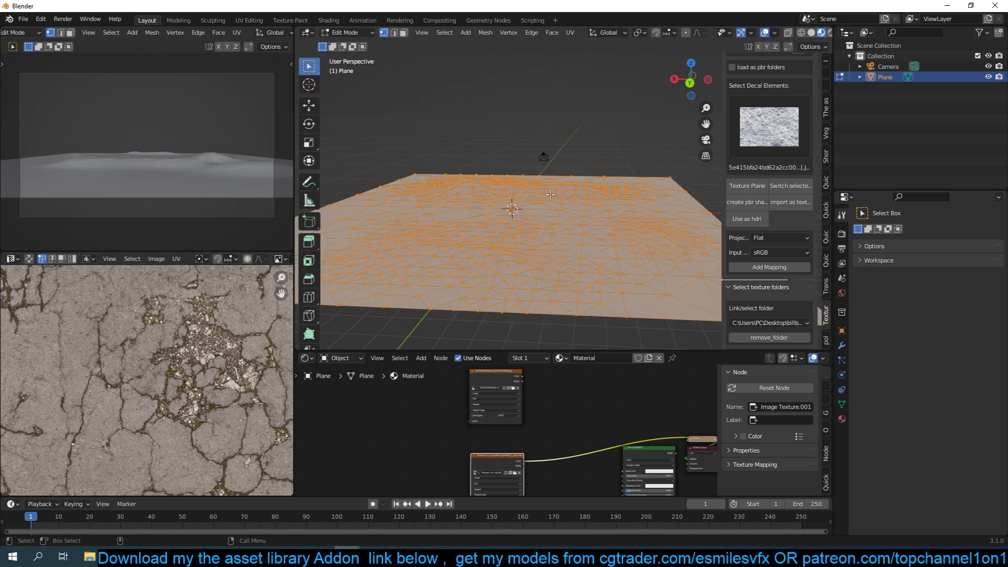
{"action": "key", "text": "u"}
{"action": "left_click", "coordinate": [550, 195]}
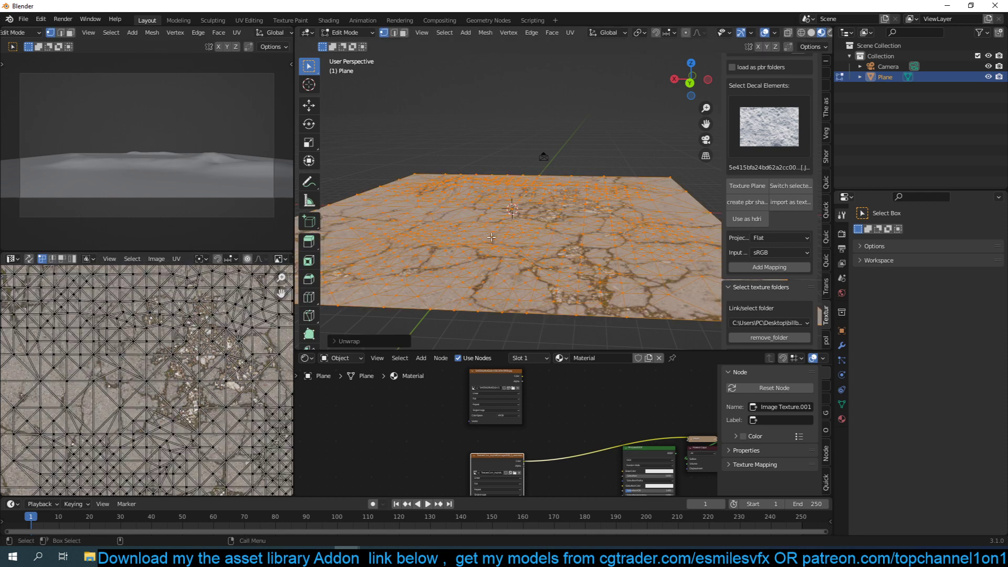
{"action": "key", "text": "Tab"}
{"action": "middle_click_drag", "start_coordinate": [491, 238], "coordinate": [525, 336]}
{"action": "left_click", "coordinate": [490, 373], "text": "ctrl+shift"}
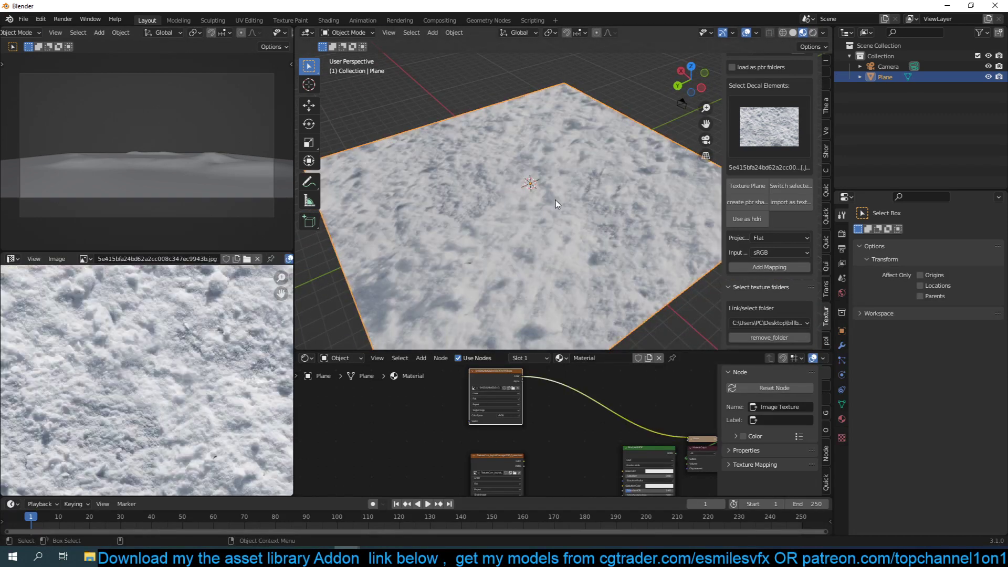
{"action": "middle_click_drag", "start_coordinate": [557, 204], "coordinate": [586, 219]}
{"action": "scroll", "coordinate": [504, 431], "scroll_direction": "down", "scroll_amount": 2}
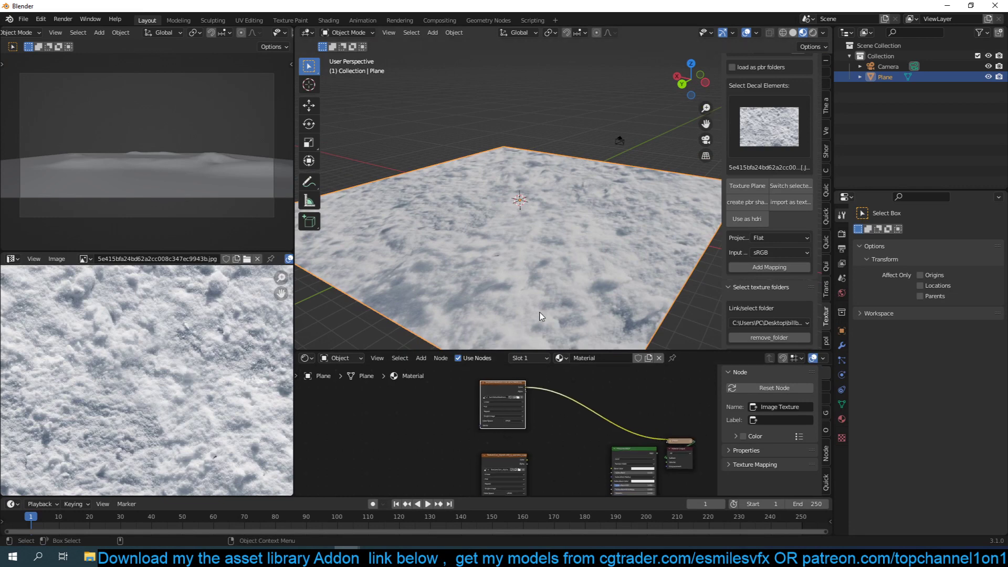
Add a Texture Coordinate node to the material, ahead of the snow and asphalt texture nodes.
{"action": "middle_click_drag", "start_coordinate": [401, 464], "coordinate": [422, 477]}
{"action": "key", "text": "shift+a"}
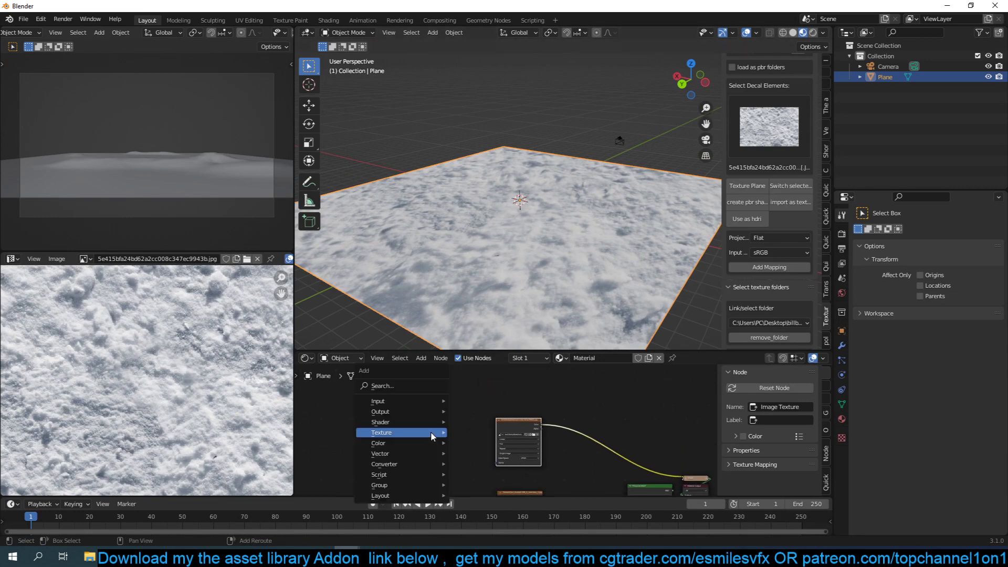
{"action": "key", "text": "shift+a"}
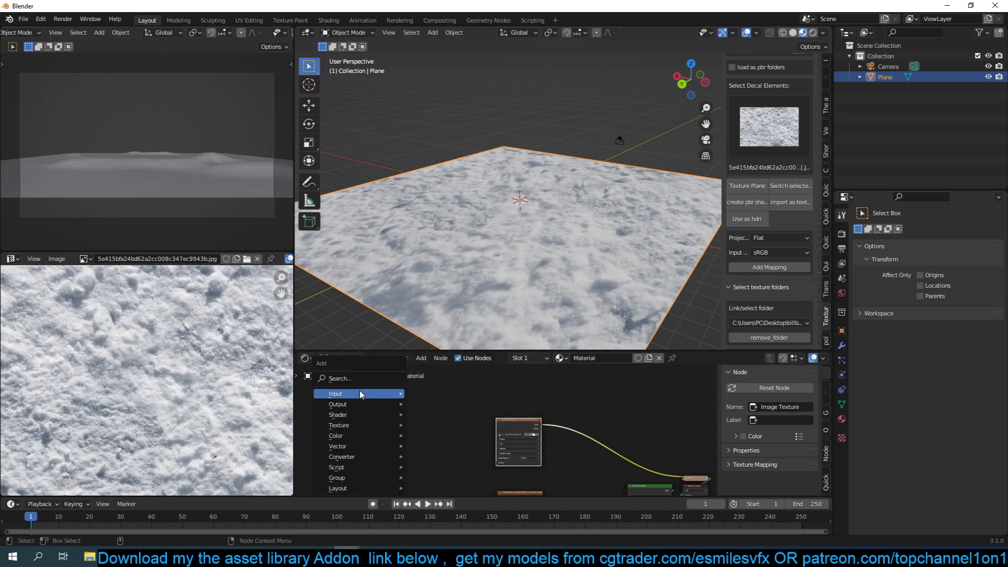
{"action": "mouse_move", "coordinate": [365, 393]}
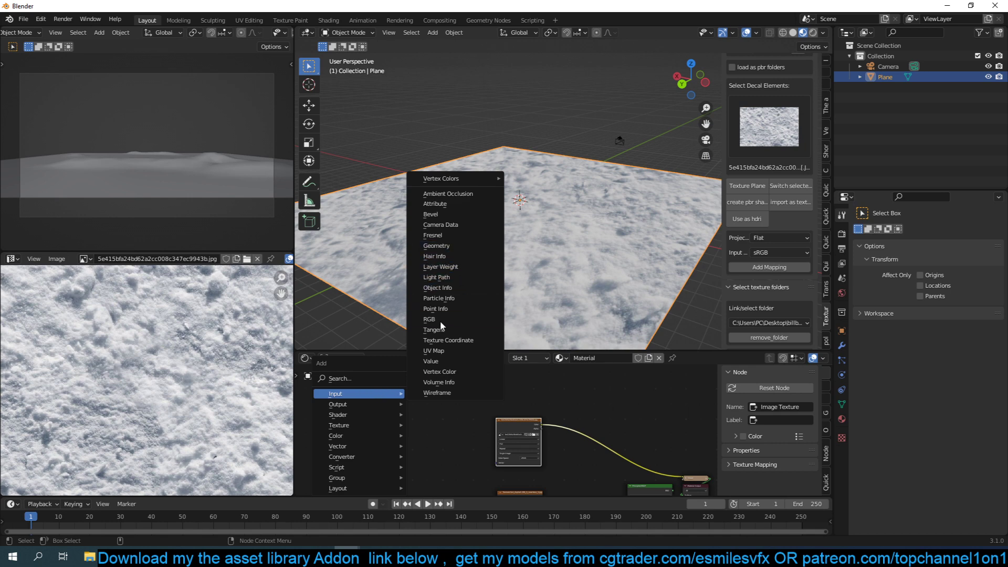
{"action": "left_click", "coordinate": [446, 341]}
{"action": "left_click", "coordinate": [381, 384]}
Add a Separate XYZ node and connect the Texture Coordinate's Object output to its Vector input.
{"action": "scroll", "coordinate": [386, 387], "scroll_direction": "up", "scroll_amount": 4}
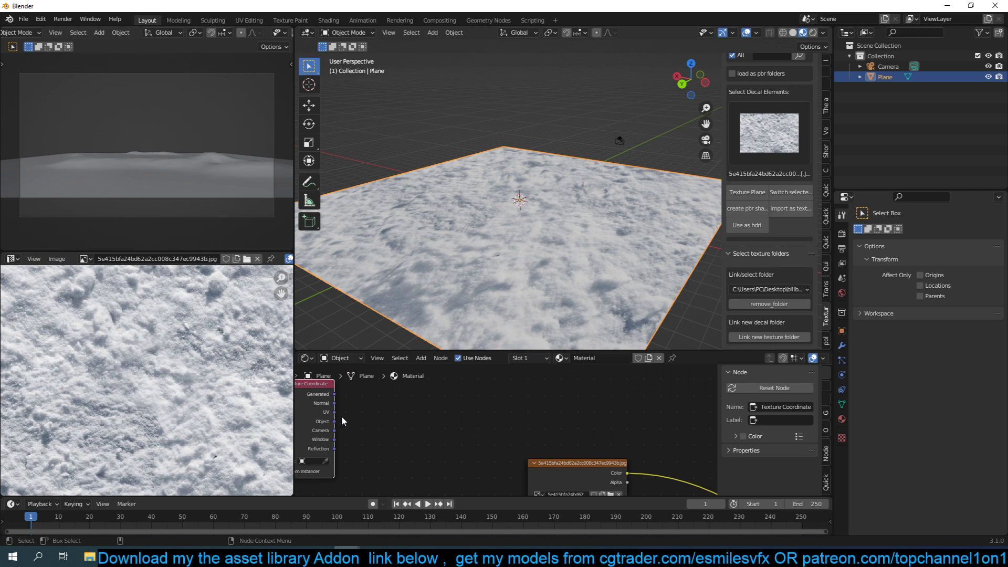
{"action": "left_click_drag", "start_coordinate": [334, 421], "coordinate": [389, 402]}
{"action": "key", "text": "shift+a"}
{"action": "mouse_move", "coordinate": [426, 477]}
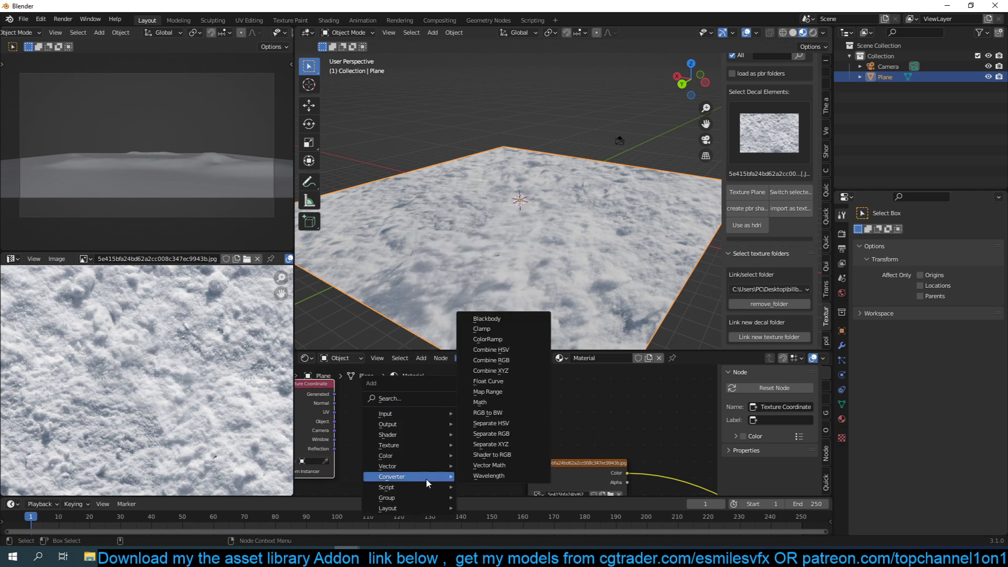
{"action": "left_click", "coordinate": [491, 444]}
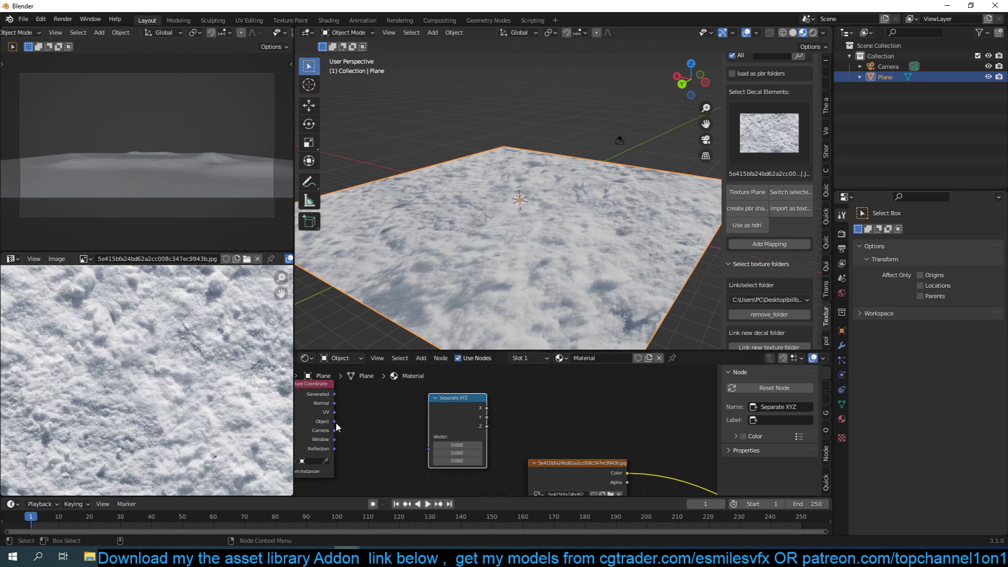
{"action": "left_click_drag", "start_coordinate": [335, 421], "coordinate": [430, 437]}
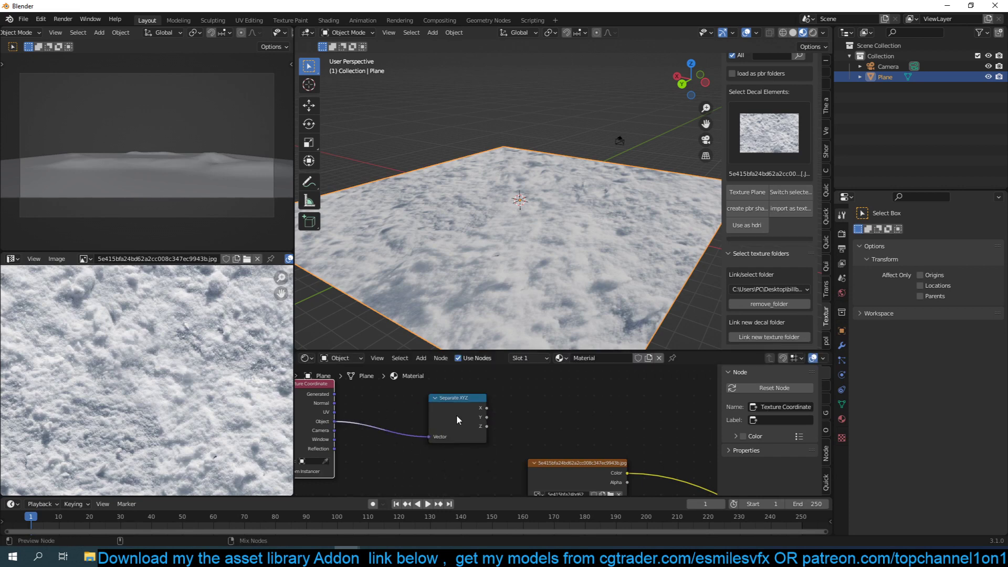
Preview the Separate XYZ outputs in turn through to Z and examine the height mask on the mounds.
{"action": "left_click", "coordinate": [455, 415], "text": "ctrl+shift"}
{"action": "left_click", "coordinate": [456, 415], "text": "ctrl+shift"}
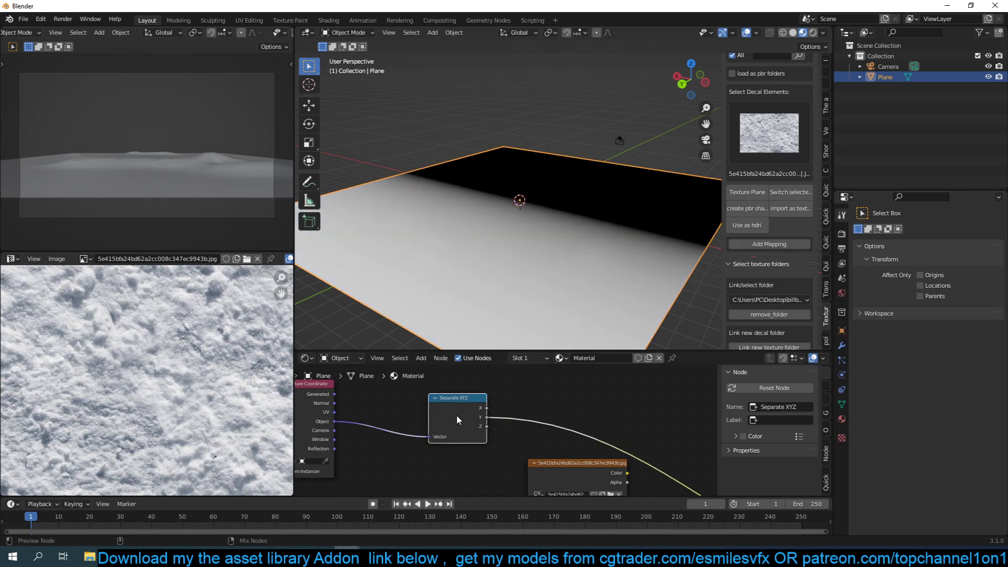
{"action": "left_click", "coordinate": [456, 415], "text": "ctrl+shift"}
{"action": "middle_click_drag", "start_coordinate": [546, 199], "coordinate": [585, 183]}
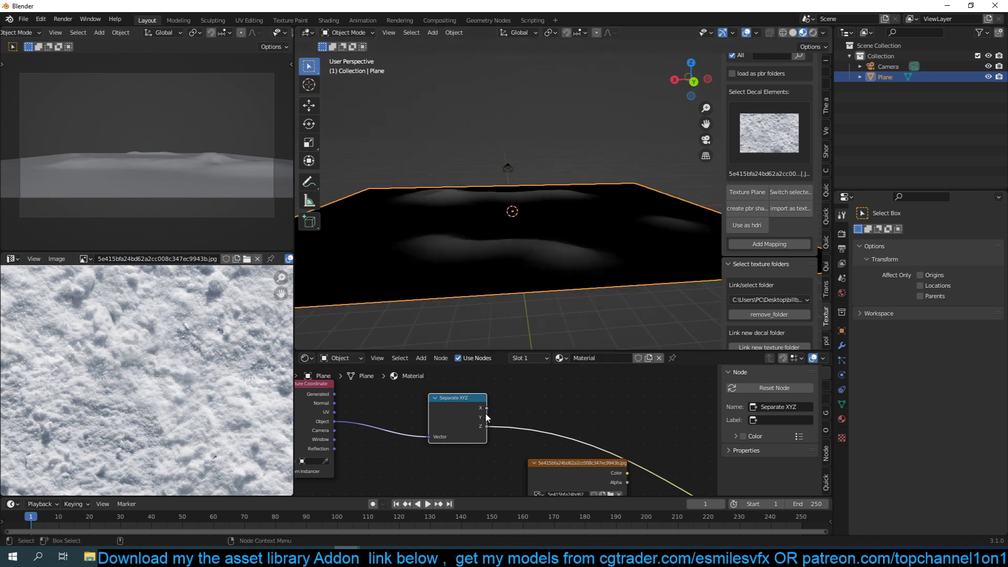
{"action": "scroll", "coordinate": [487, 417], "scroll_direction": "up", "scroll_amount": 1}
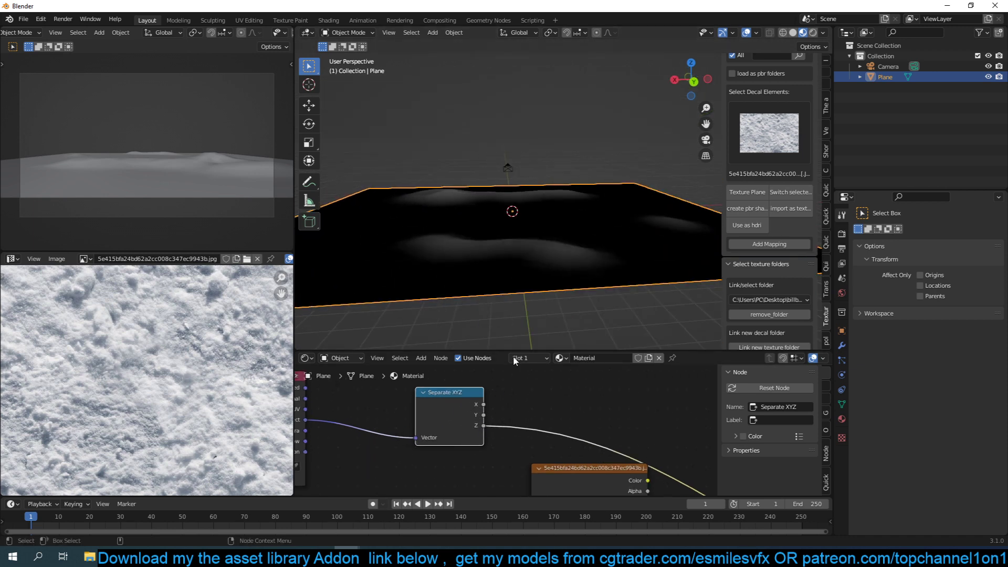
{"action": "scroll", "coordinate": [464, 266], "scroll_direction": "up", "scroll_amount": 3}
{"action": "middle_click_drag", "start_coordinate": [464, 266], "coordinate": [538, 226]}
{"action": "scroll", "coordinate": [597, 460], "scroll_direction": "down", "scroll_amount": 3}
{"action": "key", "text": "shift+a"}
{"action": "mouse_move", "coordinate": [588, 399]}
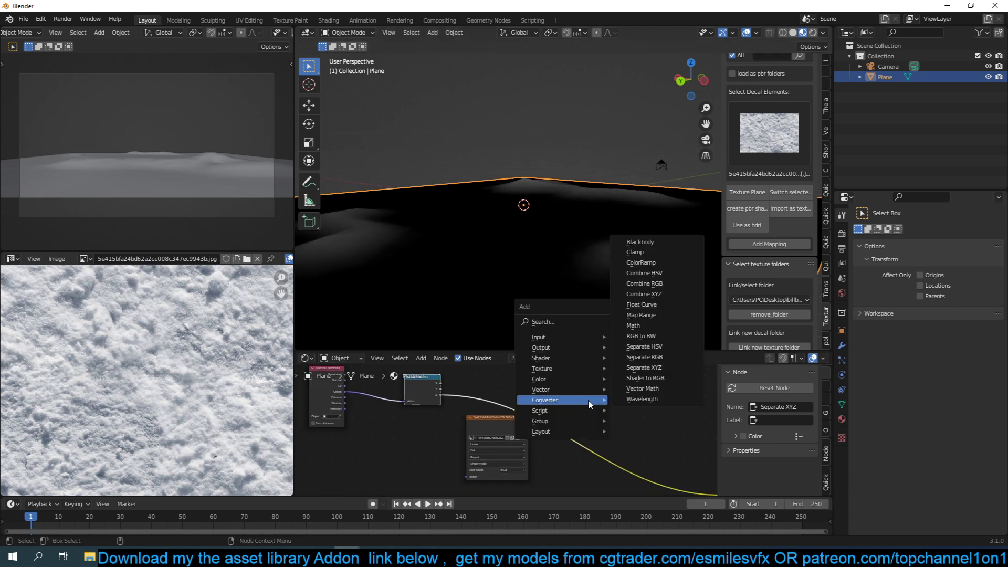
{"action": "key", "text": "Escape"}
Connect the Principled BSDF to the material output and link the asphalt texture's Color to its Base Color.
{"action": "middle_click_drag", "start_coordinate": [549, 440], "coordinate": [462, 418]}
{"action": "left_click", "coordinate": [501, 415], "text": "ctrl+shift"}
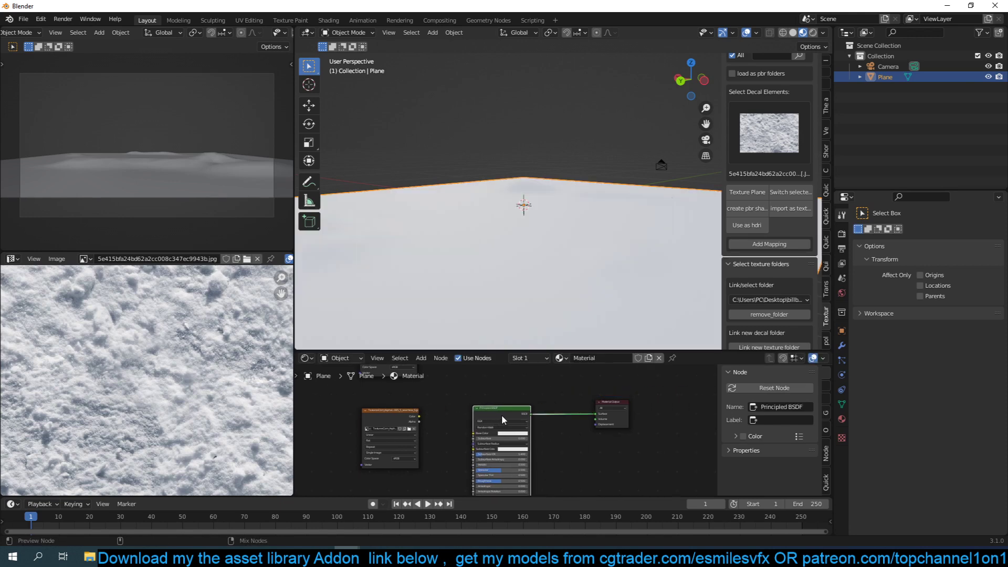
{"action": "left_click_drag", "start_coordinate": [419, 420], "coordinate": [473, 433]}
{"action": "middle_click_drag", "start_coordinate": [473, 433], "coordinate": [505, 409]}
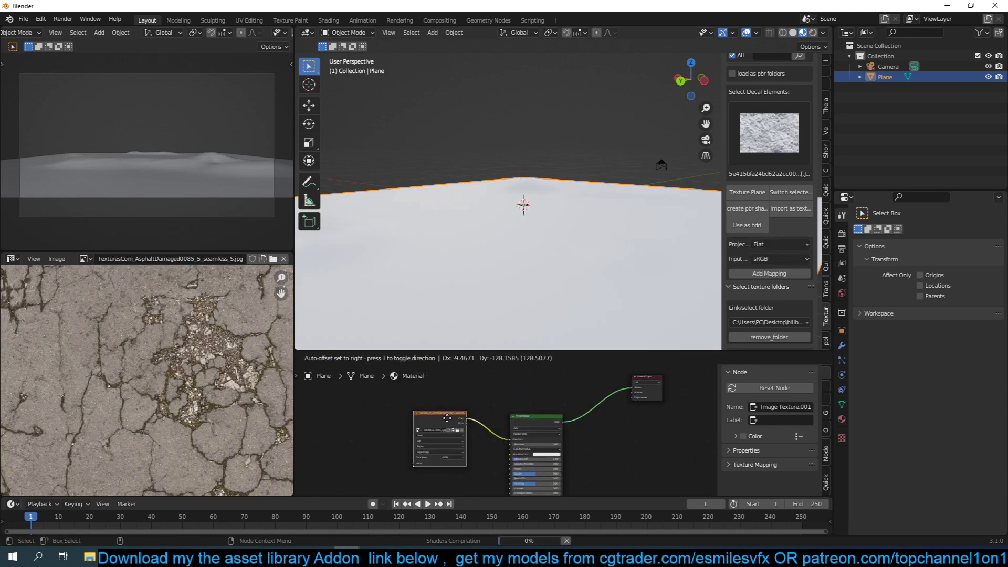
Link the asphalt texture's Color to the Principled BSDF's Roughness input as well.
{"action": "scroll", "coordinate": [505, 409], "scroll_direction": "down", "scroll_amount": 2}
{"action": "left_click_drag", "start_coordinate": [462, 391], "coordinate": [518, 451]}
{"action": "scroll", "coordinate": [494, 404], "scroll_direction": "up", "scroll_amount": 2}
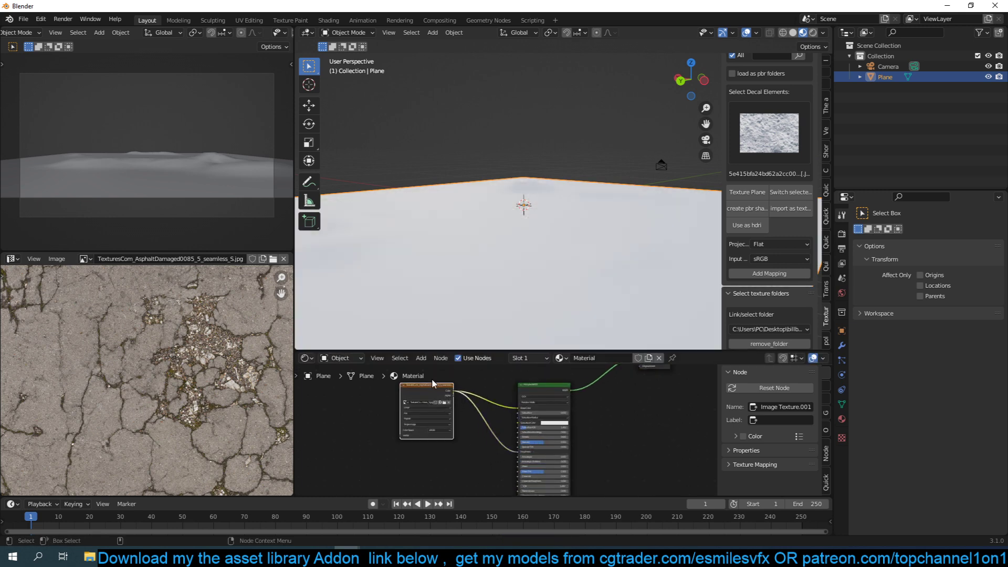
Move the asphalt texture node away from the Principled BSDF to make room between them.
{"action": "left_click_drag", "start_coordinate": [428, 391], "coordinate": [367, 419]}
{"action": "middle_click_drag", "start_coordinate": [455, 419], "coordinate": [474, 385]}
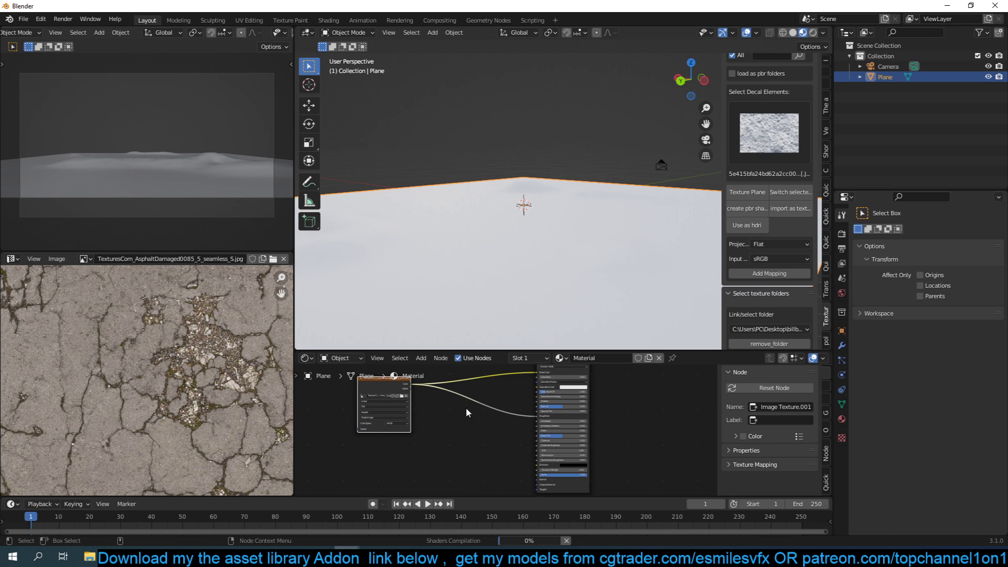
{"action": "key", "text": "shift+a"}
{"action": "mouse_move", "coordinate": [452, 401]}
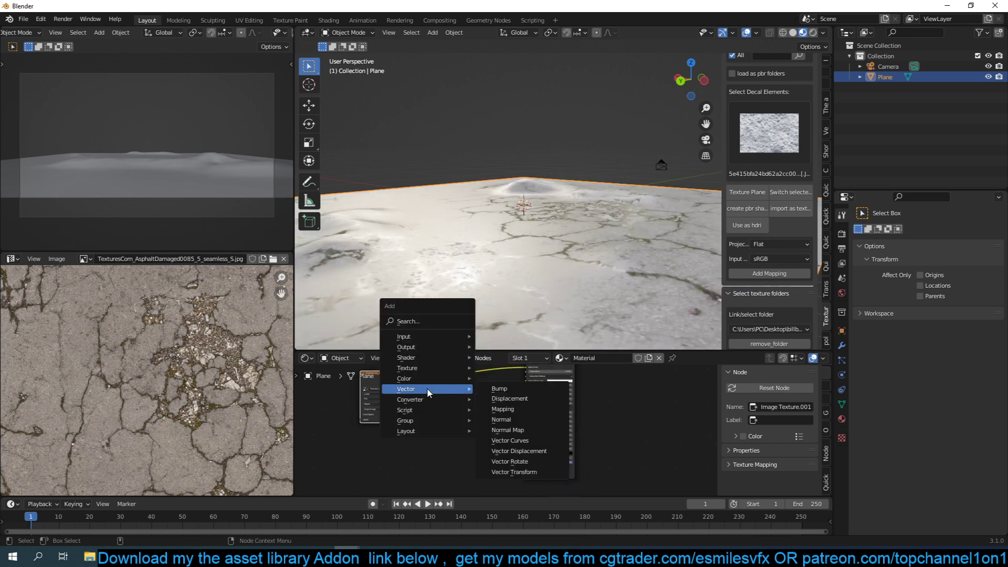
{"action": "key", "text": "Escape"}
Feed the asphalt texture through a new Bump node into the Principled BSDF's Normal and place the Bump node between them.
{"action": "left_click", "coordinate": [559, 477], "text": "shift"}
{"action": "key", "text": "q"}
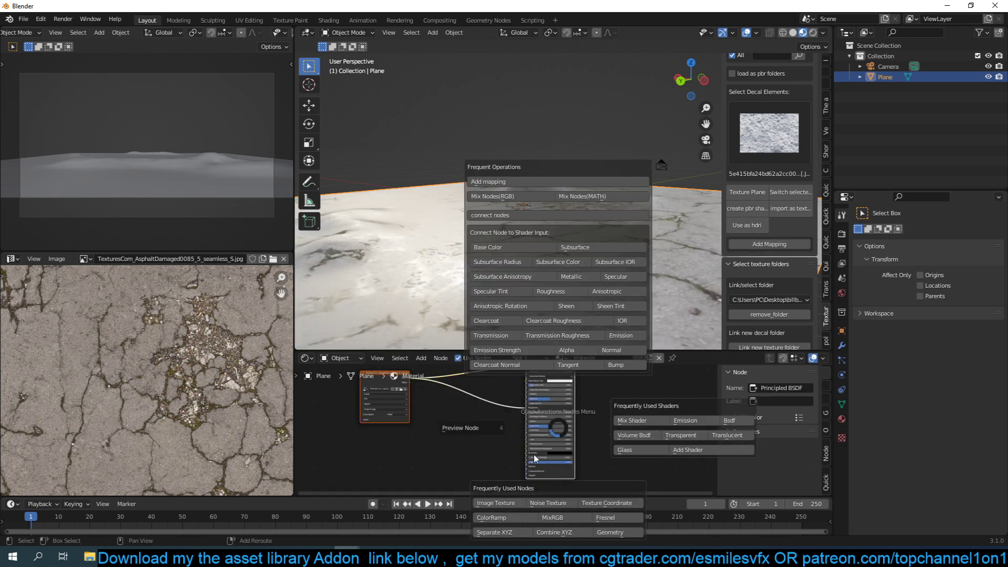
{"action": "left_click", "coordinate": [620, 365]}
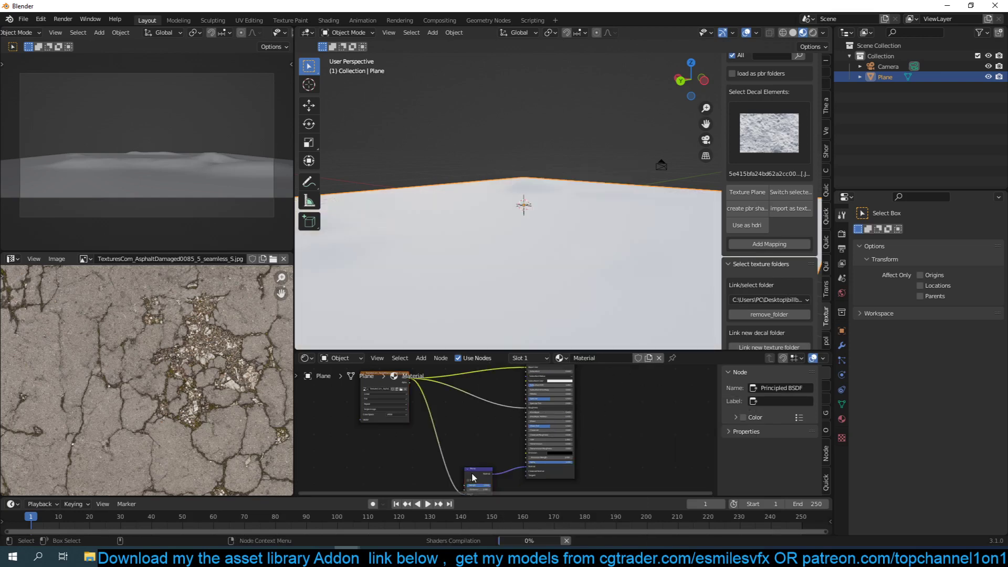
{"action": "left_click_drag", "start_coordinate": [481, 483], "coordinate": [479, 450]}
{"action": "middle_click_drag", "start_coordinate": [495, 413], "coordinate": [494, 428]}
Insert a Math node set to Add between the asphalt Color and Roughness, and raise its value to make the asphalt rougher.
{"action": "key", "text": "shift+a"}
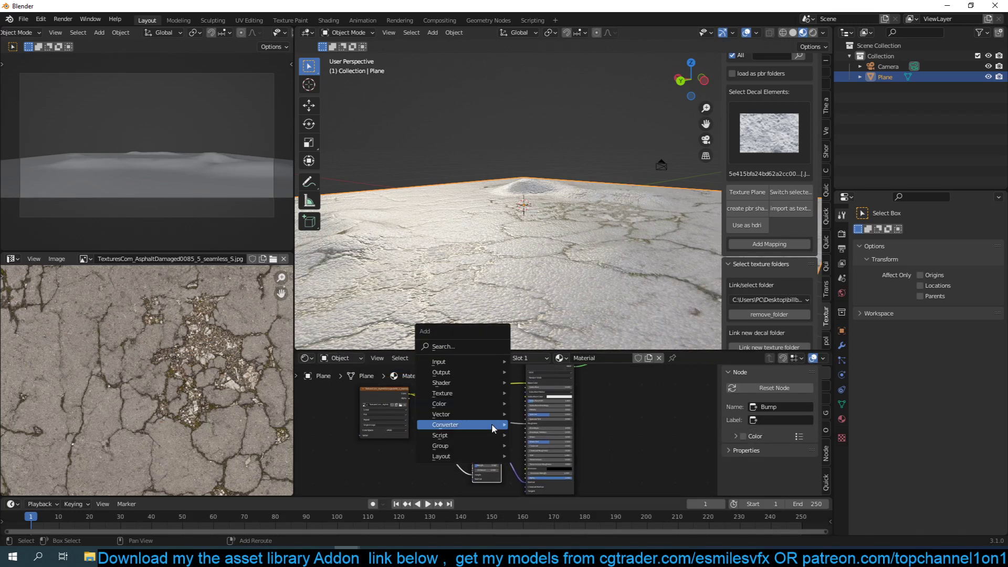
{"action": "mouse_move", "coordinate": [493, 428]}
{"action": "left_click", "coordinate": [530, 351]}
{"action": "left_click", "coordinate": [487, 406]}
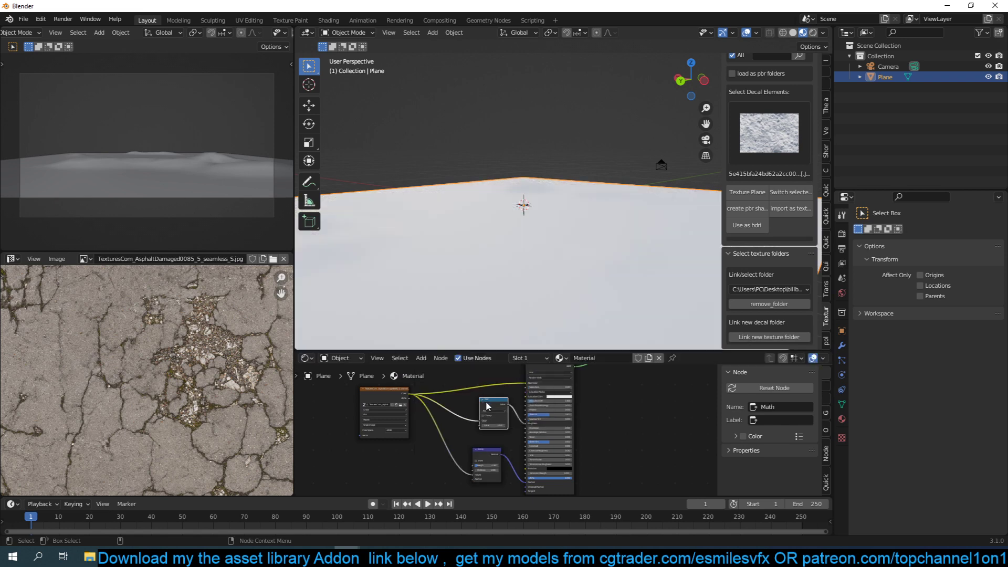
{"action": "scroll", "coordinate": [487, 405], "scroll_direction": "up", "scroll_amount": 3}
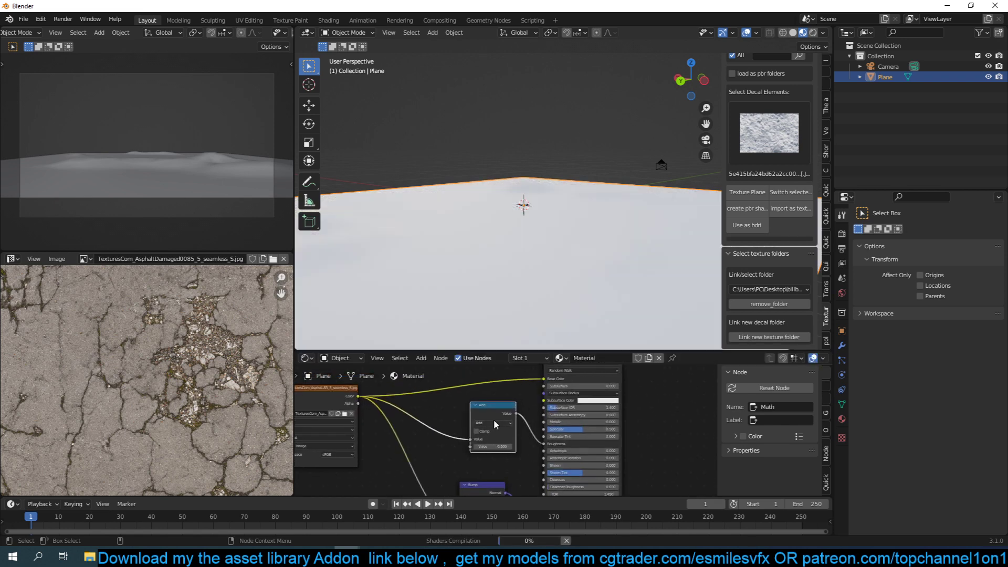
{"action": "left_click_drag", "start_coordinate": [499, 446], "coordinate": [512, 446]}
{"action": "middle_click_drag", "start_coordinate": [546, 229], "coordinate": [578, 284]}
Duplicate the Principled BSDF, place the copy above the original and connect it to the Material Output.
{"action": "scroll", "coordinate": [579, 441], "scroll_direction": "down", "scroll_amount": 4}
{"action": "scroll", "coordinate": [586, 446], "scroll_direction": "down", "scroll_amount": 1}
{"action": "middle_click_drag", "start_coordinate": [584, 453], "coordinate": [588, 477]}
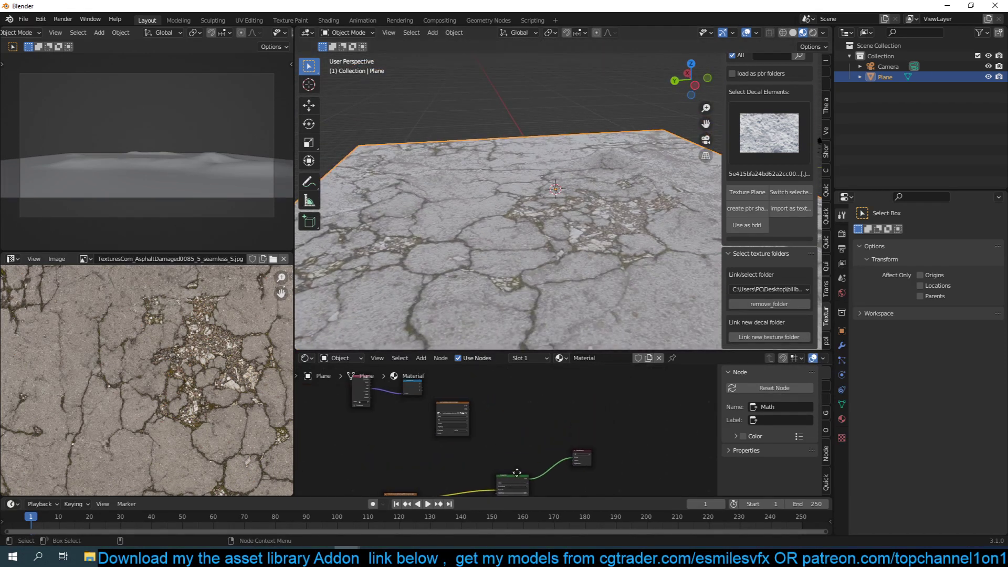
{"action": "left_click", "coordinate": [514, 477]}
{"action": "key", "text": "shift+d"}
{"action": "left_click", "coordinate": [531, 381]}
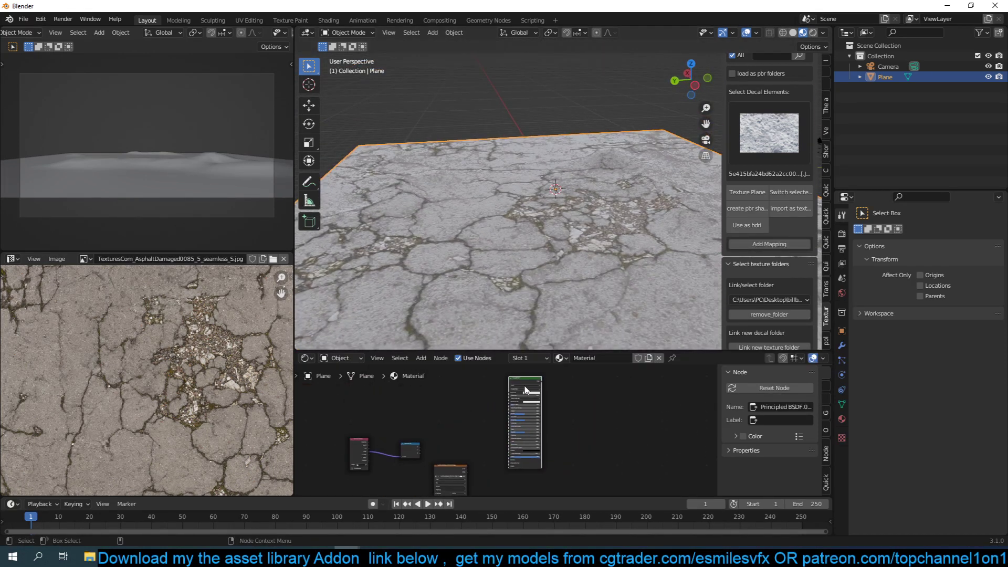
{"action": "left_click_drag", "start_coordinate": [526, 389], "coordinate": [523, 416]}
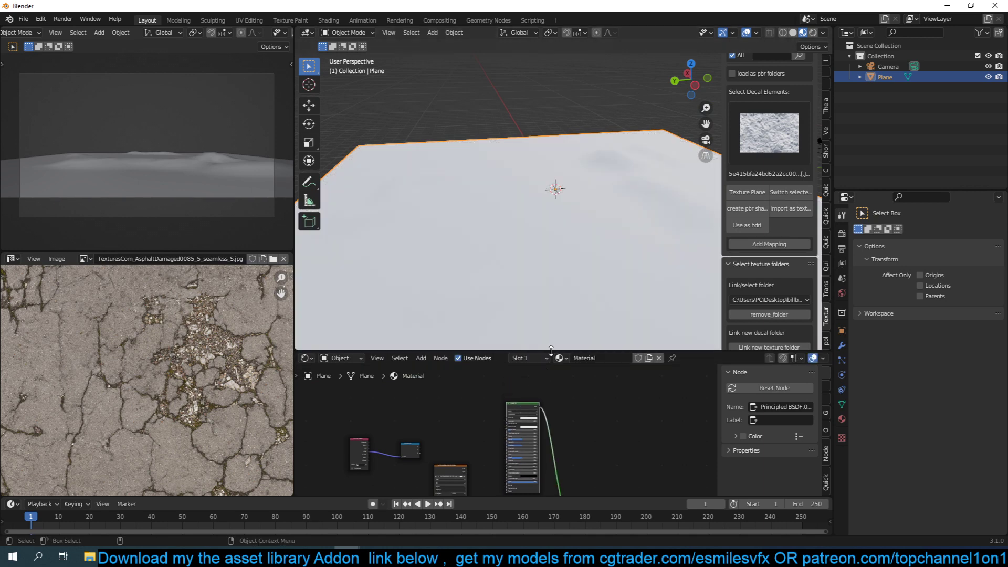
Enlarge the node editor and move the Texture Coordinate, Separate XYZ and snow texture nodes up beside the duplicated Principled BSDF.
{"action": "left_click_drag", "start_coordinate": [550, 350], "coordinate": [551, 300]}
{"action": "scroll", "coordinate": [520, 409], "scroll_direction": "up", "scroll_amount": 2}
{"action": "middle_click_drag", "start_coordinate": [512, 373], "coordinate": [560, 359]}
{"action": "left_click_drag", "start_coordinate": [539, 378], "coordinate": [365, 471]}
{"action": "key", "text": "g"}
{"action": "left_click", "coordinate": [425, 400]}
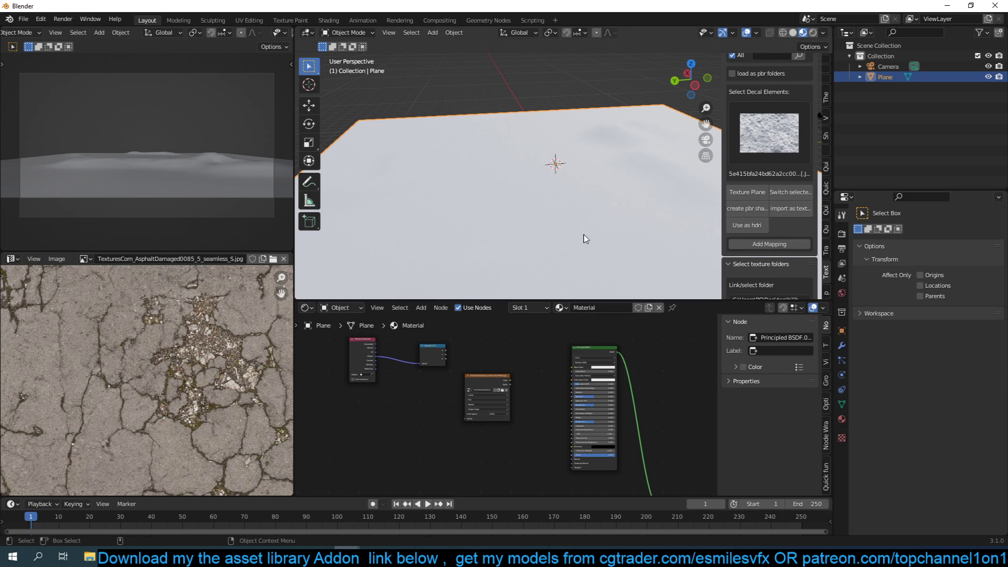
Preview the snow texture on the plane and link its Color to the duplicated Principled BSDF's Base Color.
{"action": "middle_click_drag", "start_coordinate": [586, 239], "coordinate": [604, 226]}
{"action": "scroll", "coordinate": [505, 409], "scroll_direction": "up", "scroll_amount": 3}
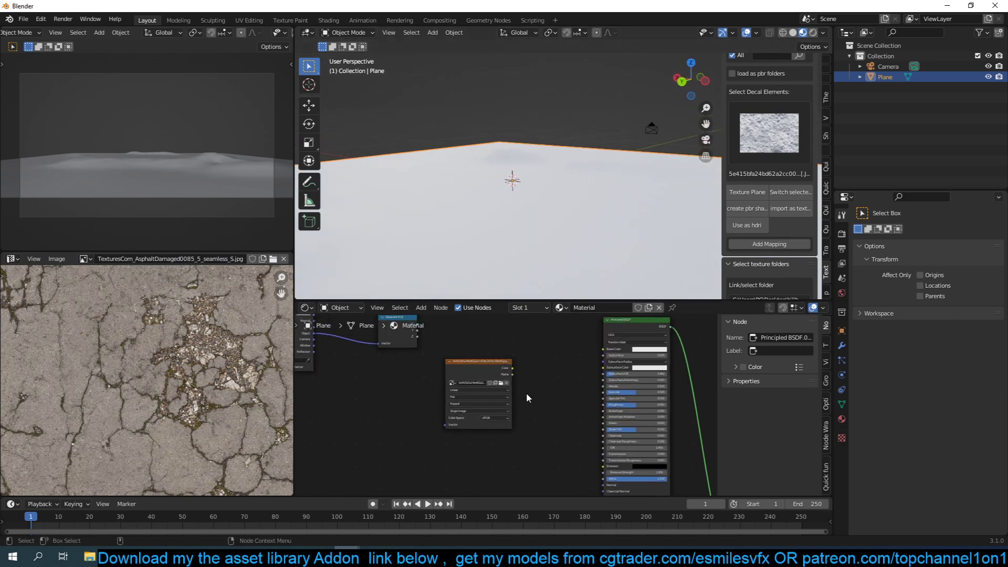
{"action": "scroll", "coordinate": [514, 389], "scroll_direction": "up", "scroll_amount": 1}
{"action": "left_click", "coordinate": [479, 363], "text": "ctrl+shift"}
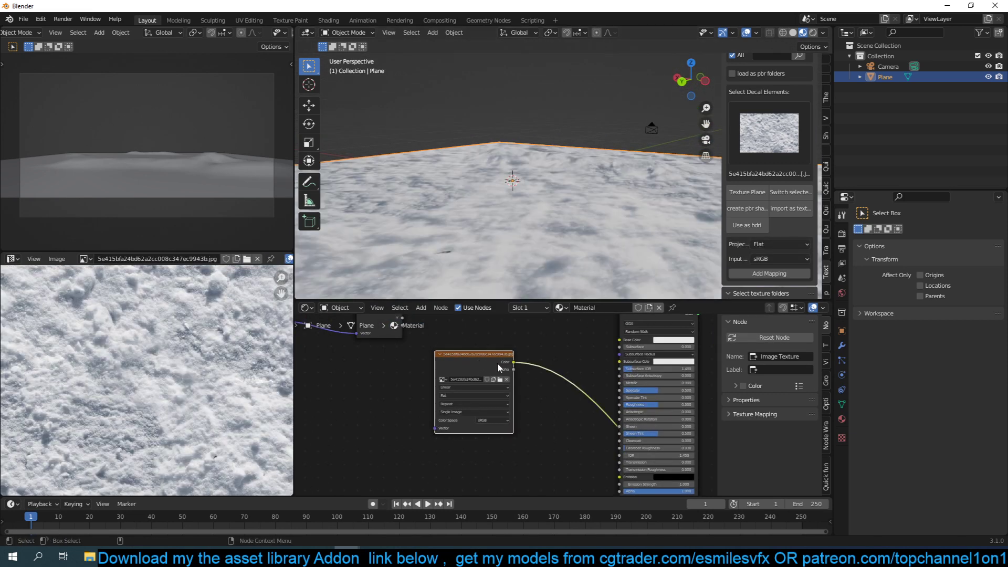
{"action": "middle_click_drag", "start_coordinate": [512, 372], "coordinate": [496, 398]}
{"action": "left_click_drag", "start_coordinate": [497, 388], "coordinate": [606, 366]}
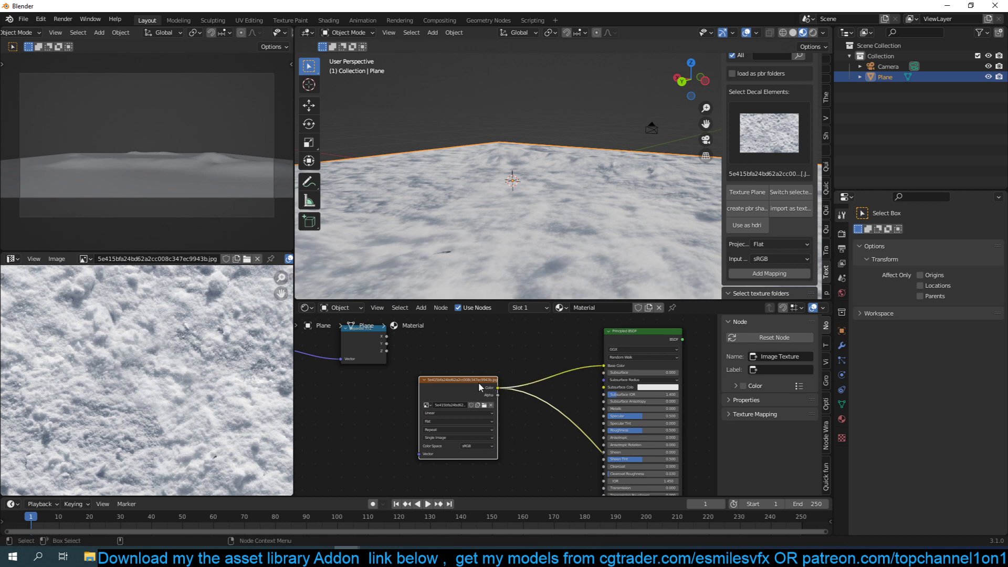
Add Texture Coordinate and Mapping nodes to the snow texture and set the mapping Scale to about 4.9 on all axes.
{"action": "key", "text": "ctrl+t"}
{"action": "middle_click_drag", "start_coordinate": [415, 398], "coordinate": [514, 390]}
{"action": "left_click_drag", "start_coordinate": [462, 460], "coordinate": [520, 473]}
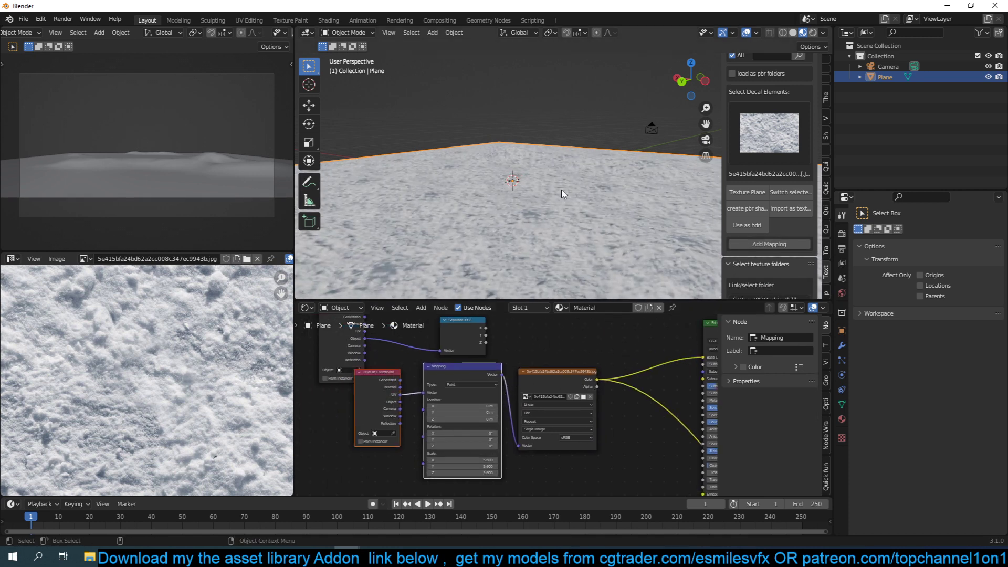
{"action": "middle_click_drag", "start_coordinate": [488, 205], "coordinate": [508, 233]}
{"action": "scroll", "coordinate": [472, 472], "scroll_direction": "up", "scroll_amount": 2}
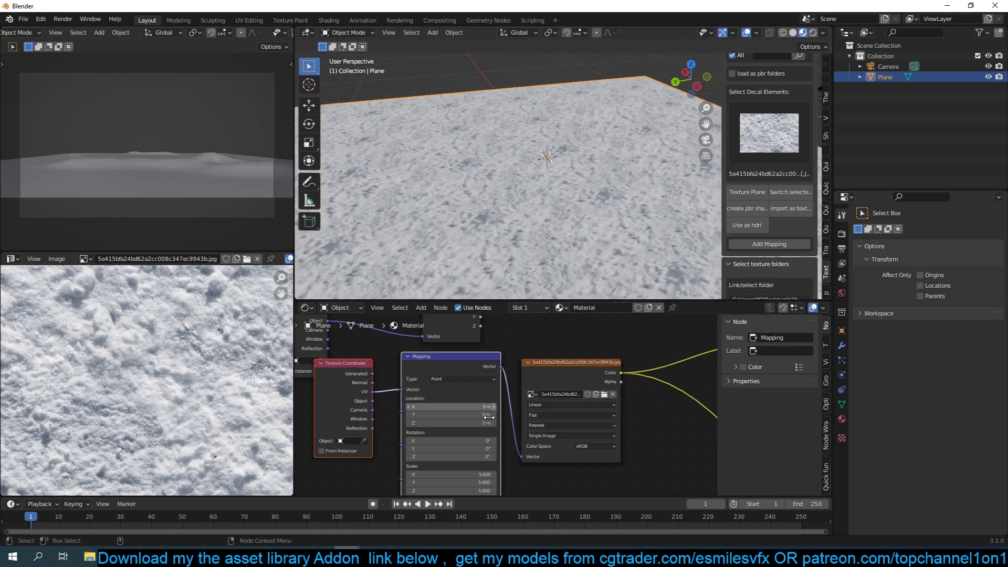
{"action": "scroll", "coordinate": [475, 487], "scroll_direction": "up", "scroll_amount": 1}
{"action": "left_click_drag", "start_coordinate": [493, 464], "coordinate": [467, 453]}
{"action": "scroll", "coordinate": [472, 452], "scroll_direction": "down", "scroll_amount": 2}
{"action": "middle_click_drag", "start_coordinate": [631, 402], "coordinate": [518, 366]}
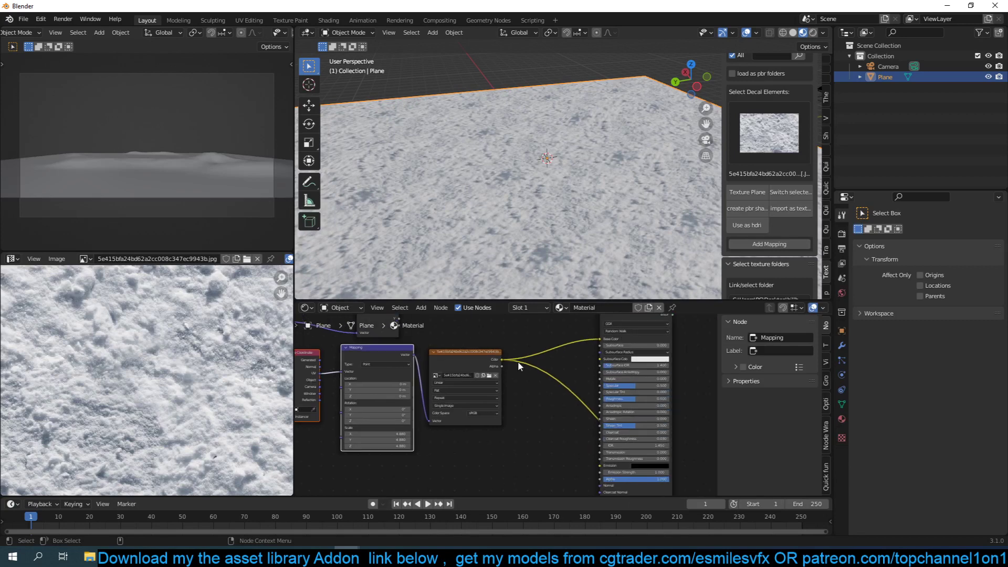
Reconnect the duplicated Principled BSDF to the material output and link the snow texture's Color to its Roughness.
{"action": "middle_click_drag", "start_coordinate": [599, 333], "coordinate": [575, 364]}
{"action": "left_click", "coordinate": [613, 345], "text": "ctrl+shift"}
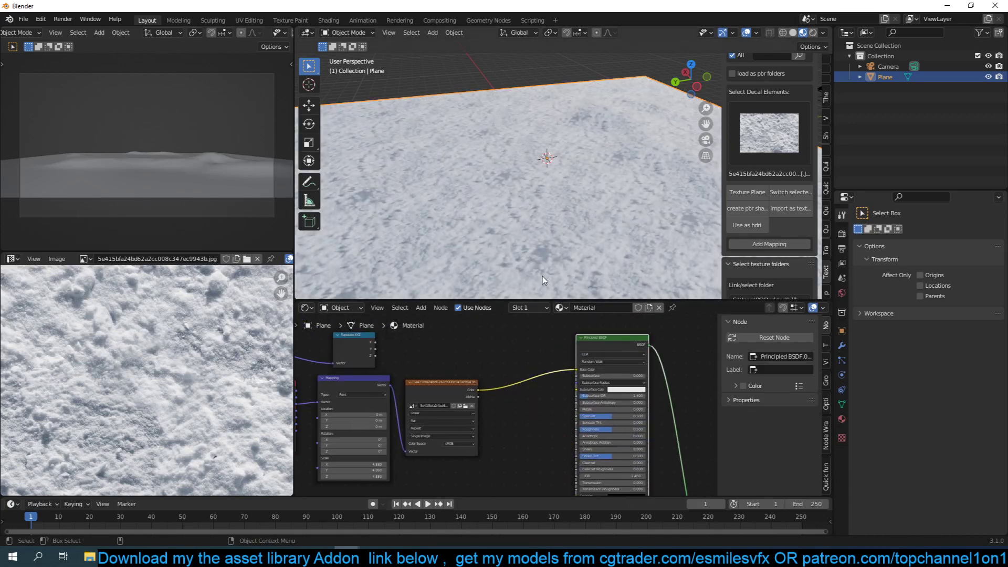
{"action": "left_click_drag", "start_coordinate": [479, 389], "coordinate": [585, 434]}
{"action": "middle_click_drag", "start_coordinate": [564, 426], "coordinate": [588, 384]}
{"action": "key", "text": "shift+a"}
{"action": "mouse_move", "coordinate": [566, 372]}
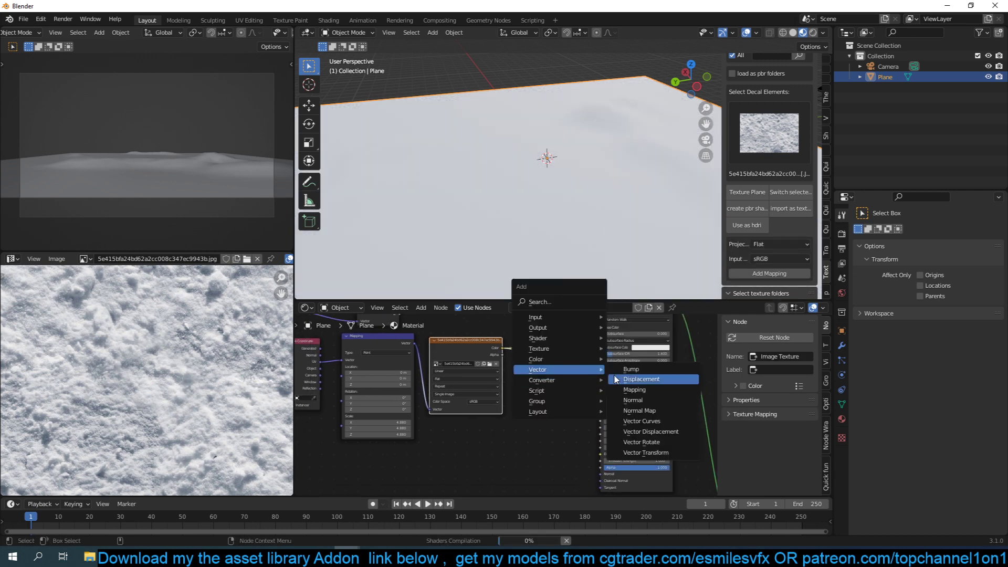
{"action": "key", "text": "Escape"}
Connect the snow texture through a new Bump node to the duplicated Principled BSDF's Normal, with Strength lowered to about 0.3.
{"action": "middle_click_drag", "start_coordinate": [619, 410], "coordinate": [594, 373]}
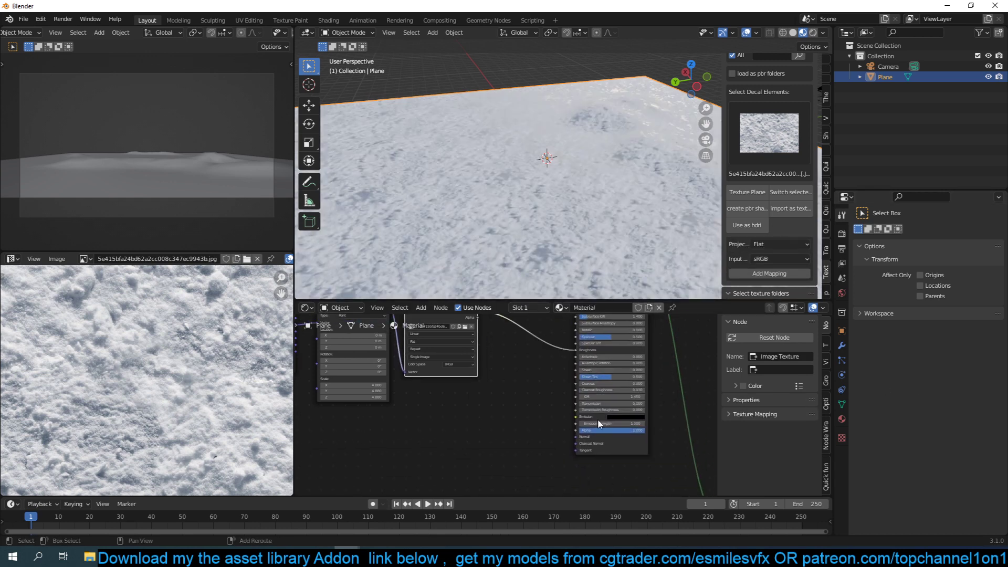
{"action": "left_click", "coordinate": [614, 446], "text": "shift"}
{"action": "key", "text": "shift+q"}
{"action": "left_click", "coordinate": [680, 364]}
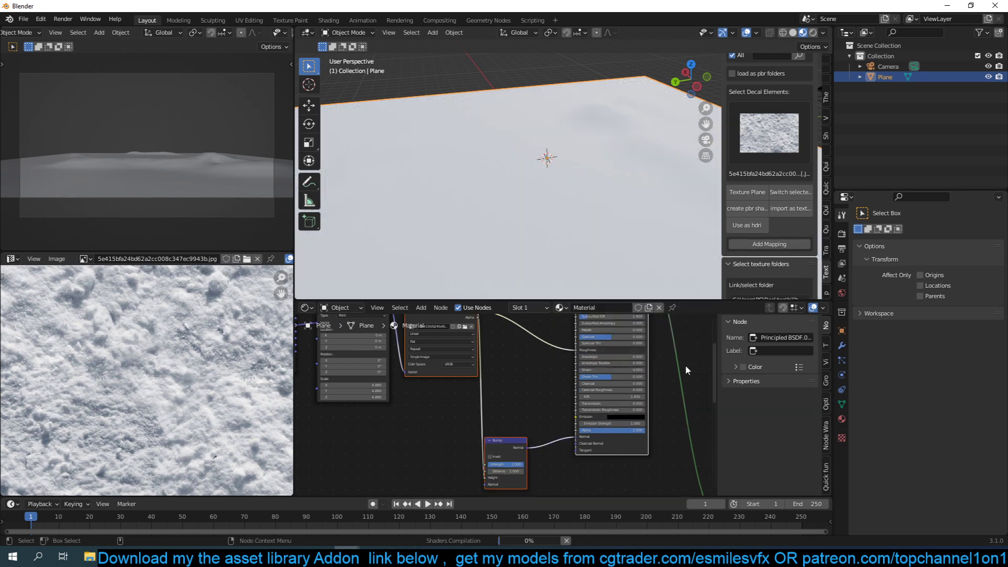
{"action": "left_click", "coordinate": [526, 393]}
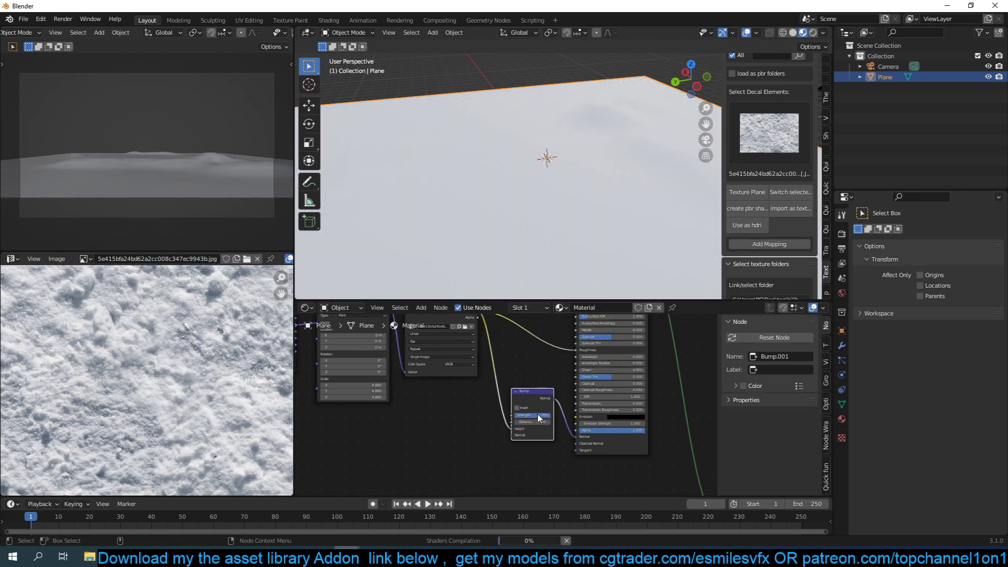
{"action": "left_click_drag", "start_coordinate": [529, 415], "coordinate": [517, 416]}
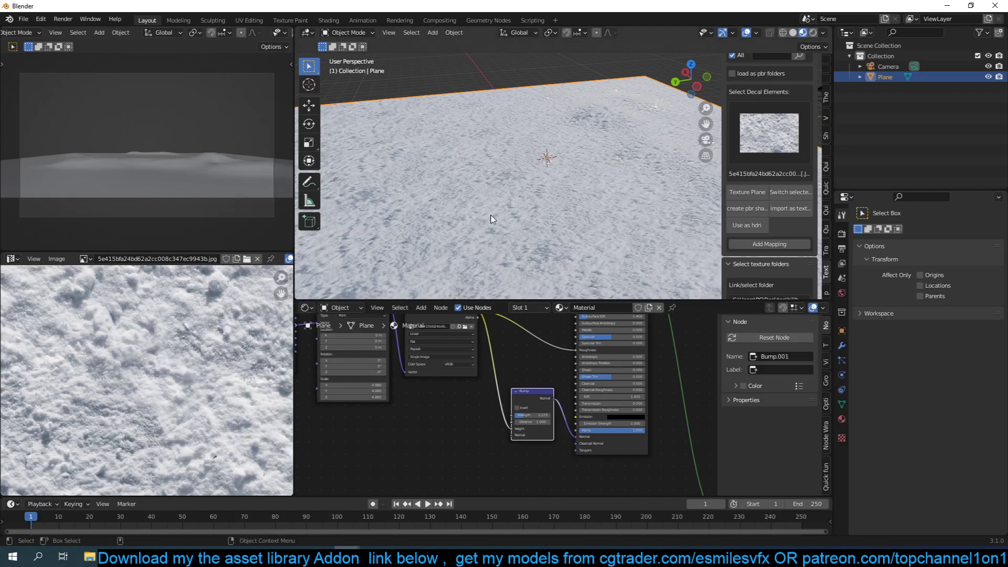
{"action": "middle_click_drag", "start_coordinate": [492, 219], "coordinate": [556, 292]}
Combine the snow and asphalt Principled BSDFs with a Mix Shader and move the Material Output clear of it.
{"action": "scroll", "coordinate": [612, 414], "scroll_direction": "down", "scroll_amount": 4}
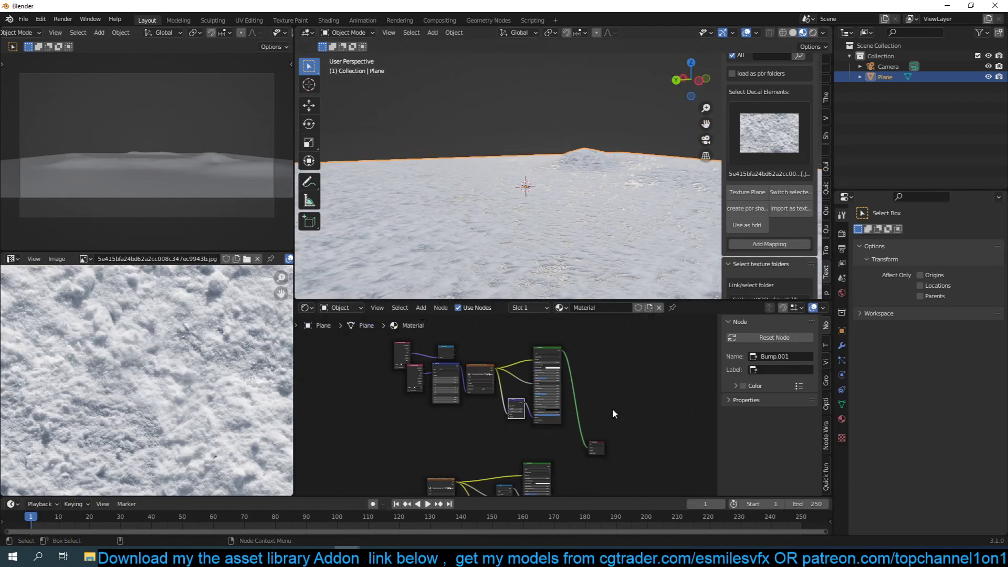
{"action": "mouse_move", "coordinate": [612, 409]}
{"action": "middle_mouse_down"}
{"action": "mouse_move", "coordinate": [576, 383]}
{"action": "mouse_move", "coordinate": [596, 421]}
{"action": "middle_mouse_up"}
{"action": "scroll", "coordinate": [557, 396], "scroll_direction": "up", "scroll_amount": 1}
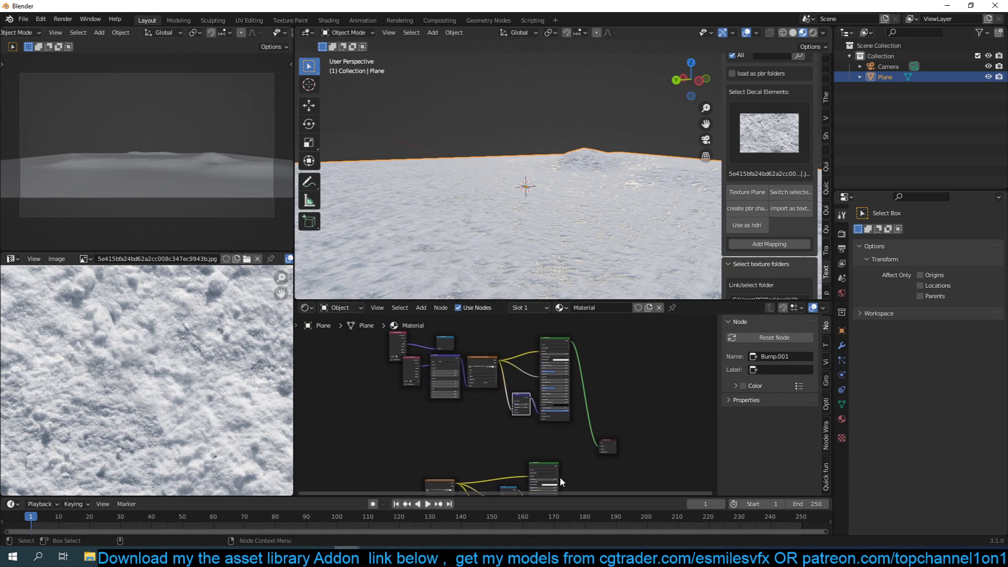
{"action": "left_click_drag", "start_coordinate": [552, 468], "coordinate": [564, 451]}
{"action": "right_click_drag", "start_coordinate": [564, 451], "coordinate": [576, 400], "text": "ctrl+shift"}
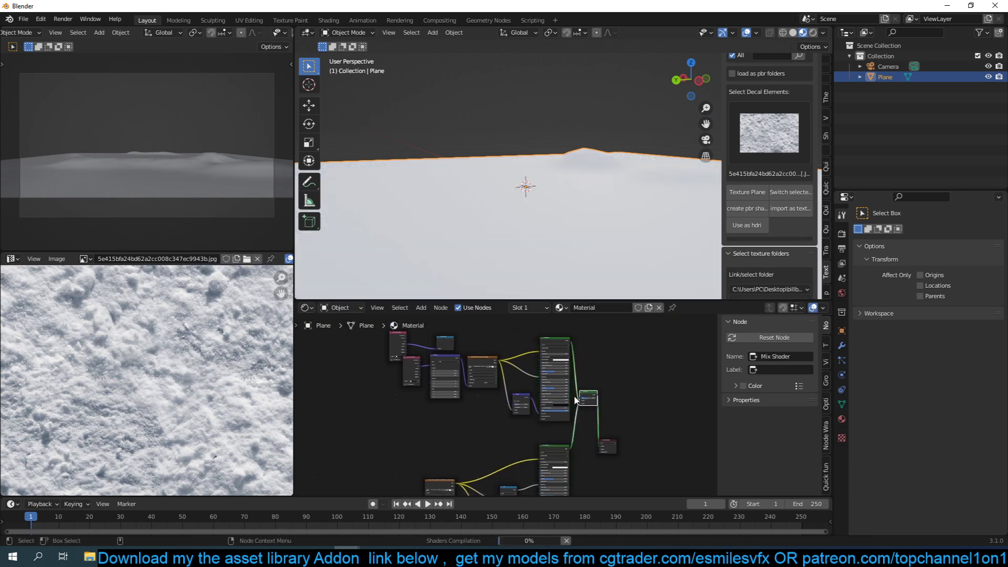
{"action": "left_click", "coordinate": [623, 433]}
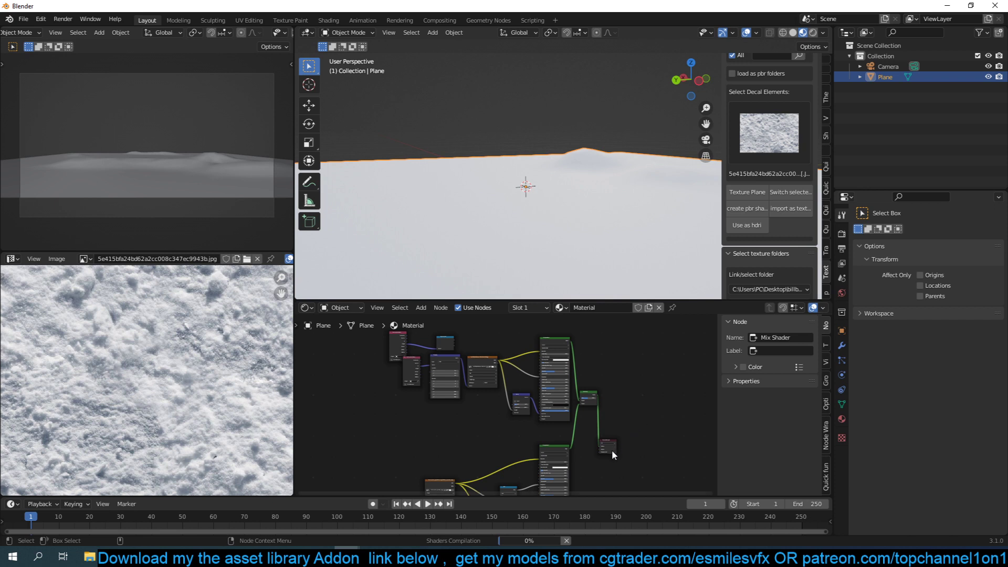
{"action": "left_click_drag", "start_coordinate": [612, 451], "coordinate": [655, 405]}
Move the Separate XYZ node and its Texture Coordinate node below the snow texture nodes.
{"action": "scroll", "coordinate": [614, 420], "scroll_direction": "up", "scroll_amount": 2}
{"action": "scroll", "coordinate": [616, 423], "scroll_direction": "up", "scroll_amount": 2}
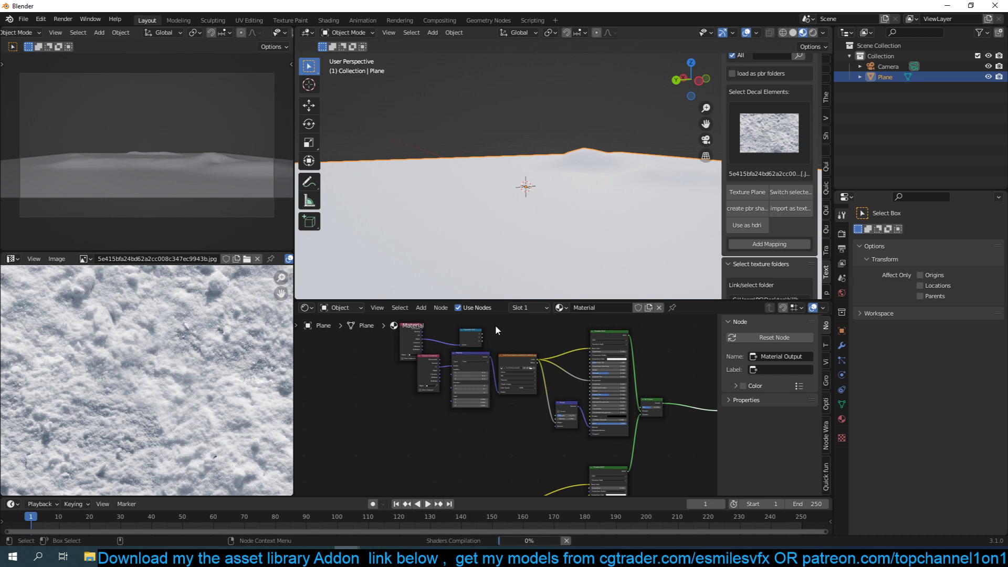
{"action": "left_click_drag", "start_coordinate": [496, 325], "coordinate": [515, 436]}
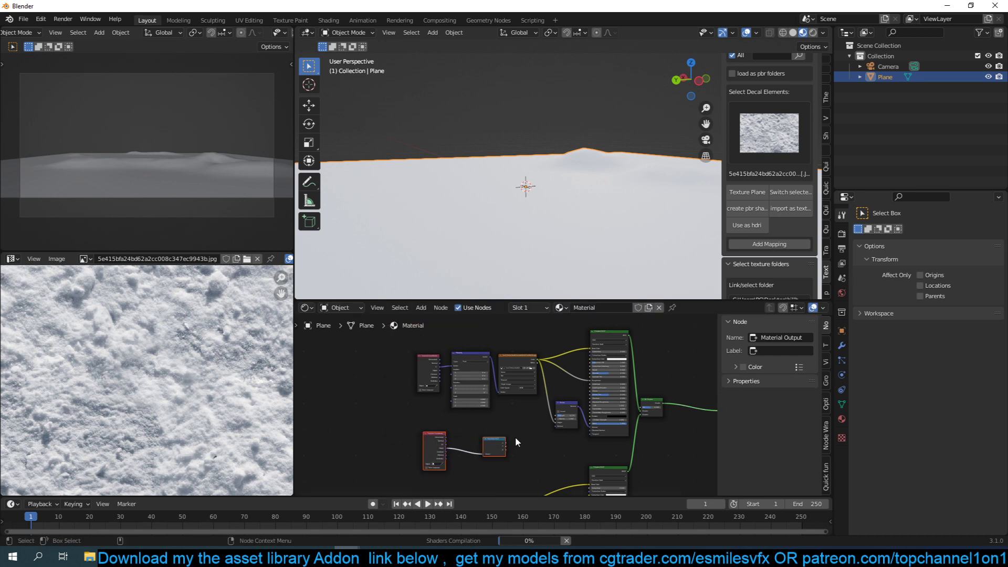
{"action": "middle_click_drag", "start_coordinate": [543, 442], "coordinate": [505, 428]}
Link the Separate XYZ's Z output to the Mix Shader's Fac and view the plane from above.
{"action": "left_click", "coordinate": [464, 440]}
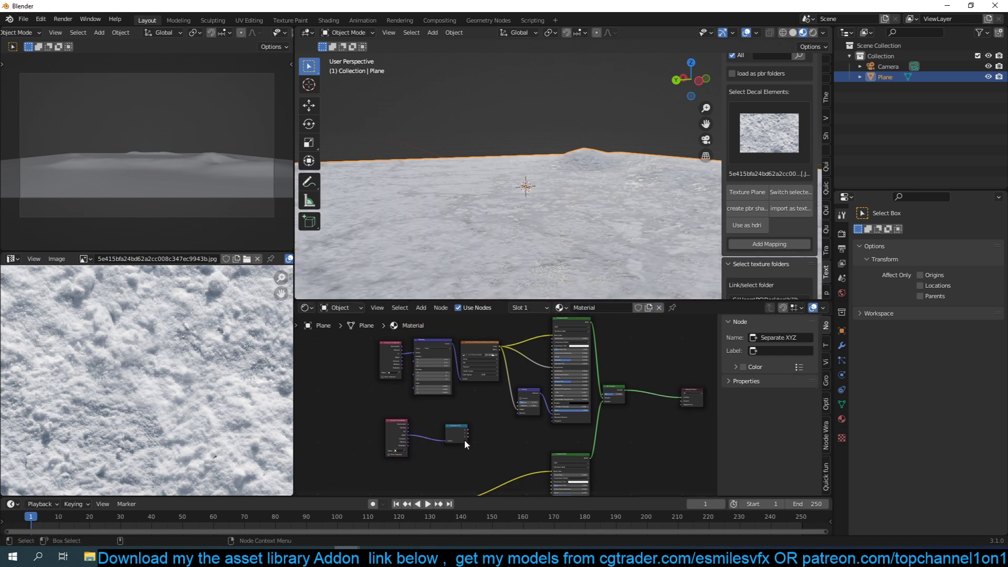
{"action": "left_click_drag", "start_coordinate": [469, 435], "coordinate": [645, 409]}
{"action": "left_click", "coordinate": [645, 415]}
{"action": "scroll", "coordinate": [505, 430], "scroll_direction": "up", "scroll_amount": 4}
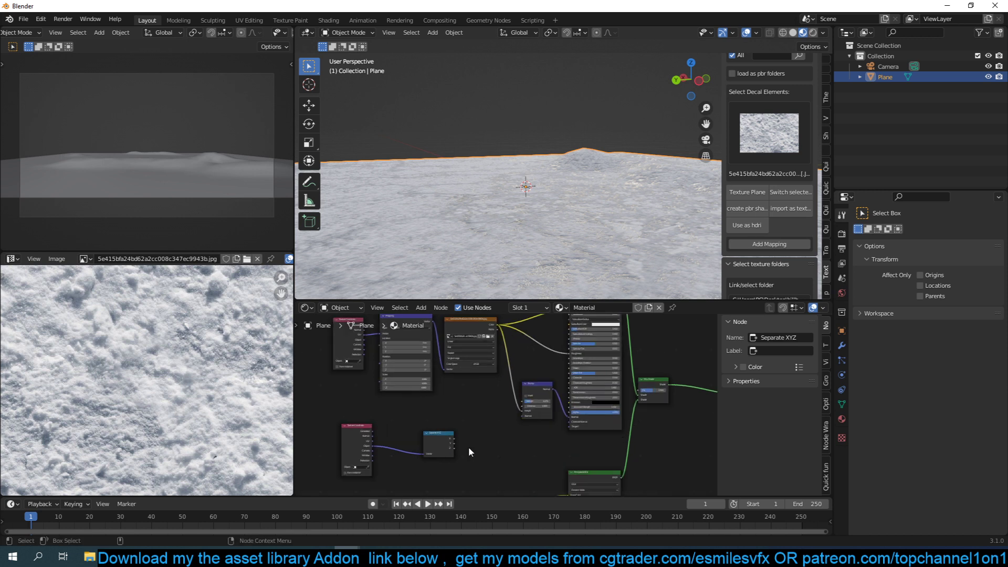
{"action": "left_click_drag", "start_coordinate": [454, 449], "coordinate": [640, 391]}
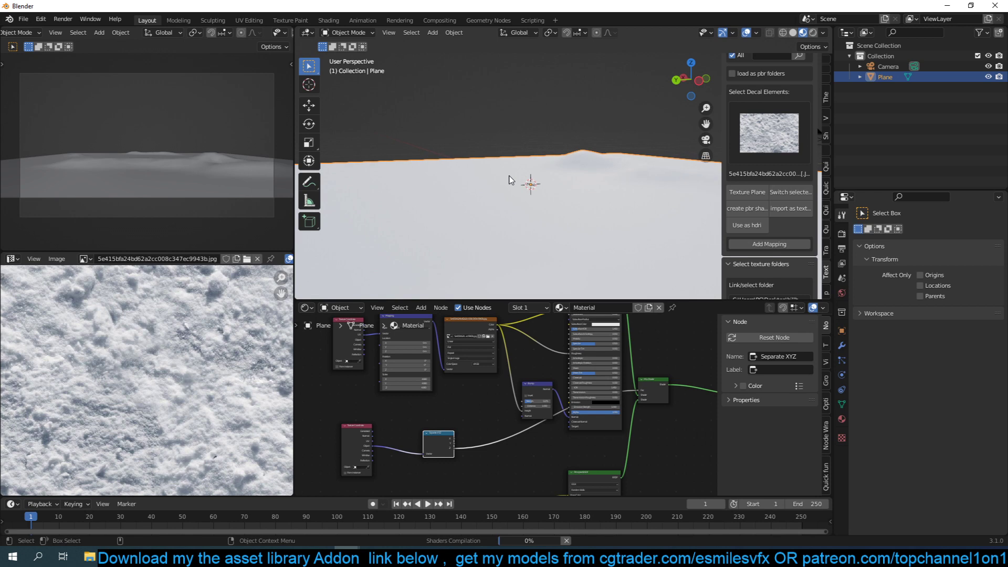
{"action": "middle_click_drag", "start_coordinate": [509, 176], "coordinate": [533, 258]}
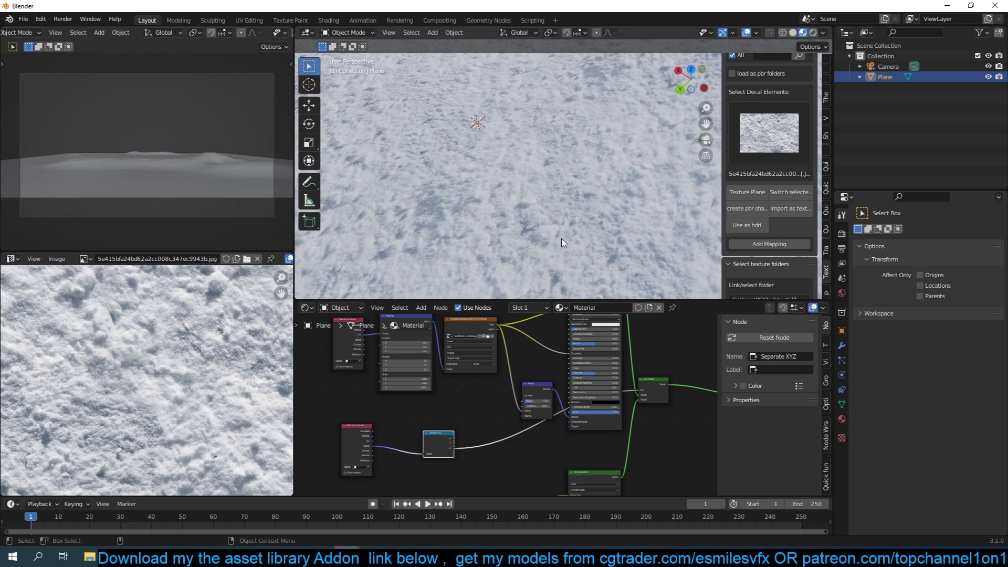
Insert a ColorRamp node on the link between the Separate XYZ's Z output and the Mix Shader's Fac.
{"action": "scroll", "coordinate": [562, 239], "scroll_direction": "down", "scroll_amount": 2}
{"action": "middle_click_drag", "start_coordinate": [528, 410], "coordinate": [563, 395]}
{"action": "scroll", "coordinate": [546, 395], "scroll_direction": "up", "scroll_amount": 2}
{"action": "key", "text": "shift+a"}
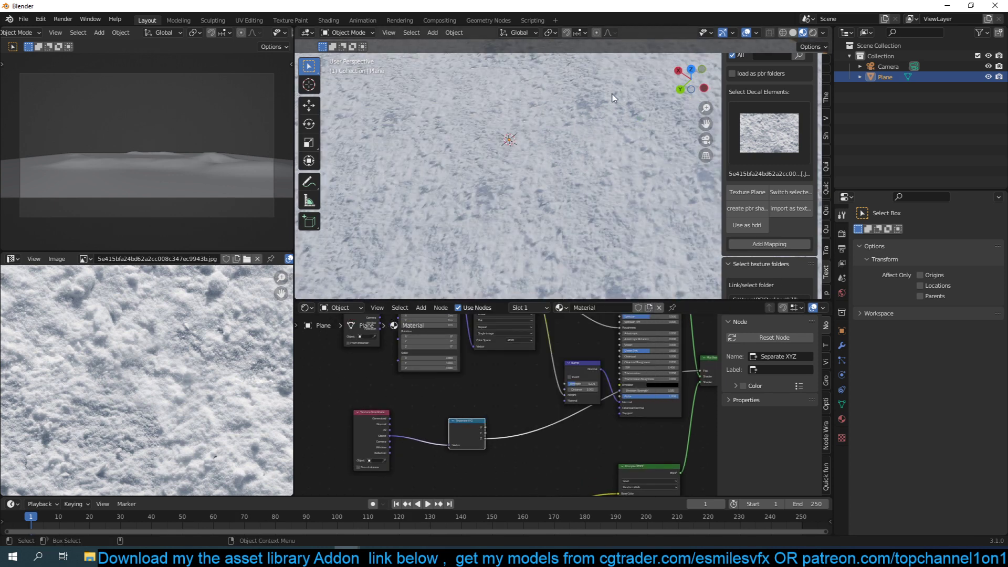
{"action": "key", "text": "shift+a"}
{"action": "mouse_move", "coordinate": [533, 406]}
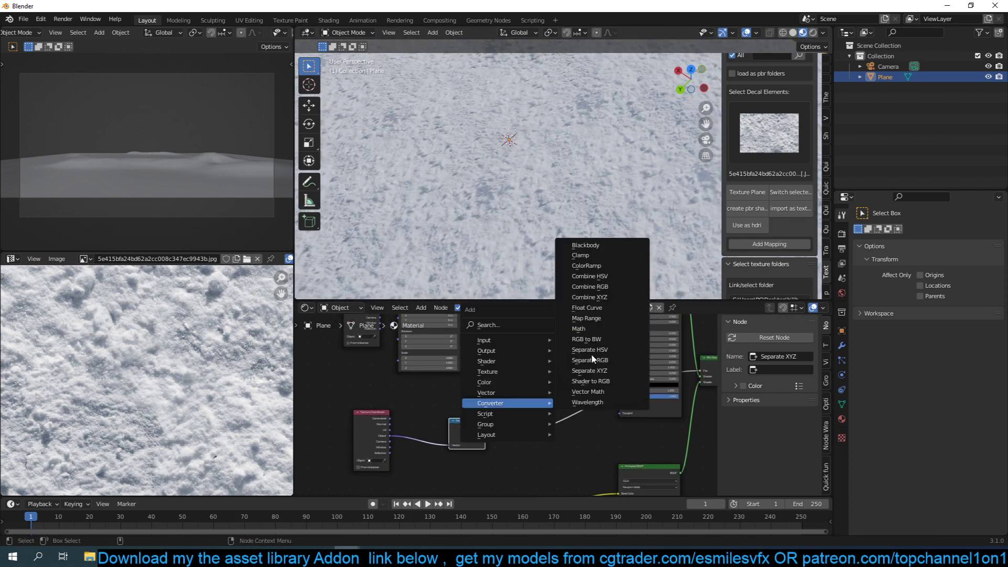
{"action": "left_click", "coordinate": [594, 265]}
{"action": "left_click", "coordinate": [502, 251]}
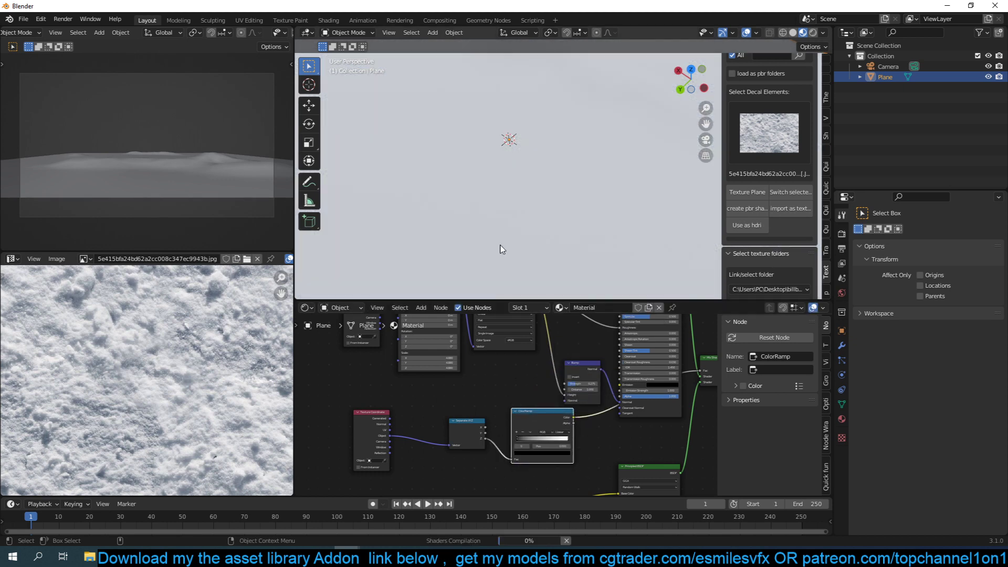
{"action": "scroll", "coordinate": [503, 212], "scroll_direction": "down", "scroll_amount": 4}
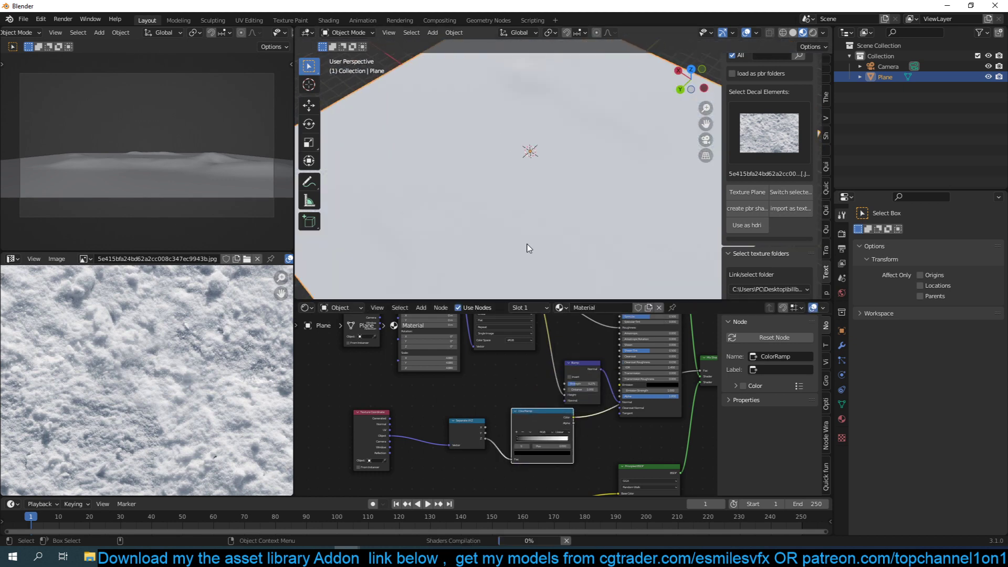
{"action": "middle_click_drag", "start_coordinate": [526, 248], "coordinate": [483, 210]}
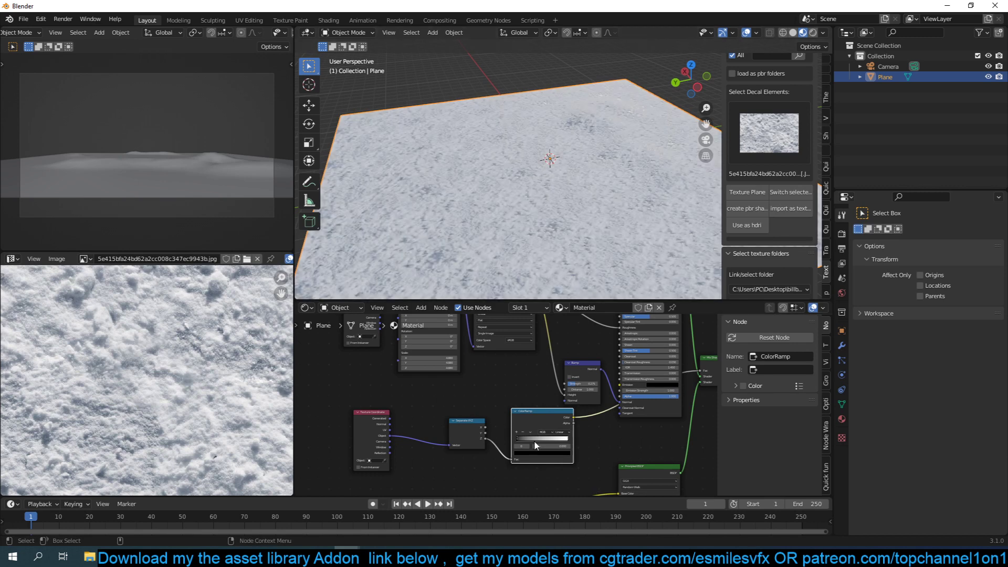
Slide the ColorRamp's black stop to about 0.4 and move the Mix Shader node farther from the snow Principled BSDF.
{"action": "left_click_drag", "start_coordinate": [523, 437], "coordinate": [547, 438]}
{"action": "scroll", "coordinate": [595, 398], "scroll_direction": "down", "scroll_amount": 4}
{"action": "middle_click_drag", "start_coordinate": [595, 398], "coordinate": [492, 398]}
{"action": "left_click_drag", "start_coordinate": [559, 373], "coordinate": [597, 363]}
{"action": "middle_click_drag", "start_coordinate": [487, 353], "coordinate": [536, 403]}
{"action": "scroll", "coordinate": [487, 439], "scroll_direction": "up", "scroll_amount": 3}
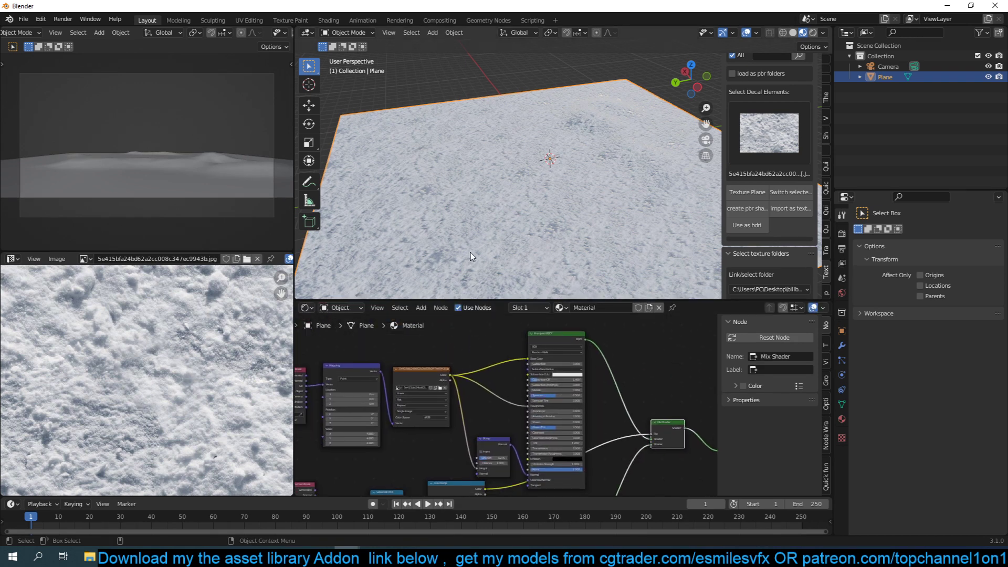
Set the ColorRamp's white stop position to about 0.54.
{"action": "middle_click_drag", "start_coordinate": [468, 253], "coordinate": [624, 216]}
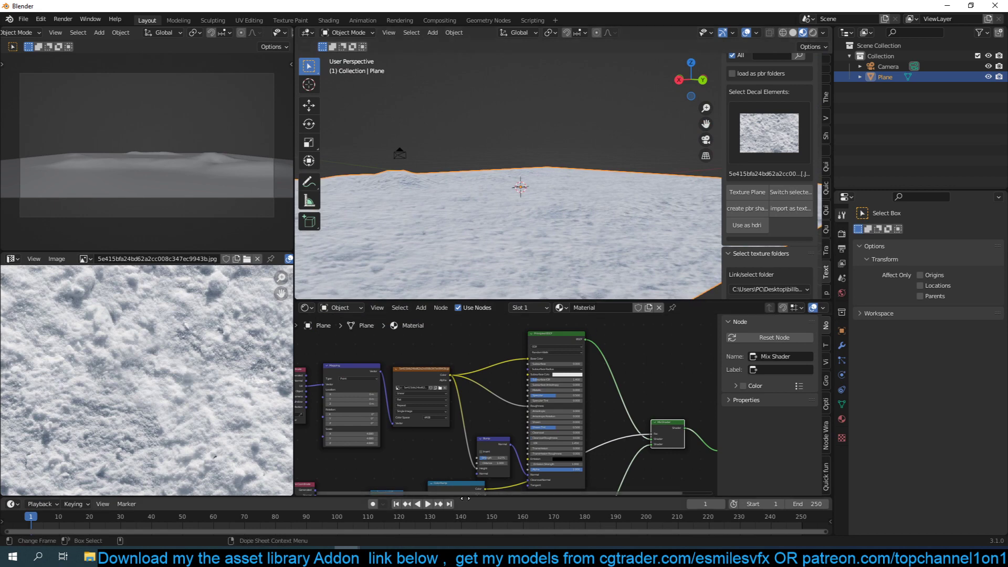
{"action": "middle_click_drag", "start_coordinate": [454, 462], "coordinate": [499, 408]}
{"action": "scroll", "coordinate": [455, 459], "scroll_direction": "up", "scroll_amount": 3}
{"action": "left_click", "coordinate": [386, 456]}
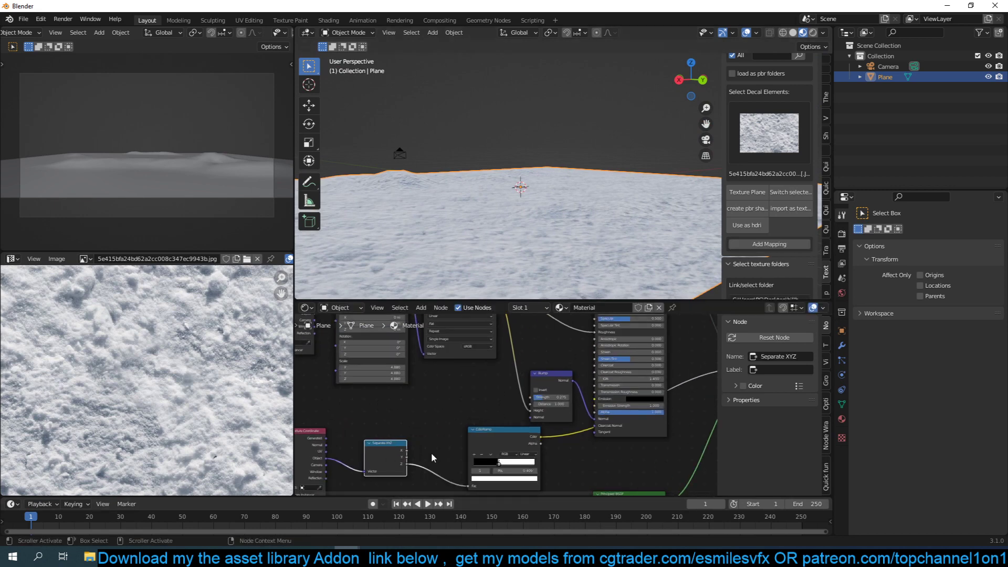
{"action": "left_click_drag", "start_coordinate": [505, 464], "coordinate": [508, 463]}
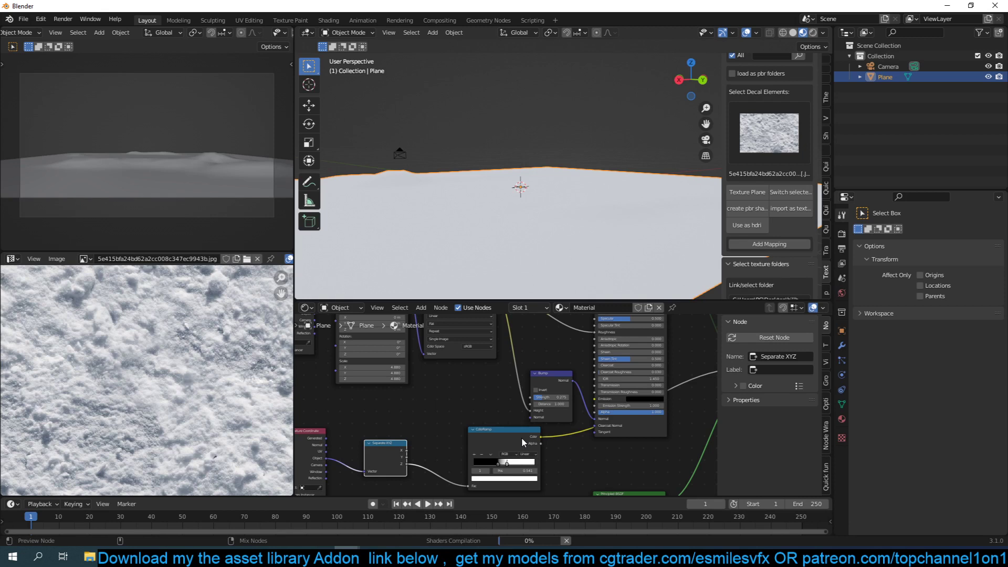
Preview the ColorRamp's output on the plane and move the Separate XYZ node closer to its Texture Coordinate node.
{"action": "left_click", "coordinate": [522, 437], "text": "ctrl+shift"}
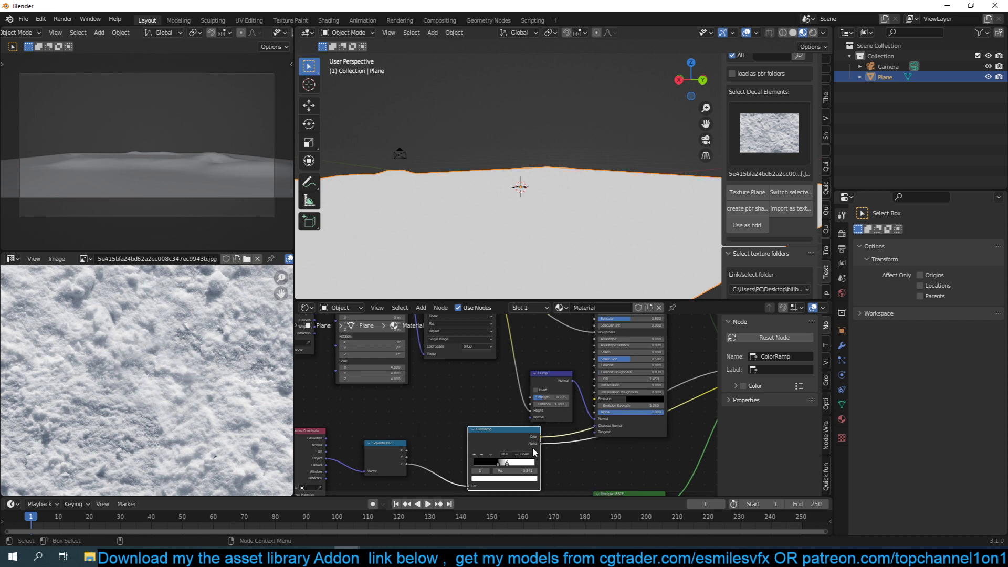
{"action": "middle_click_drag", "start_coordinate": [583, 227], "coordinate": [502, 279]}
{"action": "left_click", "coordinate": [518, 440], "text": "ctrl+shift"}
{"action": "middle_click_drag", "start_coordinate": [309, 469], "coordinate": [419, 442]}
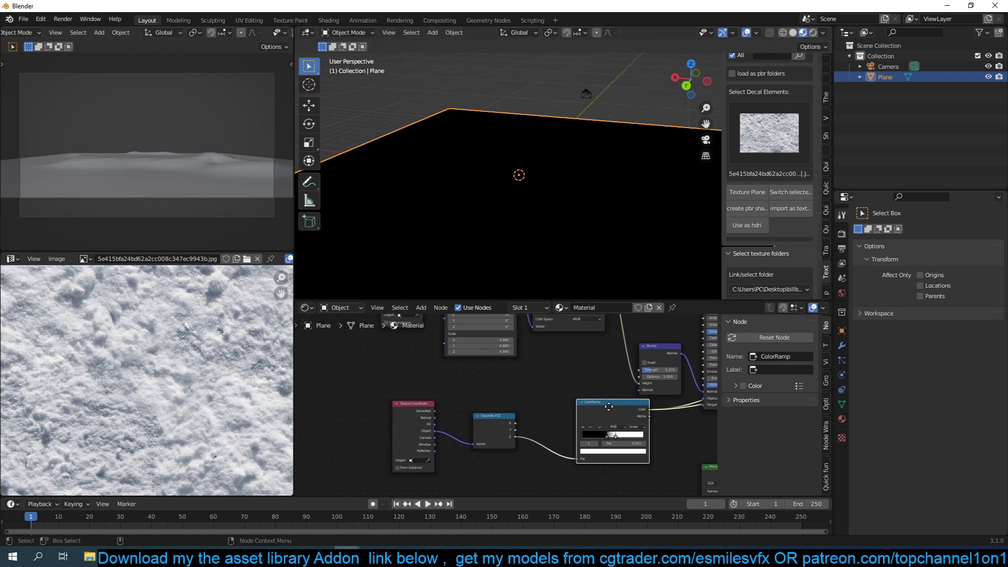
{"action": "scroll", "coordinate": [419, 443], "scroll_direction": "up", "scroll_amount": 5}
{"action": "left_click_drag", "start_coordinate": [490, 439], "coordinate": [465, 436]}
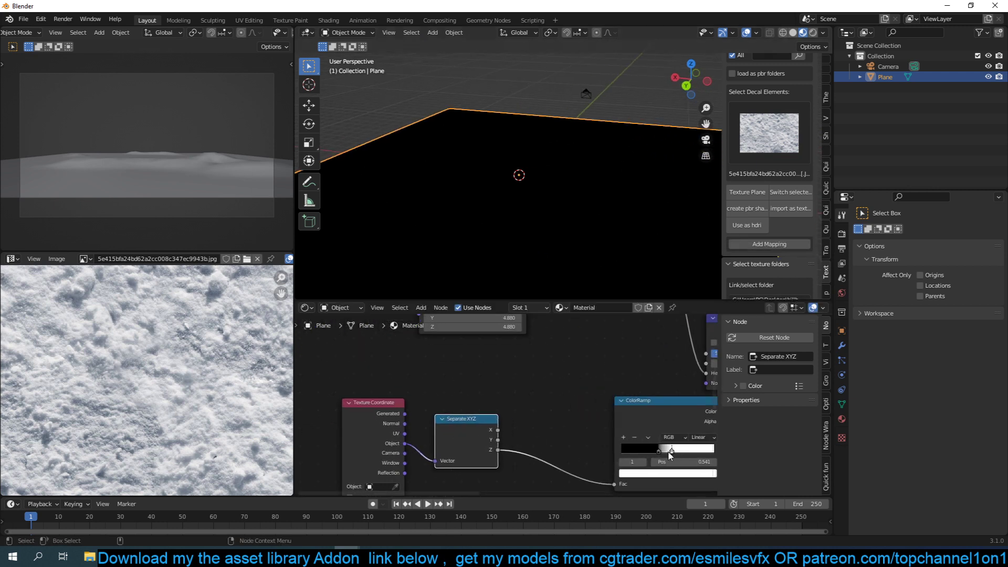
Shift the ColorRamp stops to the start of the gradient, the white one at 0.064, and reconnect the Mix Shader to the Material Output.
{"action": "left_click_drag", "start_coordinate": [670, 451], "coordinate": [612, 449]}
{"action": "scroll", "coordinate": [615, 446], "scroll_direction": "down", "scroll_amount": 2}
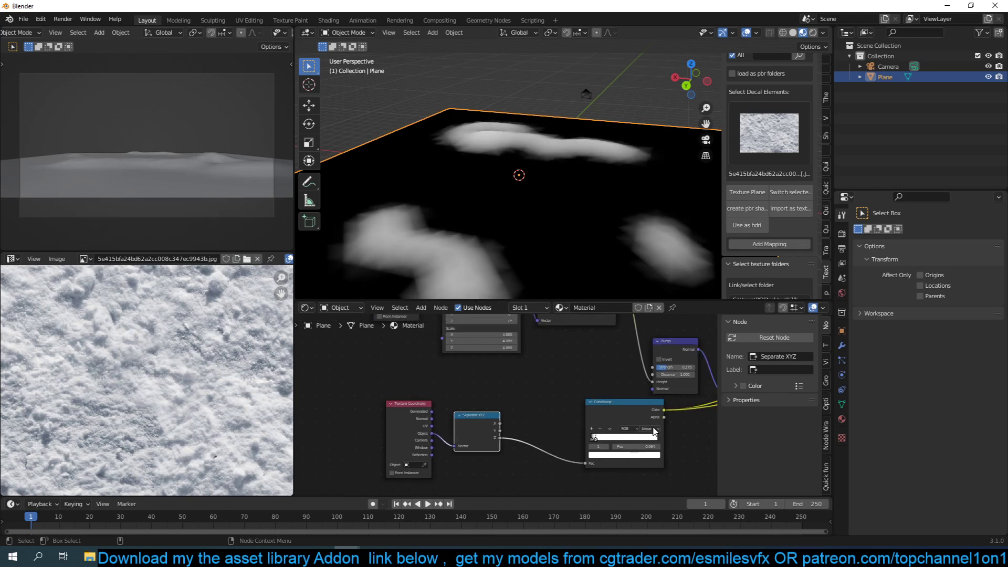
{"action": "middle_click_drag", "start_coordinate": [653, 428], "coordinate": [577, 431]}
{"action": "middle_click_drag", "start_coordinate": [658, 405], "coordinate": [446, 446]}
{"action": "scroll", "coordinate": [539, 425], "scroll_direction": "down", "scroll_amount": 4}
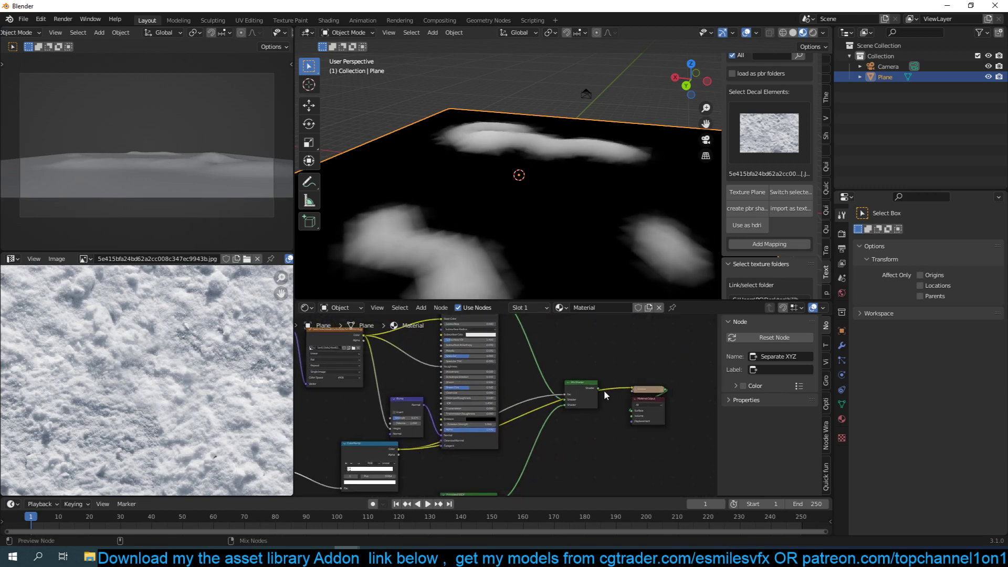
{"action": "left_click", "coordinate": [593, 385], "text": "ctrl+shift"}
{"action": "middle_click_drag", "start_coordinate": [592, 207], "coordinate": [477, 213]}
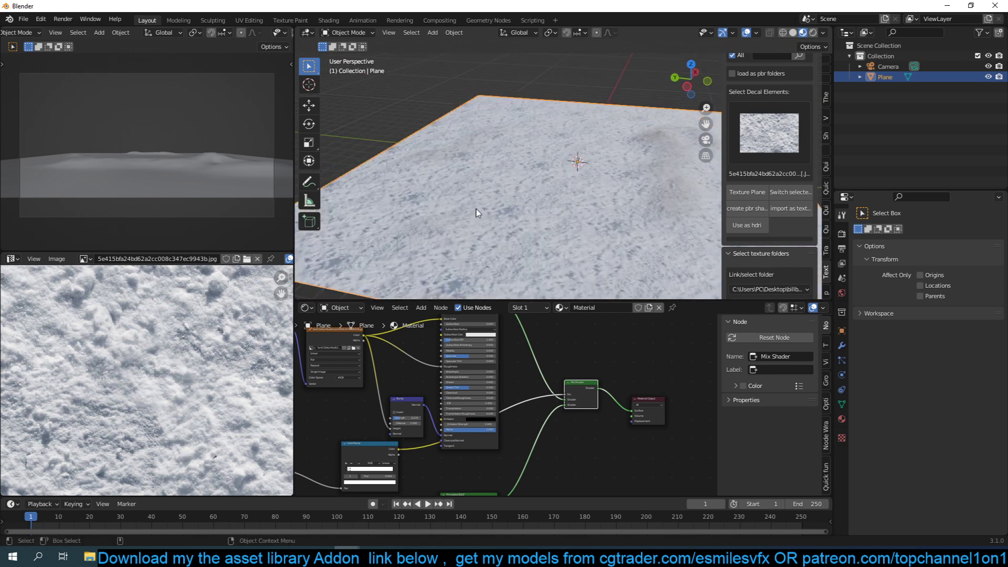
{"action": "middle_click_drag", "start_coordinate": [533, 189], "coordinate": [401, 157]}
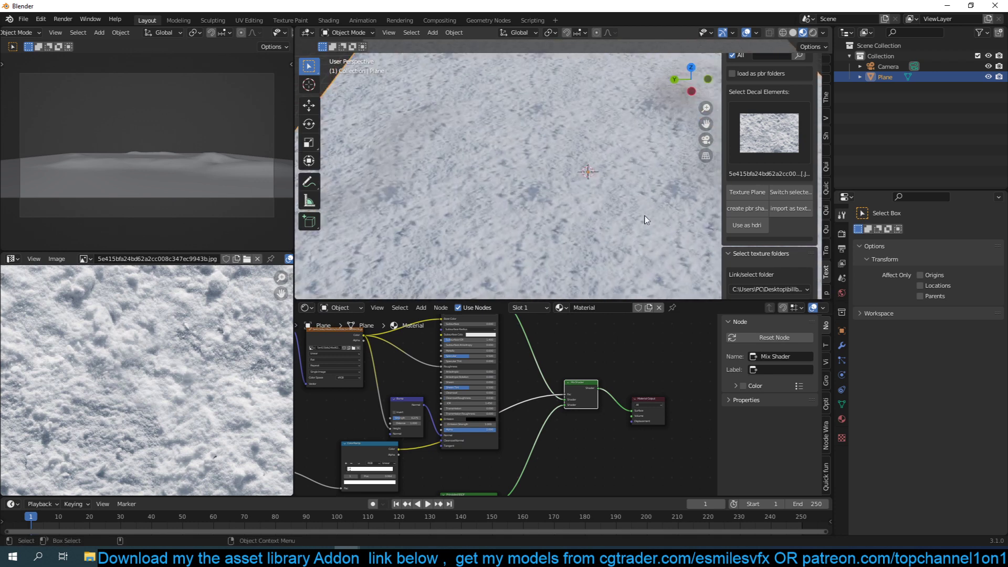
{"action": "middle_click_drag", "start_coordinate": [646, 220], "coordinate": [565, 205]}
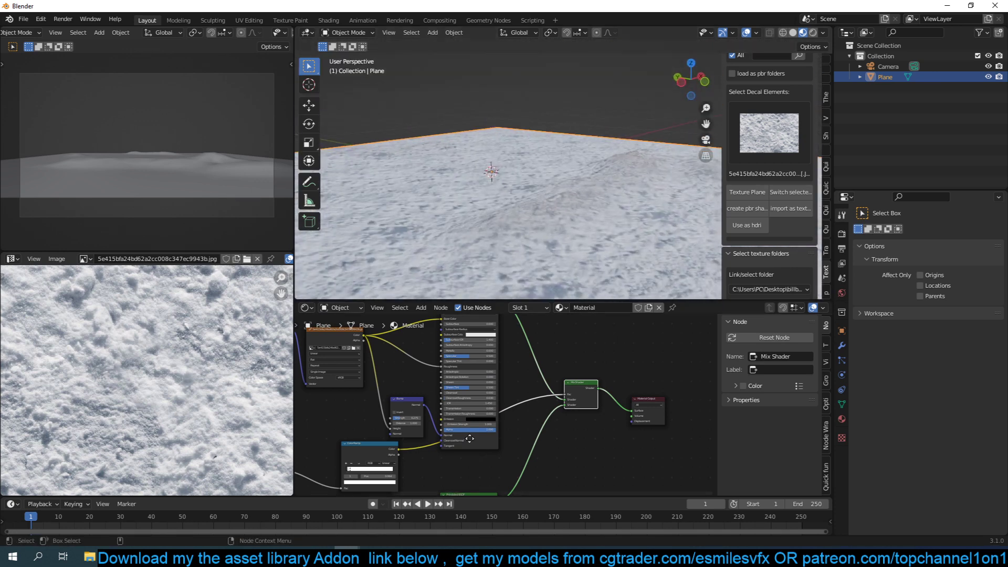
Insert a Math node set to Power between the Separate XYZ's Z output and the ColorRamp.
{"action": "middle_click_drag", "start_coordinate": [469, 438], "coordinate": [641, 389]}
{"action": "scroll", "coordinate": [505, 417], "scroll_direction": "up", "scroll_amount": 3}
{"action": "middle_click_drag", "start_coordinate": [459, 411], "coordinate": [485, 411]}
{"action": "middle_click_drag", "start_coordinate": [548, 206], "coordinate": [551, 219]}
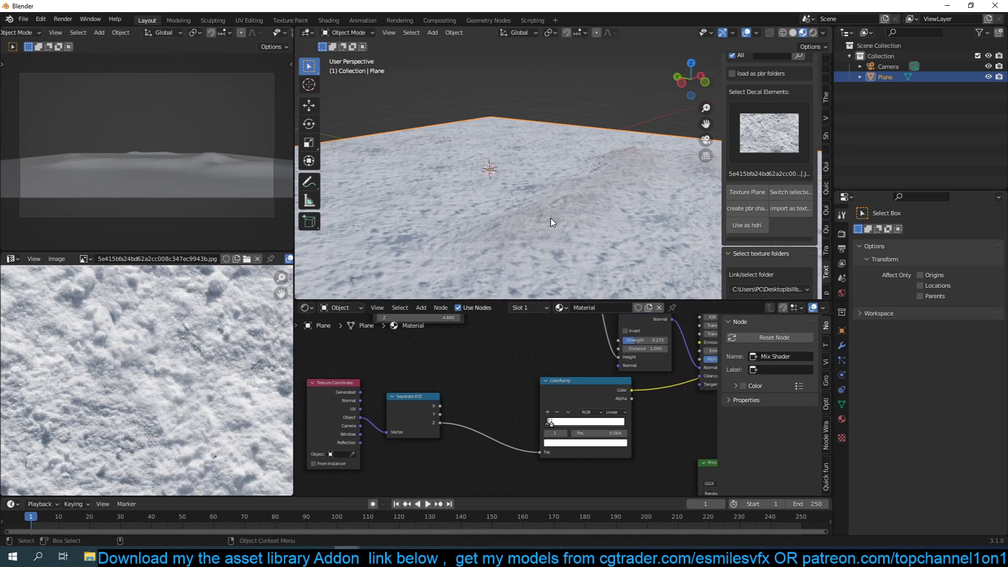
{"action": "key", "text": "shift+a"}
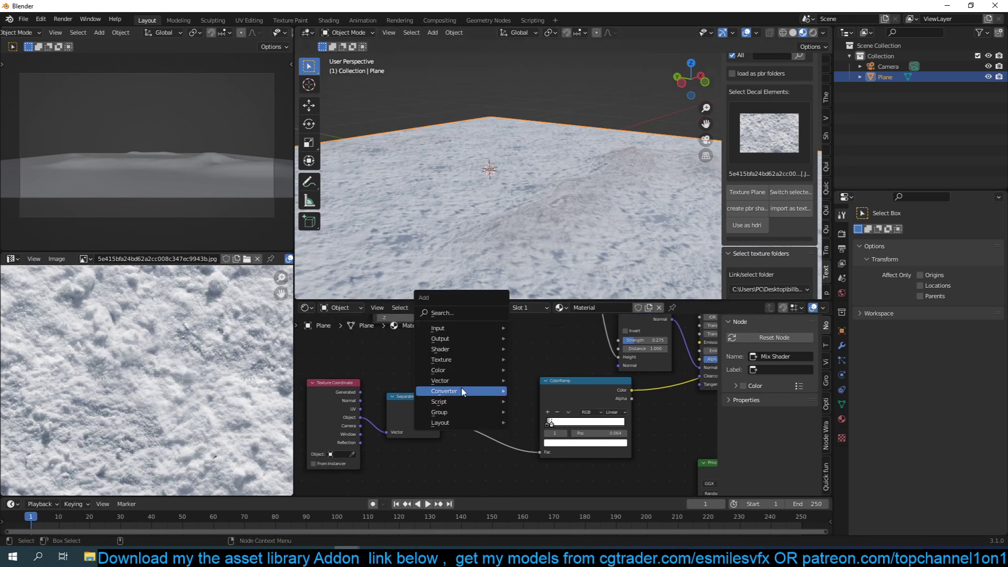
{"action": "mouse_move", "coordinate": [462, 391]}
{"action": "left_click", "coordinate": [593, 317]}
{"action": "left_click", "coordinate": [481, 409]}
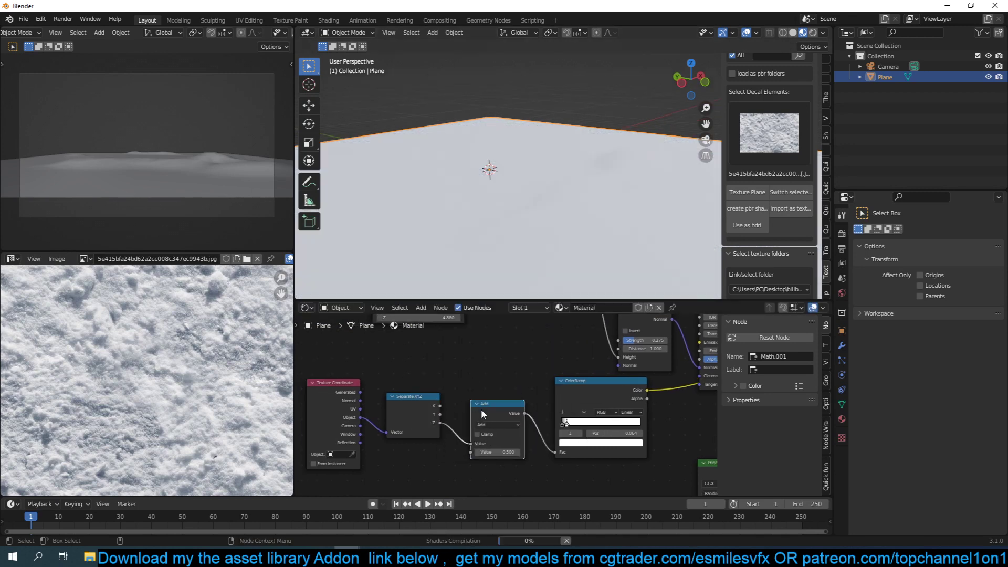
{"action": "left_click", "coordinate": [487, 422]}
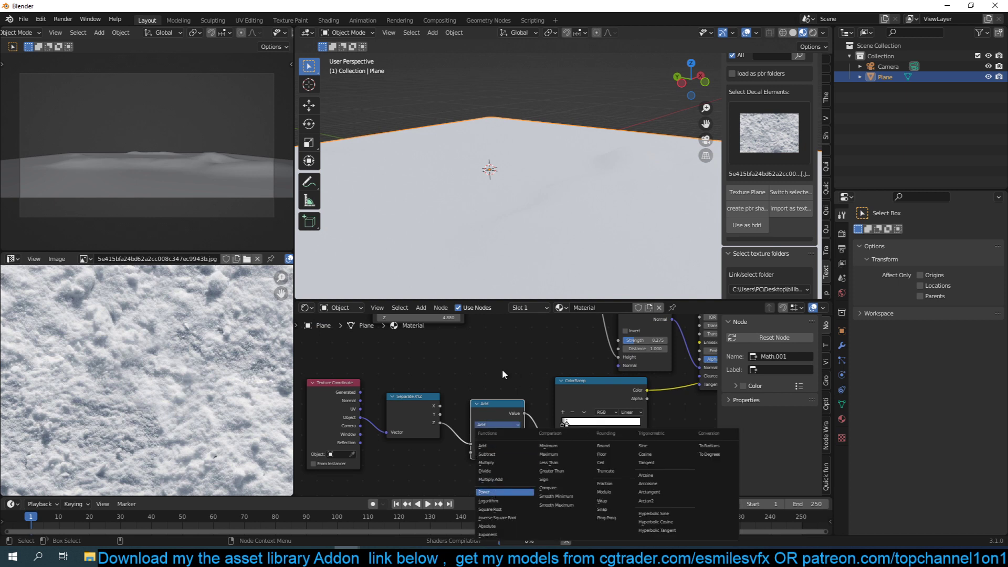
Switch the render engine to Cycles with GPU Compute as the device.
{"action": "left_click", "coordinate": [842, 235]}
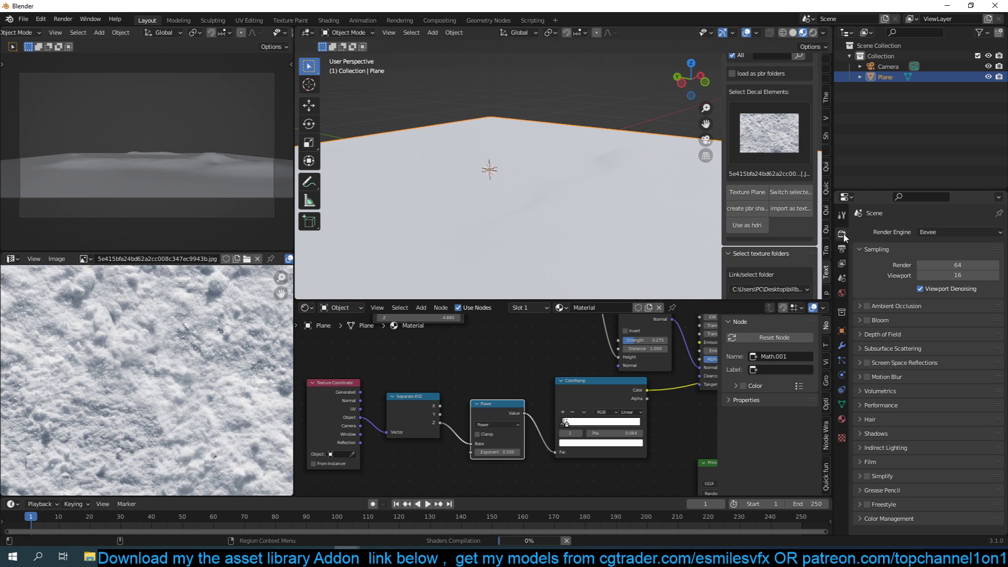
{"action": "left_click", "coordinate": [921, 231]}
{"action": "left_click", "coordinate": [937, 267]}
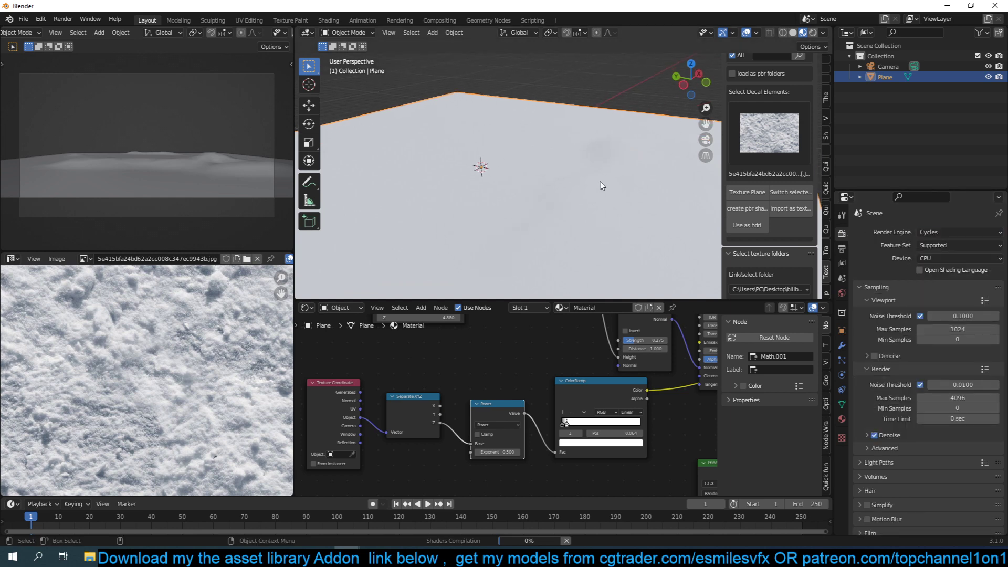
{"action": "scroll", "coordinate": [641, 207], "scroll_direction": "down", "scroll_amount": 3}
{"action": "left_click", "coordinate": [932, 257]}
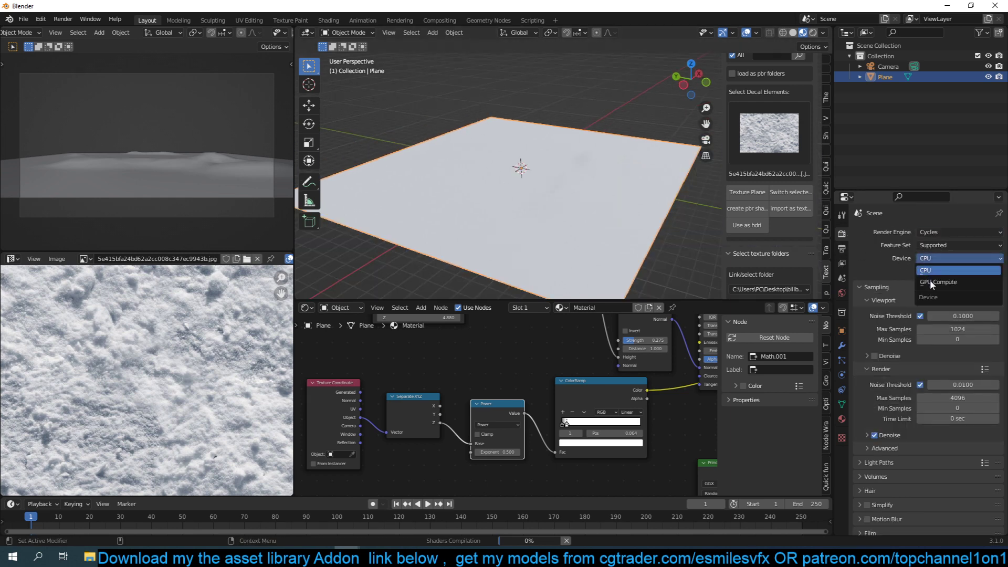
{"action": "left_click", "coordinate": [930, 281]}
Display the plane in rendered viewport shading from a low angle showing the asphalt patches.
{"action": "scroll", "coordinate": [559, 216], "scroll_direction": "up", "scroll_amount": 3}
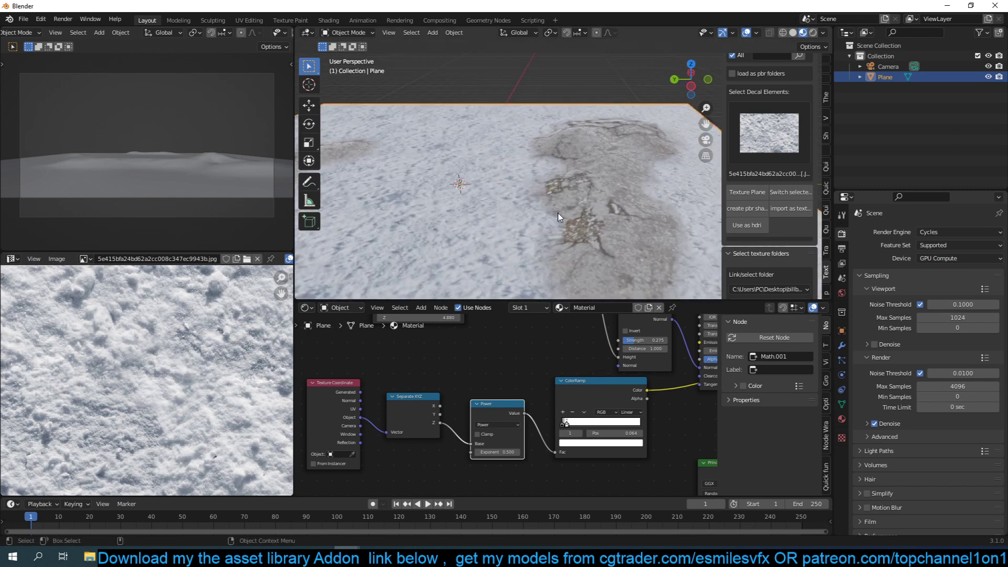
{"action": "middle_click_drag", "start_coordinate": [559, 217], "coordinate": [593, 210]}
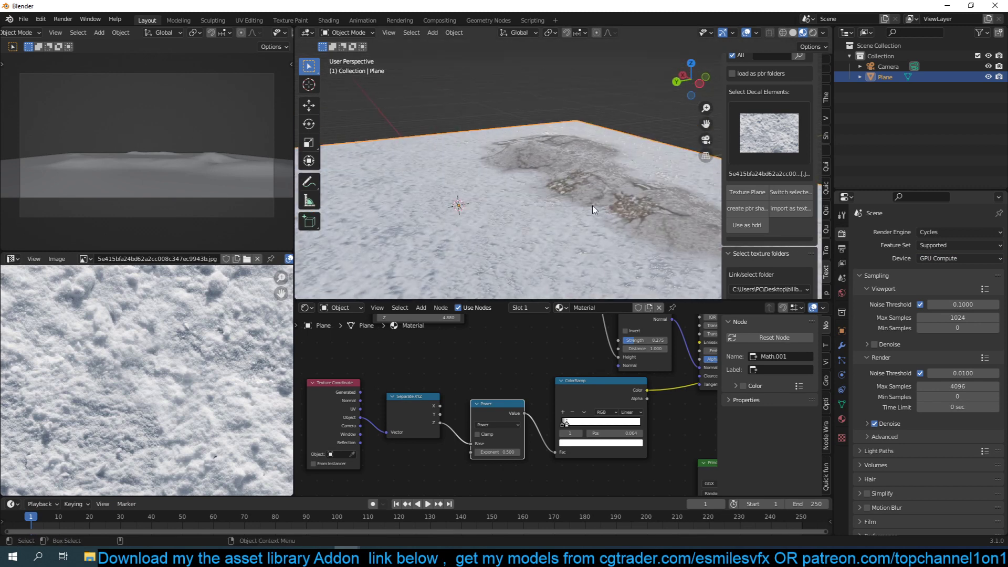
{"action": "left_click", "coordinate": [813, 34]}
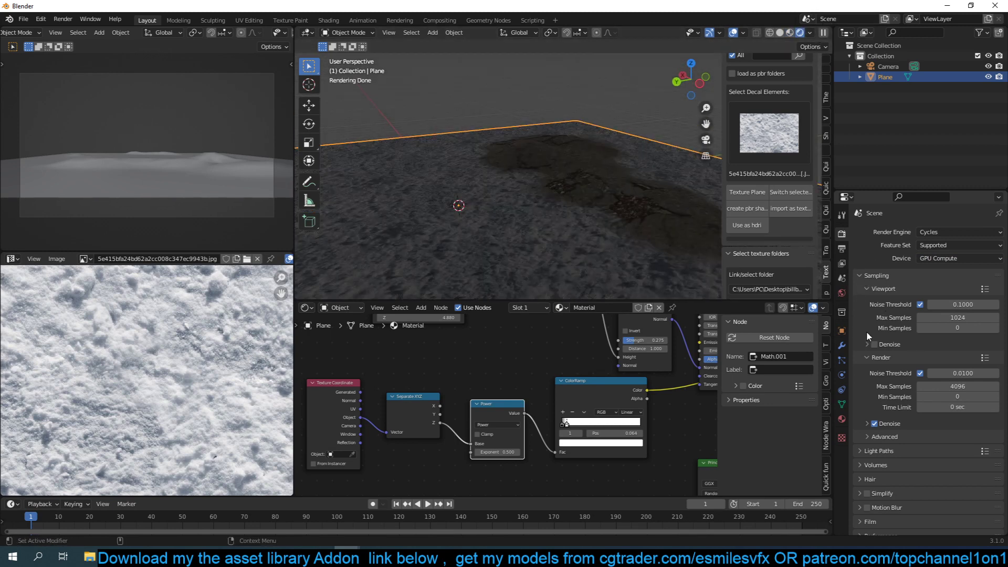
Light the world with a Sky Texture as the background color and set its strength to 0.1.
{"action": "left_click", "coordinate": [842, 290]}
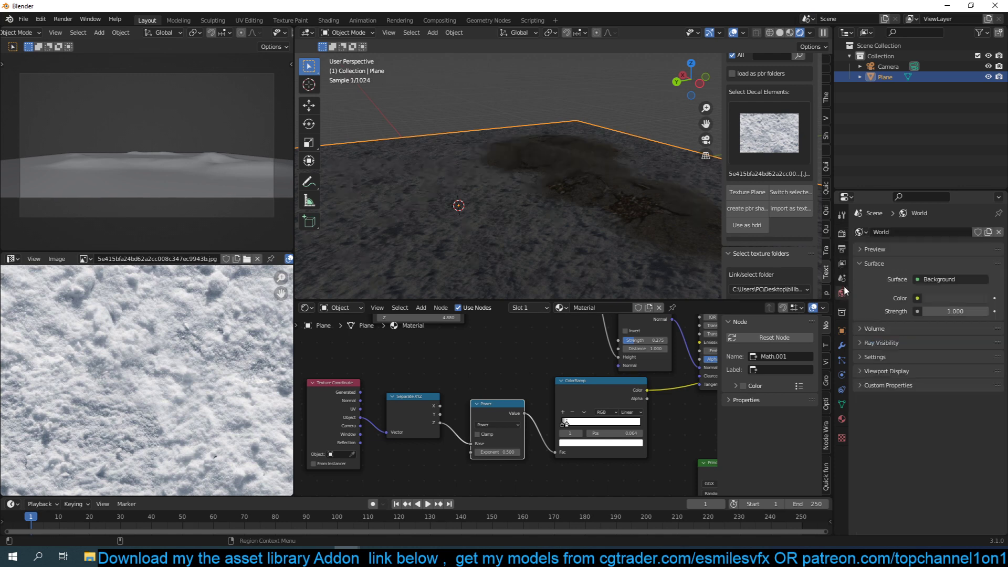
{"action": "left_click", "coordinate": [917, 298]}
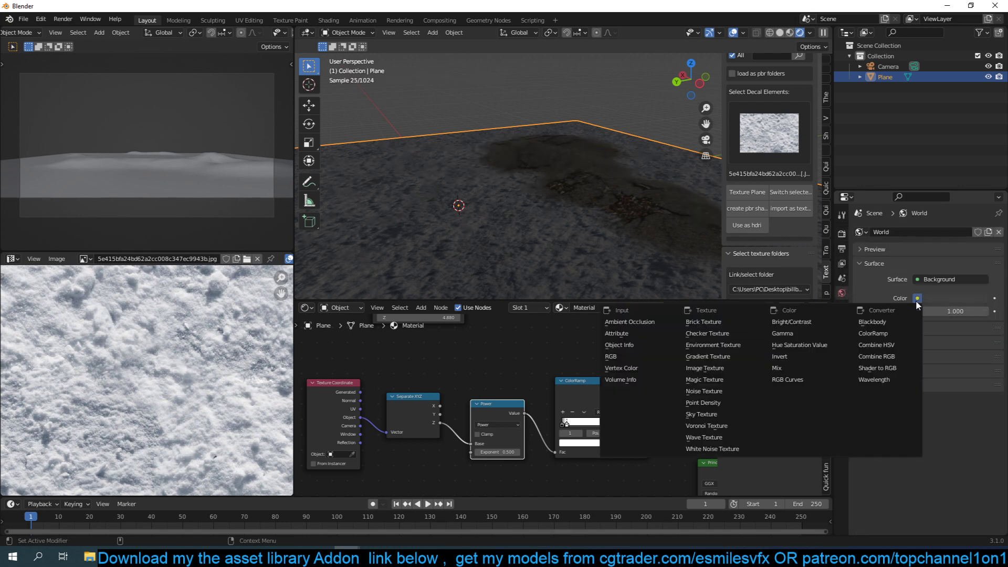
{"action": "left_click", "coordinate": [708, 414]}
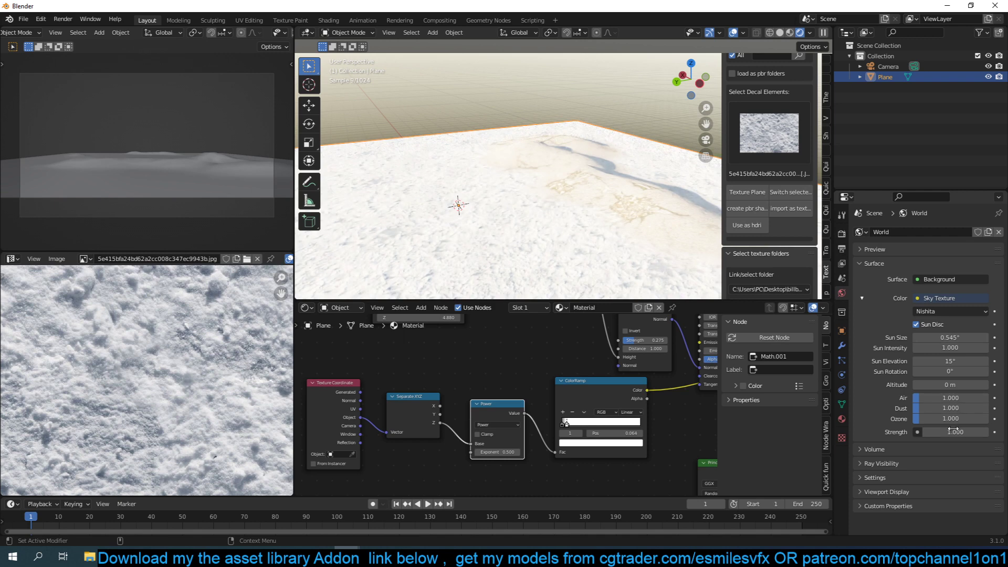
{"action": "type", "text": "0.1"}
{"action": "key", "text": "Return"}
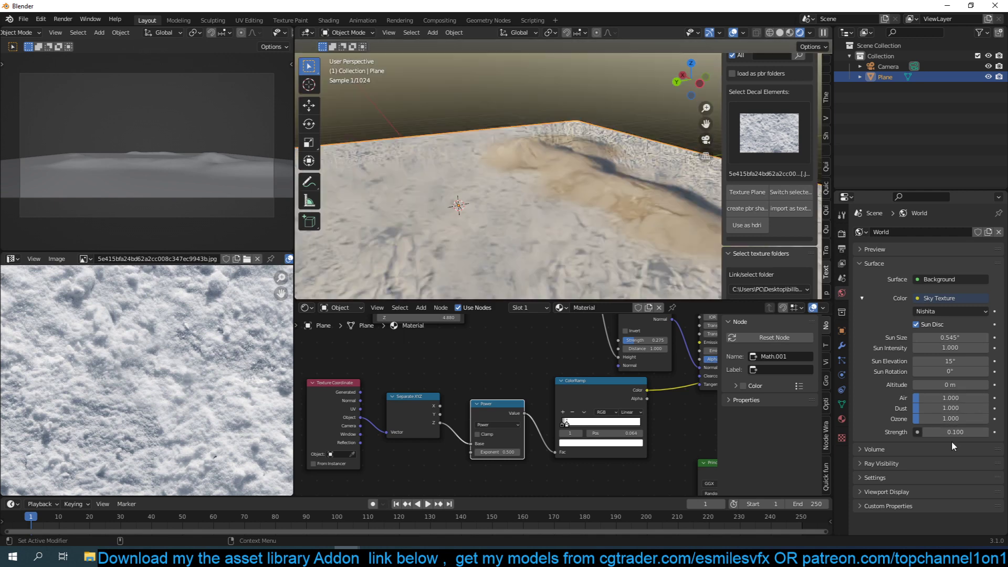
{"action": "middle_click_drag", "start_coordinate": [540, 184], "coordinate": [545, 199]}
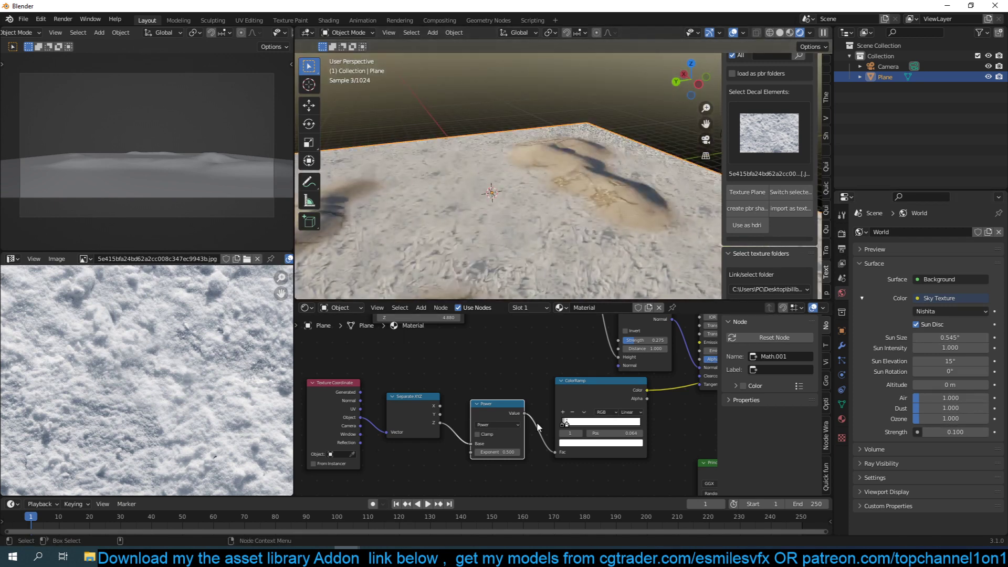
{"action": "scroll", "coordinate": [577, 423], "scroll_direction": "up", "scroll_amount": 2}
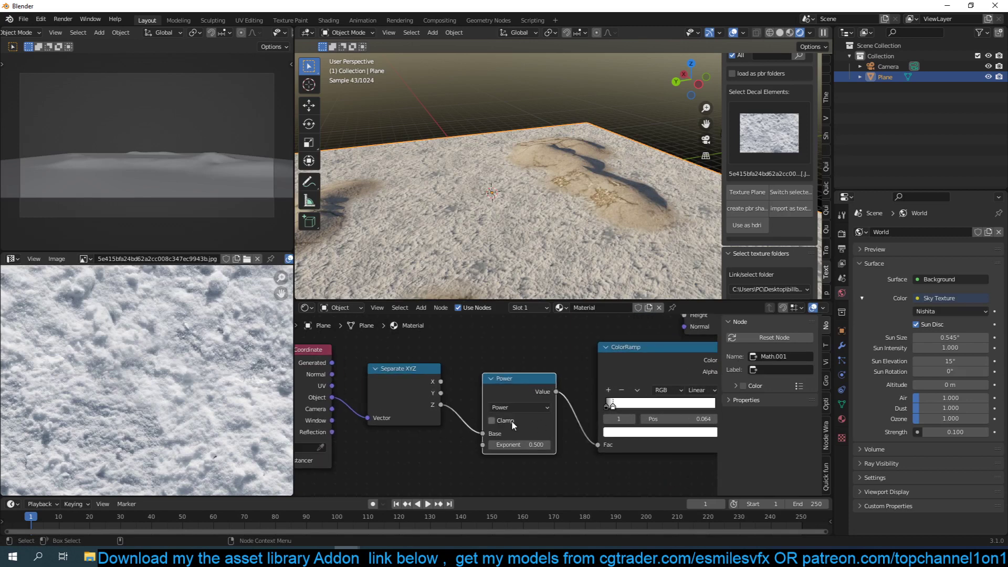
{"action": "scroll", "coordinate": [511, 421], "scroll_direction": "up", "scroll_amount": 2}
{"action": "middle_click_drag", "start_coordinate": [588, 437], "coordinate": [516, 433]}
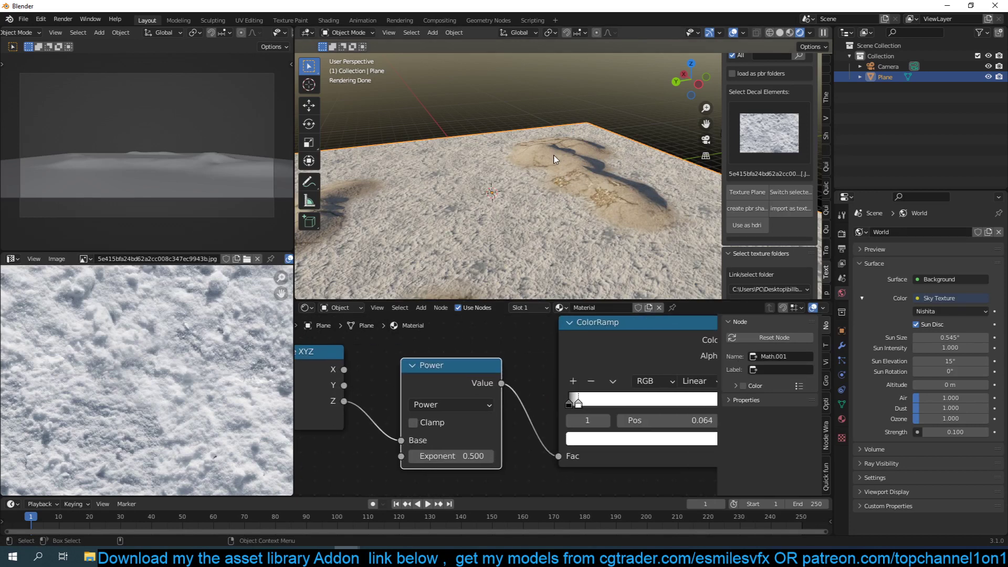
{"action": "scroll", "coordinate": [628, 442], "scroll_direction": "down", "scroll_amount": 3}
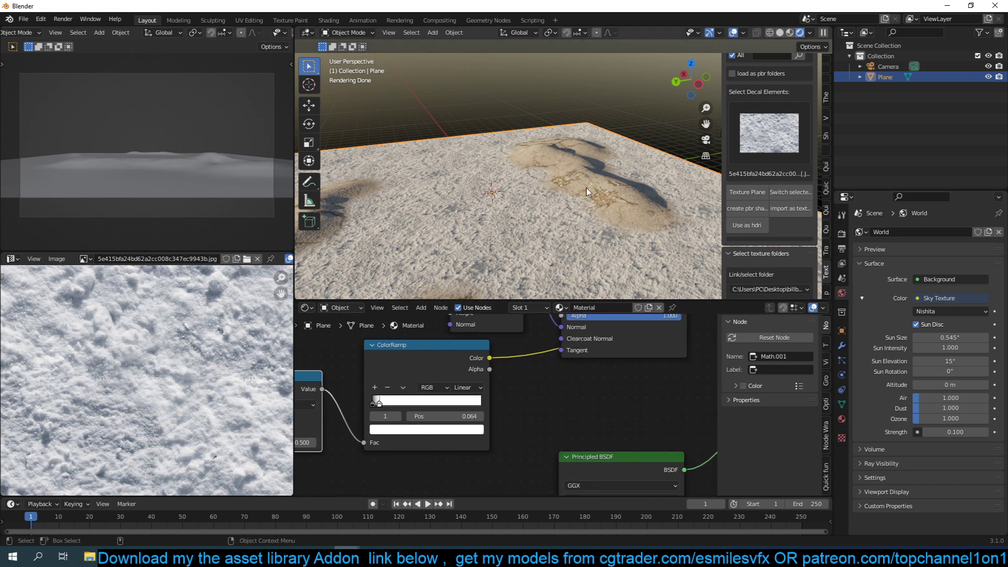
Swap the Mix Shader's two shader inputs so the snow covers the raised areas and the asphalt the flat ground.
{"action": "middle_click_drag", "start_coordinate": [604, 345], "coordinate": [462, 421]}
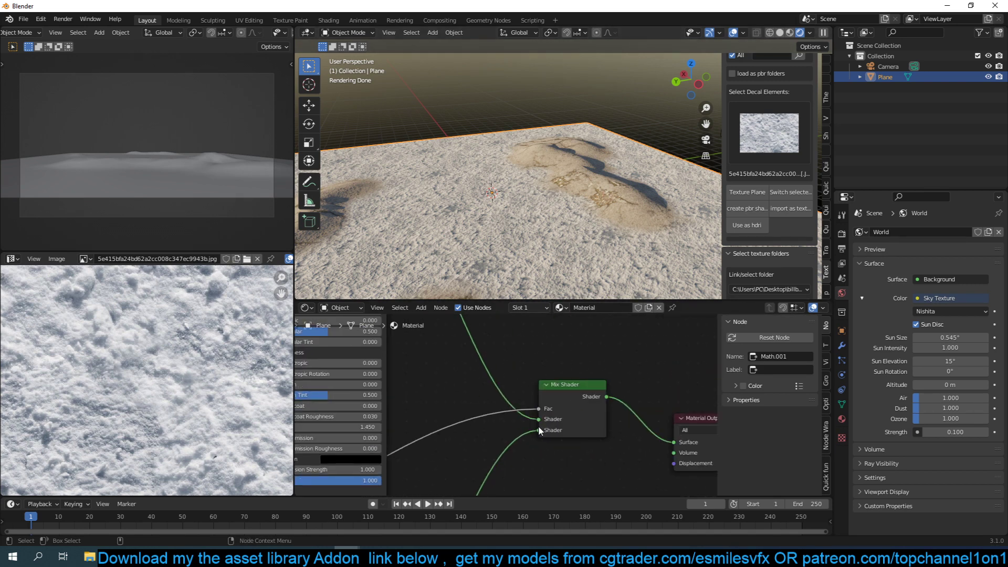
{"action": "mouse_move", "coordinate": [539, 429]}
{"action": "left_mouse_down"}
{"action": "mouse_move", "coordinate": [512, 423]}
{"action": "mouse_move", "coordinate": [539, 429]}
{"action": "left_mouse_up"}
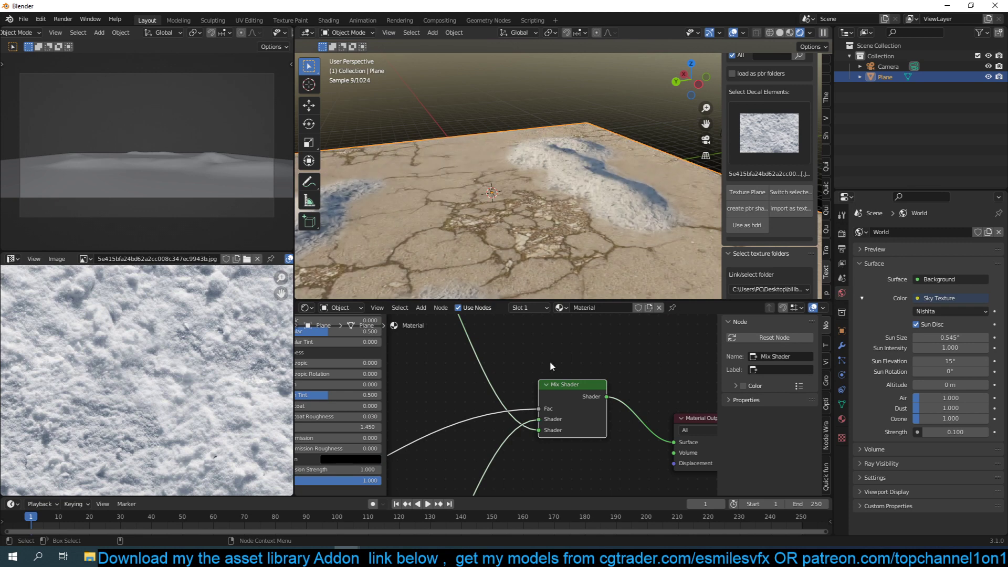
{"action": "middle_click_drag", "start_coordinate": [573, 176], "coordinate": [472, 178]}
Insert a Mix color node between the Add node and the Roughness input of the asphalt Principled BSDF.
{"action": "middle_click_drag", "start_coordinate": [462, 420], "coordinate": [603, 386]}
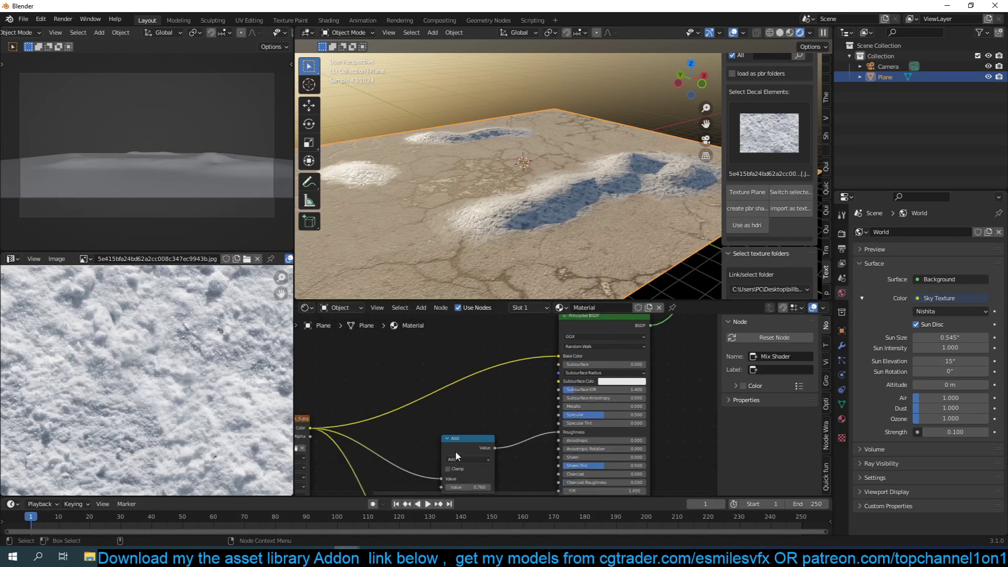
{"action": "left_click_drag", "start_coordinate": [456, 452], "coordinate": [430, 433]}
{"action": "key", "text": "shift+a"}
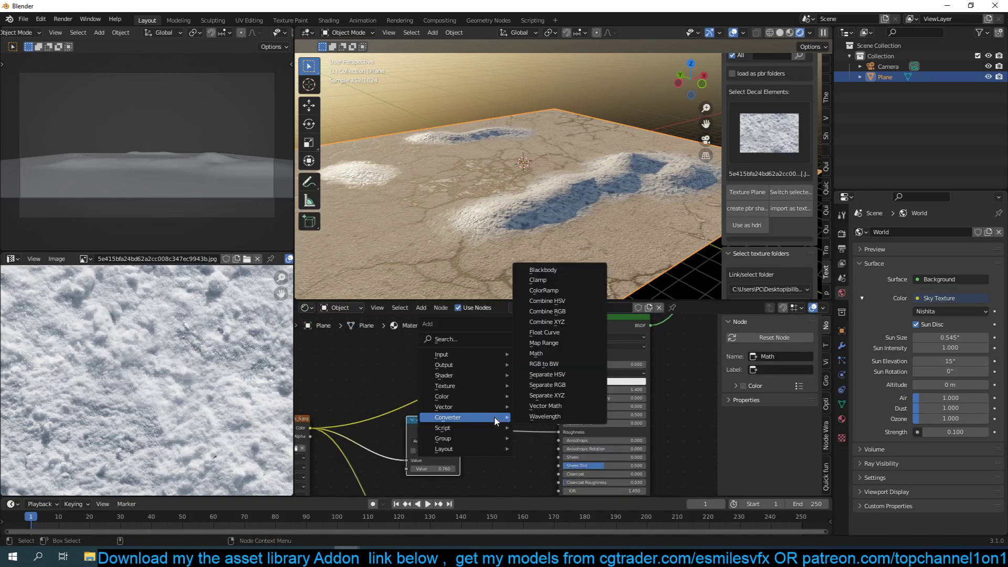
{"action": "mouse_move", "coordinate": [459, 398]}
{"action": "left_click", "coordinate": [538, 447]}
{"action": "left_click", "coordinate": [492, 418]}
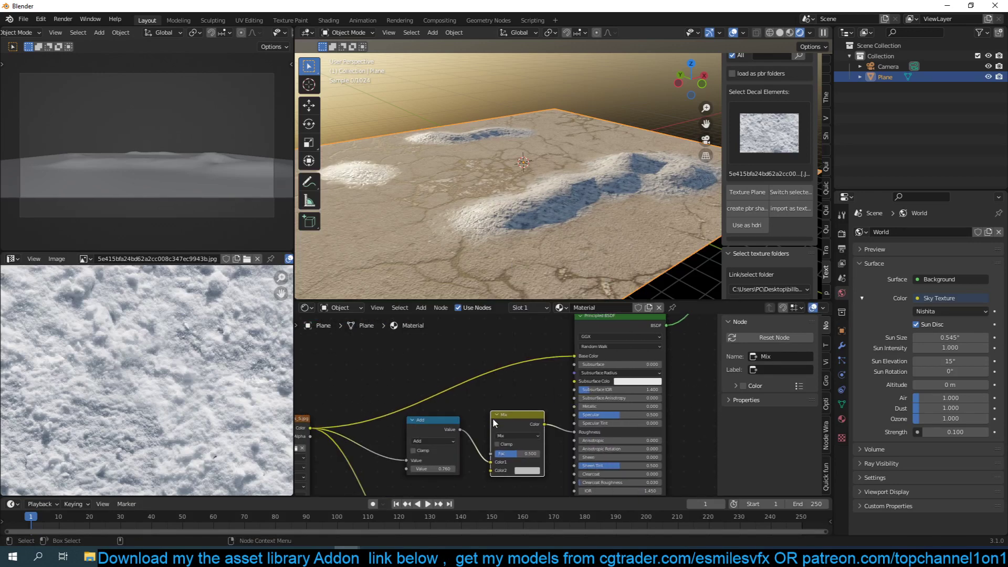
Set the roughness Mix node's Color2 to a very dark gray and its factor to about 0.8.
{"action": "left_click", "coordinate": [527, 471]}
{"action": "left_click", "coordinate": [581, 402]}
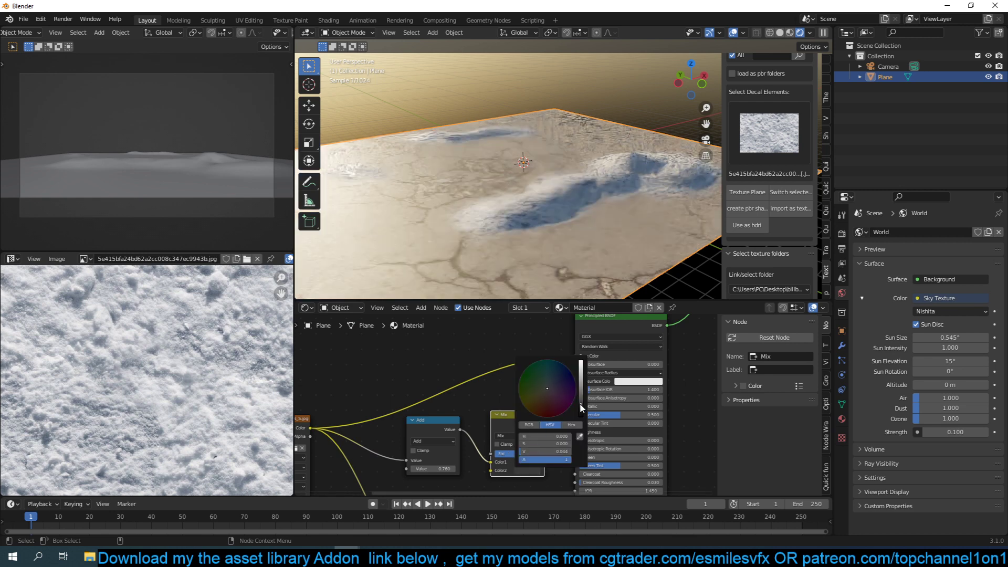
{"action": "left_click_drag", "start_coordinate": [515, 452], "coordinate": [531, 453]}
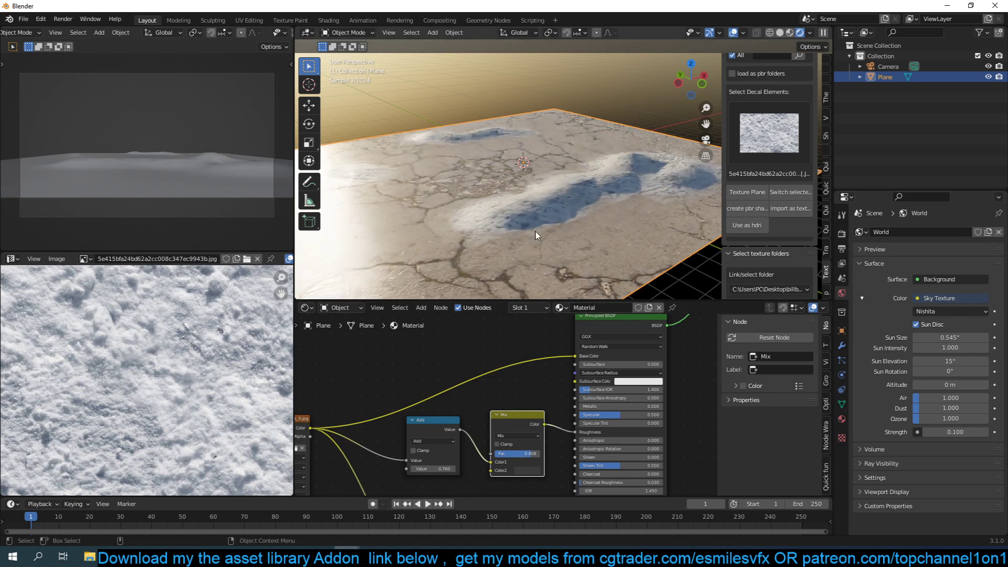
{"action": "middle_click_drag", "start_coordinate": [535, 234], "coordinate": [544, 237]}
{"action": "scroll", "coordinate": [551, 241], "scroll_direction": "up", "scroll_amount": 4}
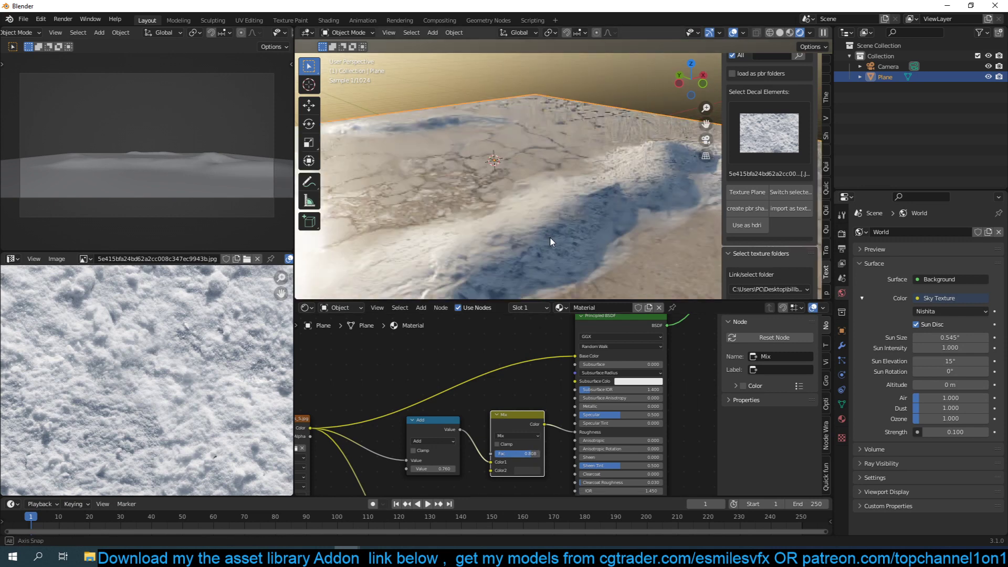
{"action": "middle_click_drag", "start_coordinate": [556, 244], "coordinate": [631, 242]}
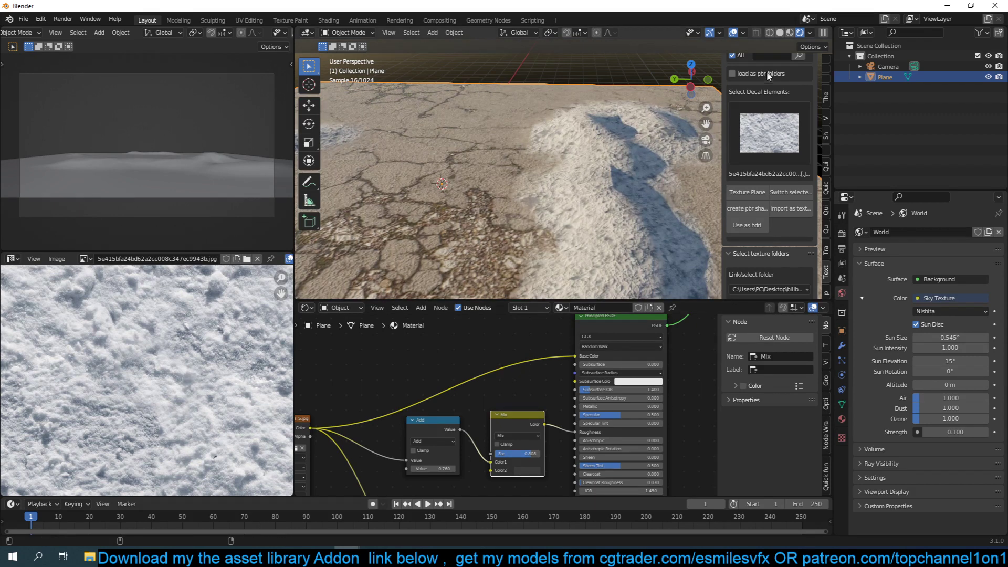
Display the plane in Material Preview shading with the snow mounds and the asphalt in view.
{"action": "left_click", "coordinate": [789, 33]}
{"action": "scroll", "coordinate": [588, 164], "scroll_direction": "down", "scroll_amount": 3}
{"action": "scroll", "coordinate": [588, 166], "scroll_direction": "up", "scroll_amount": 2}
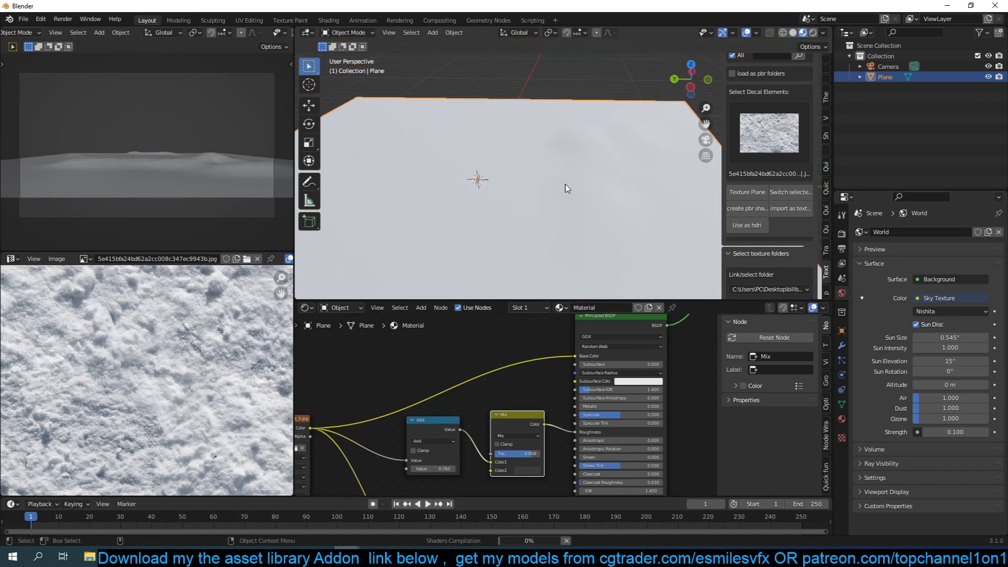
{"action": "middle_click_drag", "start_coordinate": [567, 188], "coordinate": [438, 180]}
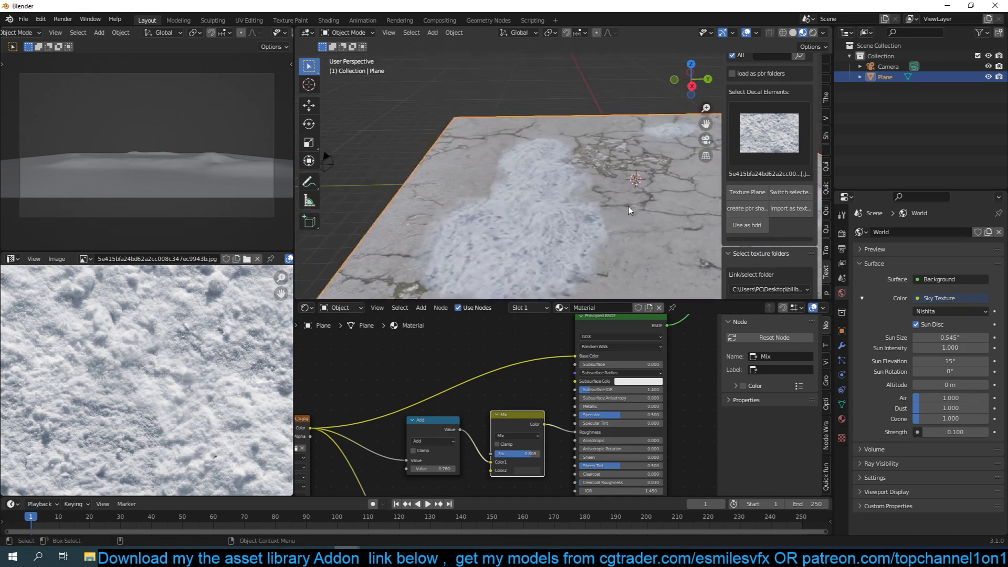
{"action": "scroll", "coordinate": [629, 206], "scroll_direction": "up", "scroll_amount": 1}
{"action": "scroll", "coordinate": [522, 382], "scroll_direction": "down", "scroll_amount": 6}
Set the Power node's exponent to 0.670 and shift the ColorRamp's white stop slightly toward white.
{"action": "middle_click_drag", "start_coordinate": [520, 384], "coordinate": [629, 406]}
{"action": "scroll", "coordinate": [593, 364], "scroll_direction": "up", "scroll_amount": 5}
{"action": "scroll", "coordinate": [594, 363], "scroll_direction": "up", "scroll_amount": 4}
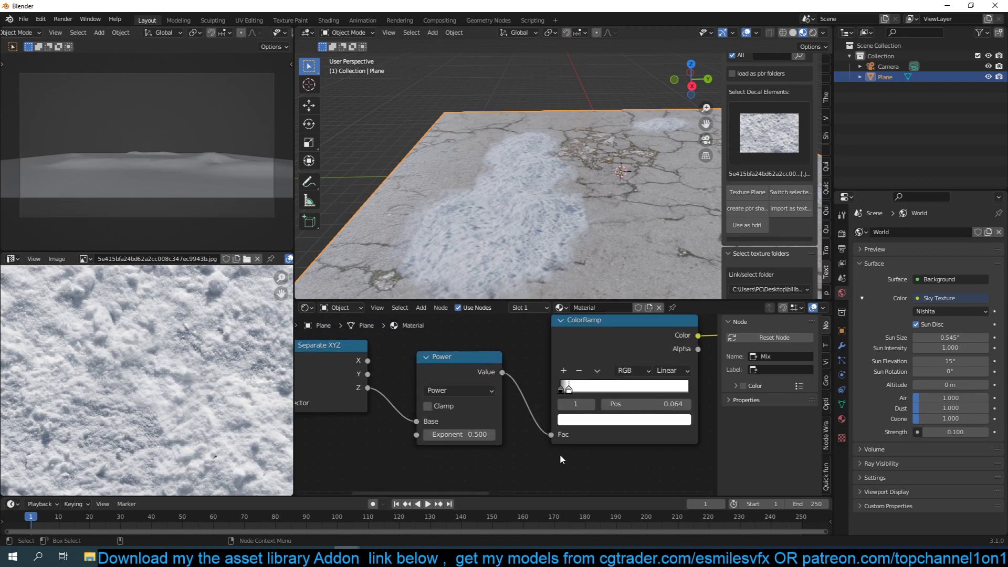
{"action": "mouse_move", "coordinate": [448, 444]}
{"action": "left_mouse_down"}
{"action": "mouse_move", "coordinate": [478, 444]}
{"action": "mouse_move", "coordinate": [454, 444]}
{"action": "mouse_move", "coordinate": [466, 444]}
{"action": "left_mouse_up"}
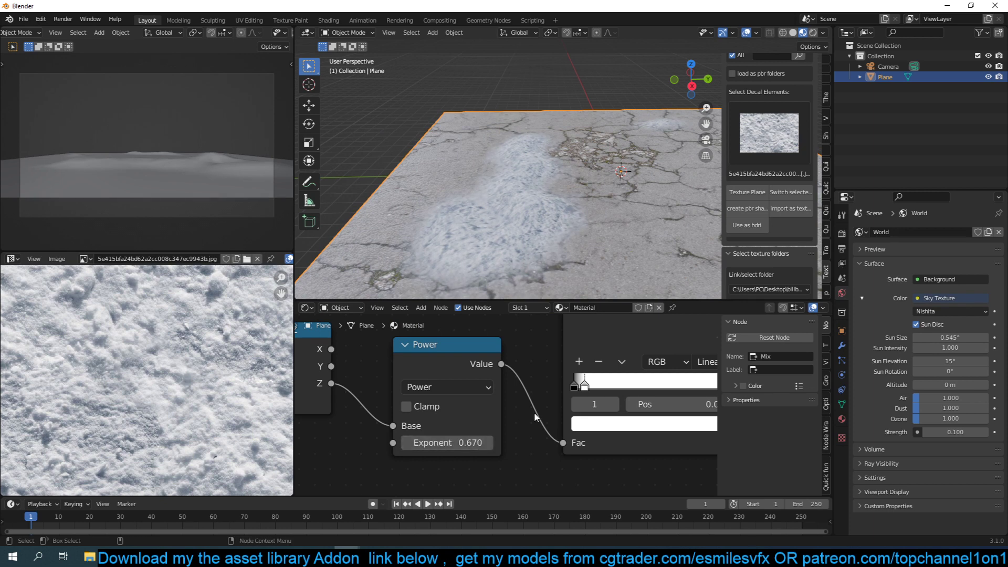
{"action": "mouse_move", "coordinate": [590, 389]}
{"action": "left_mouse_down"}
{"action": "mouse_move", "coordinate": [602, 392]}
{"action": "mouse_move", "coordinate": [593, 390]}
{"action": "left_mouse_up"}
Sculpt additional raised mounds on the plane in Sculpt Mode with the Draw brush.
{"action": "middle_click_drag", "start_coordinate": [525, 210], "coordinate": [410, 59]}
{"action": "scroll", "coordinate": [551, 151], "scroll_direction": "down", "scroll_amount": 3}
{"action": "left_click", "coordinate": [348, 33]}
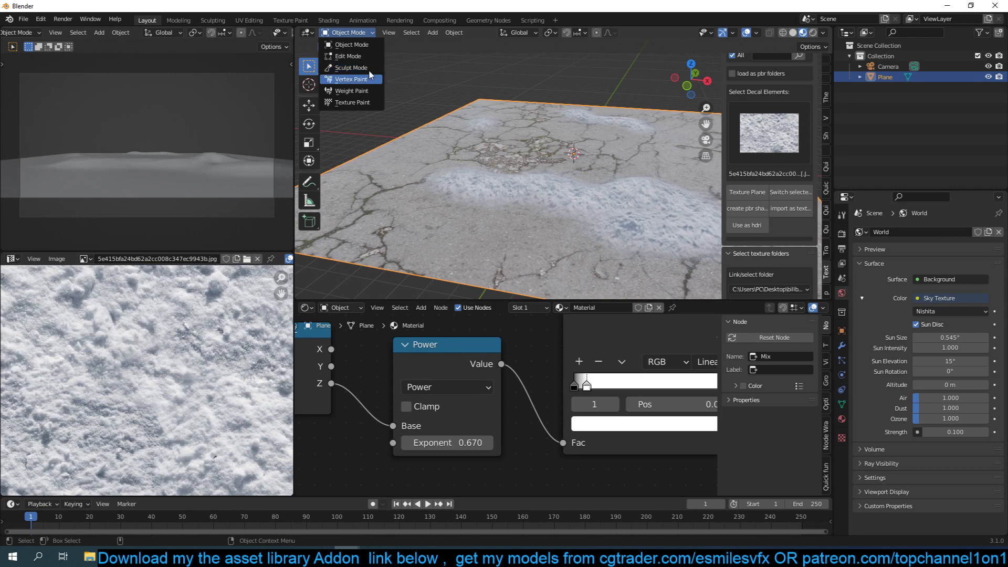
{"action": "left_click", "coordinate": [346, 63]}
{"action": "scroll", "coordinate": [581, 162], "scroll_direction": "up", "scroll_amount": 2}
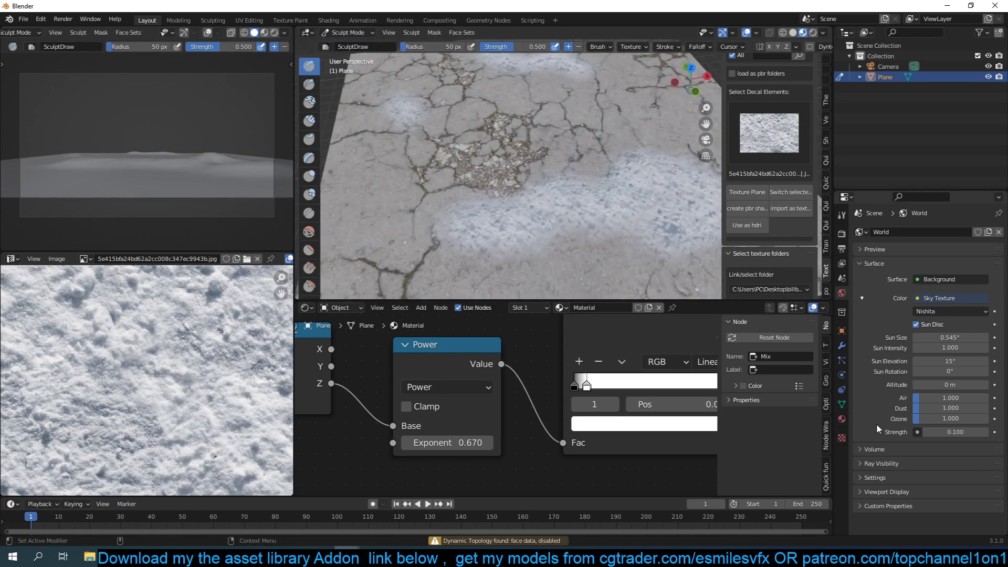
{"action": "middle_click_drag", "start_coordinate": [581, 162], "coordinate": [462, 162]}
{"action": "left_click_drag", "start_coordinate": [458, 163], "coordinate": [519, 138]}
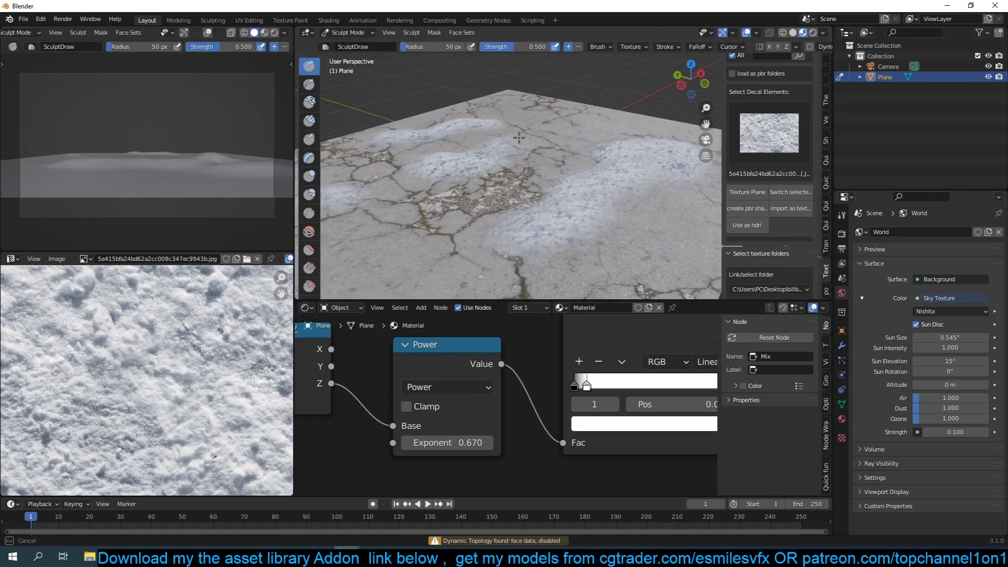
{"action": "mouse_move", "coordinate": [478, 163]}
{"action": "middle_mouse_down"}
{"action": "mouse_move", "coordinate": [569, 158]}
{"action": "mouse_move", "coordinate": [504, 184]}
{"action": "mouse_move", "coordinate": [427, 191]}
{"action": "mouse_move", "coordinate": [485, 175]}
{"action": "mouse_move", "coordinate": [397, 186]}
{"action": "middle_mouse_up"}
Return the plane to Object Mode and turn on the wireframe overlay.
{"action": "key", "text": "q"}
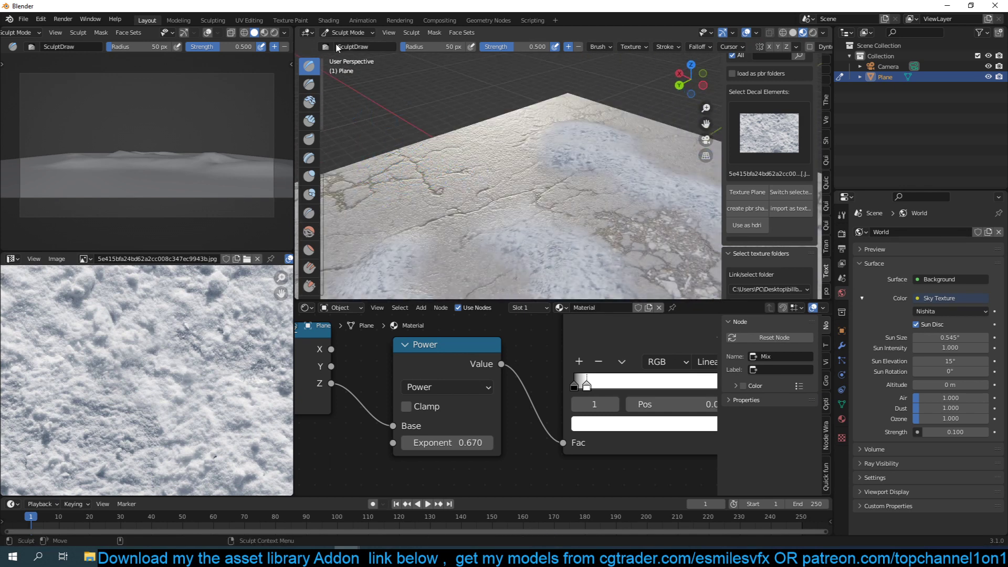
{"action": "left_click", "coordinate": [350, 33]}
{"action": "left_click", "coordinate": [360, 45]}
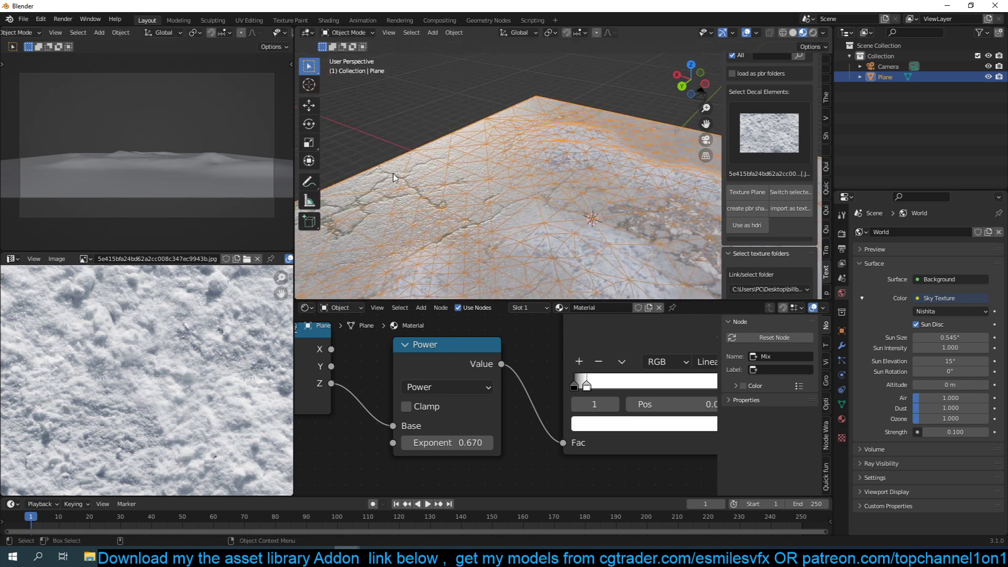
{"action": "left_click", "coordinate": [360, 21]}
{"action": "left_click", "coordinate": [156, 21]}
Switch back to Sculpt Mode and sculpt more of the plane's surface with the wireframe showing.
{"action": "left_click", "coordinate": [350, 33]}
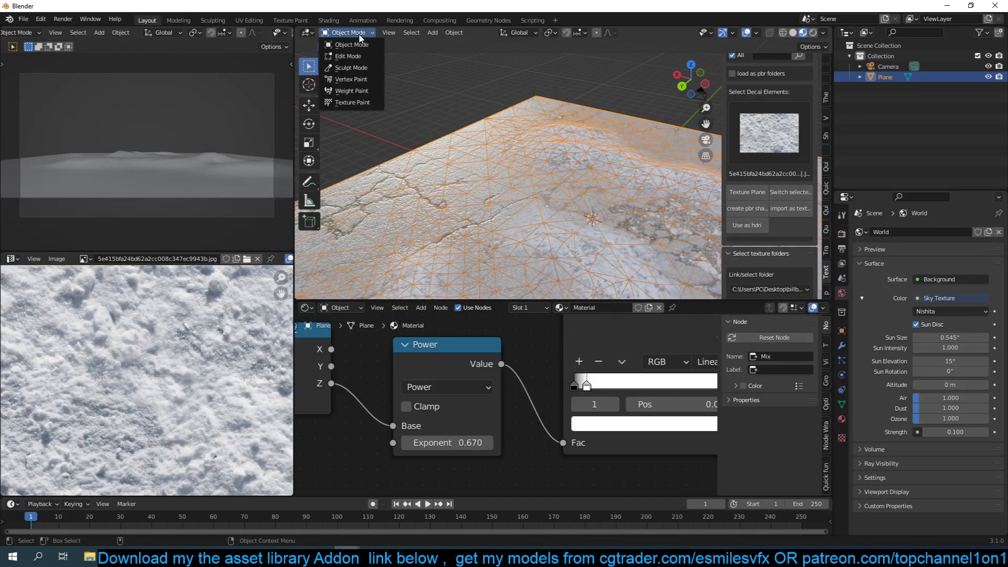
{"action": "left_click", "coordinate": [352, 69]}
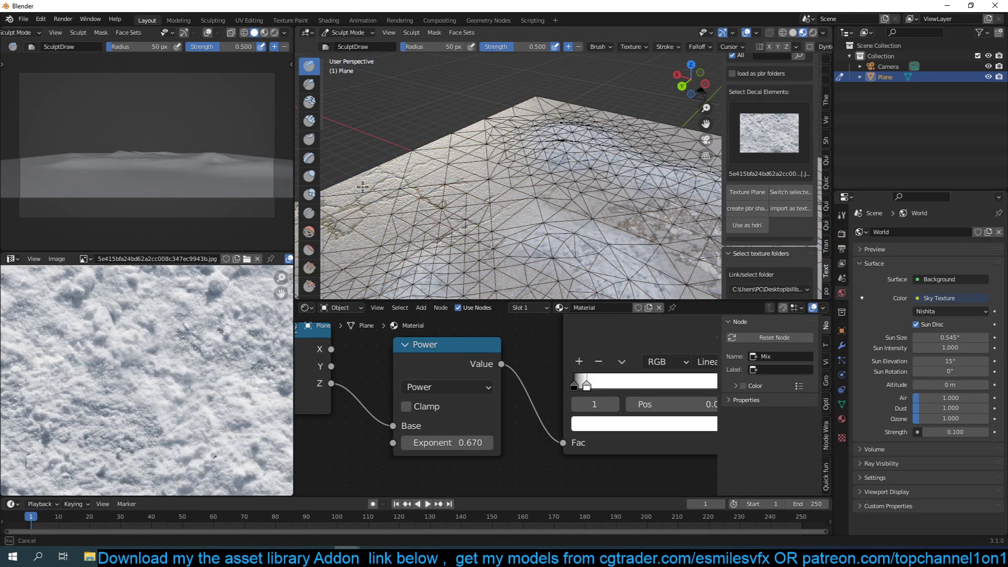
{"action": "mouse_move", "coordinate": [399, 185]}
{"action": "middle_mouse_down"}
{"action": "mouse_move", "coordinate": [427, 210]}
{"action": "mouse_move", "coordinate": [499, 232]}
{"action": "mouse_move", "coordinate": [433, 169]}
{"action": "mouse_move", "coordinate": [467, 201]}
{"action": "middle_mouse_up"}
{"action": "mouse_move", "coordinate": [425, 188]}
{"action": "middle_mouse_down"}
{"action": "mouse_move", "coordinate": [414, 179]}
{"action": "mouse_move", "coordinate": [491, 210]}
{"action": "mouse_move", "coordinate": [514, 199]}
{"action": "middle_mouse_up"}
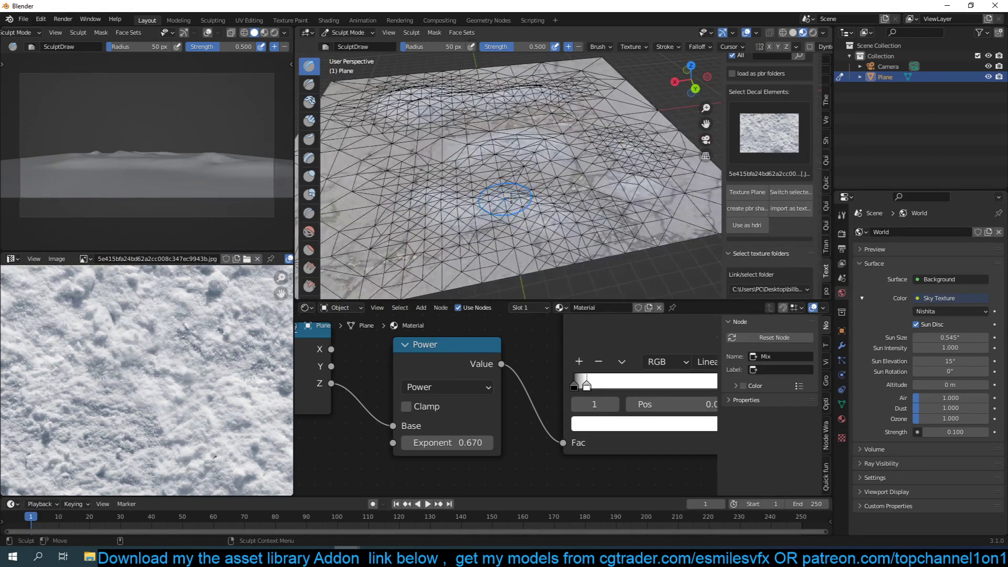
{"action": "middle_click_drag", "start_coordinate": [472, 147], "coordinate": [443, 185]}
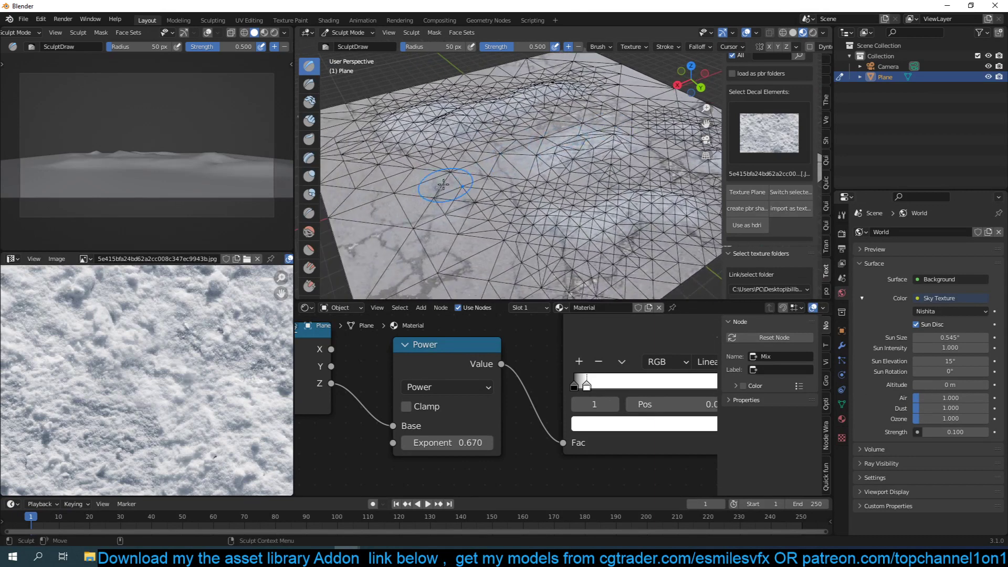
Enable Dyntopo for the Draw brush and sculpt new mounds near the plane's edge.
{"action": "left_click", "coordinate": [842, 216]}
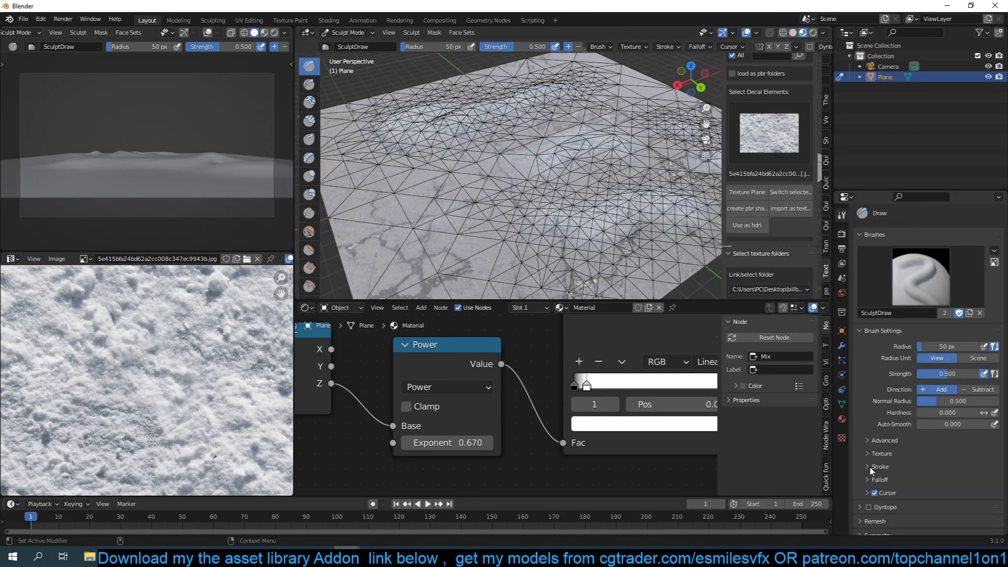
{"action": "left_click", "coordinate": [868, 471]}
{"action": "left_click", "coordinate": [865, 498]}
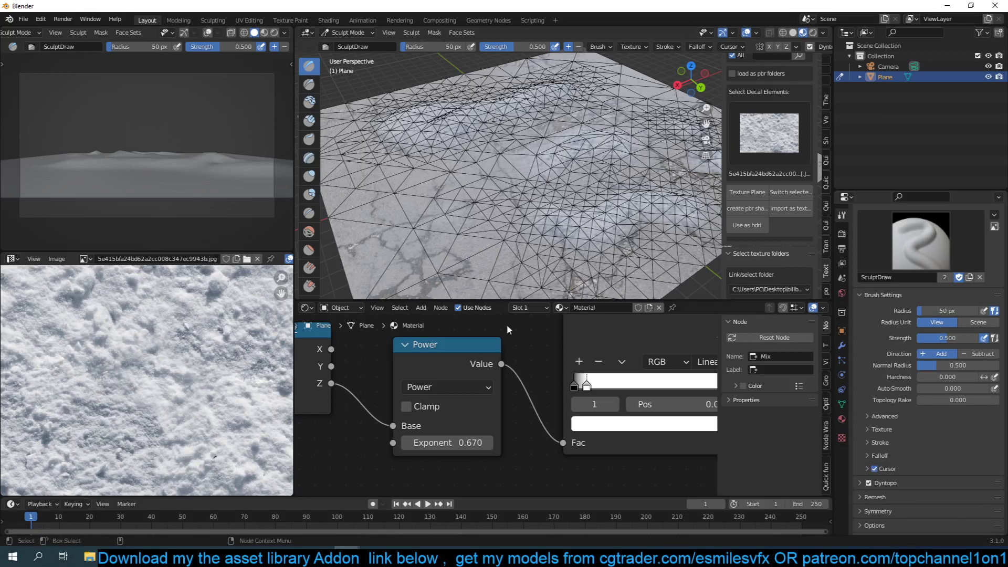
{"action": "mouse_move", "coordinate": [393, 204]}
{"action": "left_mouse_down"}
{"action": "mouse_move", "coordinate": [397, 231]}
{"action": "mouse_move", "coordinate": [420, 196]}
{"action": "mouse_move", "coordinate": [404, 236]}
{"action": "mouse_move", "coordinate": [429, 200]}
{"action": "mouse_move", "coordinate": [422, 239]}
{"action": "mouse_move", "coordinate": [378, 252]}
{"action": "mouse_move", "coordinate": [388, 226]}
{"action": "left_mouse_up"}
{"action": "mouse_move", "coordinate": [388, 225]}
{"action": "middle_mouse_down"}
{"action": "mouse_move", "coordinate": [556, 227]}
{"action": "mouse_move", "coordinate": [549, 223]}
{"action": "middle_mouse_up"}
{"action": "mouse_move", "coordinate": [549, 223]}
{"action": "left_mouse_down"}
{"action": "mouse_move", "coordinate": [484, 236]}
{"action": "mouse_move", "coordinate": [520, 257]}
{"action": "mouse_move", "coordinate": [565, 241]}
{"action": "left_mouse_up"}
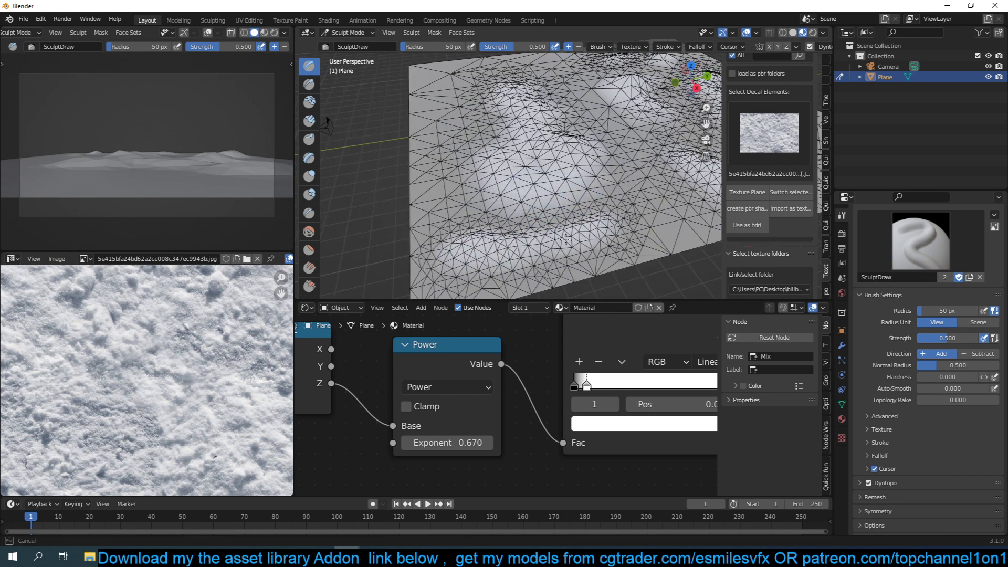
Return the plane to Object Mode and turn off the wireframe overlay.
{"action": "left_click", "coordinate": [372, 33]}
{"action": "left_click", "coordinate": [347, 41]}
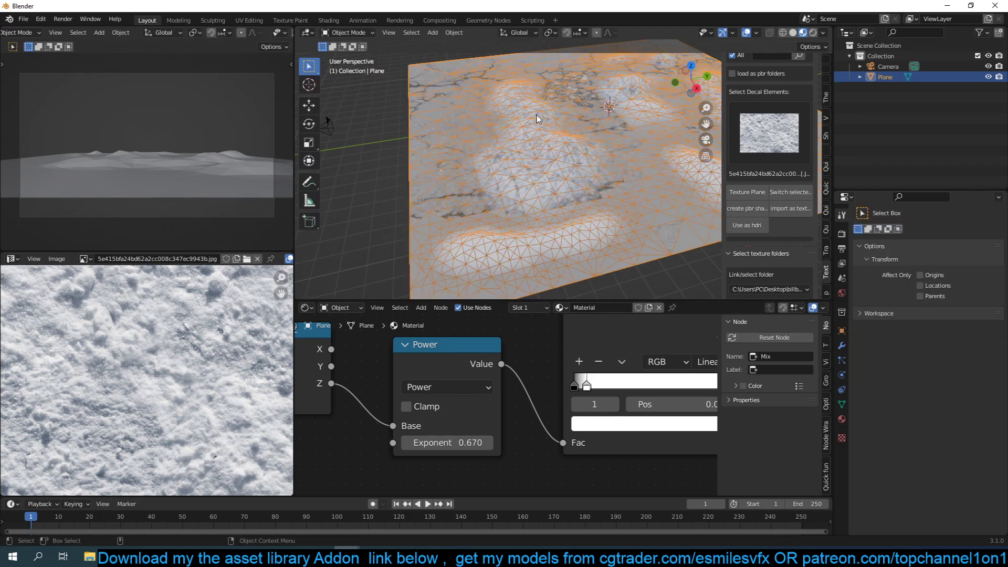
{"action": "key", "text": "q"}
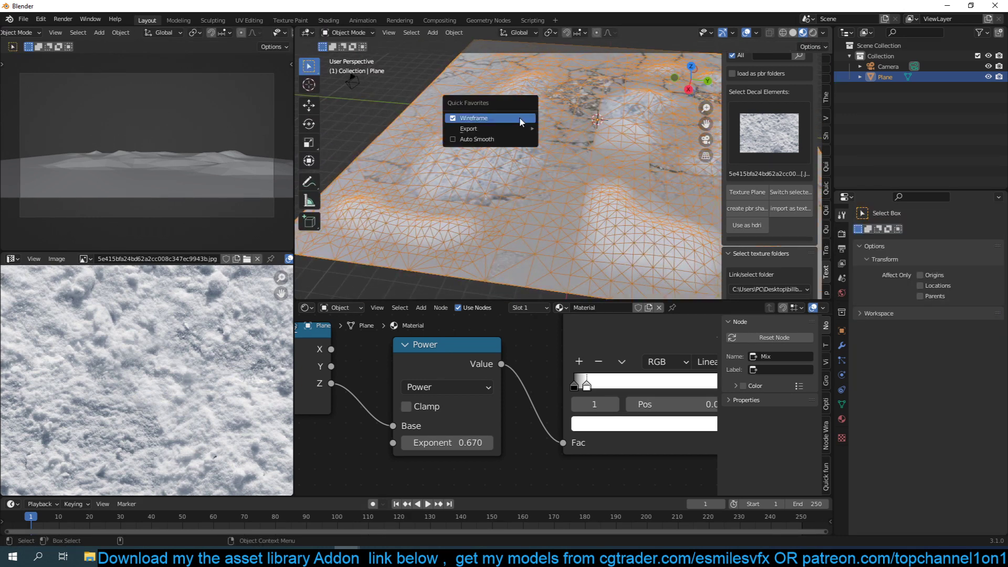
{"action": "left_click", "coordinate": [518, 117]}
{"action": "middle_click_drag", "start_coordinate": [519, 117], "coordinate": [409, 171]}
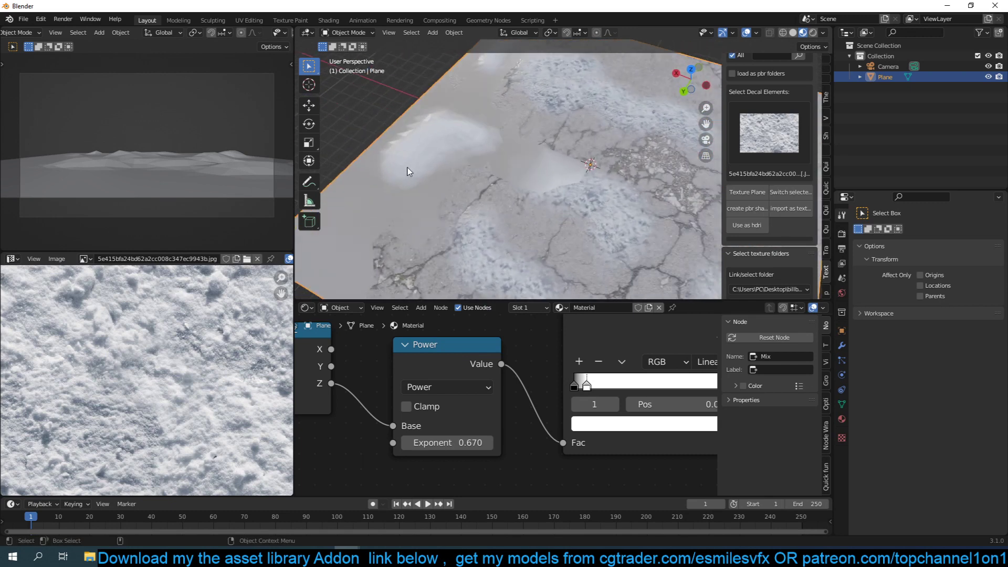
{"action": "middle_click_drag", "start_coordinate": [546, 175], "coordinate": [575, 192]}
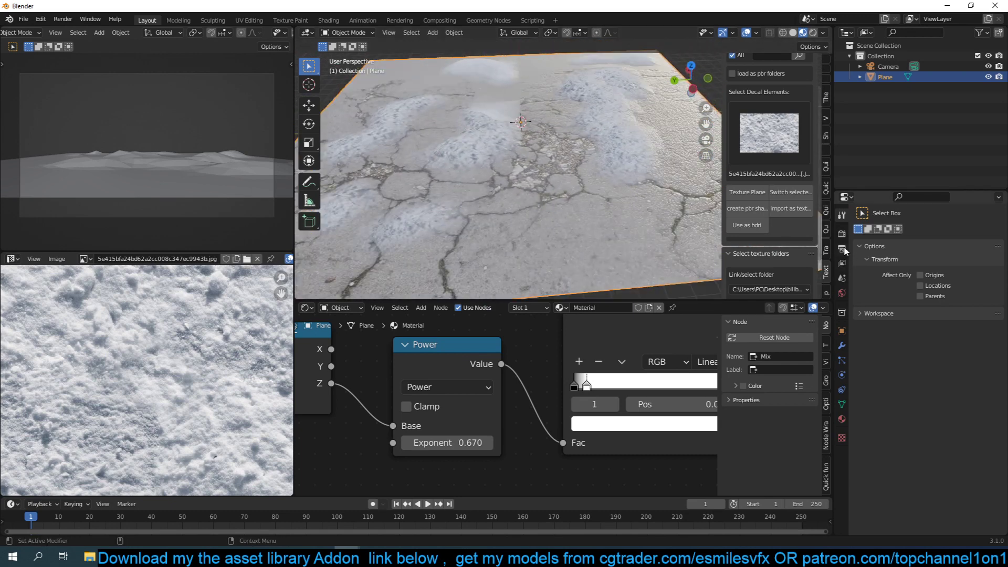
Unwrap the UVs of the plane's sculpted mesh in Edit Mode and return to Object Mode.
{"action": "key", "text": "Tab"}
{"action": "right_click", "coordinate": [591, 192]}
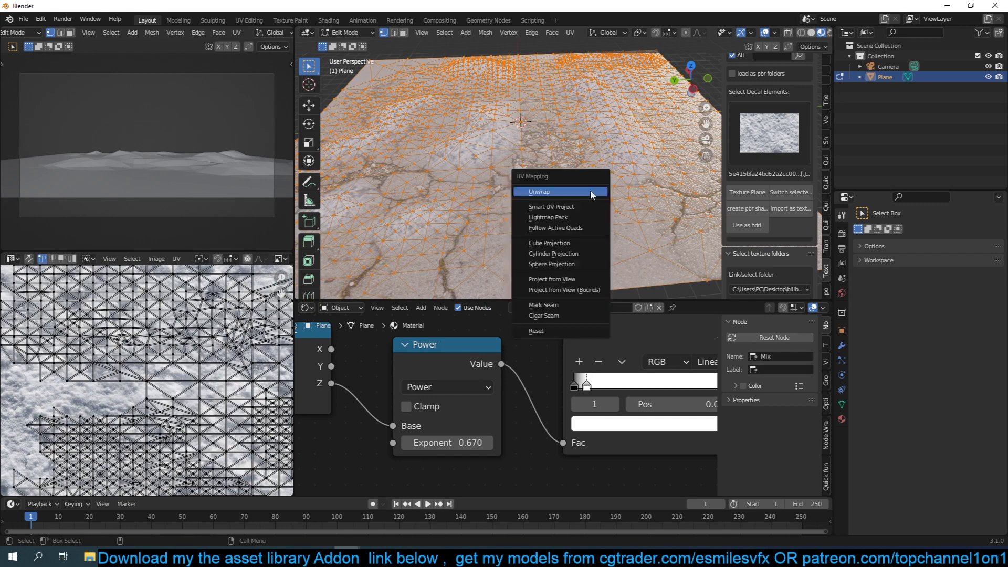
{"action": "key", "text": "Escape"}
{"action": "key", "text": "Tab"}
{"action": "middle_click_drag", "start_coordinate": [591, 192], "coordinate": [591, 234]}
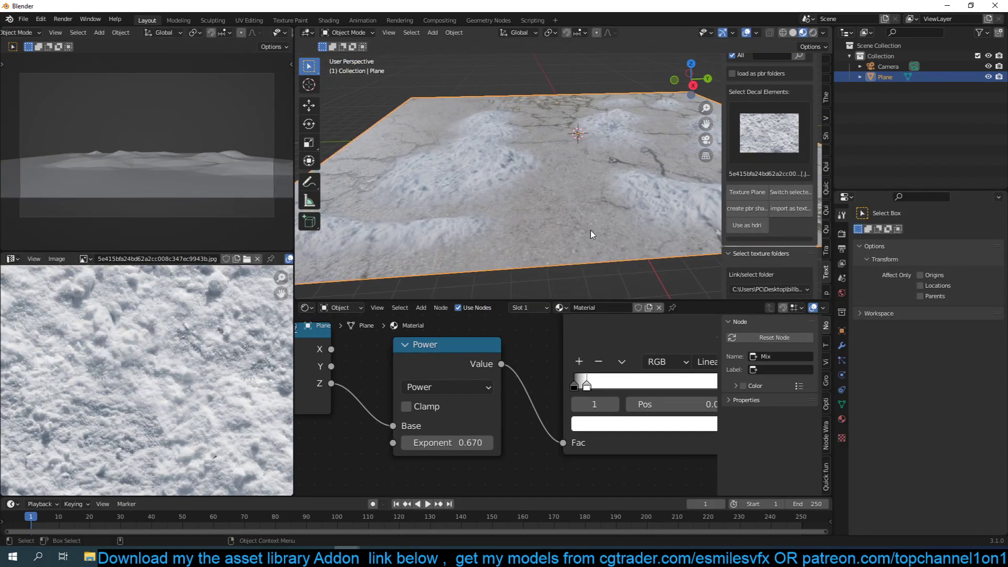
Set the Power node's exponent to 0.620 to adjust the spread of snow on the mounds.
{"action": "mouse_move", "coordinate": [446, 443]}
{"action": "left_mouse_down"}
{"action": "mouse_move", "coordinate": [422, 442]}
{"action": "mouse_move", "coordinate": [441, 442]}
{"action": "left_mouse_up"}
{"action": "middle_click_drag", "start_coordinate": [552, 210], "coordinate": [562, 233]}
{"action": "scroll", "coordinate": [520, 199], "scroll_direction": "up", "scroll_amount": 3}
{"action": "scroll", "coordinate": [528, 226], "scroll_direction": "down", "scroll_amount": 2}
{"action": "scroll", "coordinate": [525, 399], "scroll_direction": "down", "scroll_amount": 3}
{"action": "scroll", "coordinate": [430, 420], "scroll_direction": "down", "scroll_amount": 2}
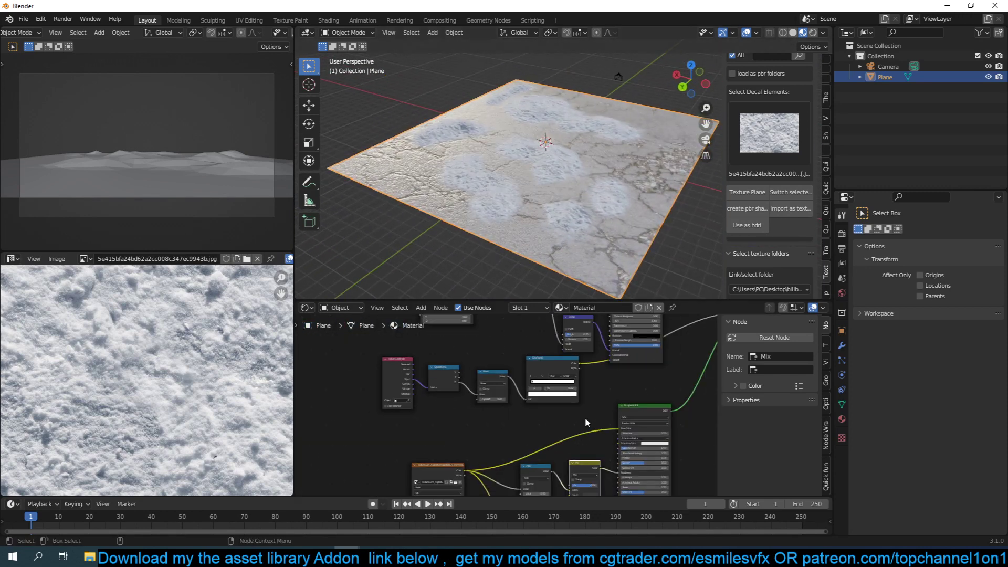
Insert an RGB Curves node between the asphalt image texture and Base Color, and lower its curve at about 0.586, 0.294 to darken the asphalt.
{"action": "middle_click_drag", "start_coordinate": [431, 472], "coordinate": [419, 419]}
{"action": "left_click_drag", "start_coordinate": [419, 419], "coordinate": [368, 418]}
{"action": "key", "text": "shift+a"}
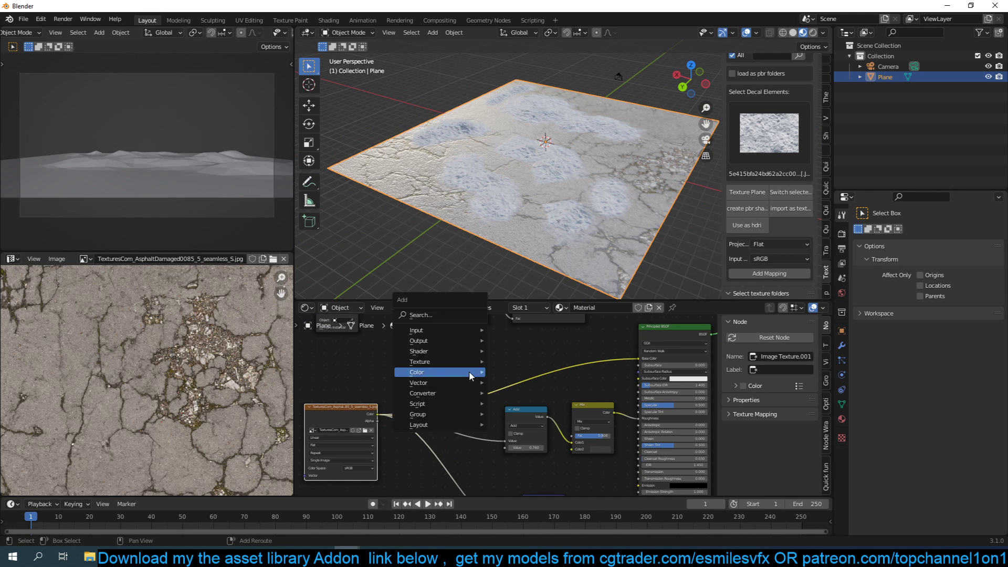
{"action": "mouse_move", "coordinate": [447, 372]}
{"action": "left_click", "coordinate": [520, 434]}
{"action": "left_click", "coordinate": [531, 357]}
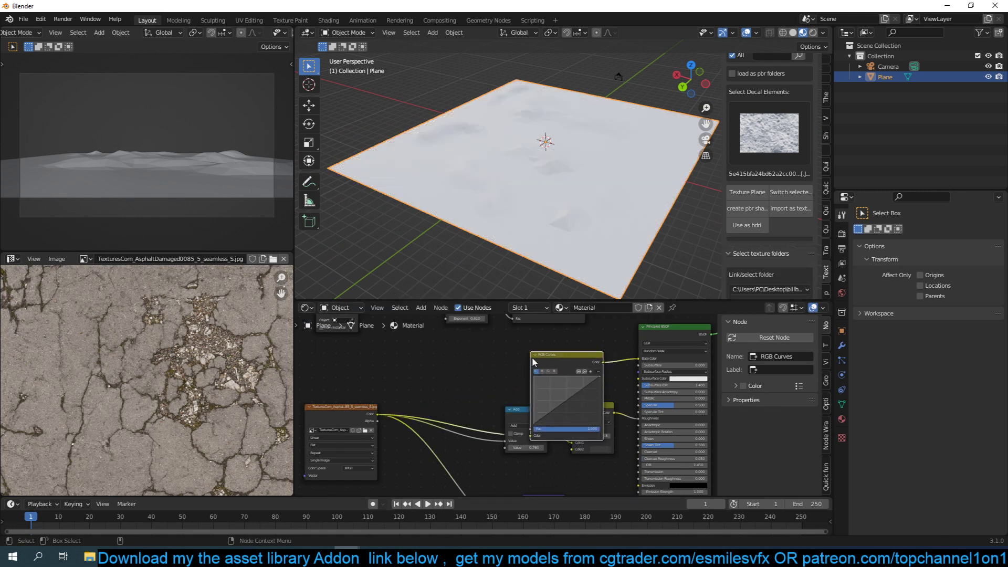
{"action": "scroll", "coordinate": [559, 416], "scroll_direction": "up", "scroll_amount": 2}
{"action": "left_click_drag", "start_coordinate": [600, 391], "coordinate": [604, 417]}
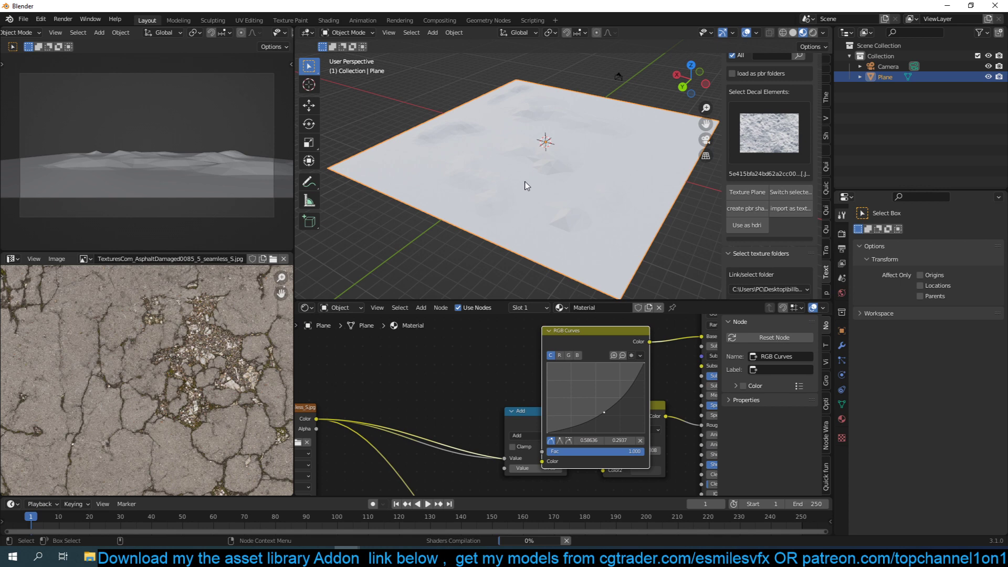
Lower the RGB Curves point further to about 0.618, 0.181 to darken the asphalt more.
{"action": "middle_click_drag", "start_coordinate": [500, 183], "coordinate": [582, 200]}
{"action": "left_click_drag", "start_coordinate": [605, 412], "coordinate": [606, 419]}
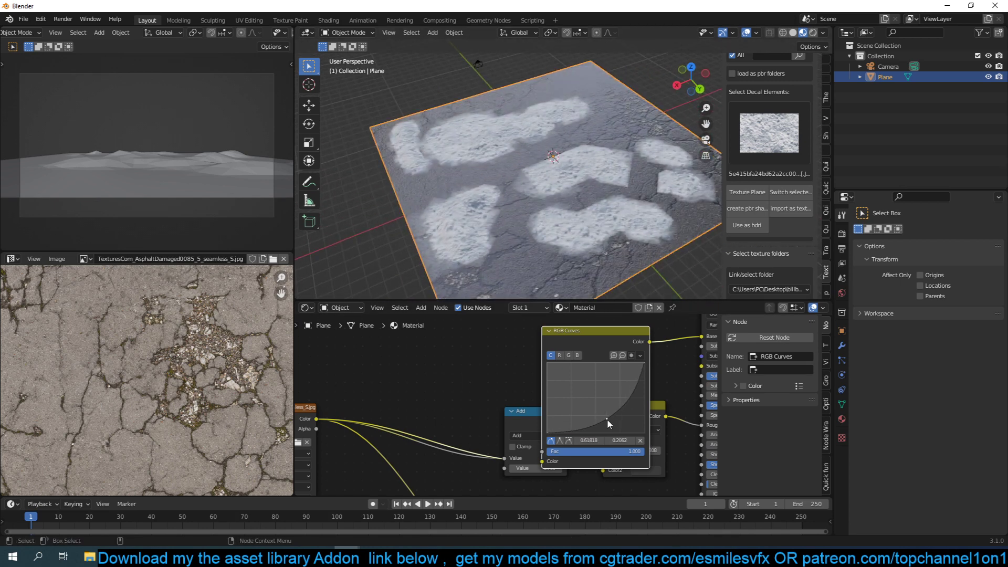
{"action": "scroll", "coordinate": [632, 173], "scroll_direction": "up", "scroll_amount": 5}
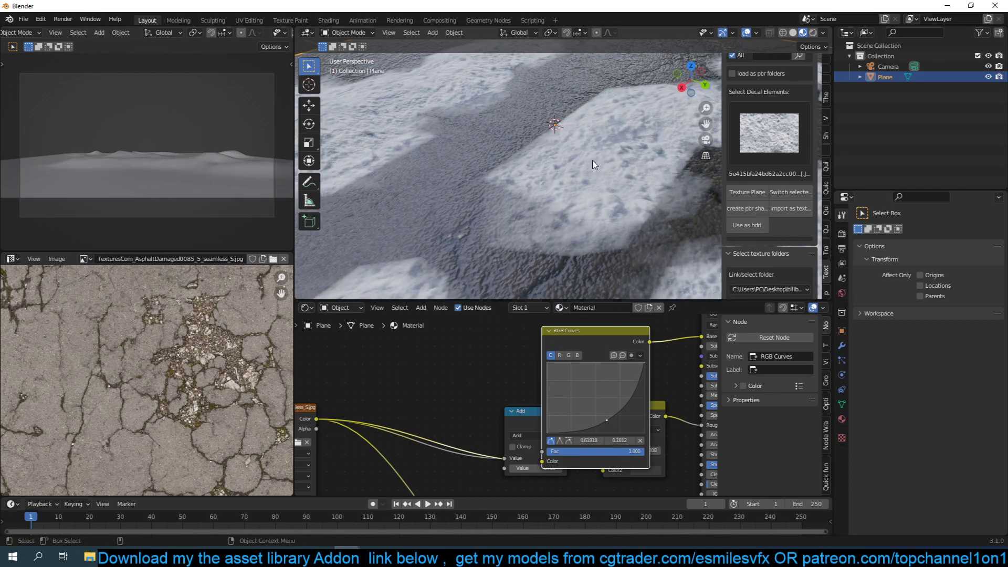
{"action": "scroll", "coordinate": [624, 170], "scroll_direction": "down", "scroll_amount": 3}
{"action": "middle_click_drag", "start_coordinate": [625, 170], "coordinate": [620, 212]}
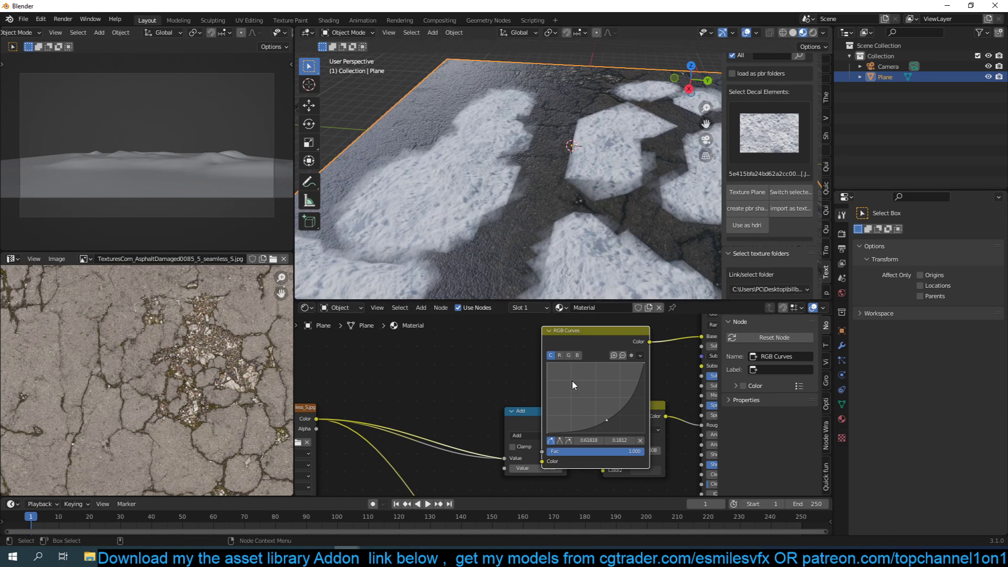
Try softening the plane's snow mounds with a Smooth modifier set to a Repeat of 3.
{"action": "scroll", "coordinate": [504, 399], "scroll_direction": "down", "scroll_amount": 6}
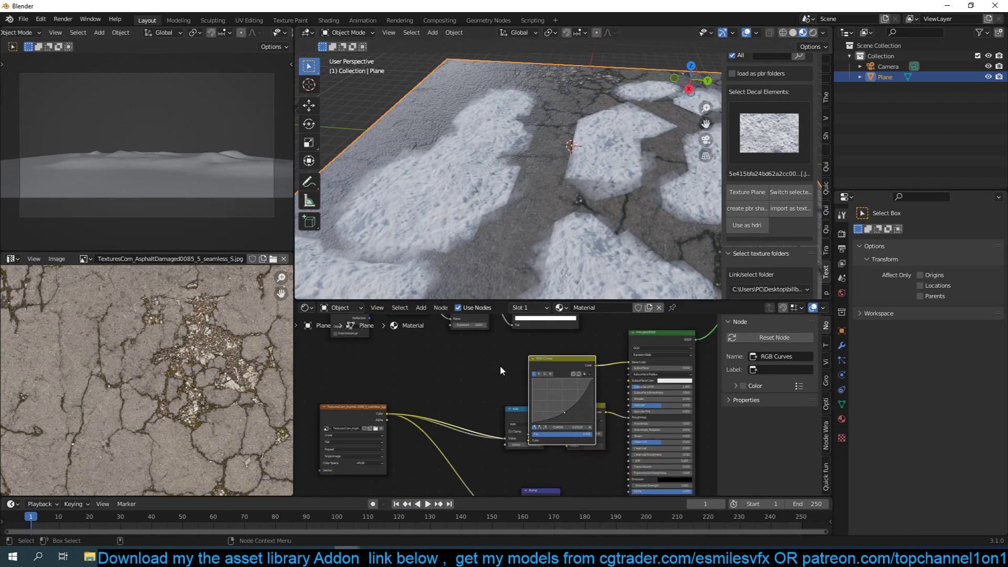
{"action": "middle_click_drag", "start_coordinate": [500, 366], "coordinate": [516, 445]}
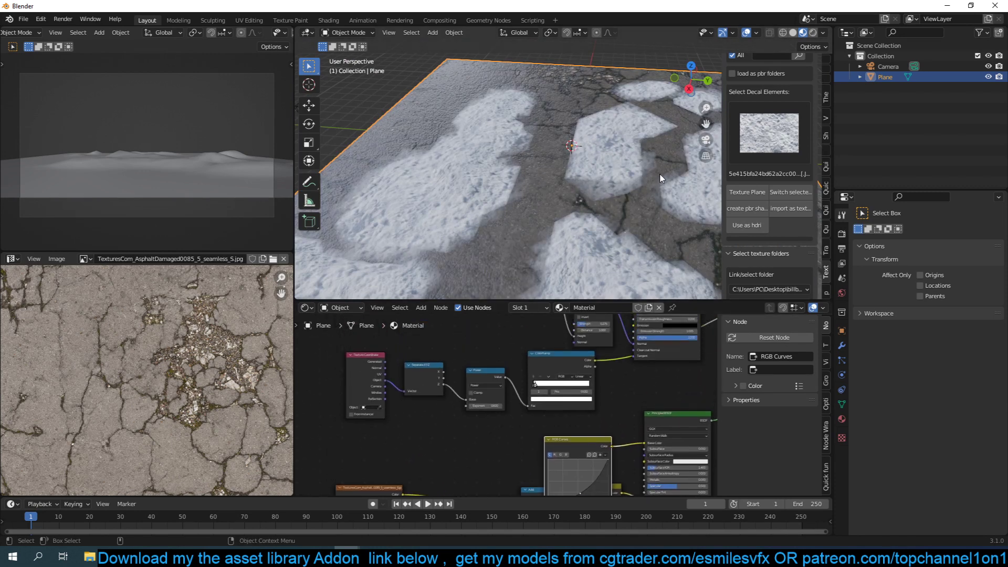
{"action": "scroll", "coordinate": [648, 399], "scroll_direction": "up", "scroll_amount": 2}
{"action": "middle_click_drag", "start_coordinate": [647, 399], "coordinate": [572, 431]}
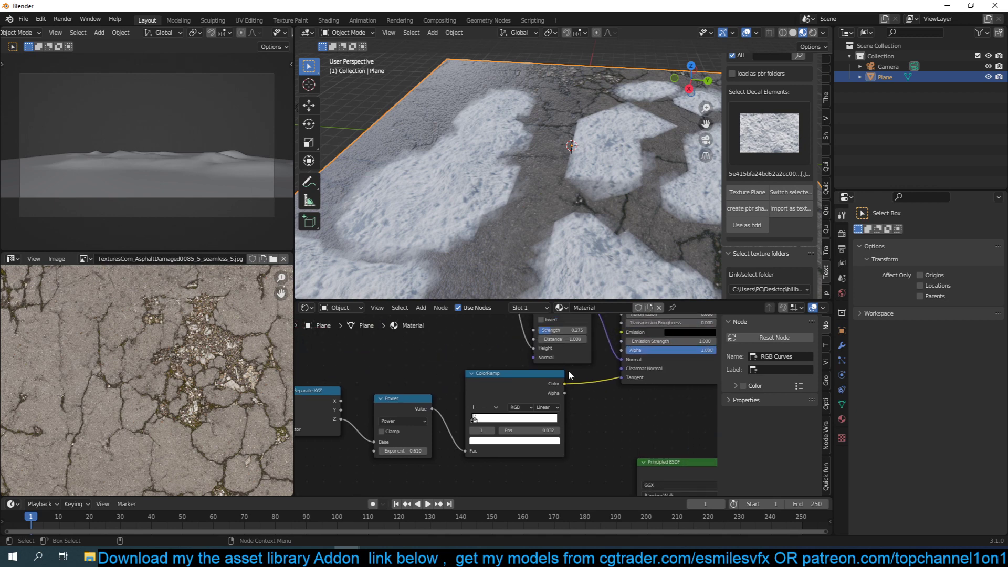
{"action": "left_click", "coordinate": [842, 345]}
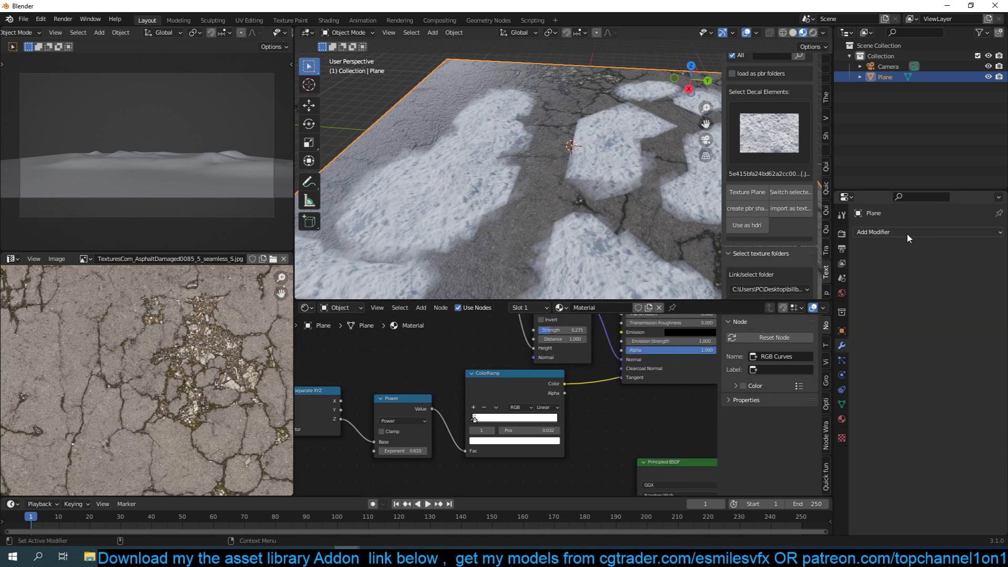
{"action": "left_click", "coordinate": [936, 232]}
{"action": "left_click", "coordinate": [881, 382]}
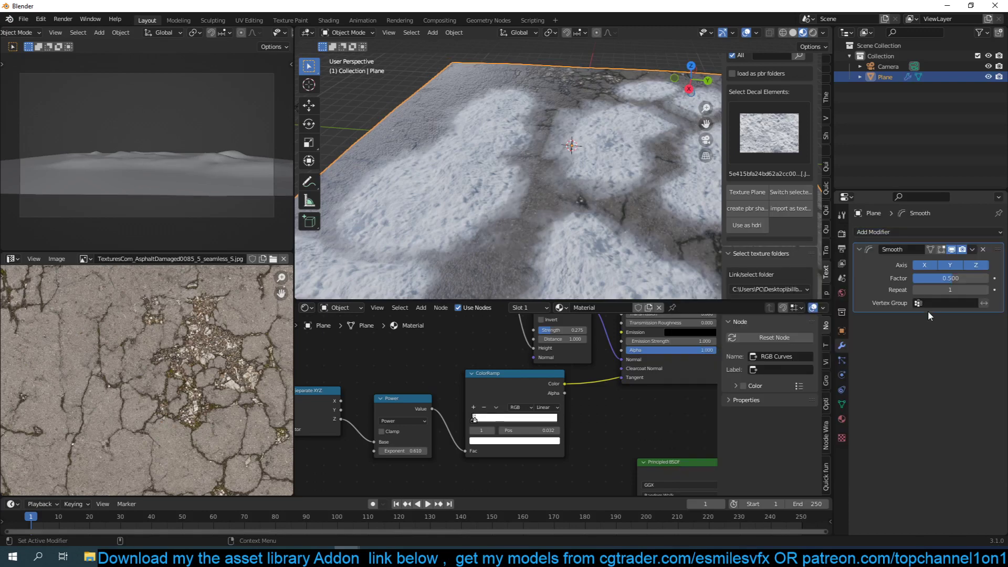
{"action": "left_click", "coordinate": [985, 290]}
{"action": "left_click", "coordinate": [985, 290]}
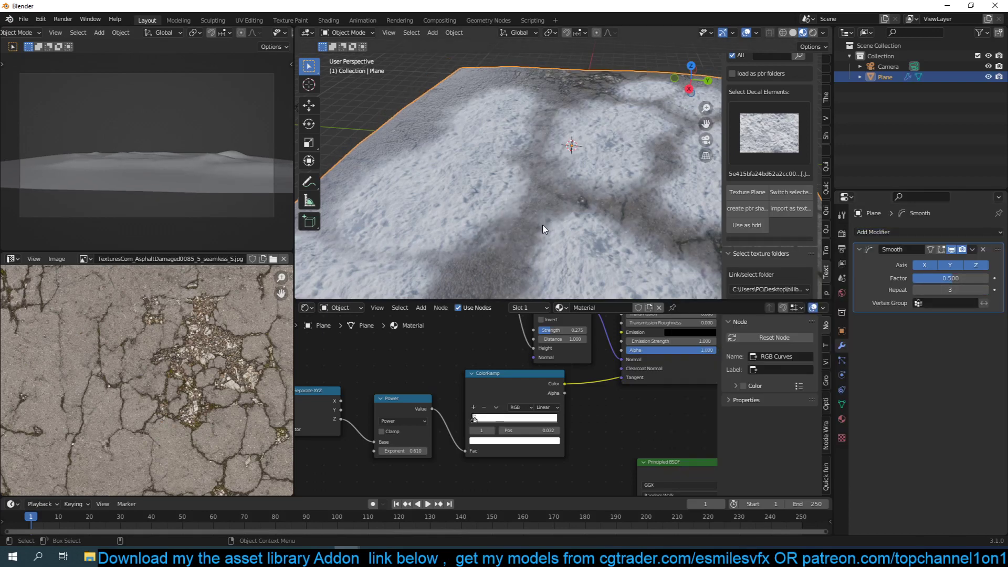
{"action": "scroll", "coordinate": [546, 226], "scroll_direction": "down", "scroll_amount": 2}
{"action": "middle_click_drag", "start_coordinate": [546, 227], "coordinate": [511, 216]}
{"action": "scroll", "coordinate": [512, 217], "scroll_direction": "up", "scroll_amount": 2}
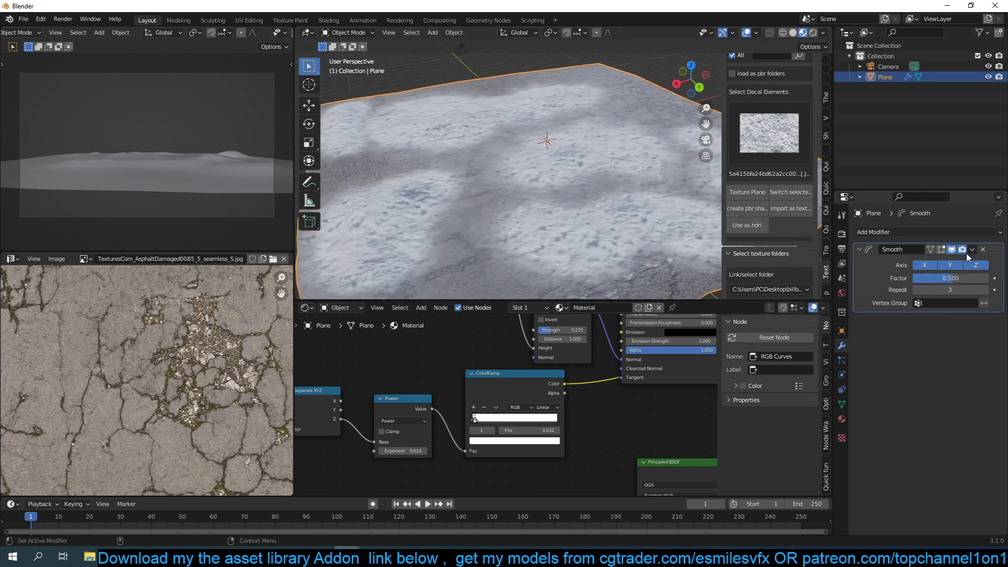
Remove the Smooth modifier from the plane.
{"action": "left_click", "coordinate": [982, 254]}
{"action": "scroll", "coordinate": [538, 231], "scroll_direction": "down", "scroll_amount": 4}
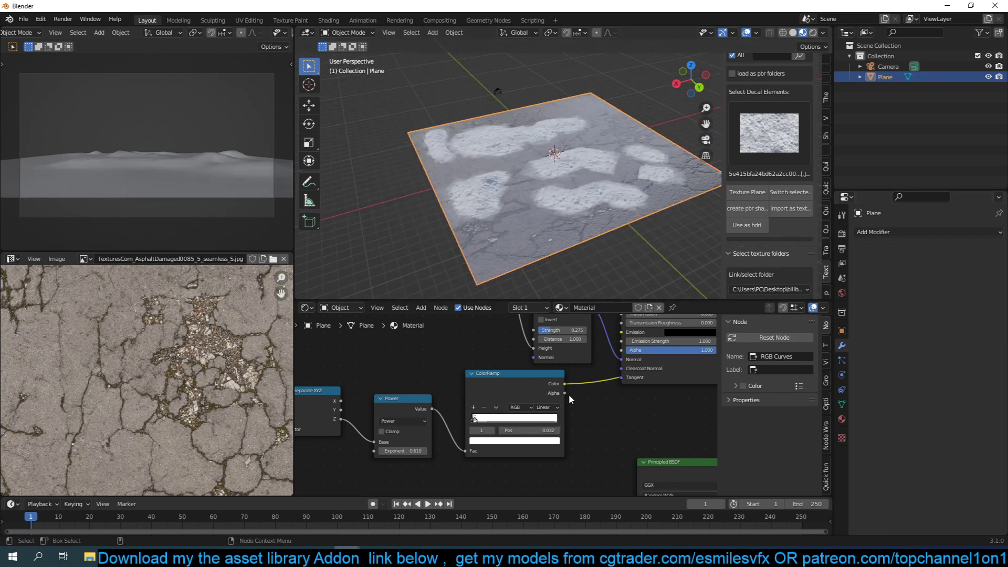
{"action": "scroll", "coordinate": [598, 195], "scroll_direction": "down", "scroll_amount": 4}
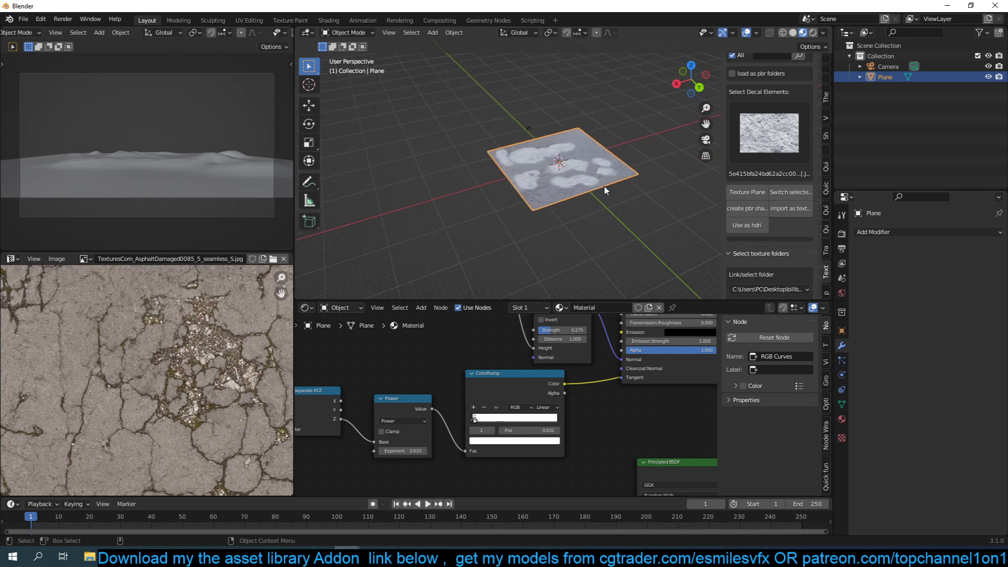
{"action": "scroll", "coordinate": [596, 196], "scroll_direction": "up", "scroll_amount": 4}
{"action": "middle_click_drag", "start_coordinate": [534, 195], "coordinate": [553, 161]}
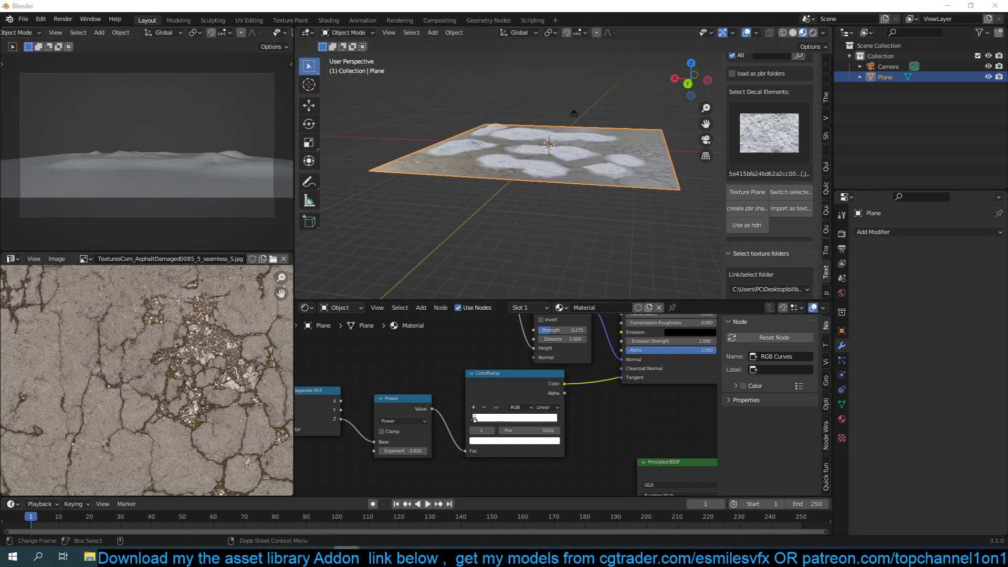
Switch to the Blender window with snow art1.blend and return its sculpted road plane to Object Mode.
{"action": "mouse_move", "coordinate": [346, 556]}
{"action": "left_click", "coordinate": [284, 506]}
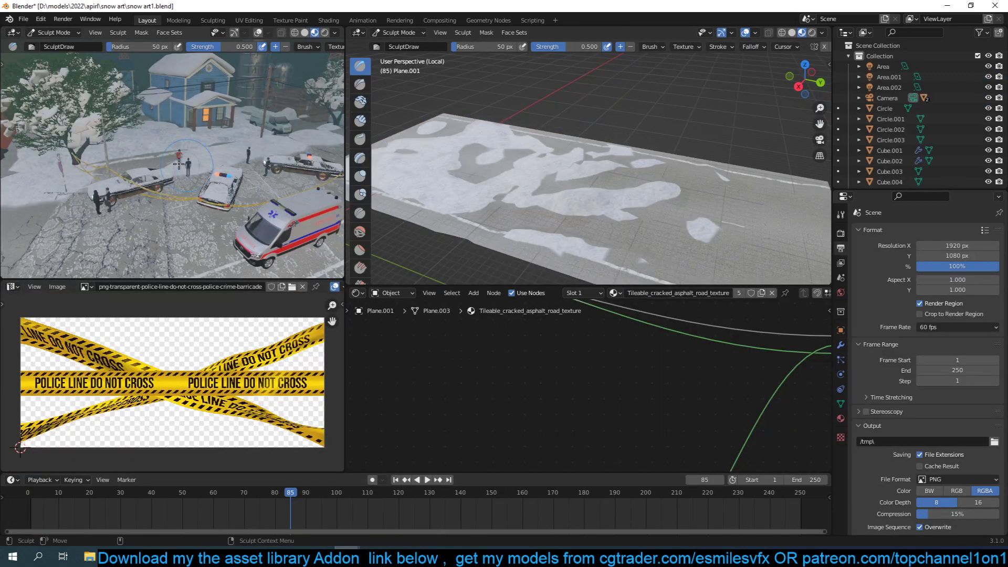
{"action": "left_click", "coordinate": [398, 32]}
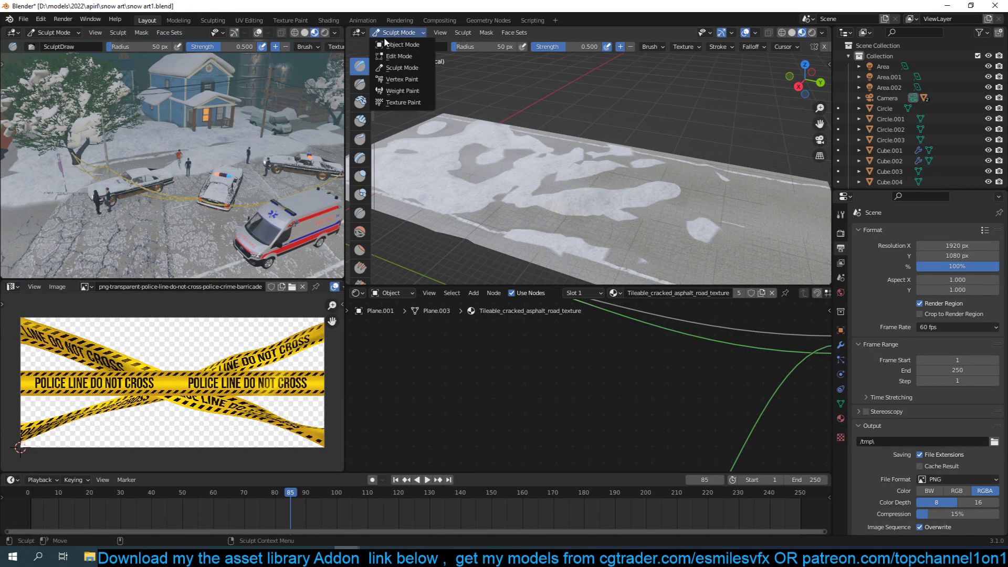
{"action": "left_click", "coordinate": [387, 45]}
Select the snow-covered JaguarModel car beside the road signs, turn on the viewport overlays, and copy the car.
{"action": "left_click", "coordinate": [134, 188]}
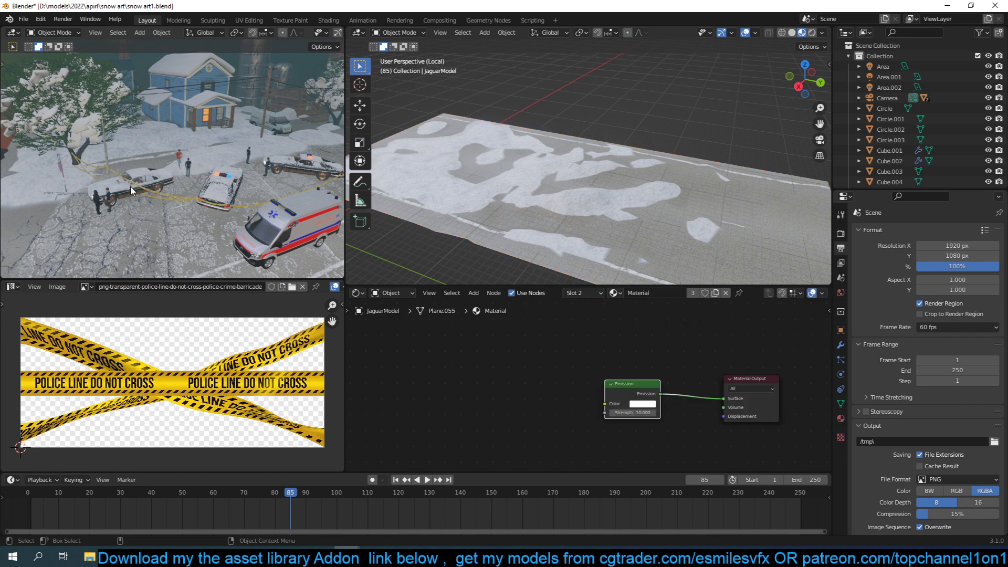
{"action": "middle_click_drag", "start_coordinate": [114, 168], "coordinate": [183, 168]}
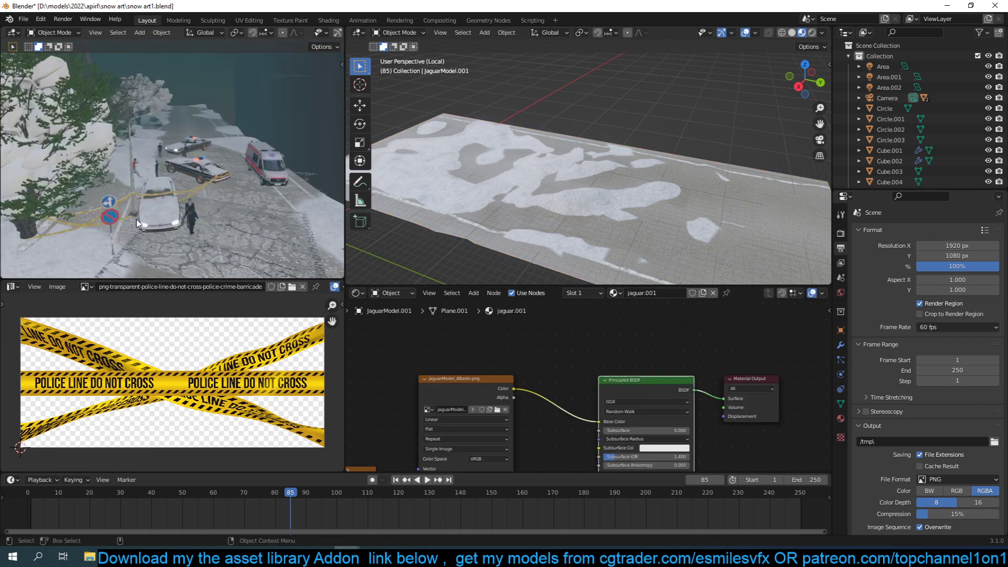
{"action": "left_click", "coordinate": [155, 219]}
{"action": "scroll", "coordinate": [332, 33], "scroll_direction": "down", "scroll_amount": 2}
{"action": "left_click", "coordinate": [320, 33]}
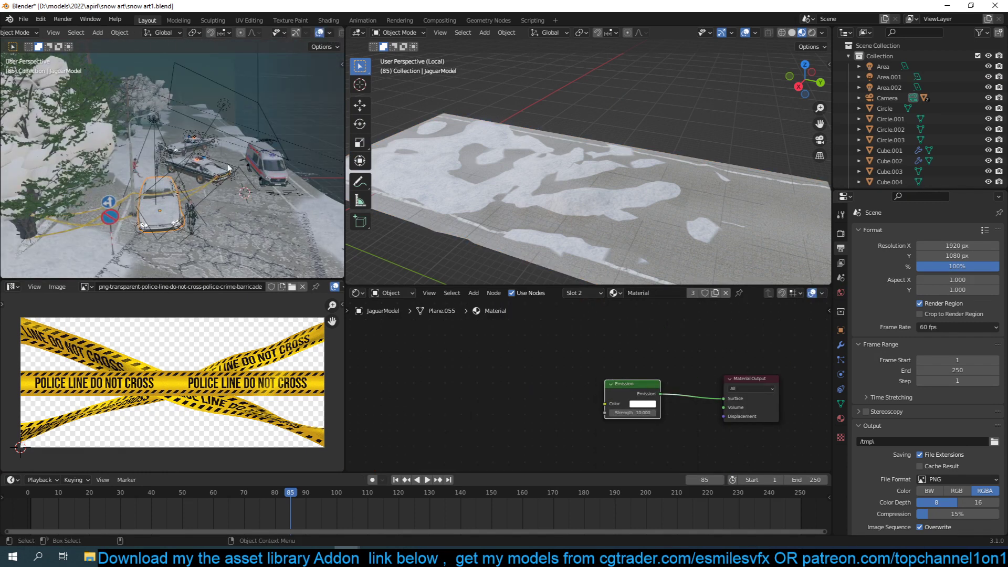
Switch back to the Blender window with the asphalt and snow plane, paste the copied car, and frame it.
{"action": "mouse_move", "coordinate": [351, 555]}
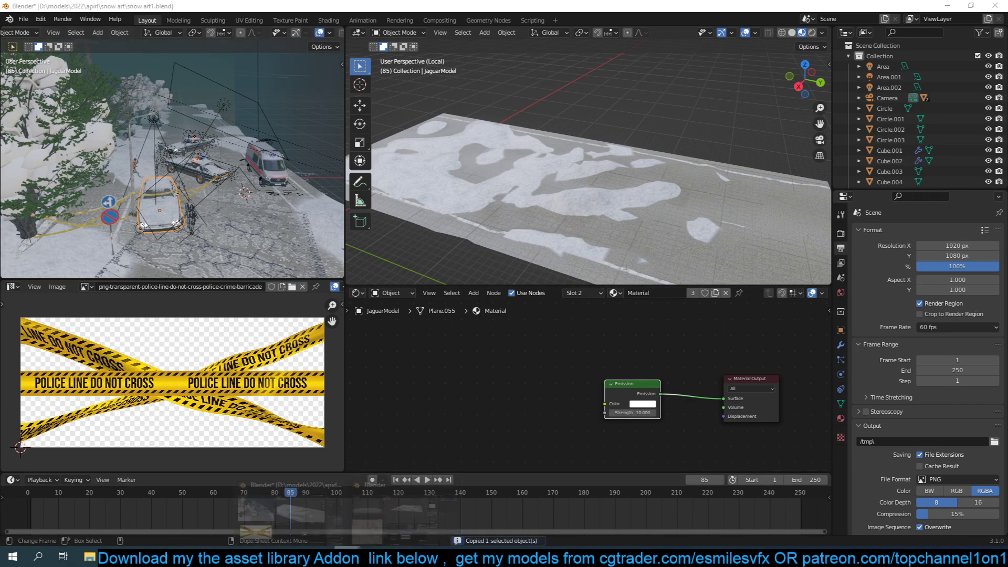
{"action": "left_click", "coordinate": [400, 503]}
{"action": "key", "text": "ctrl+v"}
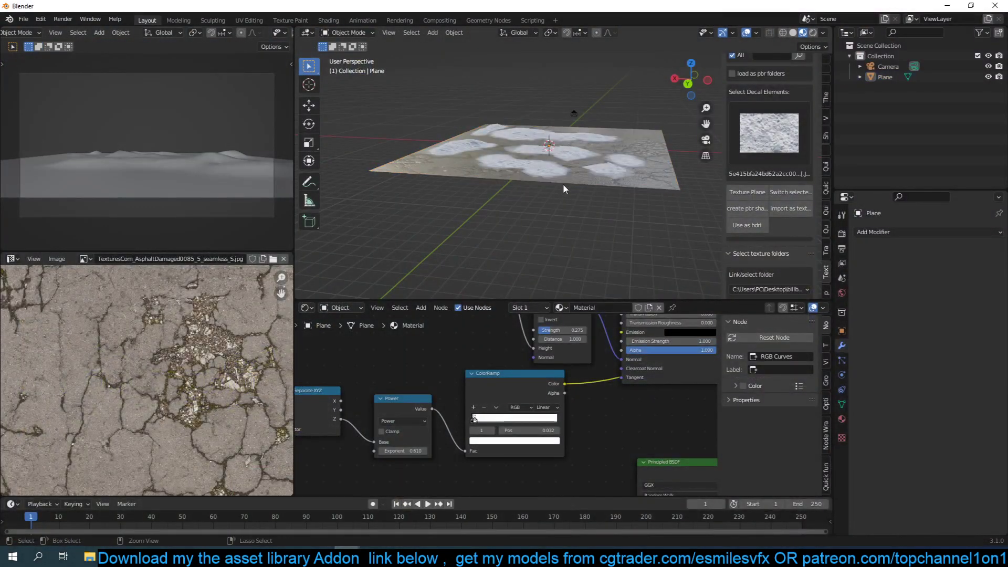
{"action": "key", "text": "KP_Decimal"}
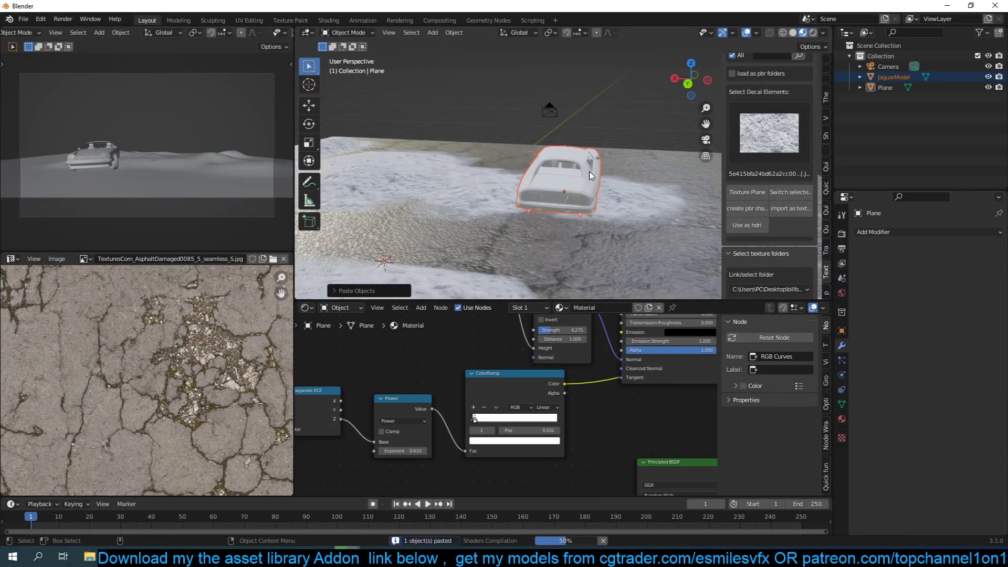
Deselect the car and examine the snow coverage on its roof, bodywork and interior seats from several angles.
{"action": "middle_click_drag", "start_coordinate": [588, 178], "coordinate": [541, 188]}
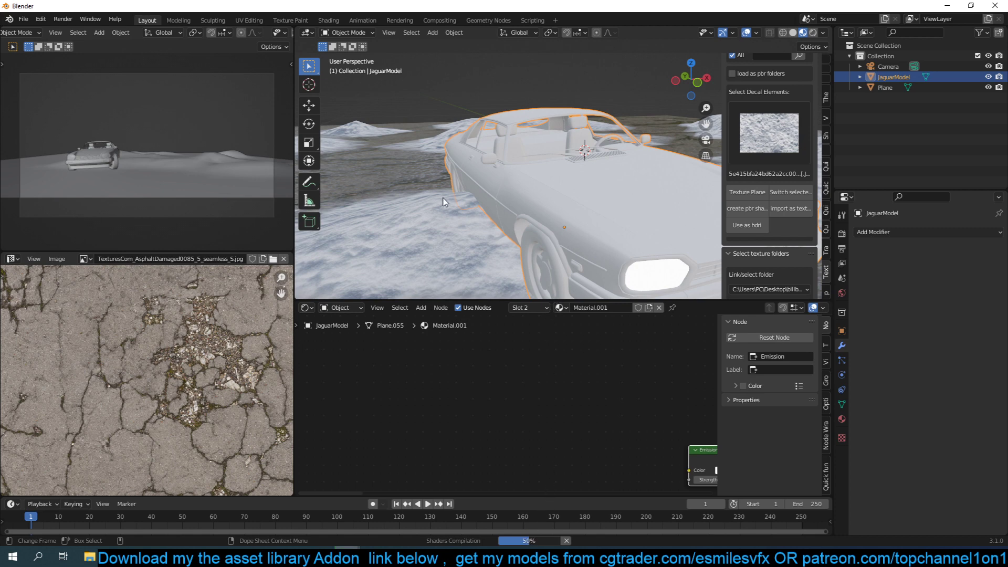
{"action": "middle_click_drag", "start_coordinate": [444, 202], "coordinate": [632, 190]}
{"action": "key", "text": "alt+a"}
{"action": "middle_click_drag", "start_coordinate": [556, 194], "coordinate": [650, 211]}
{"action": "middle_click_drag", "start_coordinate": [497, 181], "coordinate": [415, 242]}
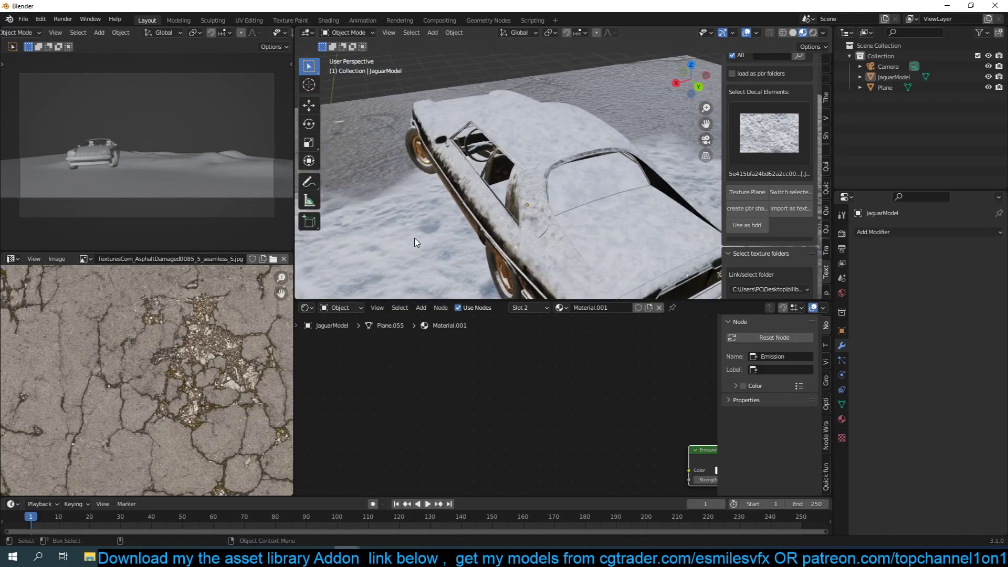
{"action": "middle_click_drag", "start_coordinate": [503, 220], "coordinate": [523, 179]}
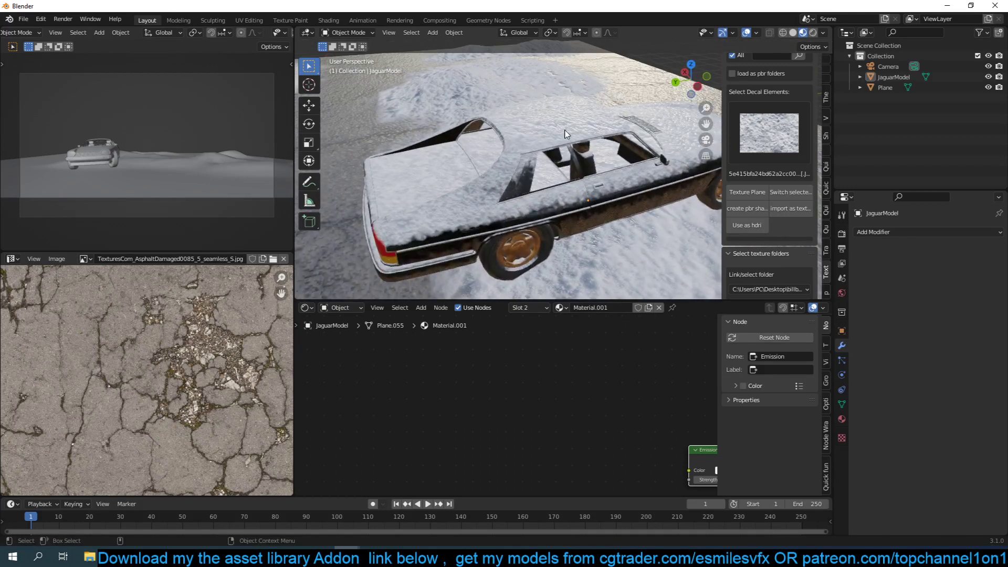
{"action": "middle_click_drag", "start_coordinate": [566, 134], "coordinate": [635, 176]}
{"action": "scroll", "coordinate": [621, 158], "scroll_direction": "up", "scroll_amount": 5}
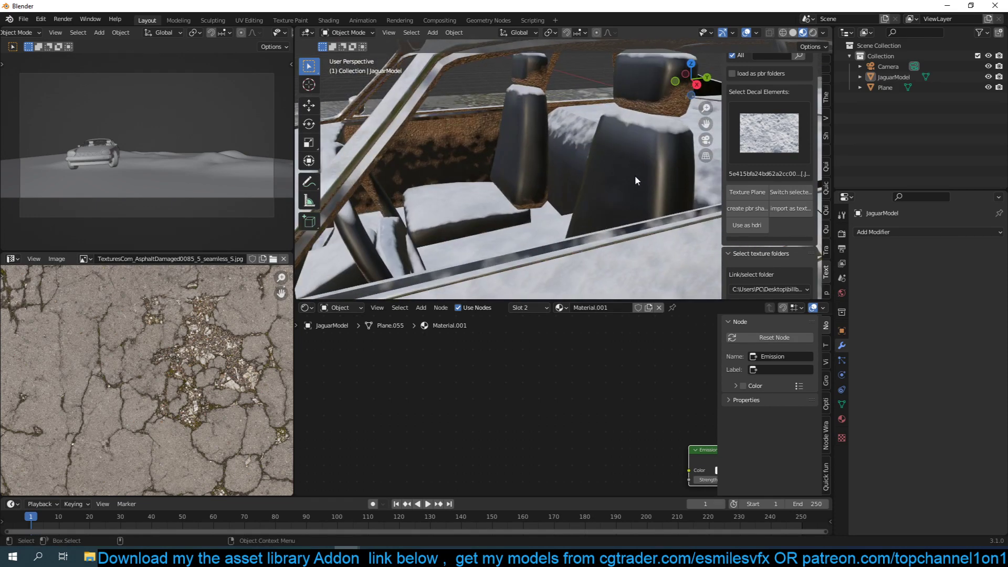
{"action": "scroll", "coordinate": [635, 177], "scroll_direction": "down", "scroll_amount": 4}
Select the car and make its jaguar material slot active to show that material's node tree.
{"action": "left_click", "coordinate": [630, 207]}
{"action": "scroll", "coordinate": [536, 388], "scroll_direction": "down", "scroll_amount": 3}
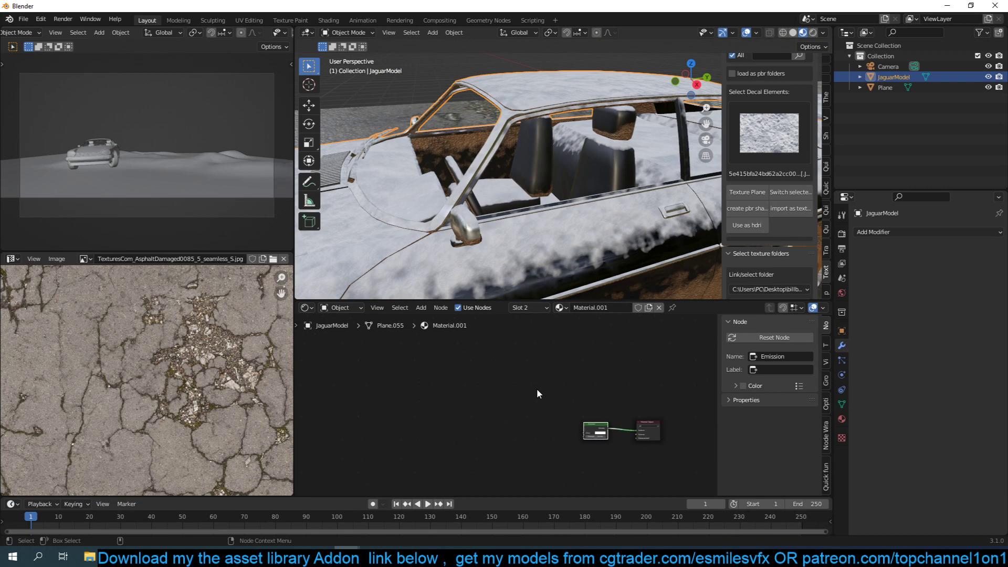
{"action": "scroll", "coordinate": [568, 408], "scroll_direction": "up", "scroll_amount": 1}
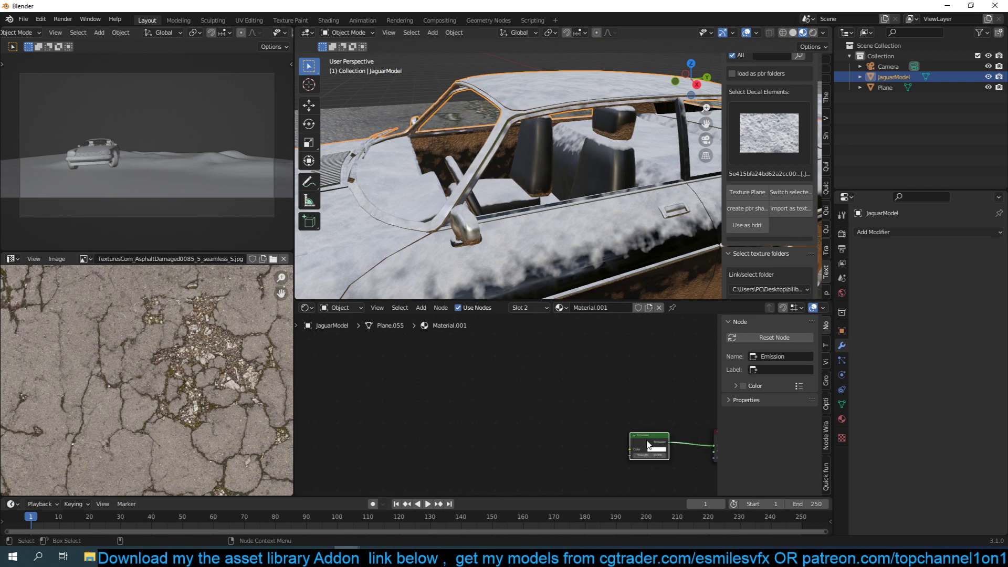
{"action": "left_click", "coordinate": [841, 418]}
{"action": "left_click", "coordinate": [887, 236]}
{"action": "scroll", "coordinate": [612, 376], "scroll_direction": "down", "scroll_amount": 4}
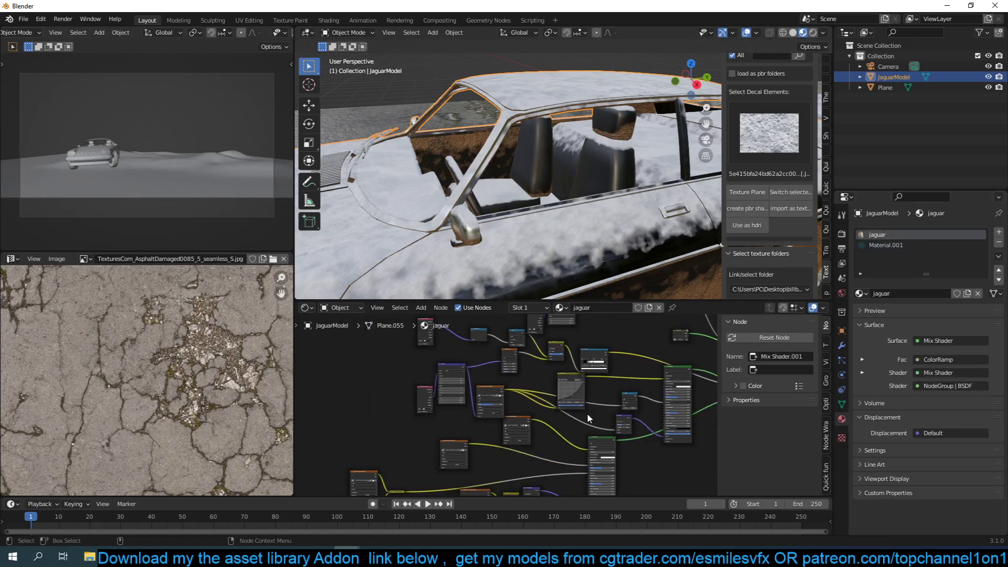
Preview only the rust Principled BSDF fed by the RGB Curves node on the car.
{"action": "middle_click_drag", "start_coordinate": [581, 233], "coordinate": [552, 242]}
{"action": "scroll", "coordinate": [626, 399], "scroll_direction": "up", "scroll_amount": 2}
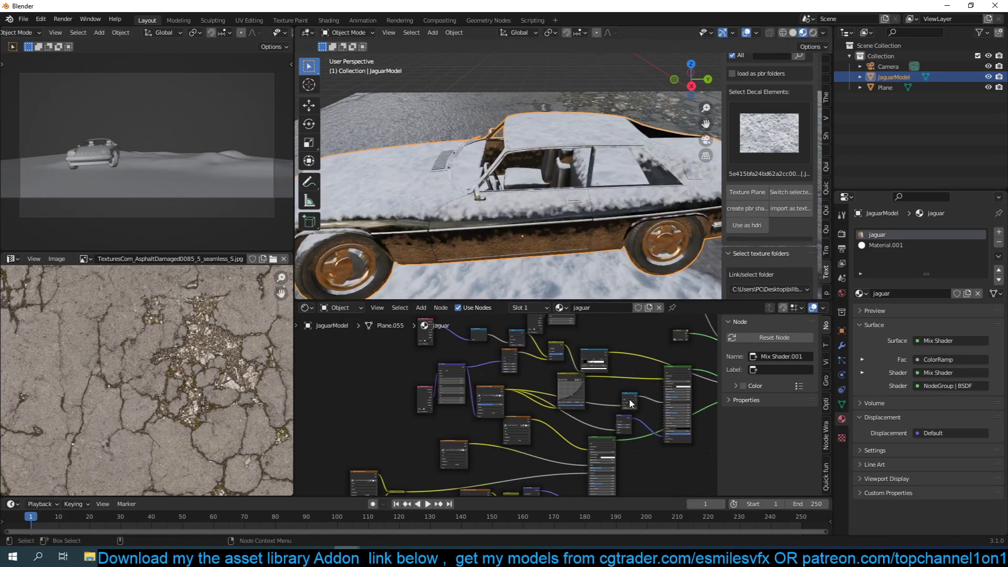
{"action": "middle_click_drag", "start_coordinate": [598, 404], "coordinate": [519, 405]}
{"action": "scroll", "coordinate": [519, 405], "scroll_direction": "up", "scroll_amount": 1}
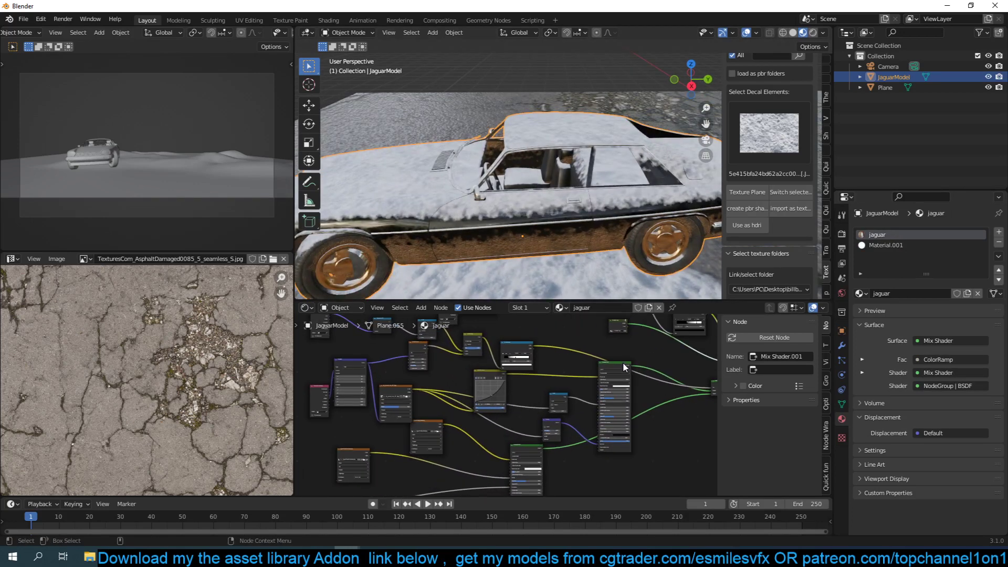
{"action": "left_click_drag", "start_coordinate": [622, 361], "coordinate": [625, 396], "text": "ctrl+shift"}
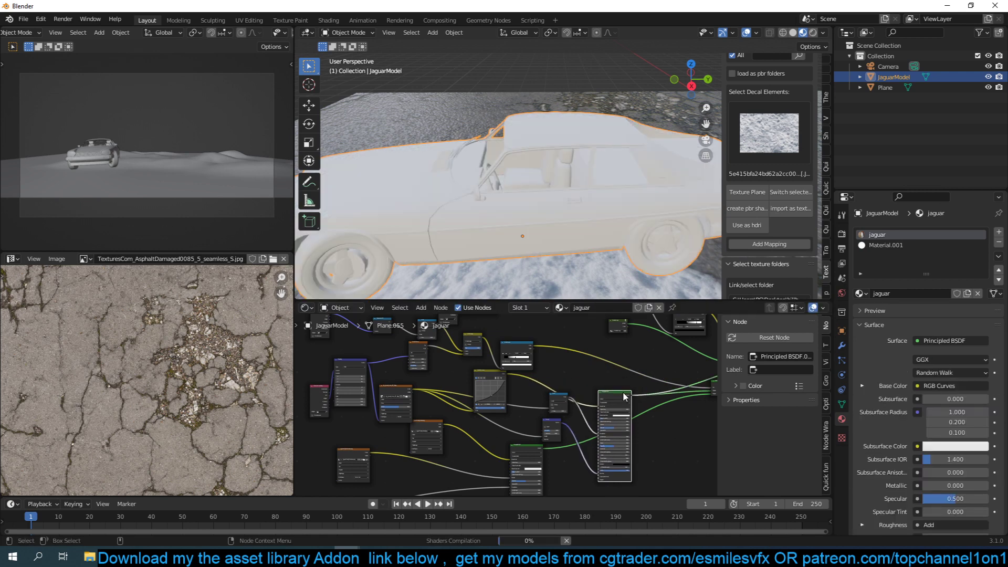
{"action": "middle_click_drag", "start_coordinate": [548, 258], "coordinate": [563, 255]}
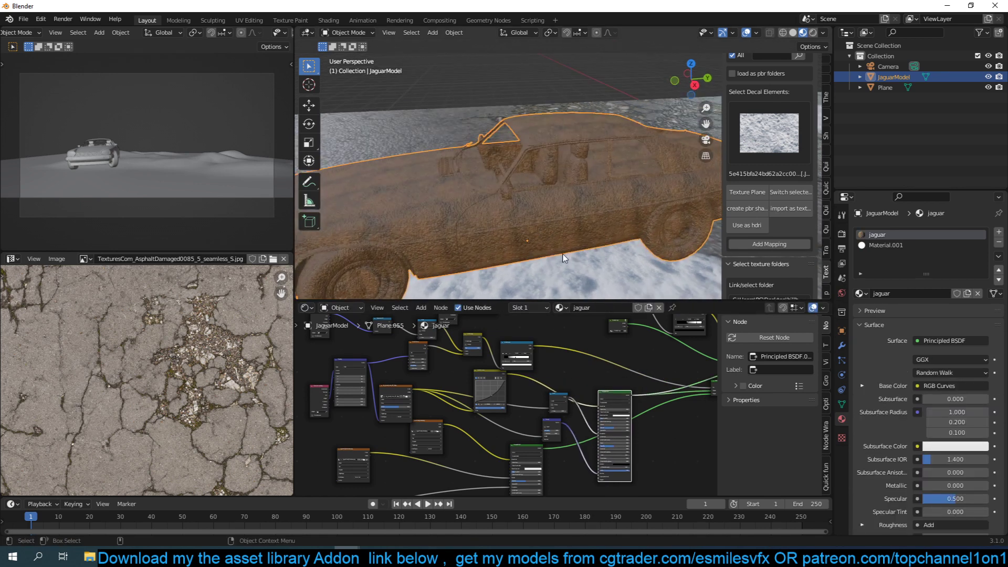
Preview only the base Principled BSDF that uses the jaguarModel_Albedo.png texture and inspect the car all around.
{"action": "scroll", "coordinate": [580, 383], "scroll_direction": "down", "scroll_amount": 4}
{"action": "middle_click_drag", "start_coordinate": [582, 381], "coordinate": [614, 346]}
{"action": "left_click", "coordinate": [560, 404], "text": "ctrl+shift"}
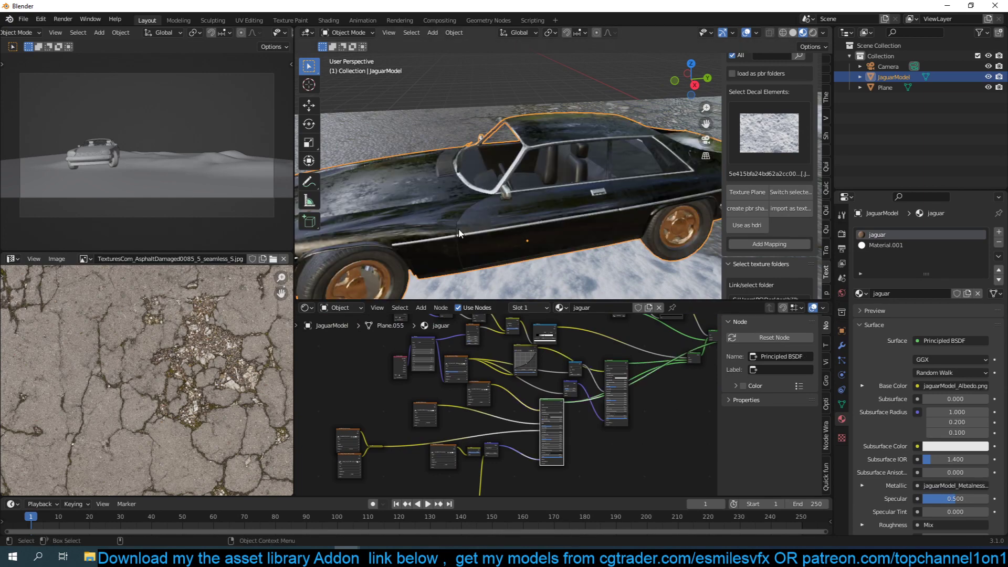
{"action": "middle_click_drag", "start_coordinate": [458, 233], "coordinate": [515, 182]}
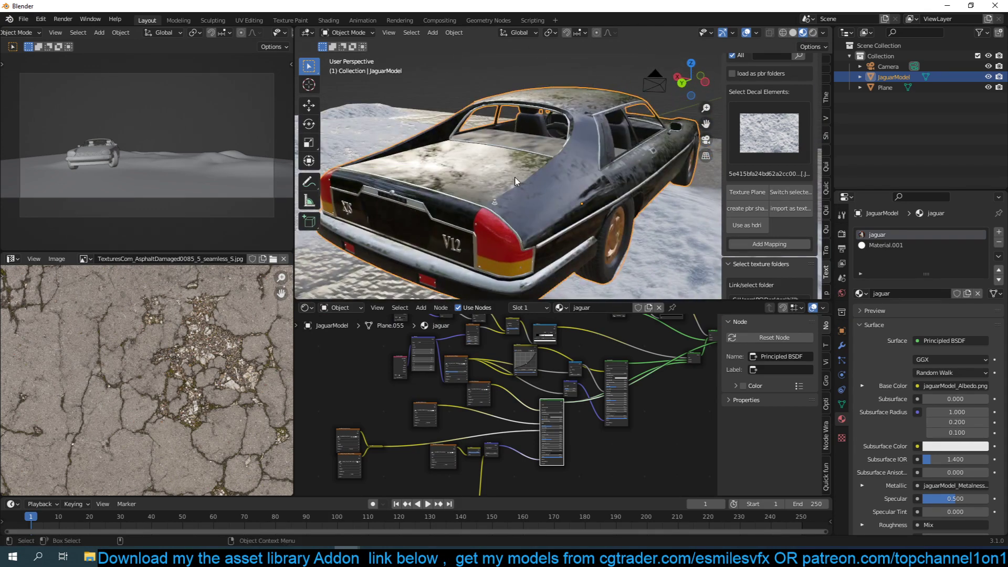
{"action": "middle_click_drag", "start_coordinate": [608, 181], "coordinate": [462, 179]}
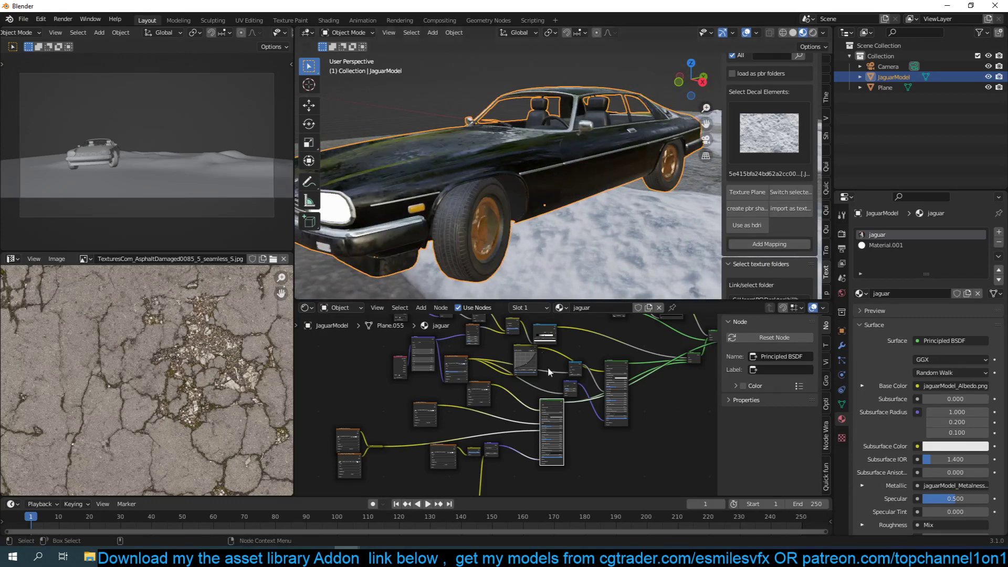
Select the image texture nodes that feed the base Principled BSDF to point out the car's original textures.
{"action": "middle_click_drag", "start_coordinate": [611, 405], "coordinate": [621, 371]}
{"action": "left_click_drag", "start_coordinate": [594, 460], "coordinate": [370, 399]}
{"action": "middle_click_drag", "start_coordinate": [580, 362], "coordinate": [562, 435]}
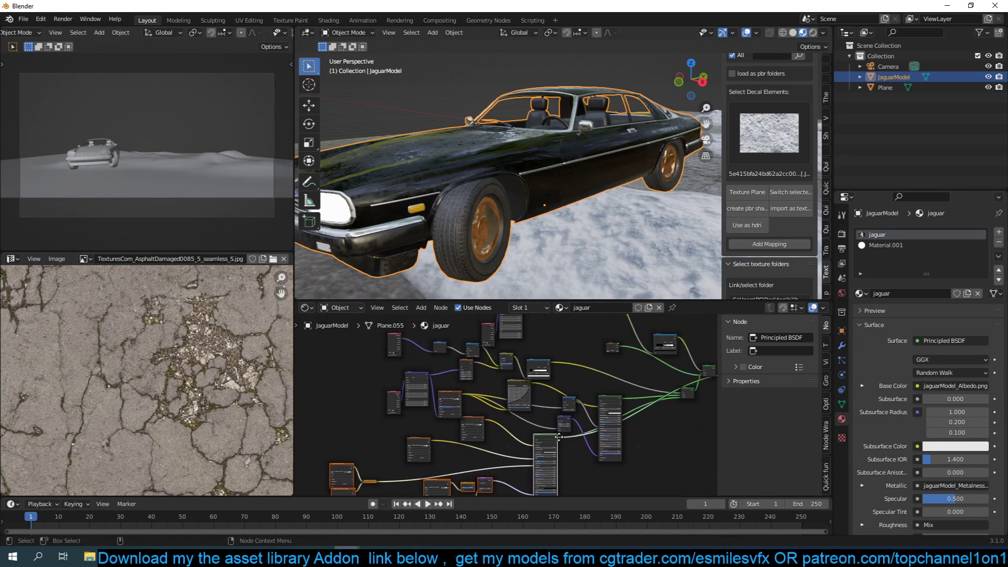
Preview the RGB Curves-fed rust Principled BSDF on the whole car and view it from the rear side.
{"action": "left_click", "coordinate": [608, 404], "text": "ctrl+shift"}
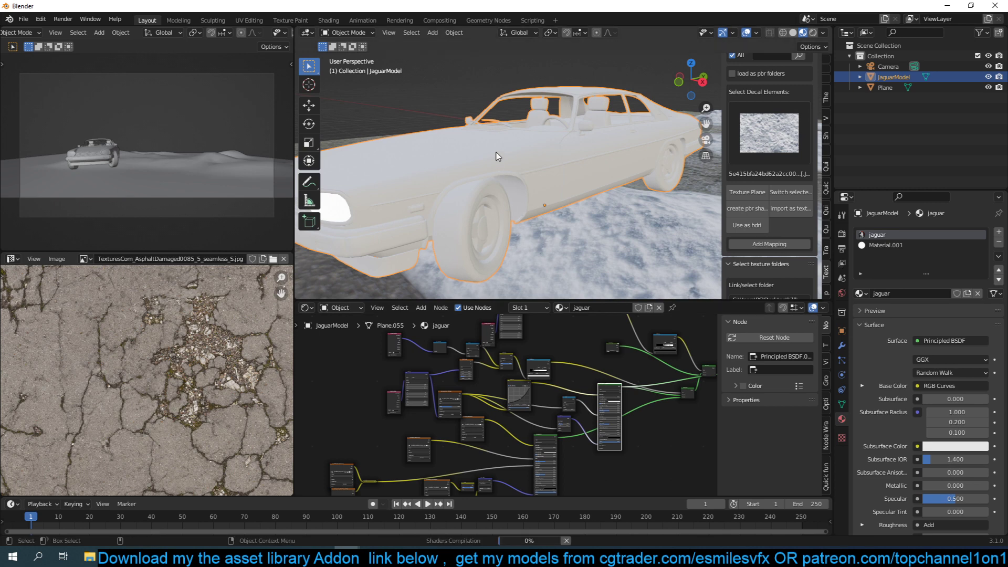
{"action": "middle_click_drag", "start_coordinate": [490, 177], "coordinate": [462, 220]}
{"action": "scroll", "coordinate": [625, 422], "scroll_direction": "up", "scroll_amount": 3}
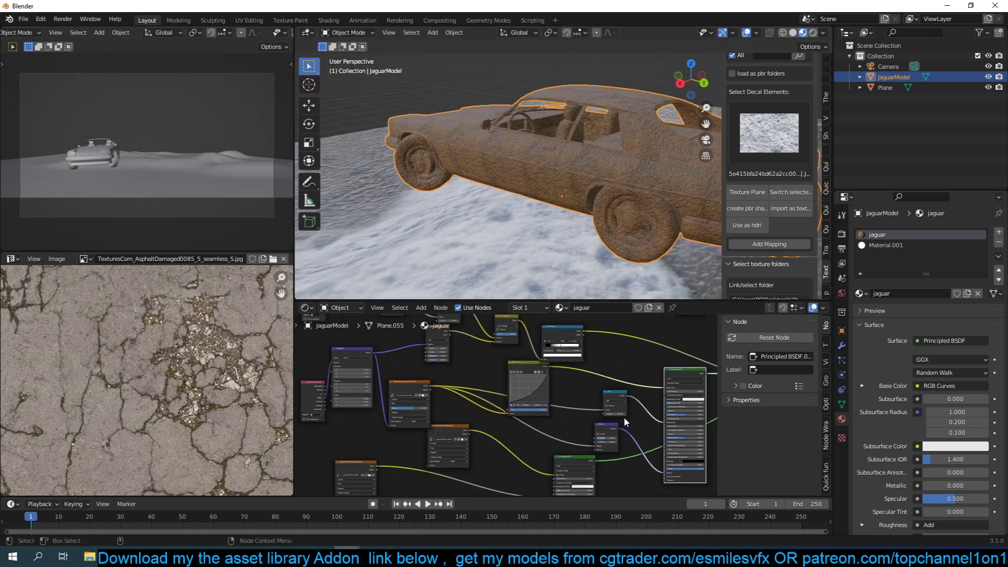
Trace the rust mask chain by selecting its ColorRamp and its Separate XYZ node.
{"action": "middle_click_drag", "start_coordinate": [624, 422], "coordinate": [530, 411]}
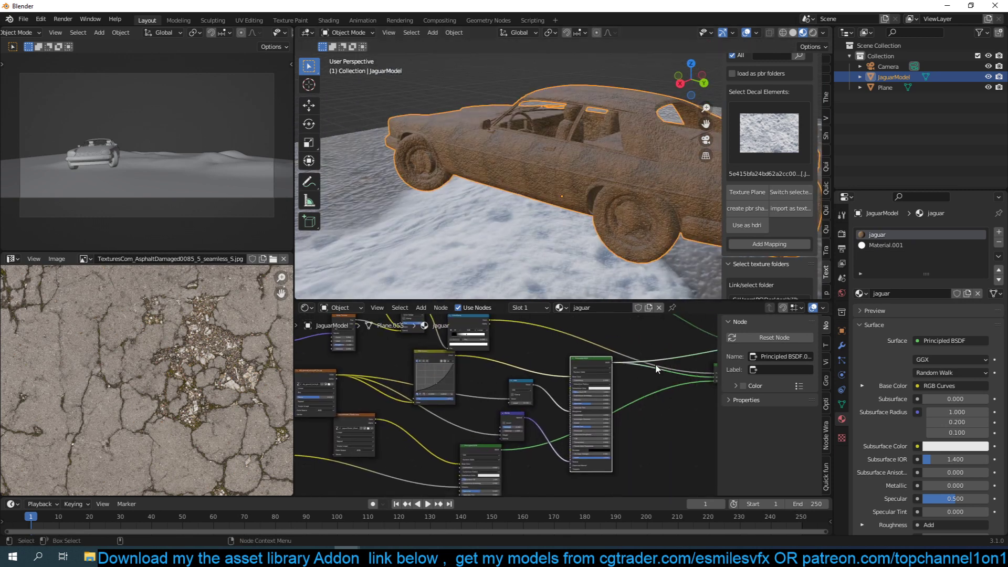
{"action": "middle_click_drag", "start_coordinate": [656, 367], "coordinate": [712, 422]}
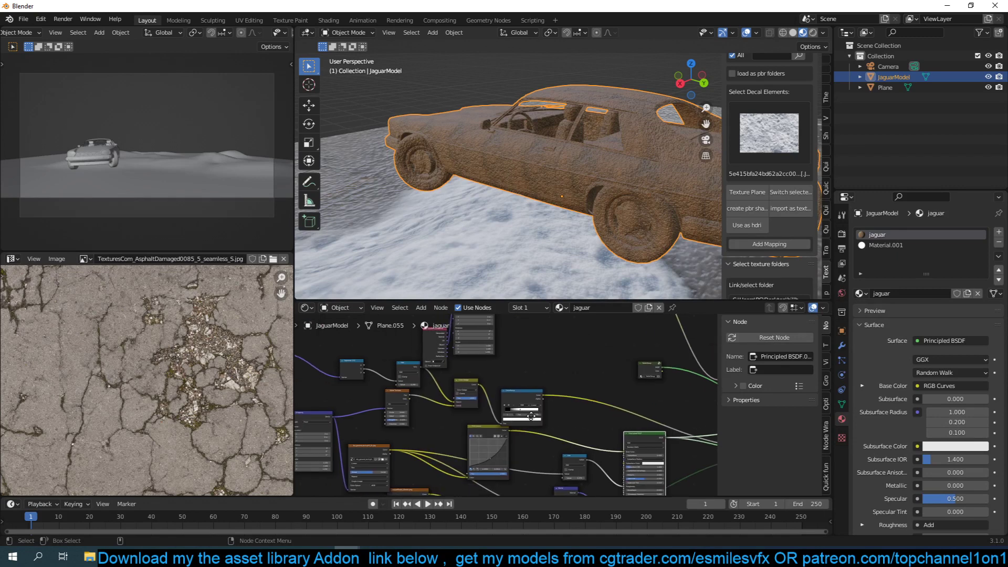
{"action": "middle_click_drag", "start_coordinate": [495, 410], "coordinate": [583, 410]}
{"action": "scroll", "coordinate": [583, 411], "scroll_direction": "up", "scroll_amount": 2}
{"action": "left_click_drag", "start_coordinate": [606, 391], "coordinate": [614, 363]}
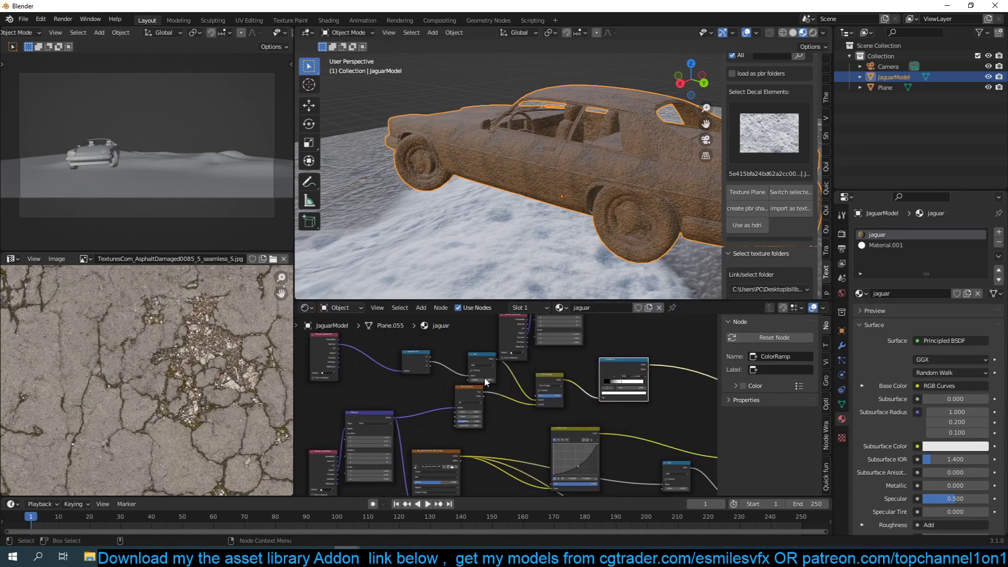
{"action": "middle_click_drag", "start_coordinate": [484, 380], "coordinate": [531, 411]}
{"action": "left_click_drag", "start_coordinate": [457, 387], "coordinate": [428, 385]}
{"action": "left_click", "coordinate": [428, 384]}
{"action": "scroll", "coordinate": [428, 384], "scroll_direction": "up", "scroll_amount": 3}
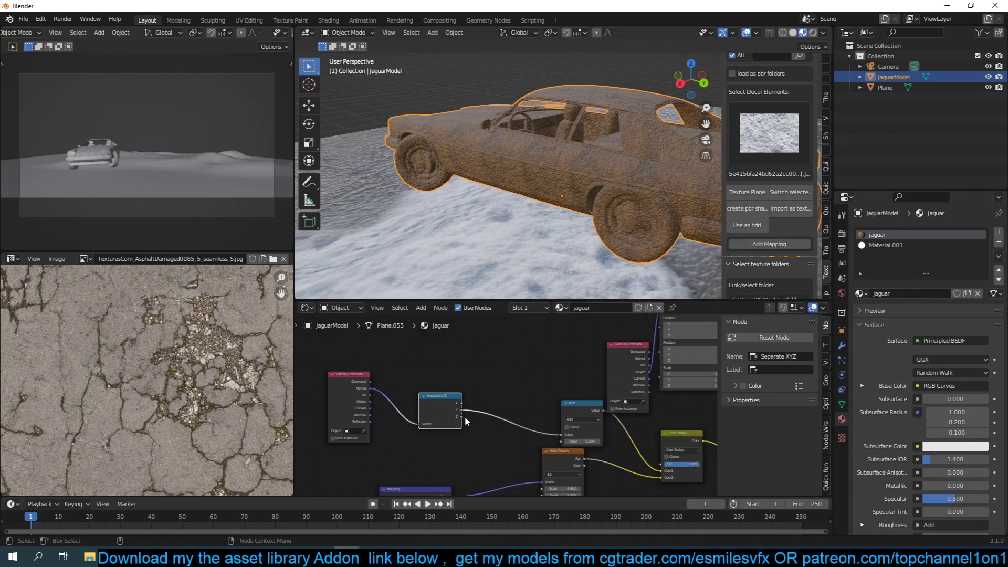
Preview the Add math node fed by the normal's Y component and inspect the shading on the car's sides.
{"action": "left_click_drag", "start_coordinate": [584, 391], "coordinate": [531, 388]}
{"action": "left_click", "coordinate": [530, 389], "text": "ctrl+shift"}
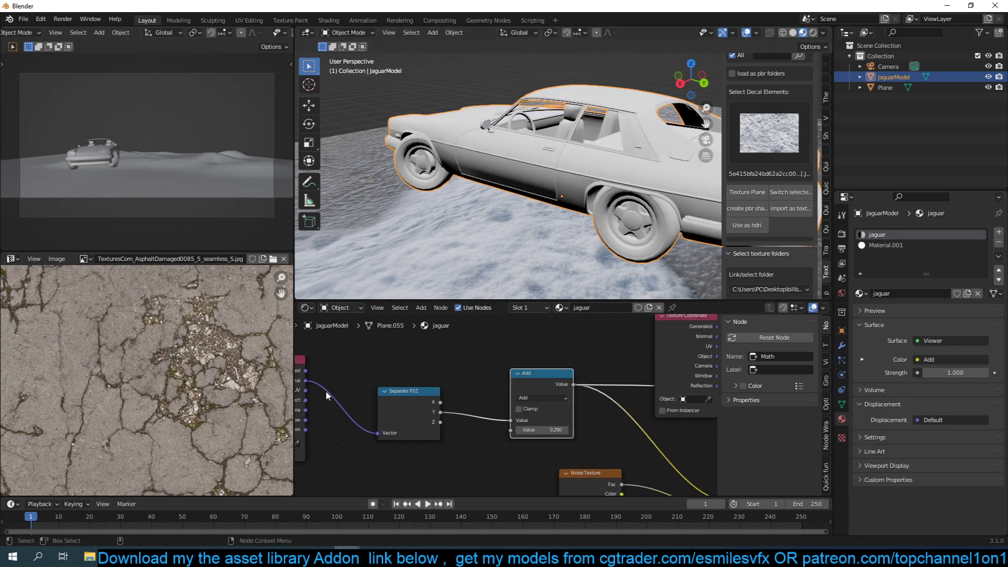
{"action": "scroll", "coordinate": [320, 388], "scroll_direction": "up", "scroll_amount": 2}
{"action": "middle_click_drag", "start_coordinate": [554, 209], "coordinate": [578, 208]}
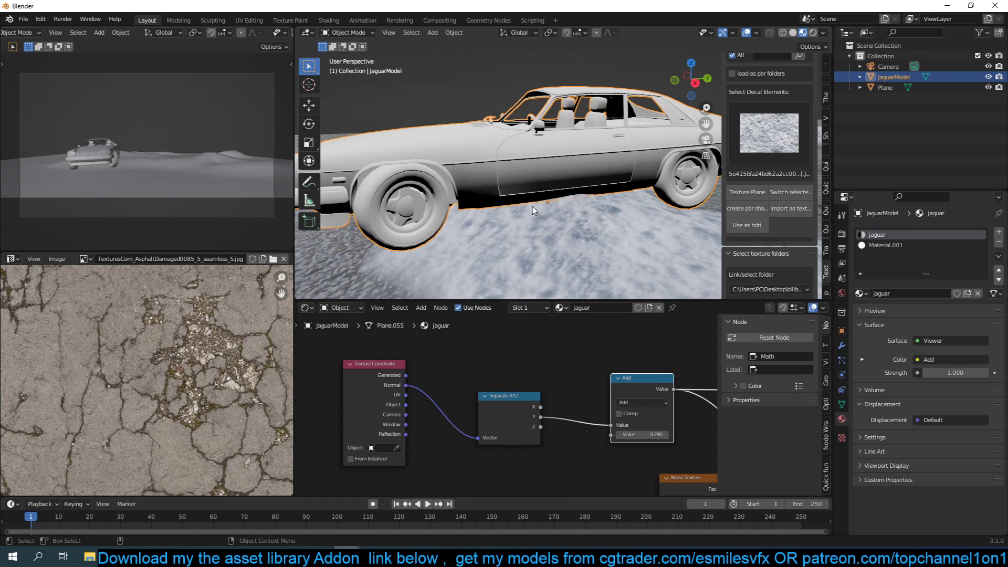
{"action": "middle_click_drag", "start_coordinate": [557, 230], "coordinate": [598, 232]}
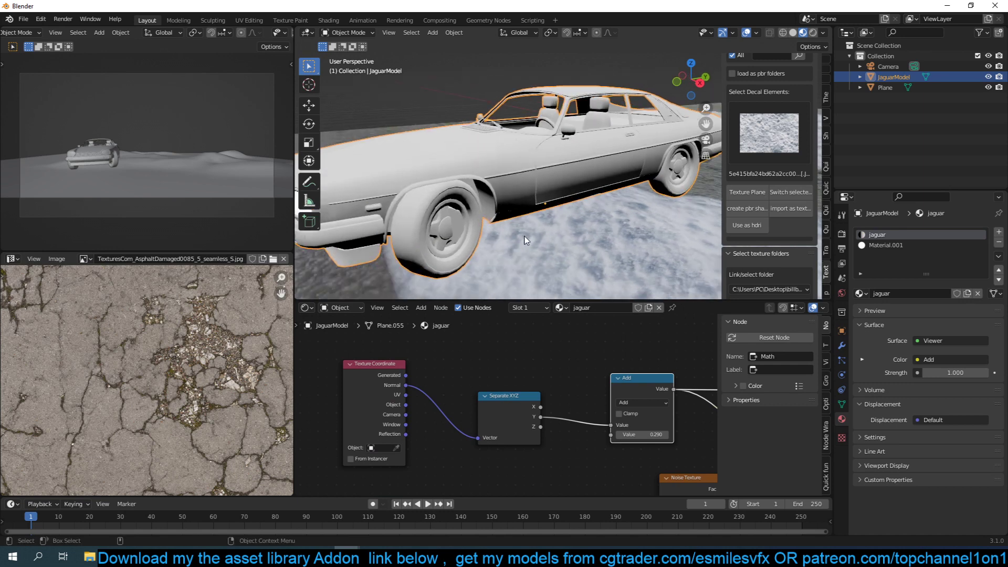
{"action": "middle_click_drag", "start_coordinate": [525, 240], "coordinate": [574, 164]}
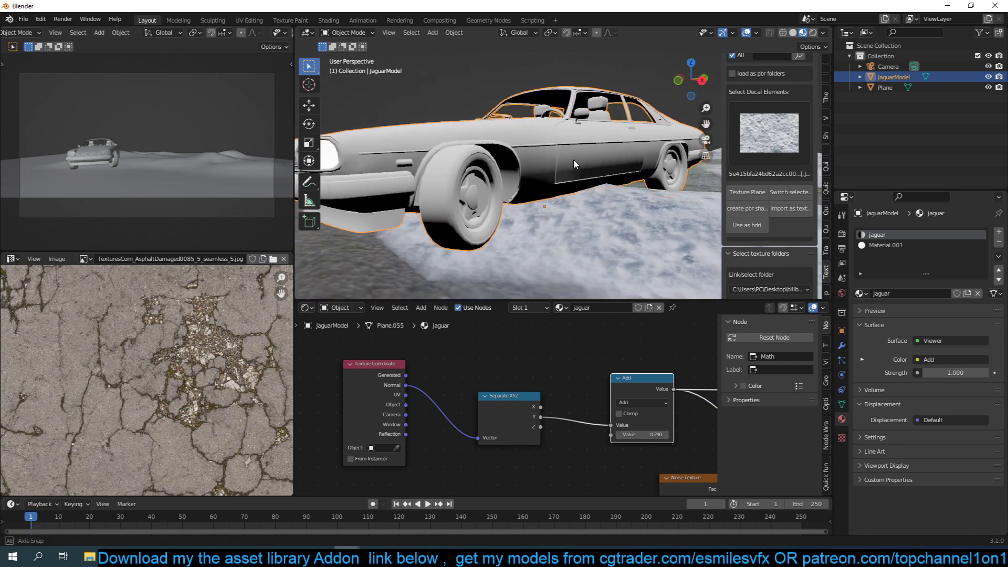
Draw a blue downward annotation arrow beside the car to indicate the mask direction.
{"action": "left_click", "coordinate": [309, 182]}
{"action": "left_click_drag", "start_coordinate": [569, 160], "coordinate": [565, 220]}
{"action": "middle_click_drag", "start_coordinate": [586, 190], "coordinate": [515, 187]}
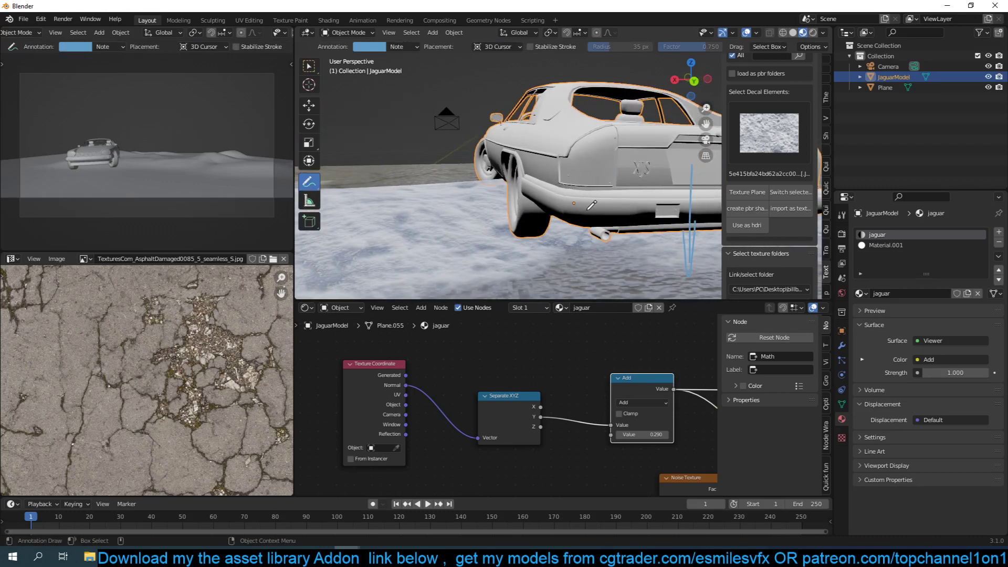
{"action": "mouse_move", "coordinate": [628, 200]}
{"action": "middle_mouse_down"}
{"action": "mouse_move", "coordinate": [642, 227]}
{"action": "mouse_move", "coordinate": [633, 212]}
{"action": "middle_mouse_up"}
{"action": "left_click_drag", "start_coordinate": [606, 207], "coordinate": [613, 145]}
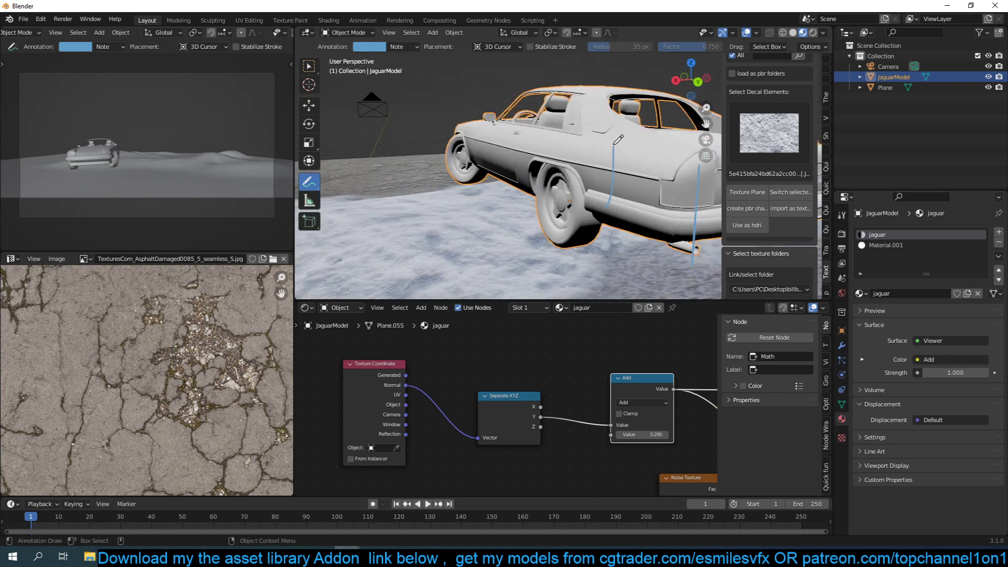
{"action": "key", "text": "ctrl+z"}
Switch to the Move tool, set the rust mask's Add value to 0.090 and inspect the car's lower doors.
{"action": "left_click", "coordinate": [309, 105]}
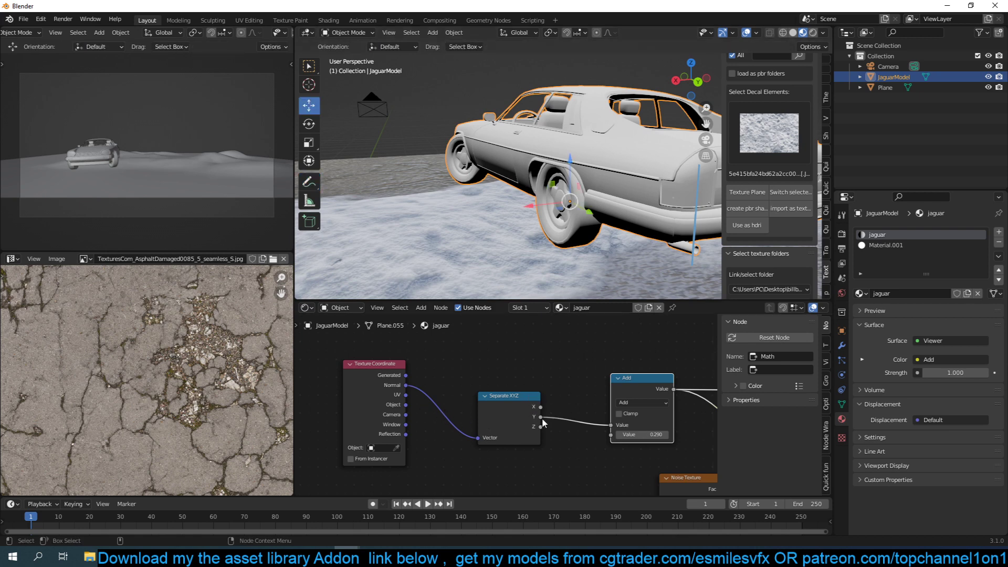
{"action": "middle_click_drag", "start_coordinate": [617, 402], "coordinate": [524, 387]}
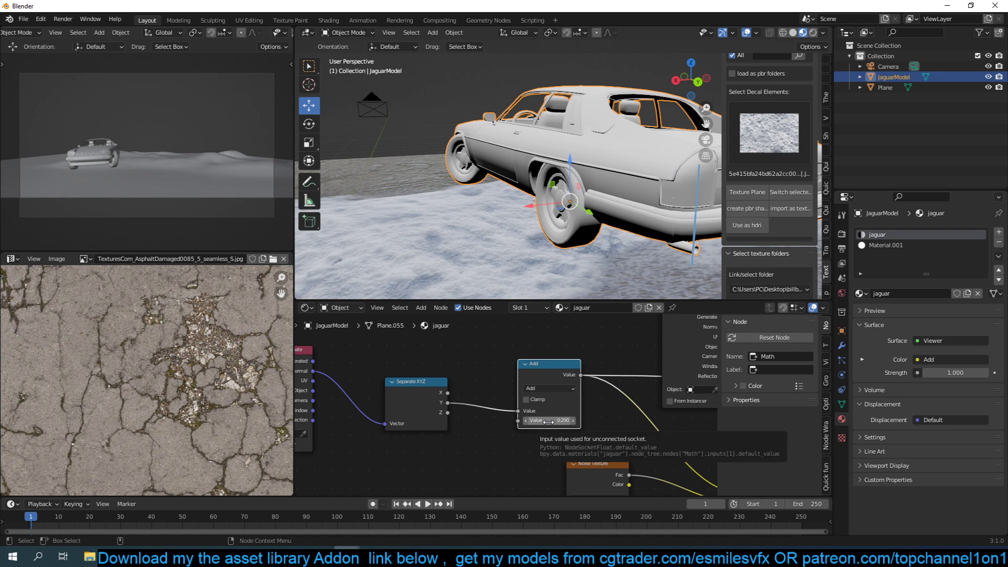
{"action": "mouse_move", "coordinate": [548, 421]}
{"action": "left_mouse_down"}
{"action": "mouse_move", "coordinate": [562, 422]}
{"action": "mouse_move", "coordinate": [504, 421]}
{"action": "mouse_move", "coordinate": [541, 422]}
{"action": "left_mouse_up"}
{"action": "scroll", "coordinate": [546, 420], "scroll_direction": "down", "scroll_amount": 3}
{"action": "middle_click_drag", "start_coordinate": [546, 420], "coordinate": [517, 392]}
{"action": "middle_click_drag", "start_coordinate": [569, 201], "coordinate": [600, 206]}
{"action": "scroll", "coordinate": [476, 159], "scroll_direction": "up", "scroll_amount": 5}
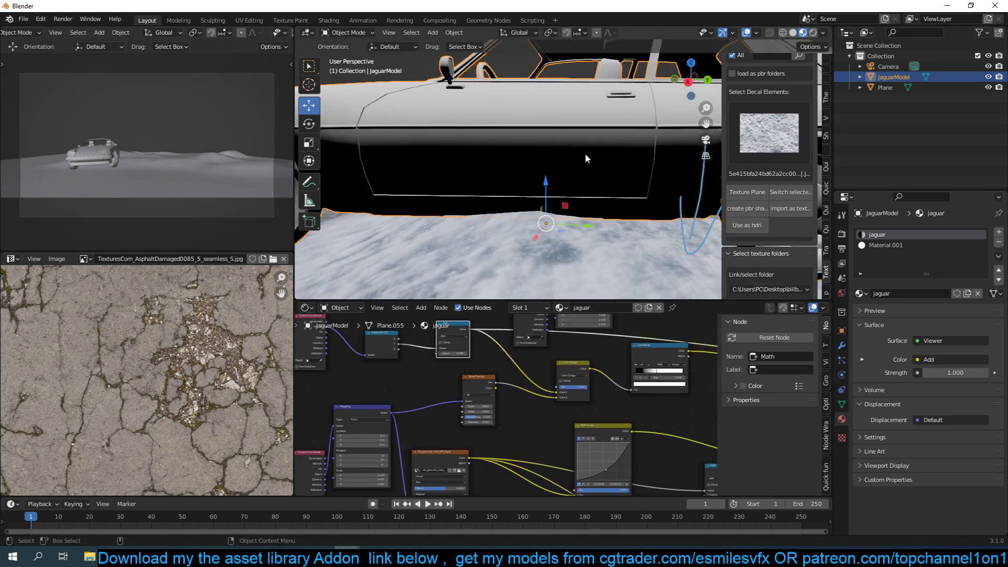
{"action": "middle_click_drag", "start_coordinate": [586, 158], "coordinate": [539, 153]}
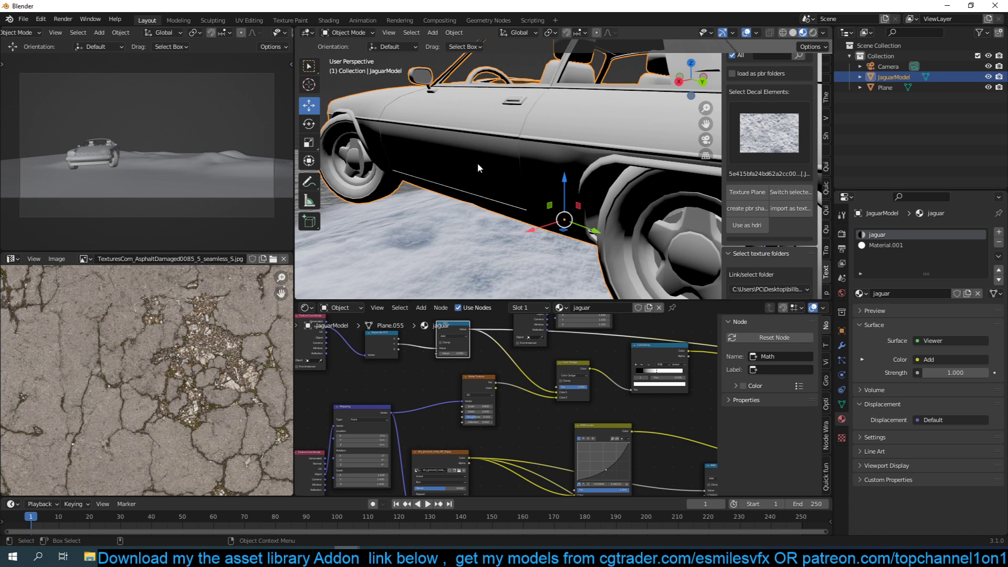
Preview the Noise Texture that breaks up the rust mask on the car.
{"action": "middle_click_drag", "start_coordinate": [542, 385], "coordinate": [604, 357]}
{"action": "left_click", "coordinate": [551, 360], "text": "ctrl+shift"}
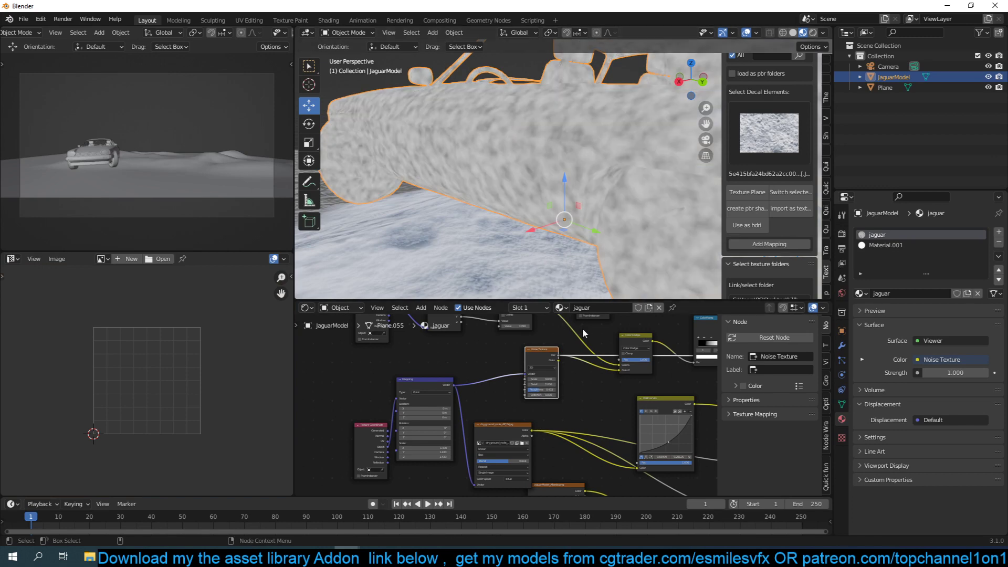
{"action": "scroll", "coordinate": [582, 330], "scroll_direction": "up", "scroll_amount": 3}
{"action": "middle_click_drag", "start_coordinate": [578, 339], "coordinate": [513, 367]}
Preview the Color Dodge mix of the Add result and the noise, and inspect the mask along the car's side and rear.
{"action": "left_click", "coordinate": [588, 362], "text": "ctrl+shift"}
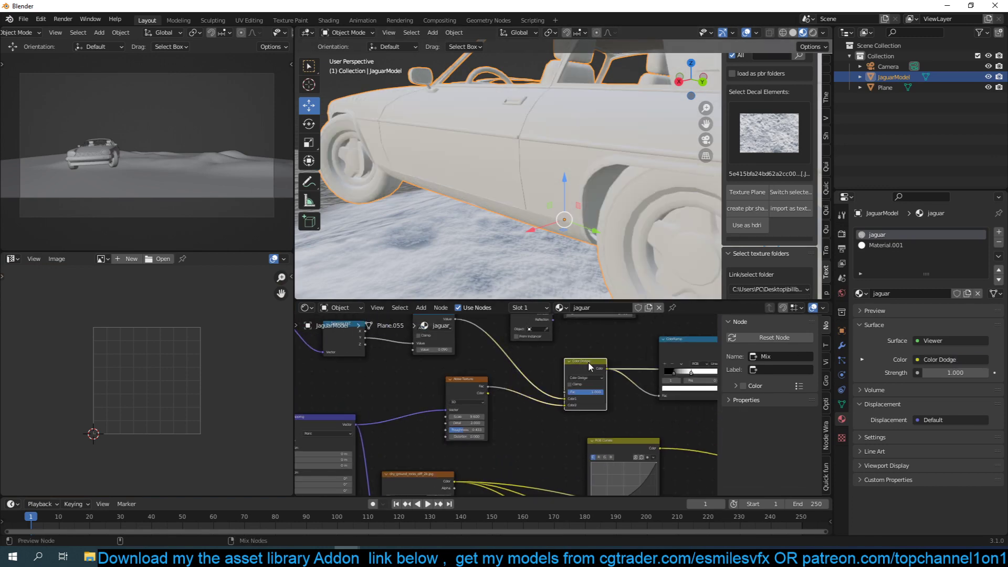
{"action": "middle_click_drag", "start_coordinate": [420, 199], "coordinate": [471, 207]}
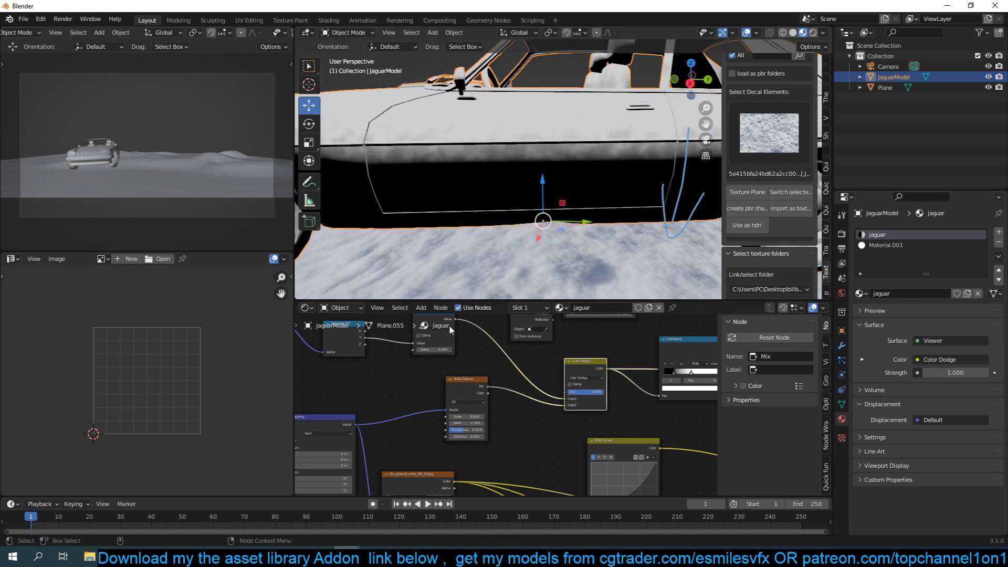
{"action": "middle_click_drag", "start_coordinate": [450, 340], "coordinate": [481, 379]}
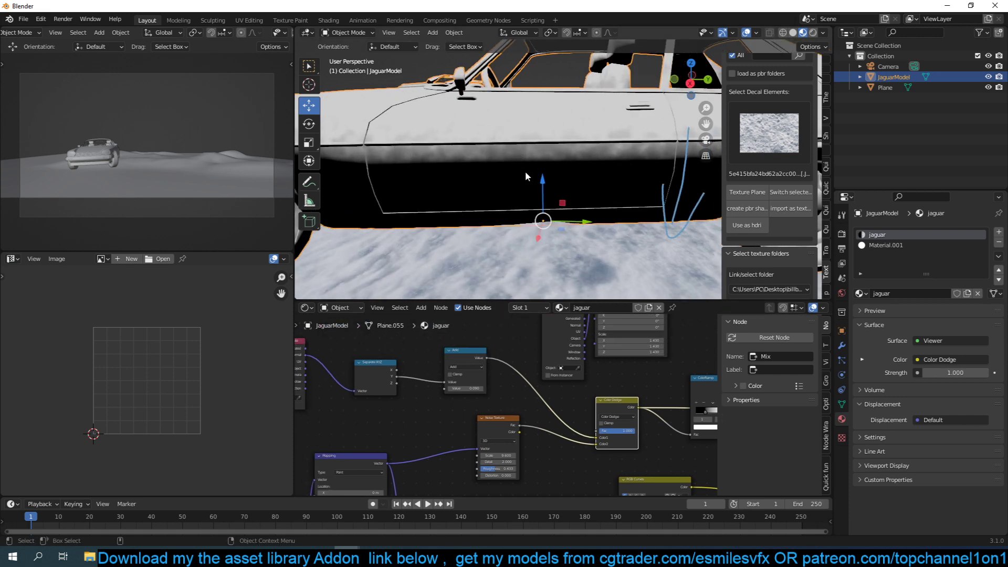
{"action": "scroll", "coordinate": [525, 171], "scroll_direction": "down", "scroll_amount": 4}
{"action": "middle_click_drag", "start_coordinate": [590, 172], "coordinate": [622, 201]}
{"action": "middle_click_drag", "start_coordinate": [665, 389], "coordinate": [606, 389]}
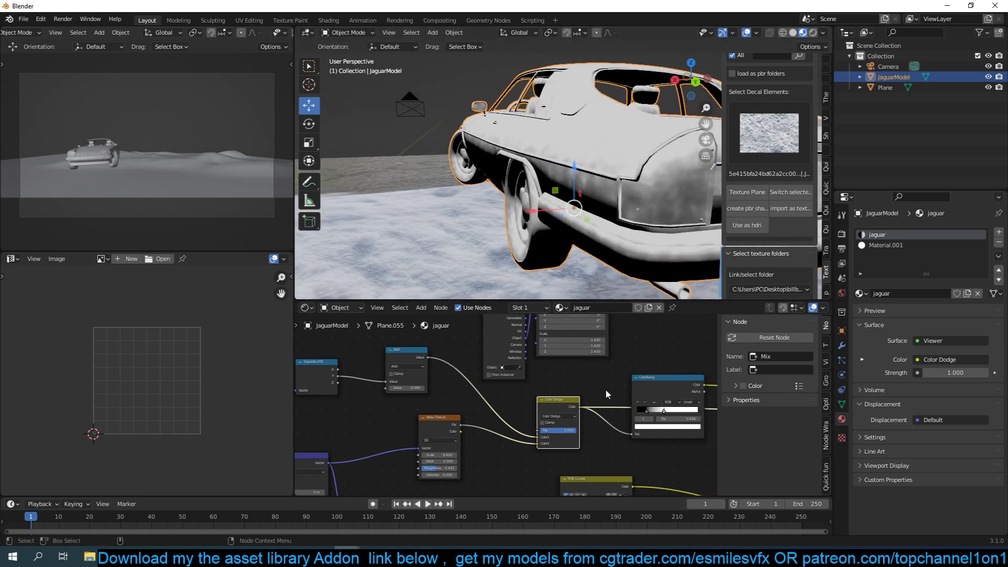
Preview the rust mask's ColorRamp and inspect its sharpened black and white edge along the car's side.
{"action": "left_click", "coordinate": [688, 386], "text": "ctrl+shift"}
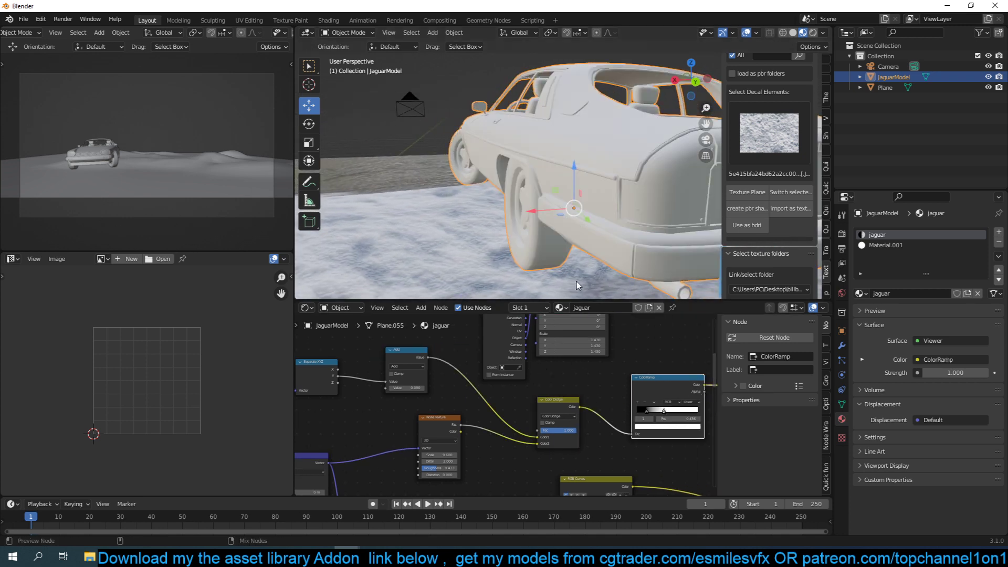
{"action": "middle_click_drag", "start_coordinate": [504, 179], "coordinate": [502, 150]}
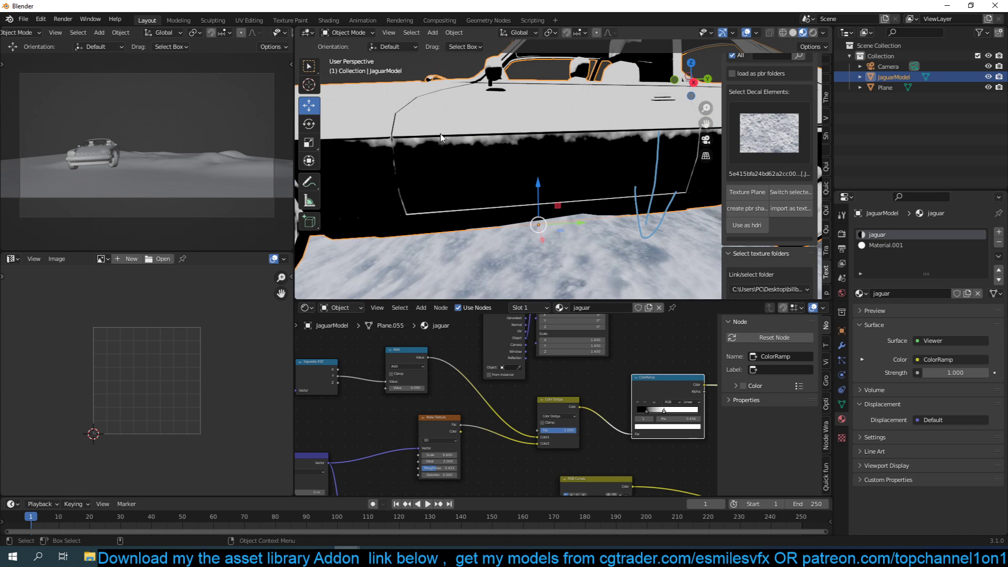
{"action": "scroll", "coordinate": [591, 141], "scroll_direction": "down", "scroll_amount": 4}
{"action": "middle_click_drag", "start_coordinate": [591, 141], "coordinate": [588, 195]}
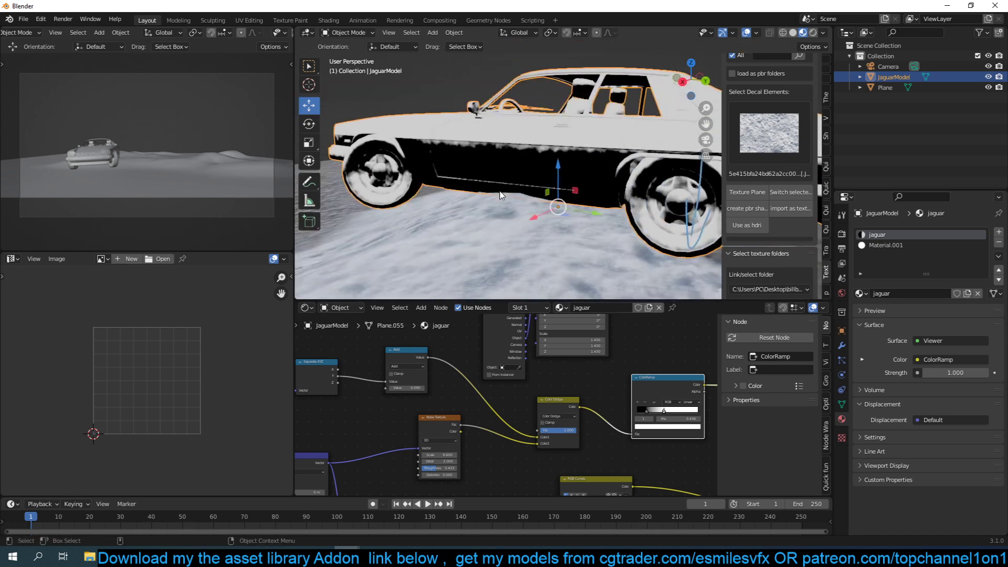
{"action": "middle_click_drag", "start_coordinate": [630, 236], "coordinate": [606, 289]}
{"action": "scroll", "coordinate": [513, 434], "scroll_direction": "down", "scroll_amount": 6}
Preview the Mix Shader that blends the base and rust Principled BSDFs, and inspect the rust on the lower body.
{"action": "middle_click_drag", "start_coordinate": [669, 466], "coordinate": [459, 392]}
{"action": "middle_click_drag", "start_coordinate": [542, 402], "coordinate": [531, 386]}
{"action": "scroll", "coordinate": [534, 386], "scroll_direction": "up", "scroll_amount": 1}
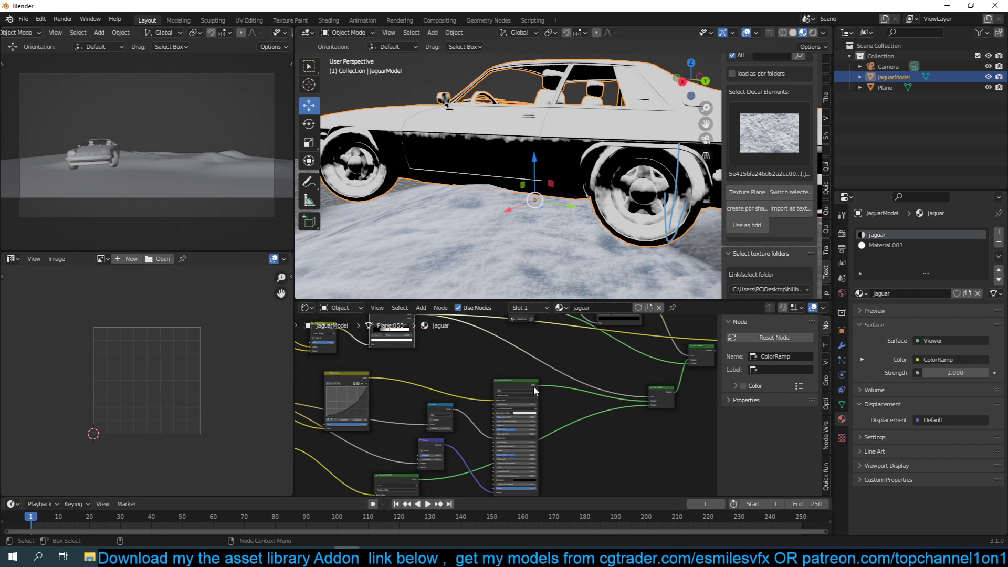
{"action": "left_click", "coordinate": [664, 397], "text": "ctrl+shift"}
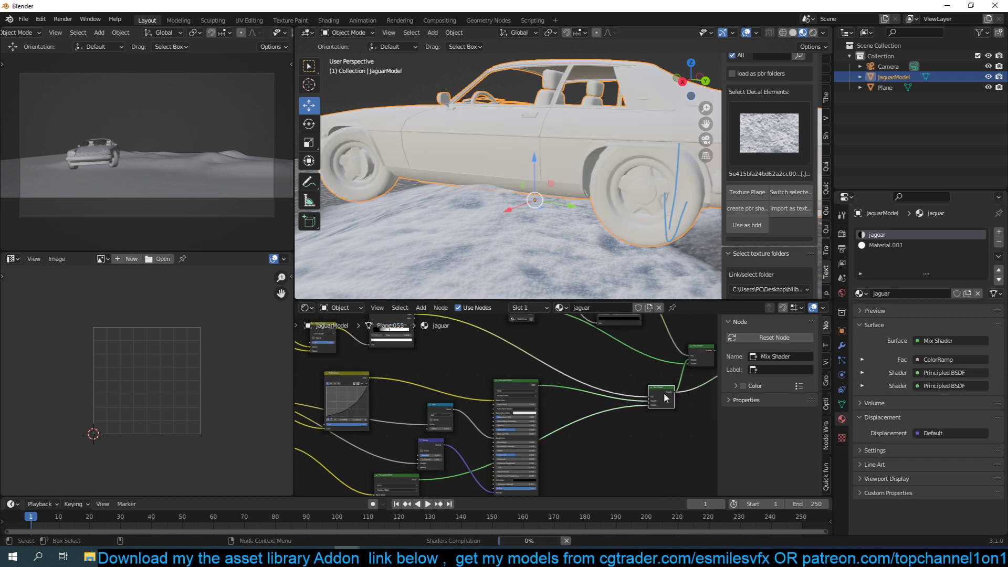
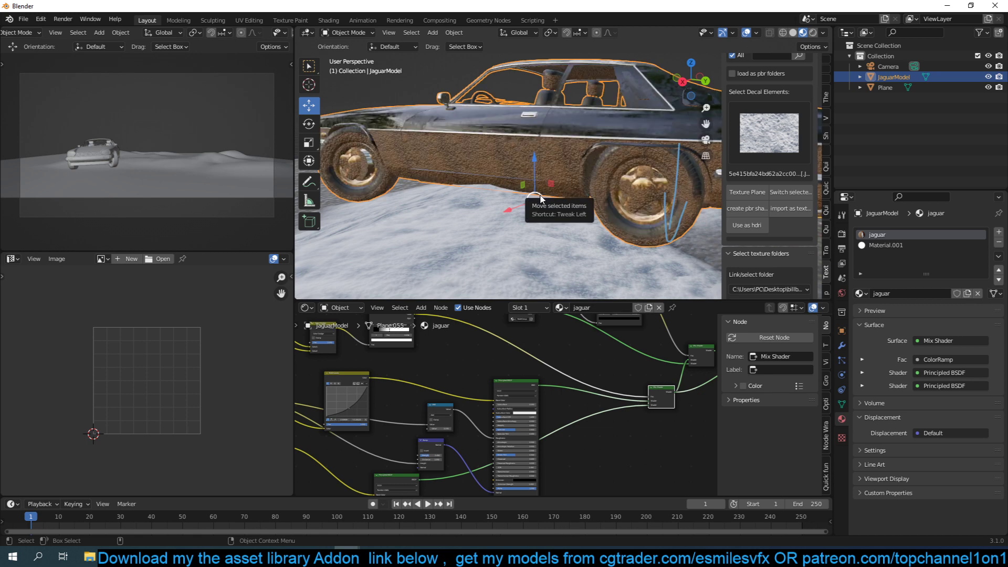
{"action": "middle_click_drag", "start_coordinate": [541, 198], "coordinate": [477, 159]}
Raise the rust mask's Add value to 0.400 to reduce the rust on the lower body.
{"action": "mouse_move", "coordinate": [417, 367]}
{"action": "middle_mouse_down"}
{"action": "mouse_move", "coordinate": [439, 395]}
{"action": "mouse_move", "coordinate": [527, 412]}
{"action": "mouse_move", "coordinate": [497, 430]}
{"action": "middle_mouse_up"}
{"action": "scroll", "coordinate": [490, 395], "scroll_direction": "up", "scroll_amount": 2}
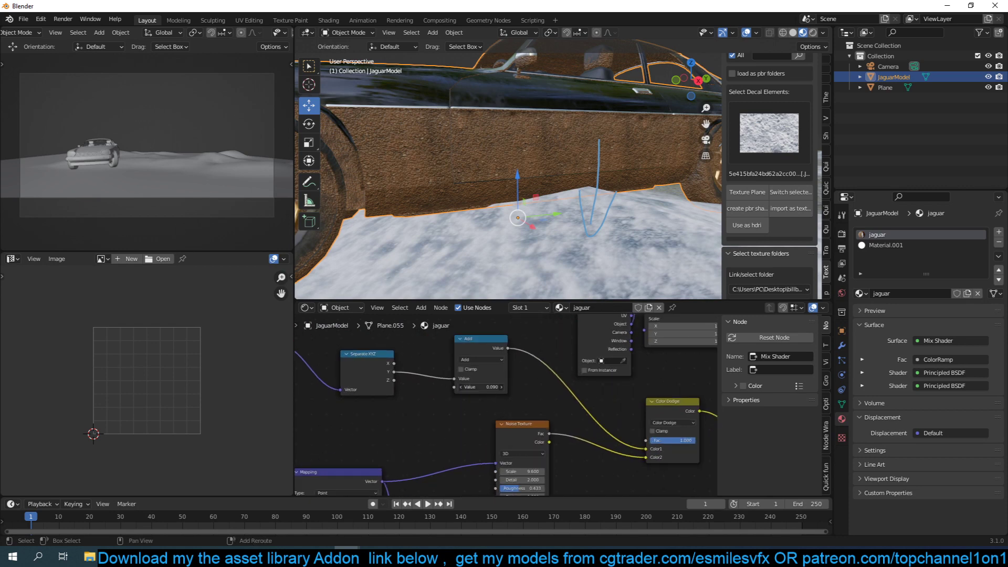
{"action": "left_click_drag", "start_coordinate": [488, 387], "coordinate": [492, 387]}
{"action": "scroll", "coordinate": [567, 212], "scroll_direction": "down", "scroll_amount": 3}
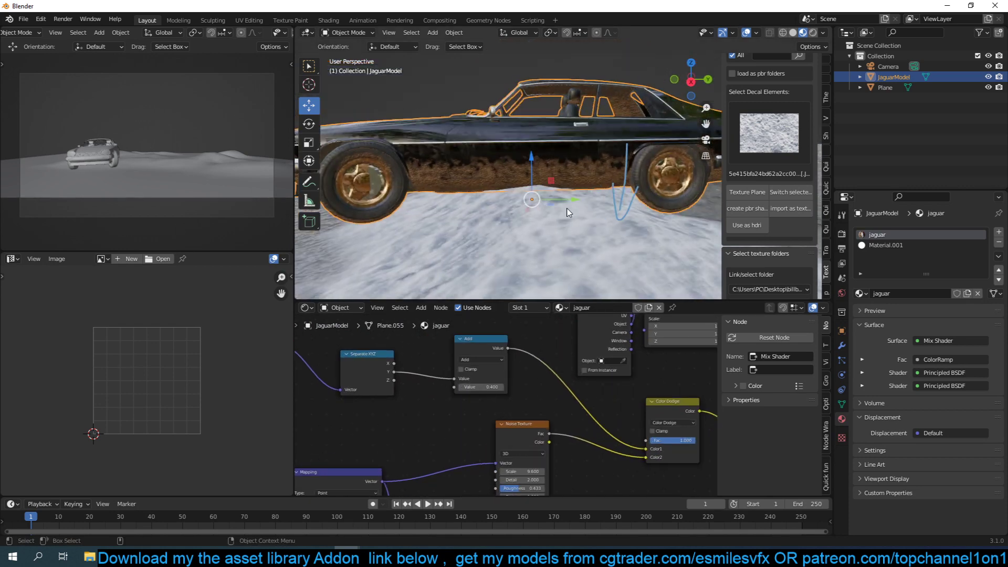
Darken the rust color by bending the RGB Curves midpoint lower, and check the car's sides.
{"action": "middle_click_drag", "start_coordinate": [694, 427], "coordinate": [525, 389]}
{"action": "middle_click_drag", "start_coordinate": [613, 397], "coordinate": [502, 398]}
{"action": "scroll", "coordinate": [510, 404], "scroll_direction": "down", "scroll_amount": 2}
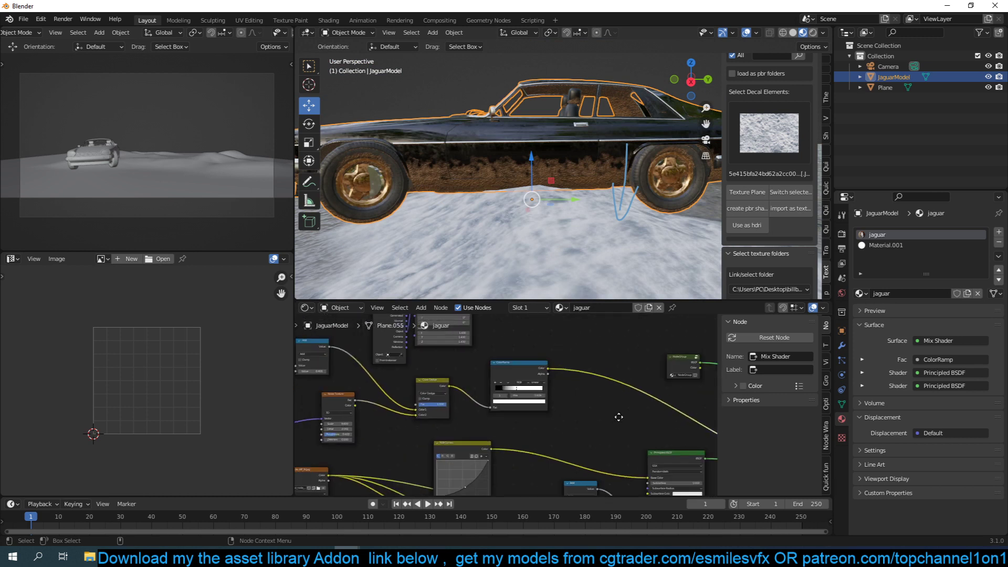
{"action": "middle_click_drag", "start_coordinate": [569, 448], "coordinate": [606, 380]}
{"action": "scroll", "coordinate": [531, 416], "scroll_direction": "up", "scroll_amount": 2}
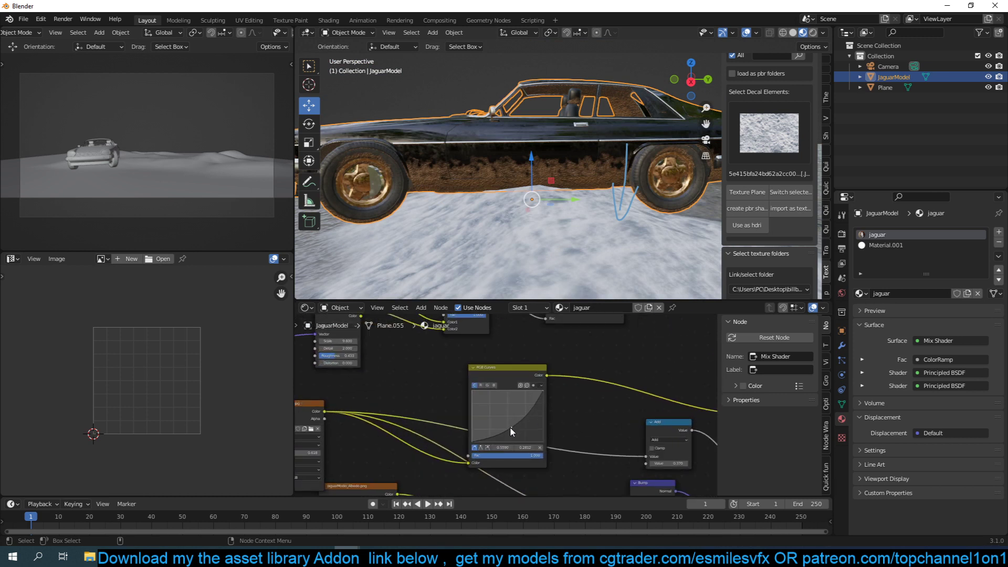
{"action": "left_click_drag", "start_coordinate": [512, 430], "coordinate": [516, 435]}
{"action": "middle_click_drag", "start_coordinate": [598, 161], "coordinate": [511, 162]}
{"action": "middle_click_drag", "start_coordinate": [604, 204], "coordinate": [567, 226]}
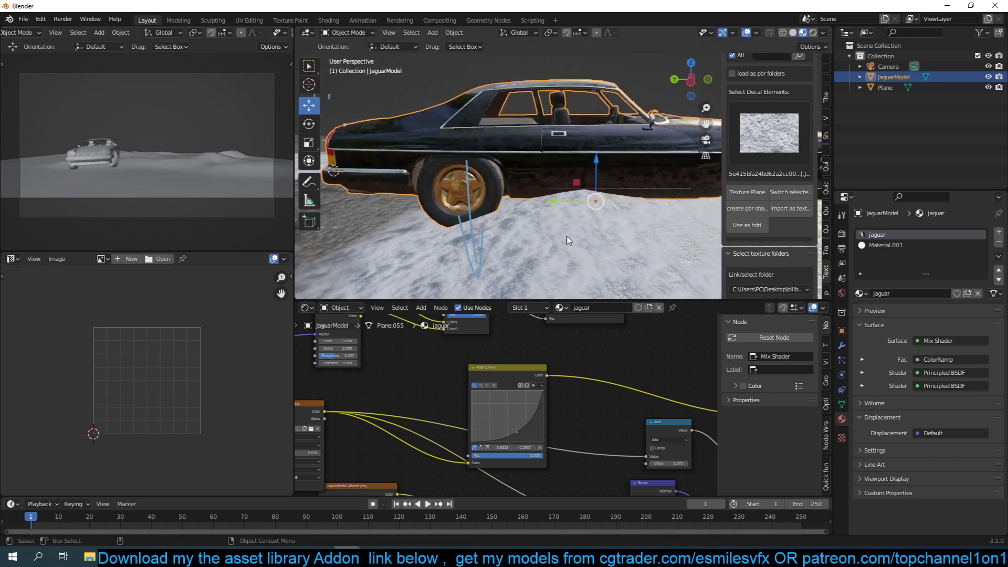
Preview the snow mask's Add node, fed by the Normal coordinate through Separate XYZ, on the car.
{"action": "scroll", "coordinate": [640, 387], "scroll_direction": "down", "scroll_amount": 3}
{"action": "middle_click_drag", "start_coordinate": [640, 386], "coordinate": [486, 425]}
{"action": "scroll", "coordinate": [486, 430], "scroll_direction": "down", "scroll_amount": 2}
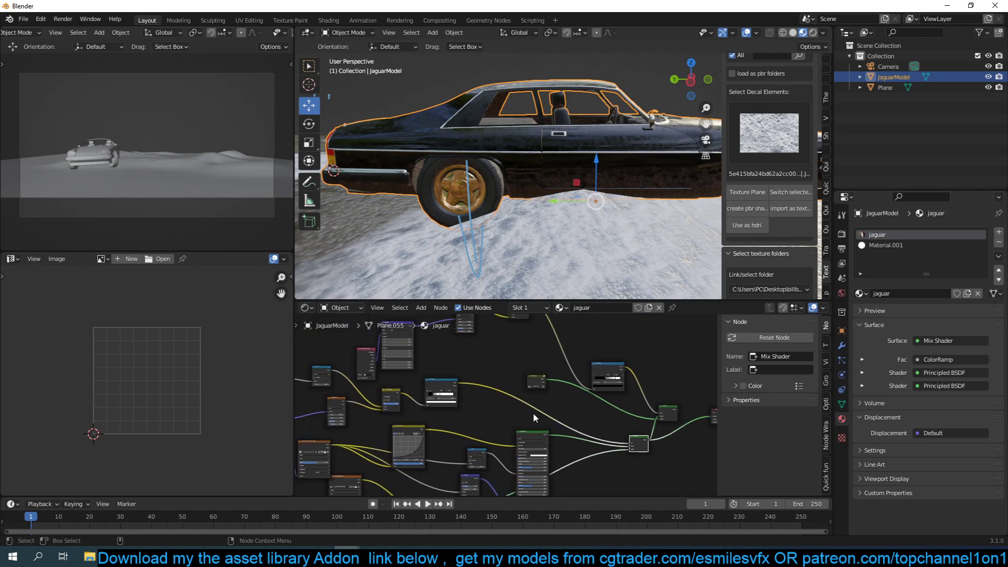
{"action": "middle_click_drag", "start_coordinate": [572, 157], "coordinate": [530, 124]}
{"action": "scroll", "coordinate": [591, 337], "scroll_direction": "down", "scroll_amount": 2}
{"action": "middle_click_drag", "start_coordinate": [591, 337], "coordinate": [659, 416]}
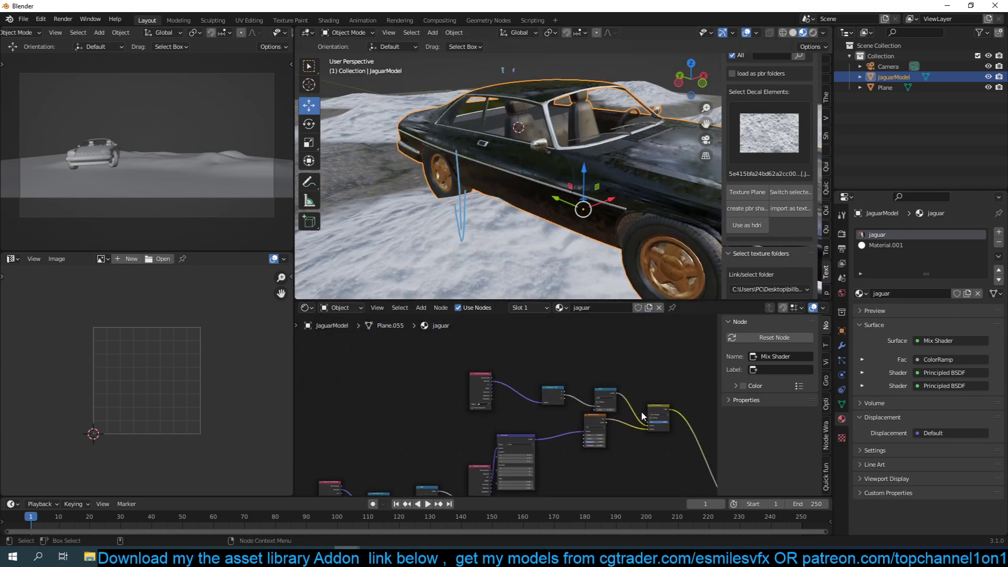
{"action": "scroll", "coordinate": [568, 425], "scroll_direction": "up", "scroll_amount": 4}
{"action": "middle_click_drag", "start_coordinate": [476, 393], "coordinate": [522, 363]}
{"action": "scroll", "coordinate": [522, 410], "scroll_direction": "up", "scroll_amount": 3}
{"action": "scroll", "coordinate": [492, 370], "scroll_direction": "up", "scroll_amount": 2}
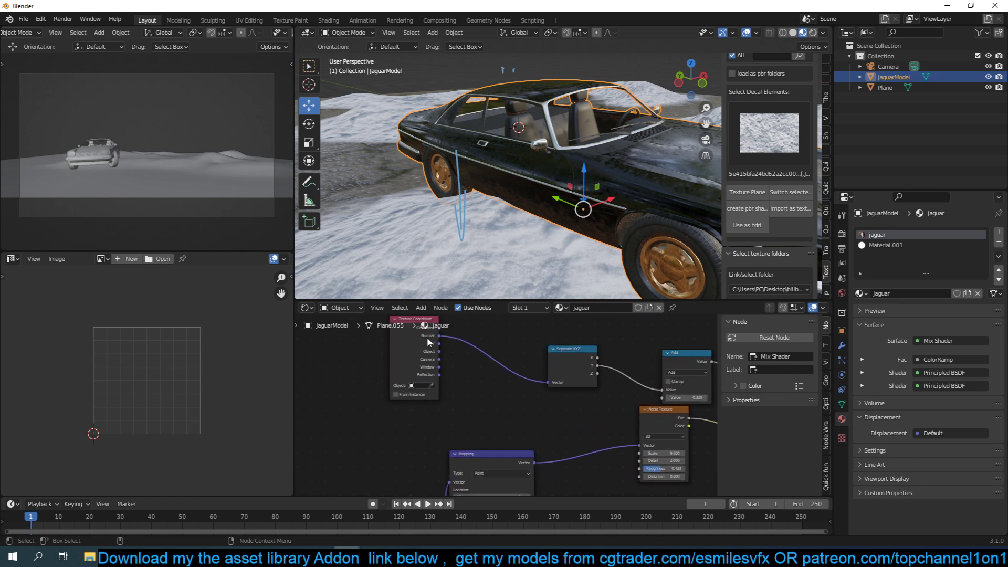
{"action": "middle_click_drag", "start_coordinate": [427, 336], "coordinate": [433, 367]}
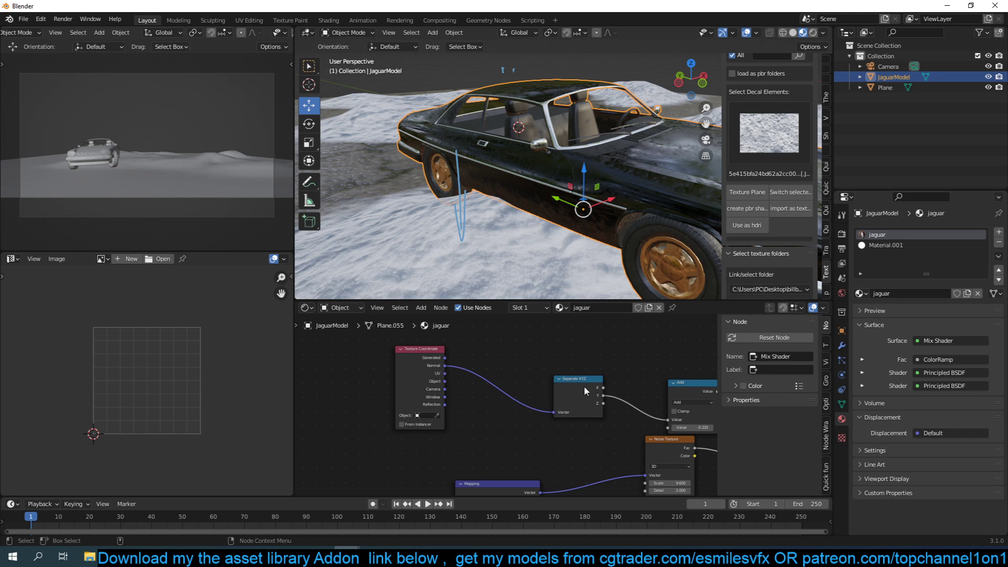
{"action": "middle_click_drag", "start_coordinate": [592, 398], "coordinate": [541, 385]}
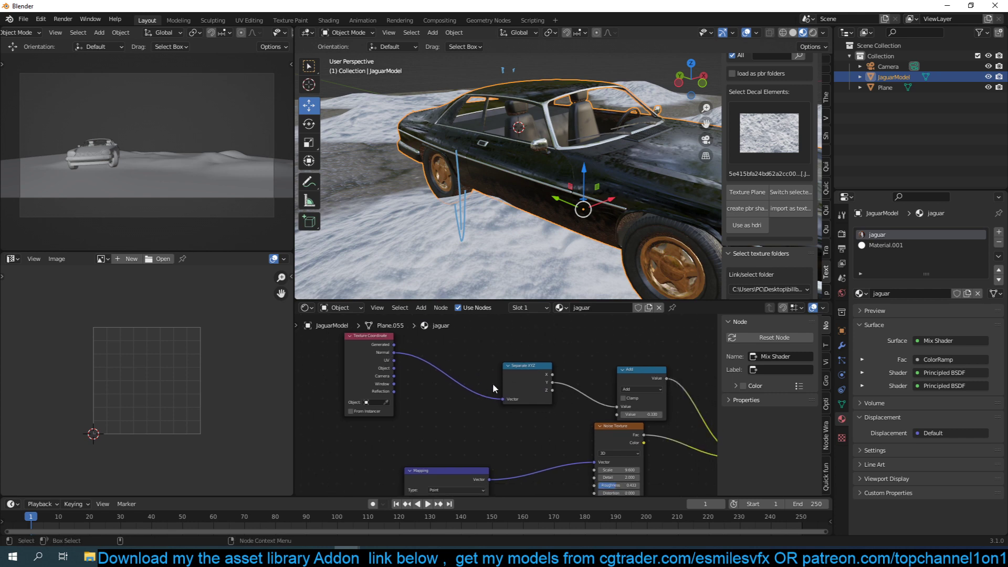
{"action": "left_click", "coordinate": [644, 380], "text": "ctrl+shift"}
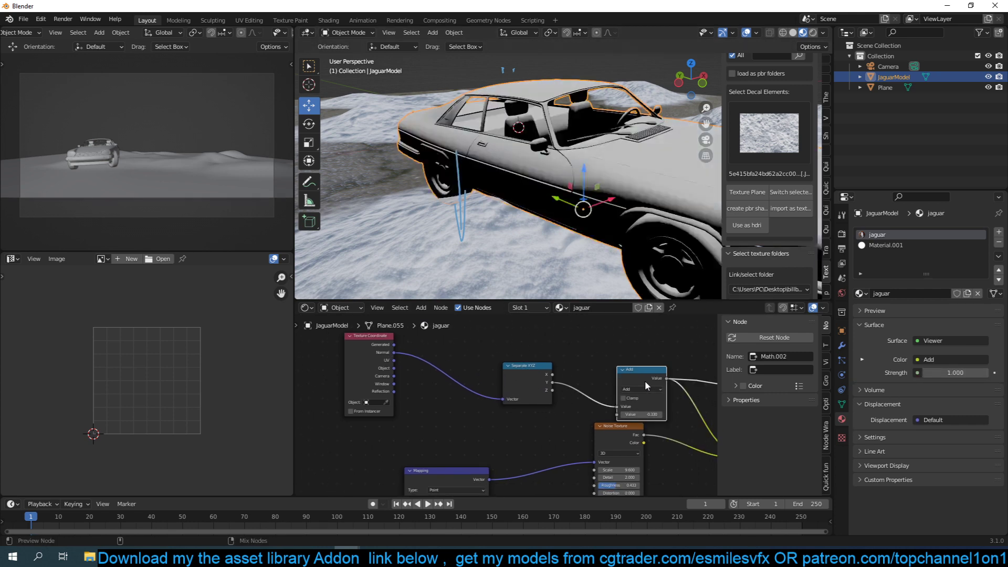
Preview the Color Dodge node that combines the snow mask with the Noise Texture, and inspect its broken edge on the car.
{"action": "scroll", "coordinate": [616, 348], "scroll_direction": "down", "scroll_amount": 2}
{"action": "scroll", "coordinate": [616, 348], "scroll_direction": "down", "scroll_amount": 5}
{"action": "middle_click_drag", "start_coordinate": [565, 452], "coordinate": [563, 405]}
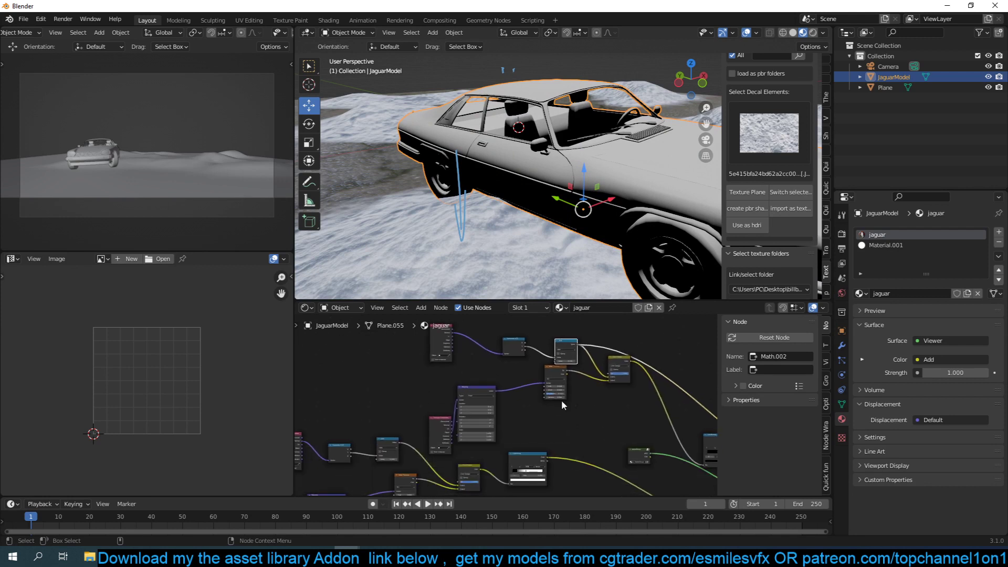
{"action": "scroll", "coordinate": [562, 404], "scroll_direction": "up", "scroll_amount": 4}
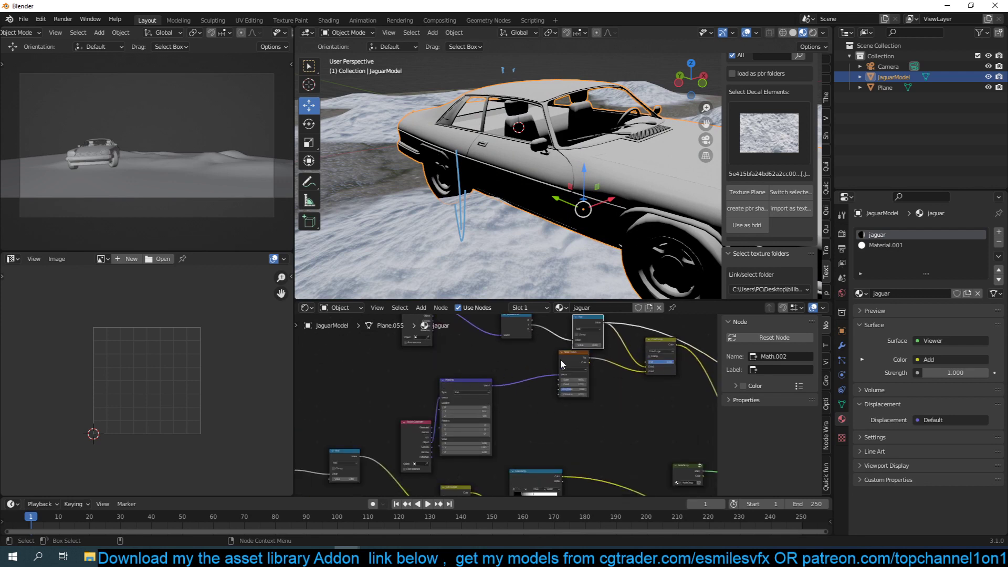
{"action": "middle_click_drag", "start_coordinate": [584, 363], "coordinate": [525, 379]}
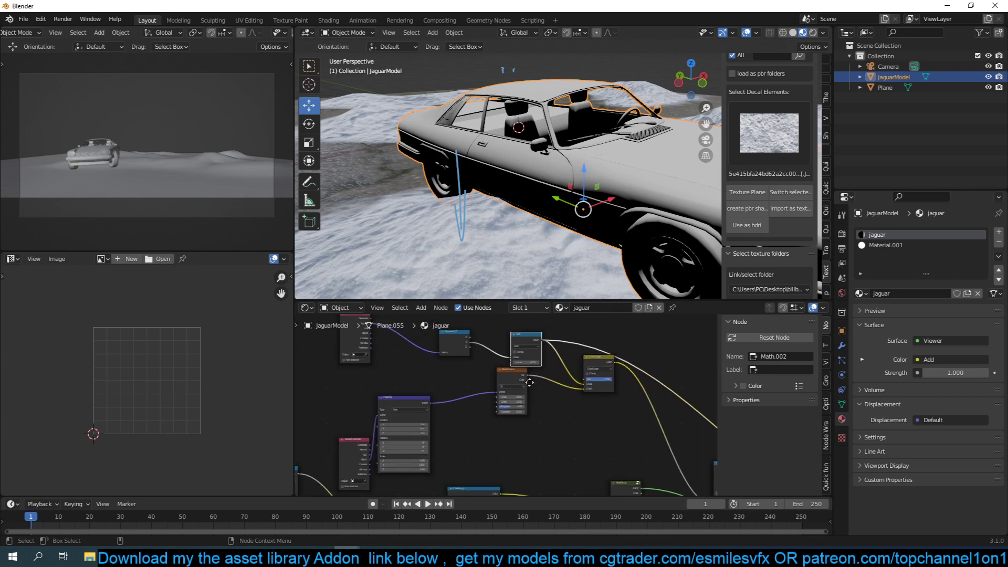
{"action": "scroll", "coordinate": [574, 378], "scroll_direction": "up", "scroll_amount": 4}
{"action": "left_click", "coordinate": [639, 344], "text": "ctrl+shift"}
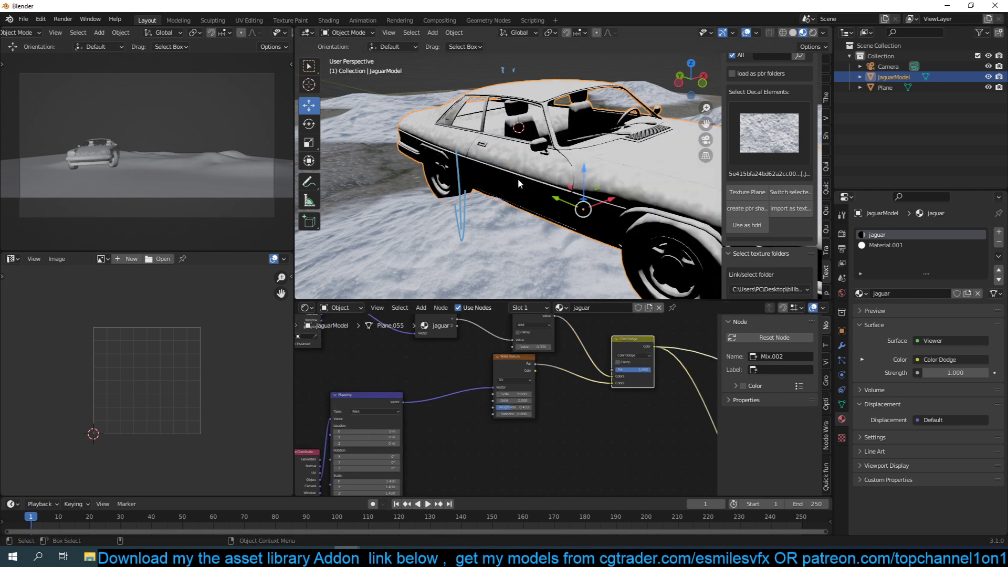
{"action": "middle_click_drag", "start_coordinate": [561, 189], "coordinate": [603, 169]}
Preview the snow mask's ColorRamp and inspect the black and white snow boundary around the car.
{"action": "middle_click_drag", "start_coordinate": [556, 362], "coordinate": [563, 386]}
{"action": "left_click", "coordinate": [590, 384], "text": "ctrl+shift"}
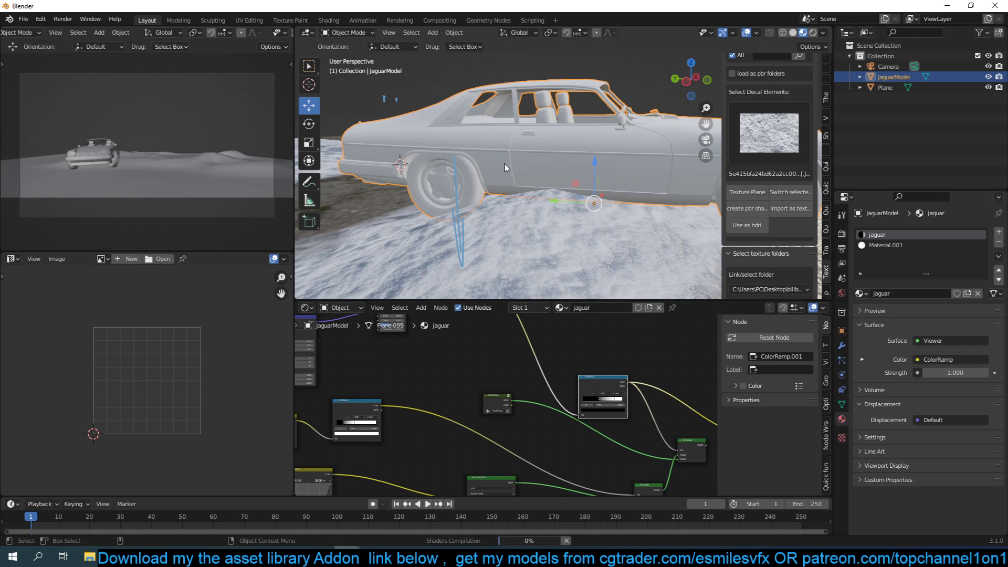
{"action": "middle_click_drag", "start_coordinate": [524, 148], "coordinate": [619, 141]}
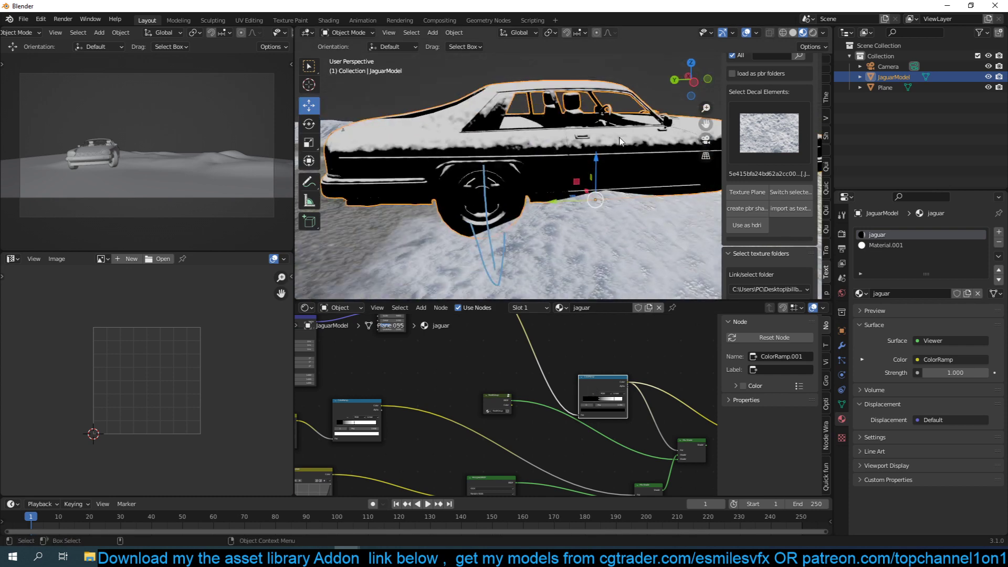
{"action": "middle_click_drag", "start_coordinate": [603, 210], "coordinate": [531, 216]}
Connect the final Mix Shader to the material output, and inspect the car's snow and underside rust from several sides.
{"action": "middle_click_drag", "start_coordinate": [648, 436], "coordinate": [522, 363]}
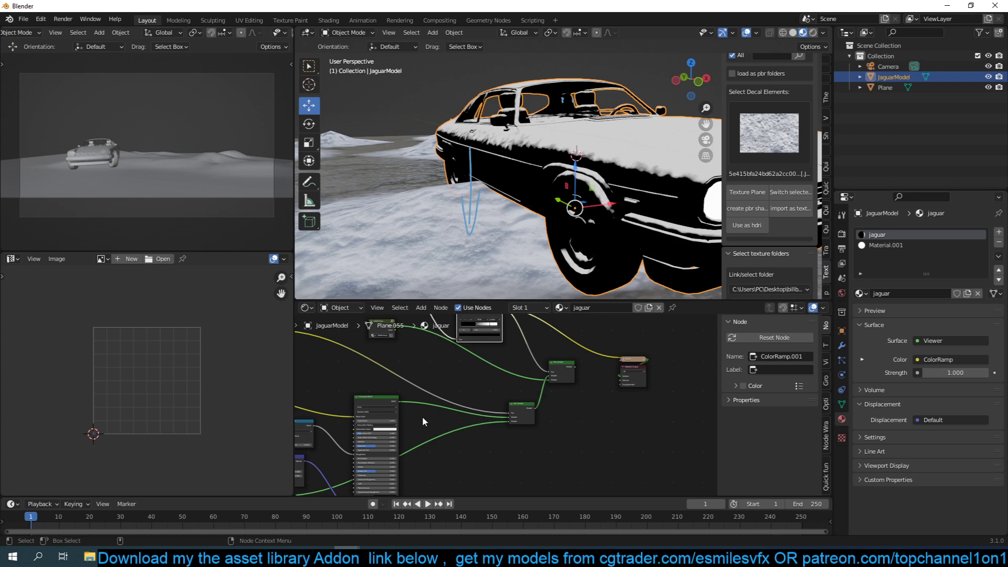
{"action": "left_click", "coordinate": [572, 367], "text": "ctrl+shift"}
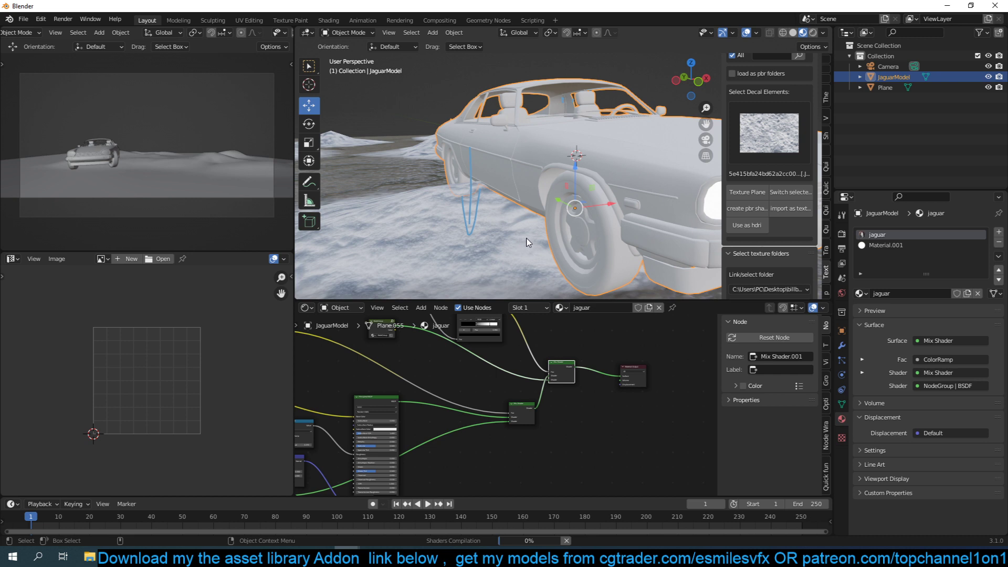
{"action": "scroll", "coordinate": [468, 449], "scroll_direction": "down", "scroll_amount": 4}
{"action": "middle_click_drag", "start_coordinate": [474, 444], "coordinate": [537, 396]}
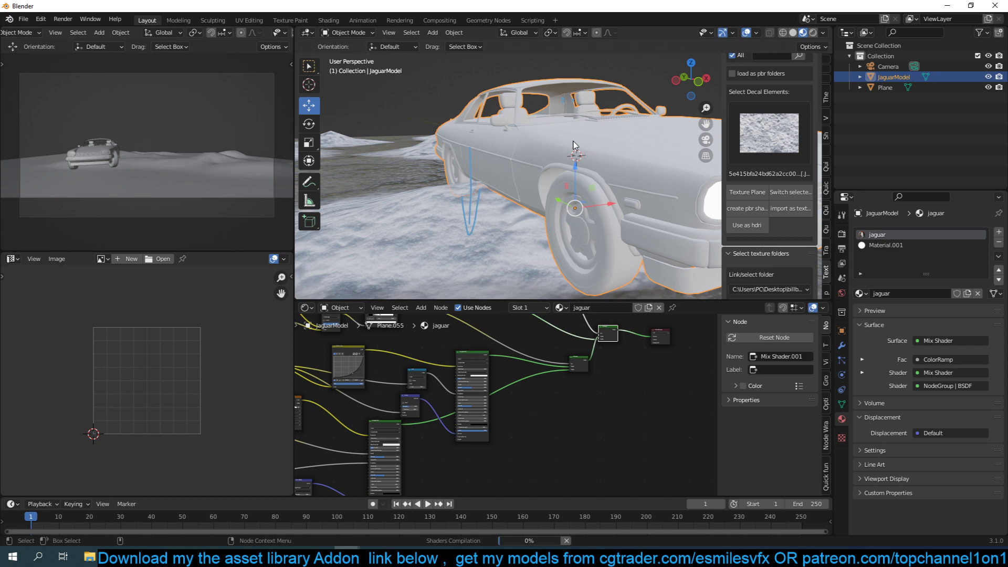
{"action": "middle_click_drag", "start_coordinate": [578, 157], "coordinate": [650, 162]}
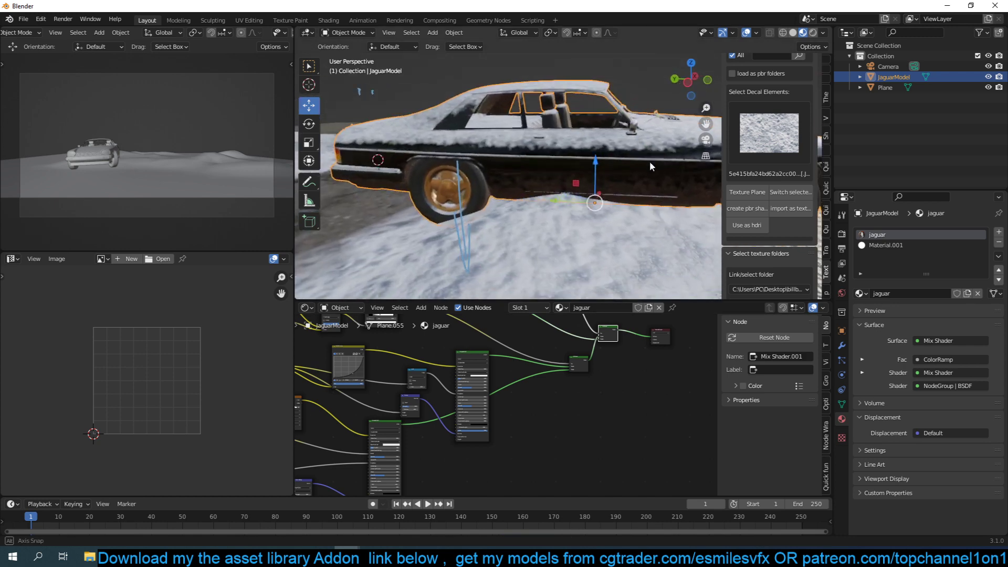
{"action": "middle_click_drag", "start_coordinate": [586, 173], "coordinate": [552, 169]}
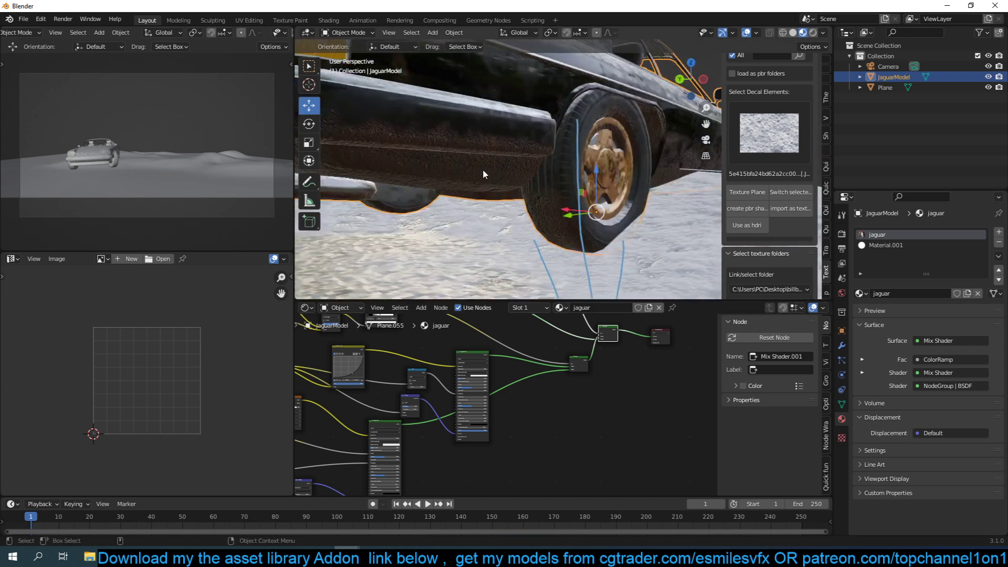
{"action": "middle_click_drag", "start_coordinate": [483, 169], "coordinate": [484, 198]}
{"action": "middle_click_drag", "start_coordinate": [462, 147], "coordinate": [453, 118]}
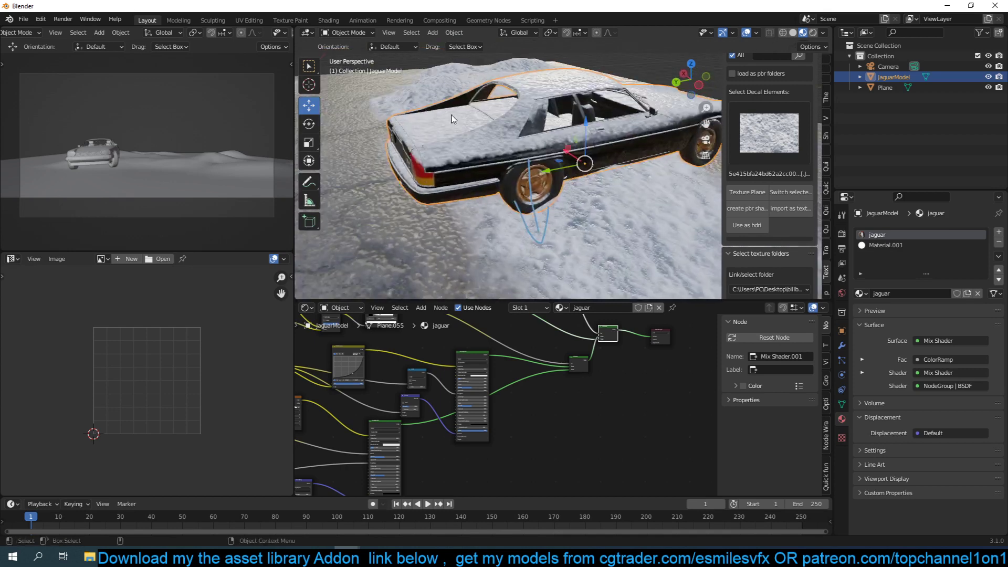
{"action": "scroll", "coordinate": [455, 134], "scroll_direction": "up", "scroll_amount": 2}
{"action": "scroll", "coordinate": [541, 145], "scroll_direction": "down", "scroll_amount": 2}
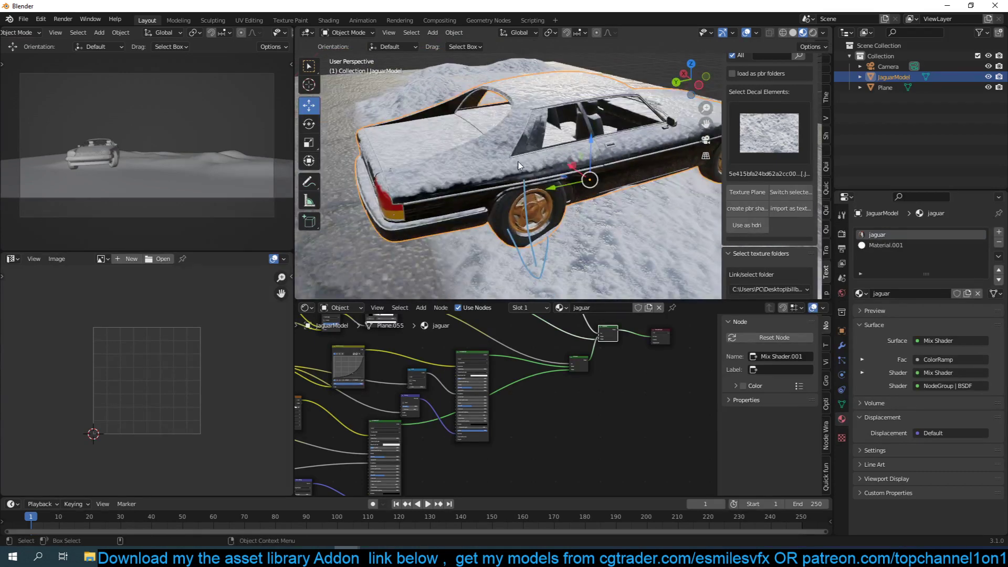
Isolate the car in local view with solid shading and start editing its mesh.
{"action": "middle_click_drag", "start_coordinate": [518, 165], "coordinate": [756, 53]}
{"action": "key", "text": "KP_Divide"}
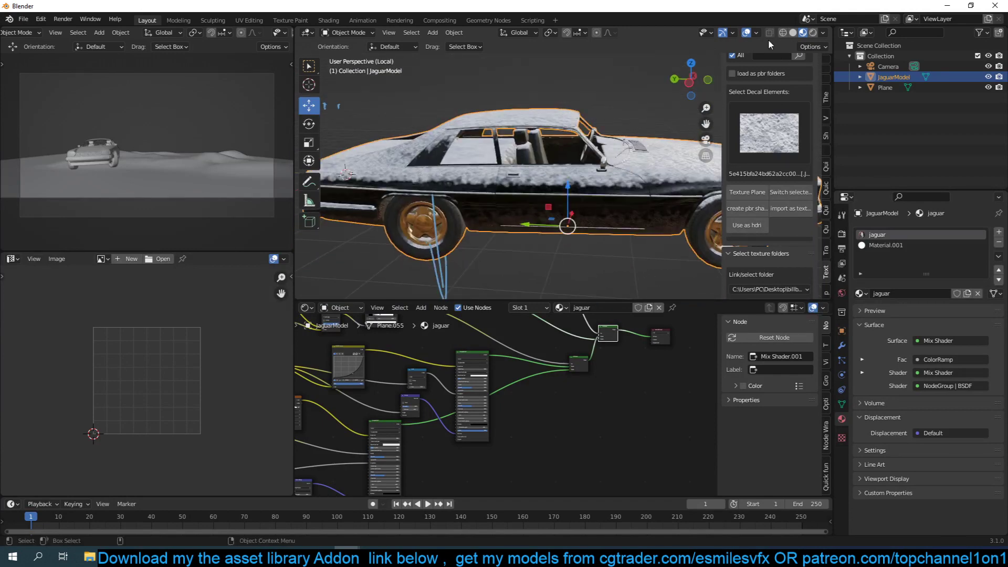
{"action": "left_click", "coordinate": [792, 32]}
{"action": "key", "text": "Tab"}
{"action": "scroll", "coordinate": [503, 181], "scroll_direction": "up", "scroll_amount": 3}
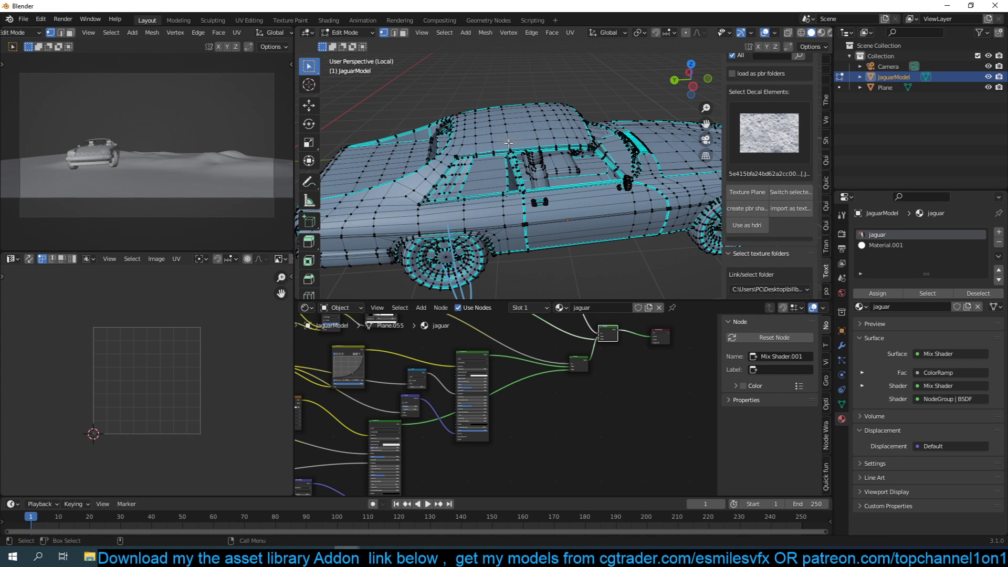
{"action": "key", "text": "ctrl+l"}
{"action": "scroll", "coordinate": [508, 149], "scroll_direction": "up", "scroll_amount": 5}
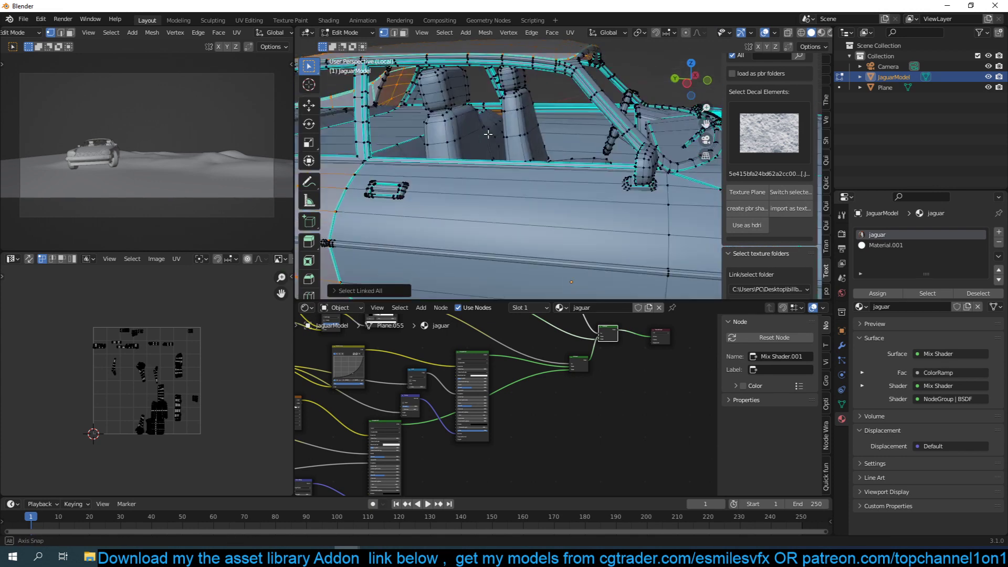
{"action": "key", "text": "alt+a"}
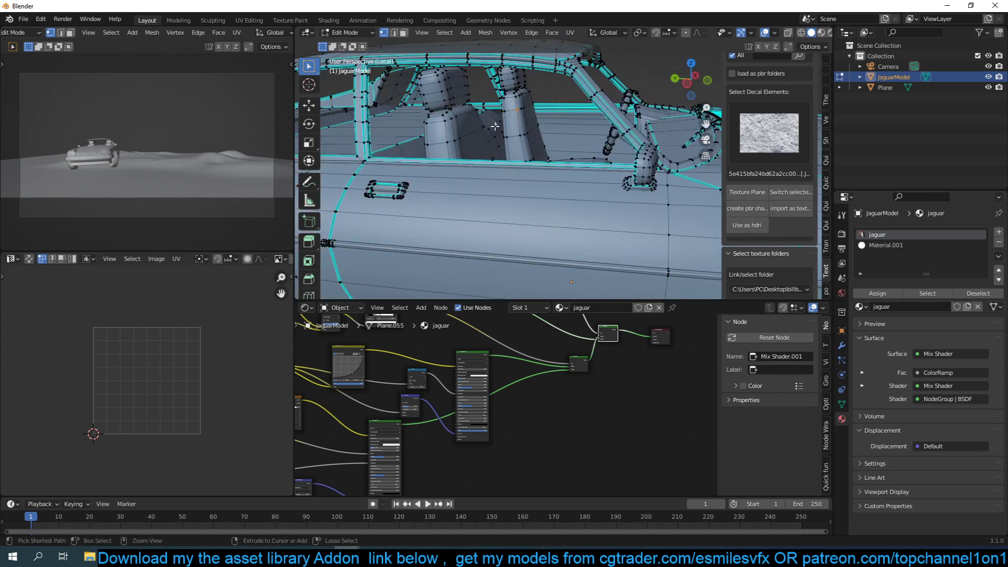
Select the linked geometry of the car's interior, including the seats, headrests and inner panels.
{"action": "key", "text": "l"}
{"action": "middle_click_drag", "start_coordinate": [459, 138], "coordinate": [627, 135]}
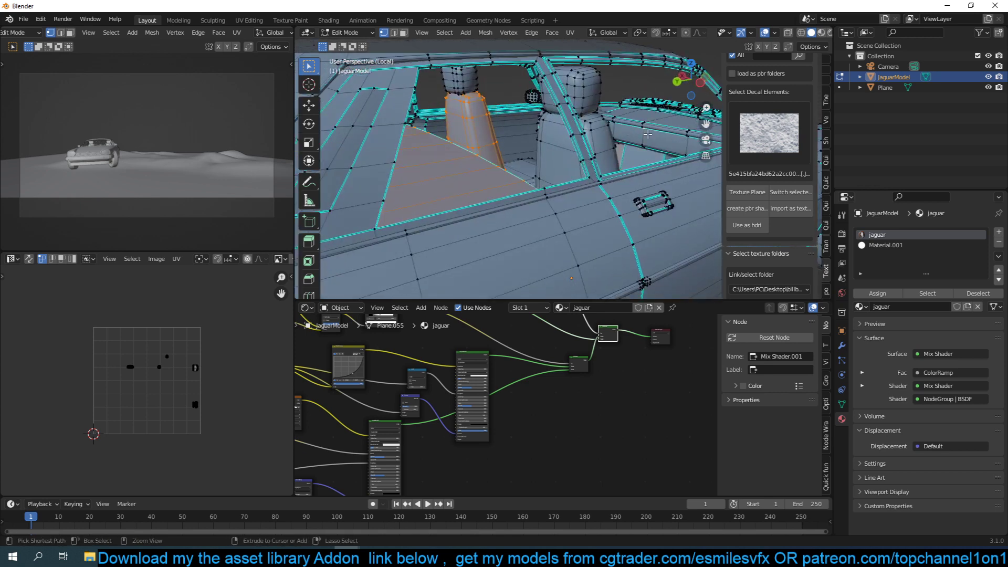
{"action": "key", "text": "ctrl+l"}
{"action": "middle_click_drag", "start_coordinate": [647, 134], "coordinate": [561, 177]}
{"action": "key", "text": "ctrl+l"}
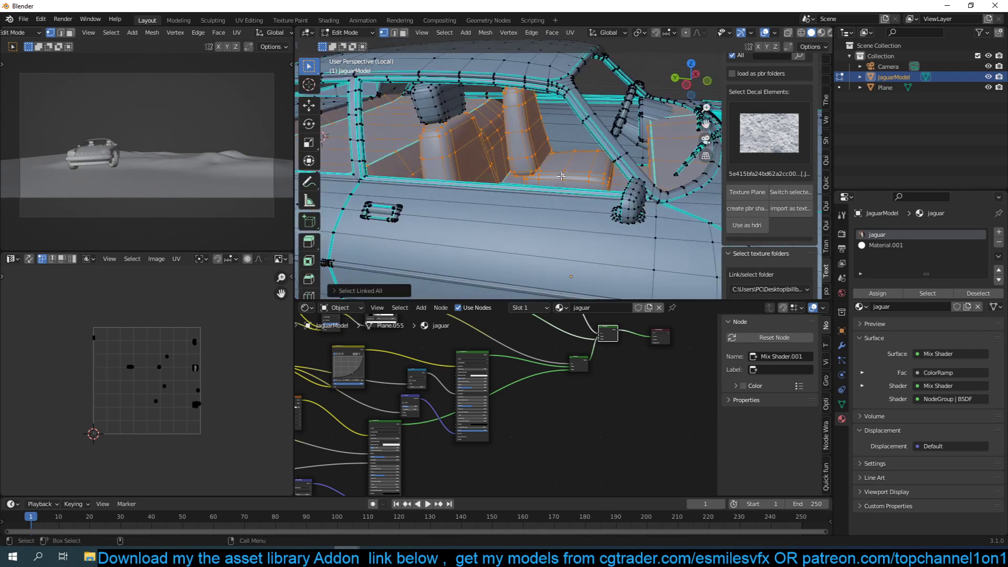
{"action": "middle_click_drag", "start_coordinate": [446, 104], "coordinate": [612, 140]}
{"action": "key", "text": "ctrl+l"}
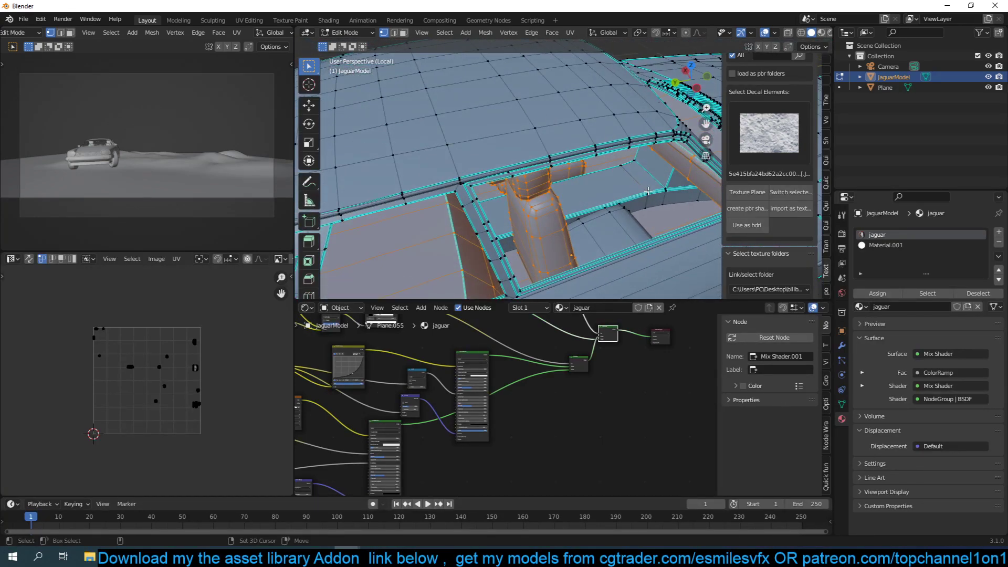
{"action": "key", "text": "ctrl+l"}
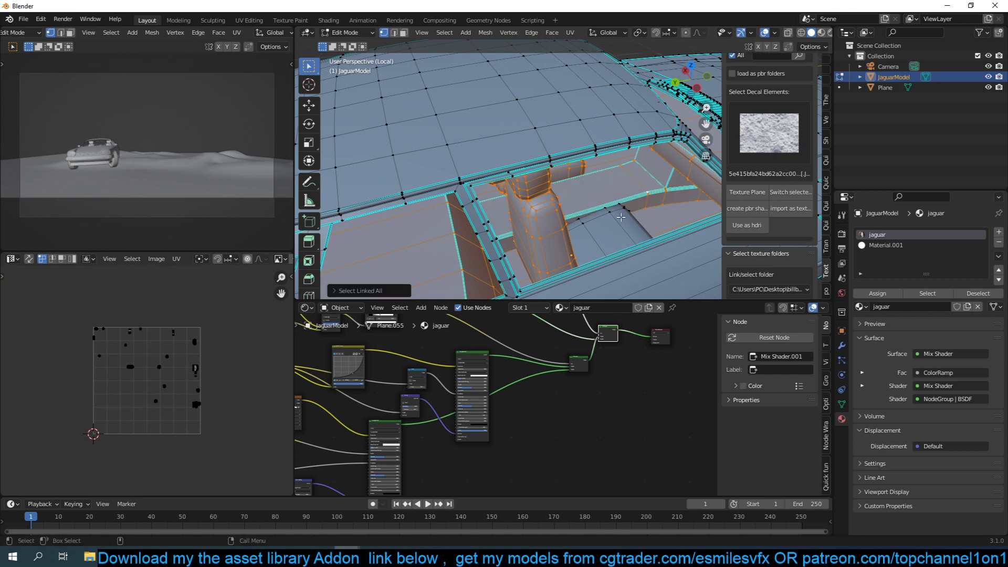
{"action": "middle_click_drag", "start_coordinate": [621, 217], "coordinate": [538, 143]}
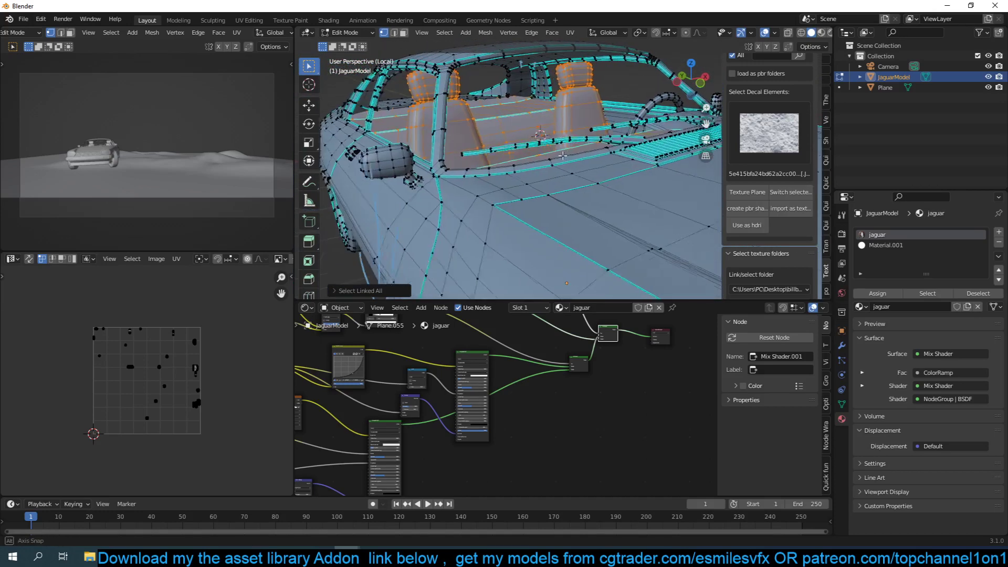
Create a vertex group on the car mesh and assign the selected interior geometry to it.
{"action": "left_click", "coordinate": [841, 404]}
{"action": "left_click", "coordinate": [995, 265]}
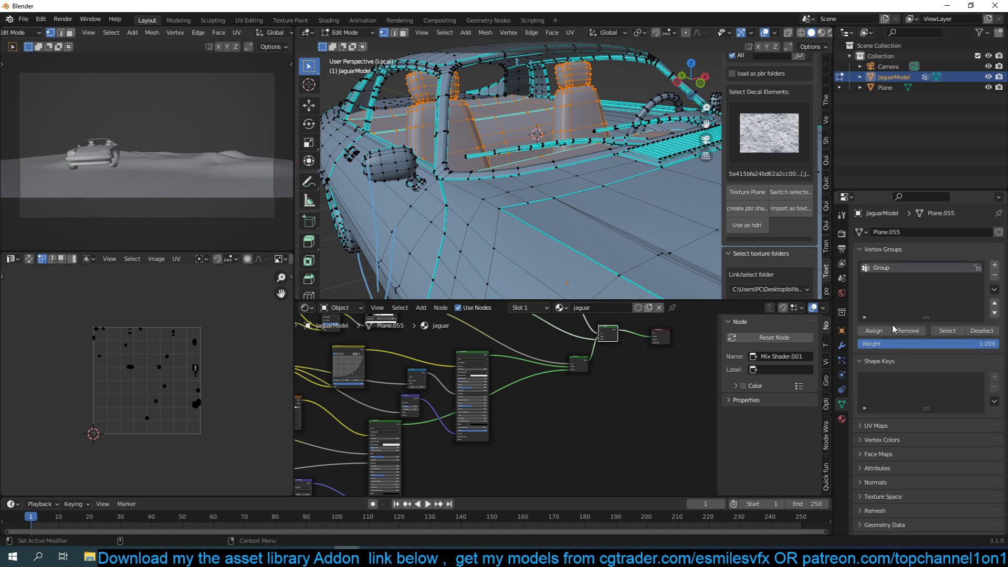
{"action": "key", "text": "Tab"}
{"action": "middle_click_drag", "start_coordinate": [508, 179], "coordinate": [527, 108]}
Try to select the roof's linked faces in face select mode, and return to Object Mode.
{"action": "key", "text": "Tab"}
{"action": "key", "text": "3"}
{"action": "left_click", "coordinate": [541, 51]}
{"action": "scroll", "coordinate": [540, 57], "scroll_direction": "down", "scroll_amount": 5}
{"action": "key", "text": "ctrl+l"}
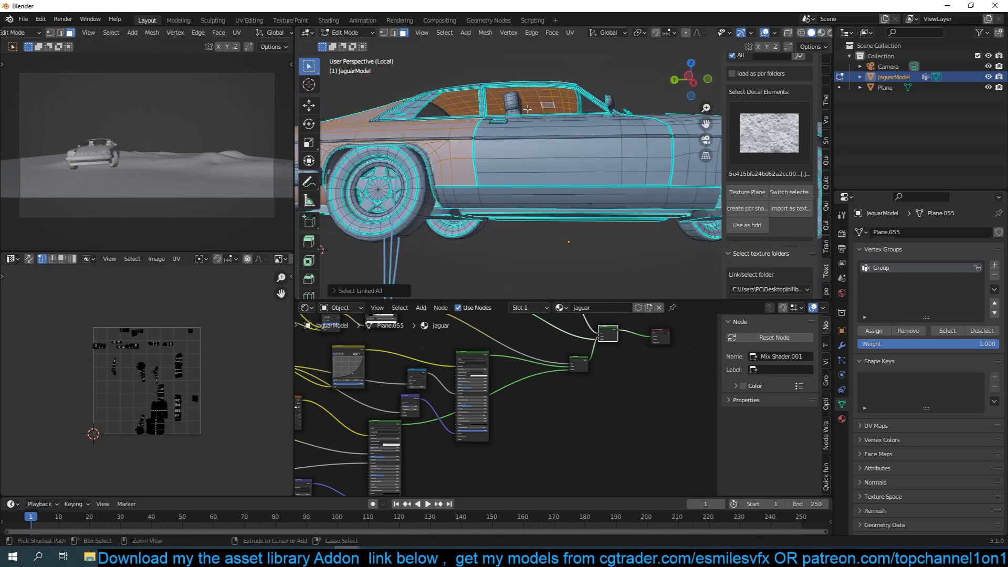
{"action": "scroll", "coordinate": [527, 109], "scroll_direction": "up", "scroll_amount": 2}
{"action": "middle_click_drag", "start_coordinate": [527, 108], "coordinate": [540, 204]}
{"action": "middle_click_drag", "start_coordinate": [512, 236], "coordinate": [602, 198]}
{"action": "key", "text": "Tab"}
{"action": "key", "text": "Tab"}
{"action": "key", "text": "Tab"}
{"action": "scroll", "coordinate": [601, 198], "scroll_direction": "down", "scroll_amount": 4}
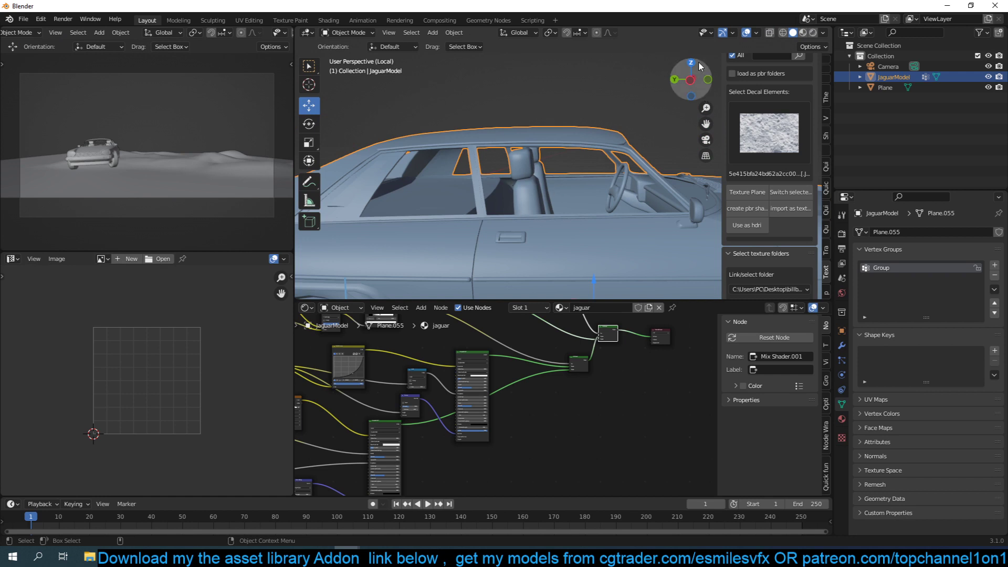
Select the vertex group's geometry in Edit Mode to check its interior coverage, and return to Object Mode.
{"action": "left_click", "coordinate": [367, 31]}
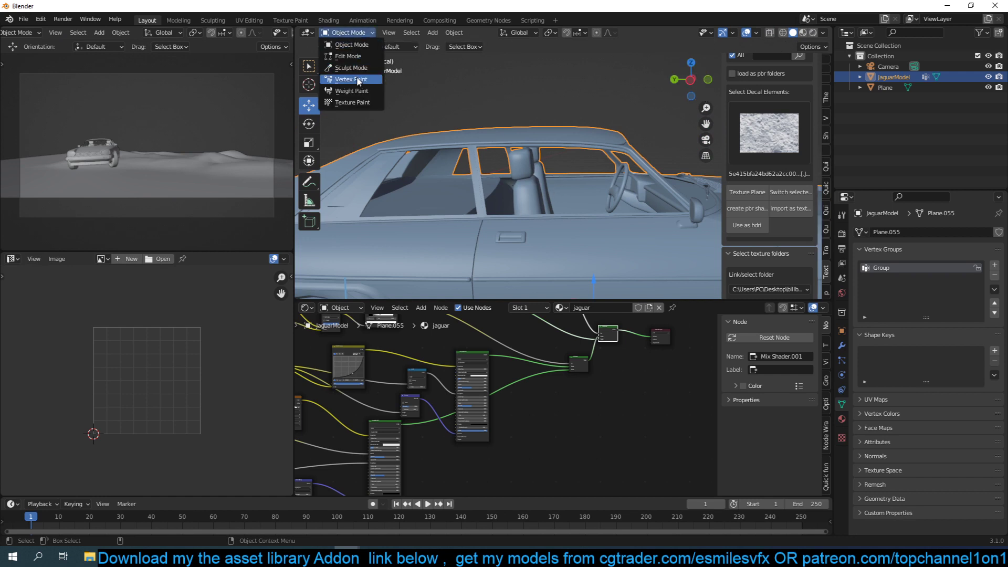
{"action": "left_click", "coordinate": [351, 56]}
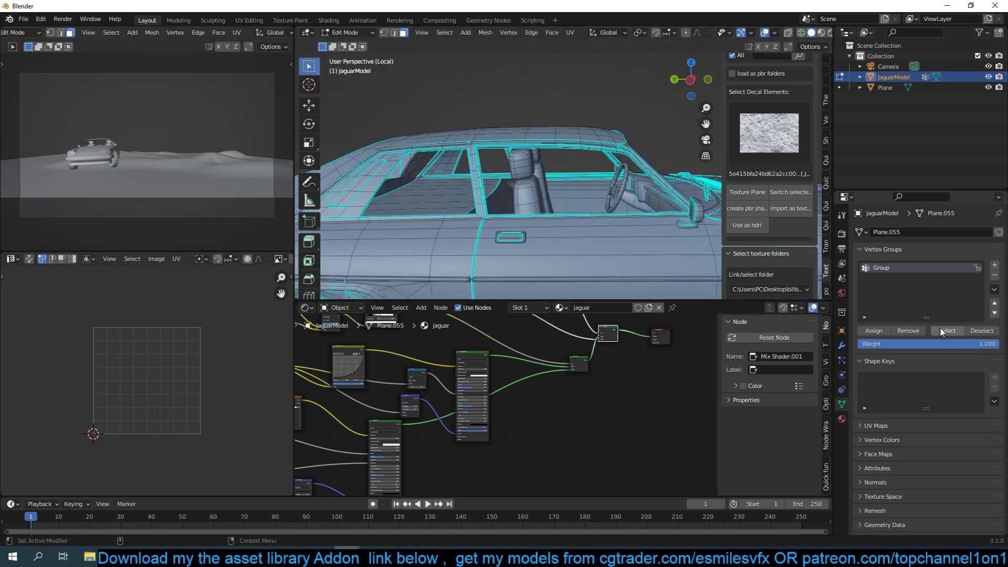
{"action": "left_click", "coordinate": [943, 331]}
{"action": "key", "text": "Tab"}
{"action": "key", "text": "Tab"}
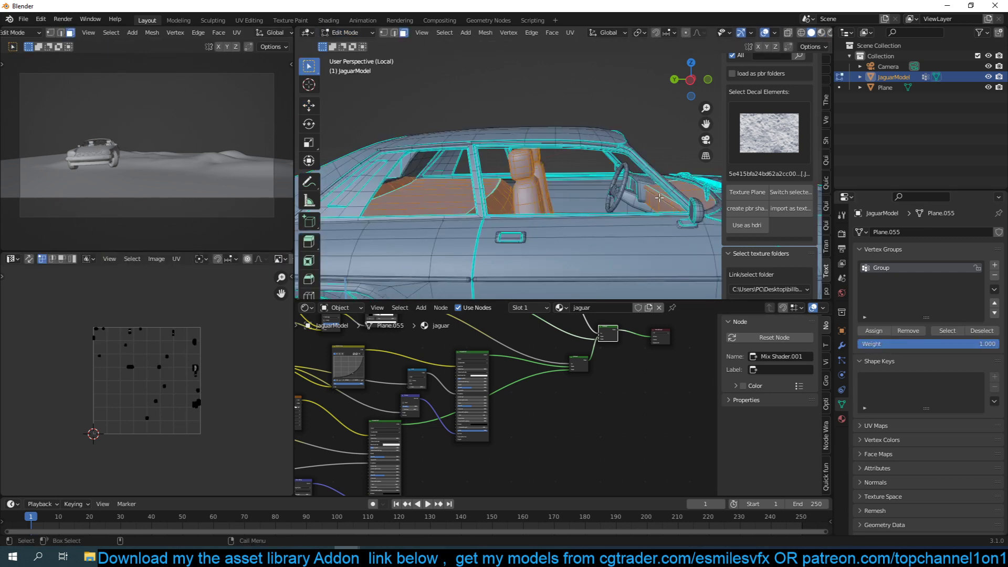
{"action": "middle_click_drag", "start_coordinate": [660, 197], "coordinate": [626, 214]}
{"action": "key", "text": "Tab"}
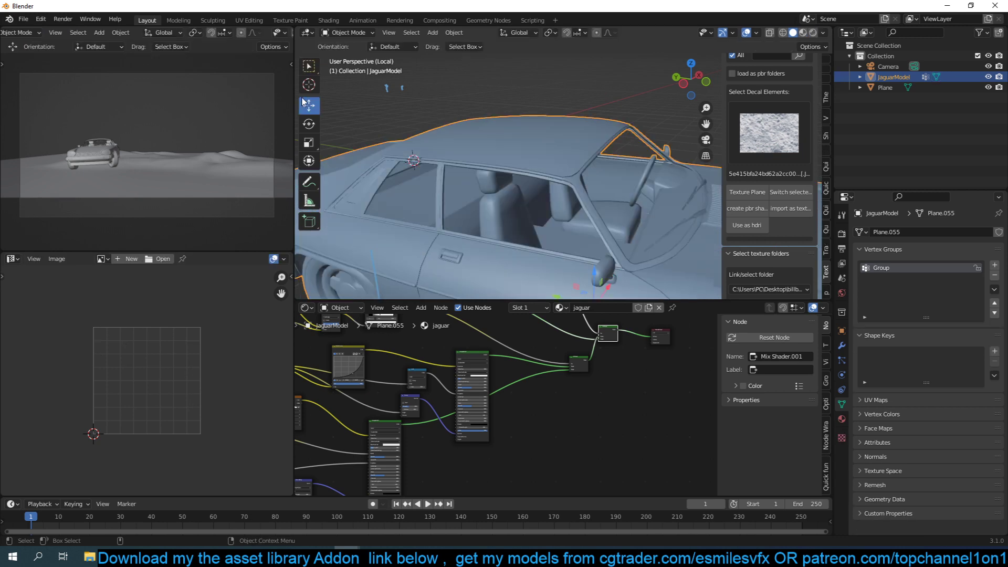
Switch the car to Vertex Paint mode, enable face selection masking and set the brush color to black.
{"action": "left_click", "coordinate": [346, 33]}
{"action": "left_click", "coordinate": [366, 79]}
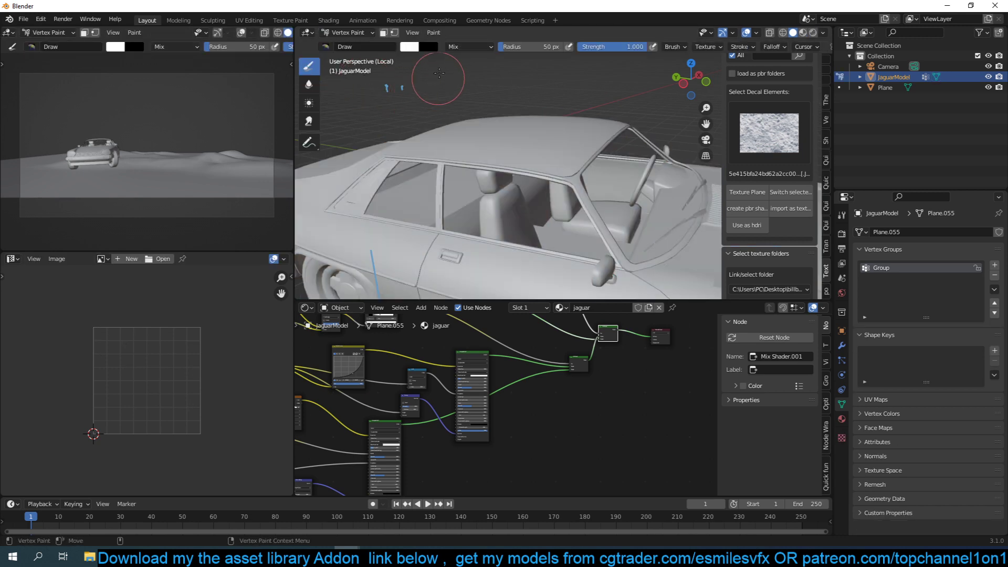
{"action": "left_click", "coordinate": [384, 33]}
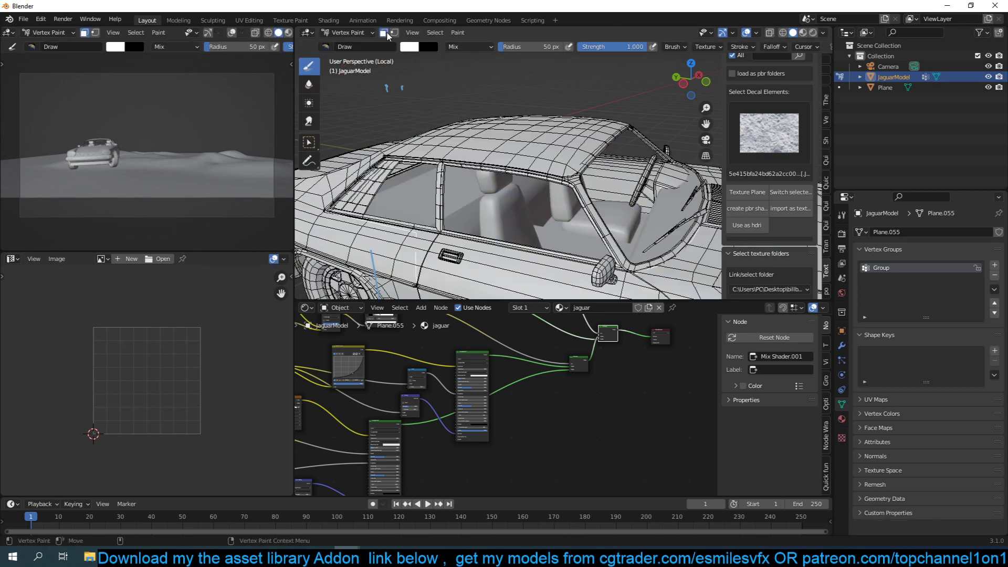
{"action": "left_click", "coordinate": [418, 47]}
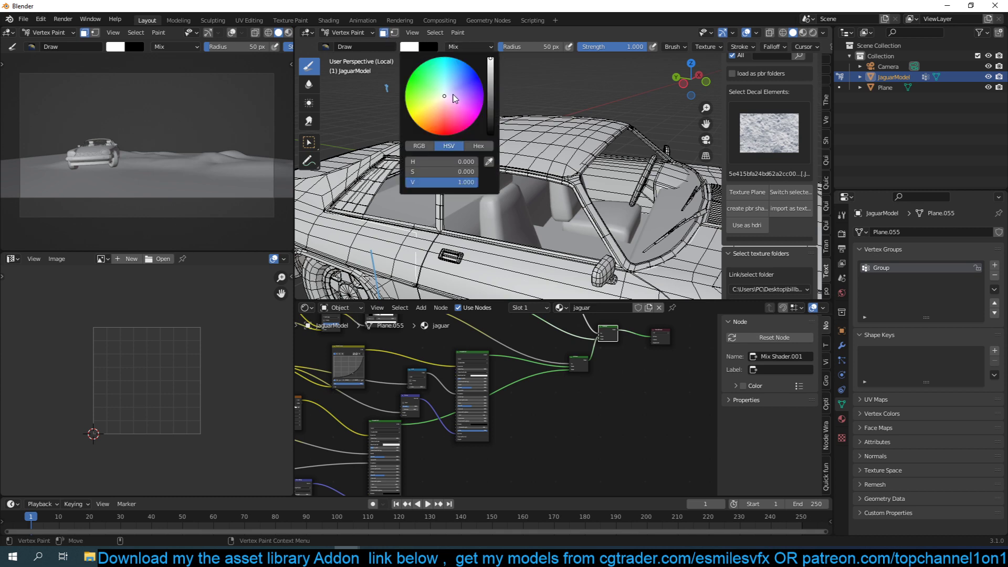
{"action": "left_click", "coordinate": [490, 84]}
{"action": "left_click_drag", "start_coordinate": [490, 84], "coordinate": [490, 134]}
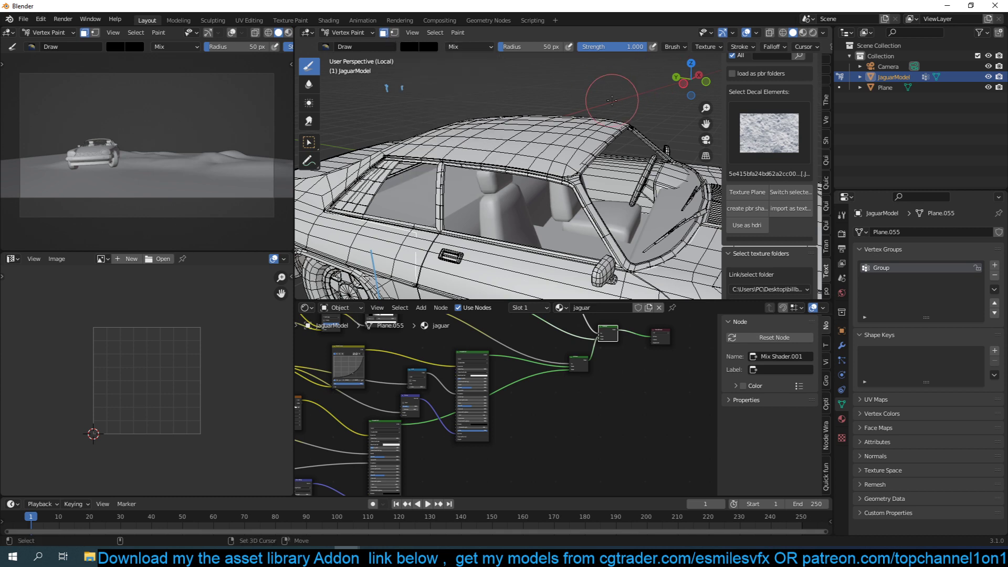
Fill the masked interior faces with black vertex color and return to Object Mode.
{"action": "key", "text": "shift+k"}
{"action": "scroll", "coordinate": [613, 109], "scroll_direction": "up", "scroll_amount": 5}
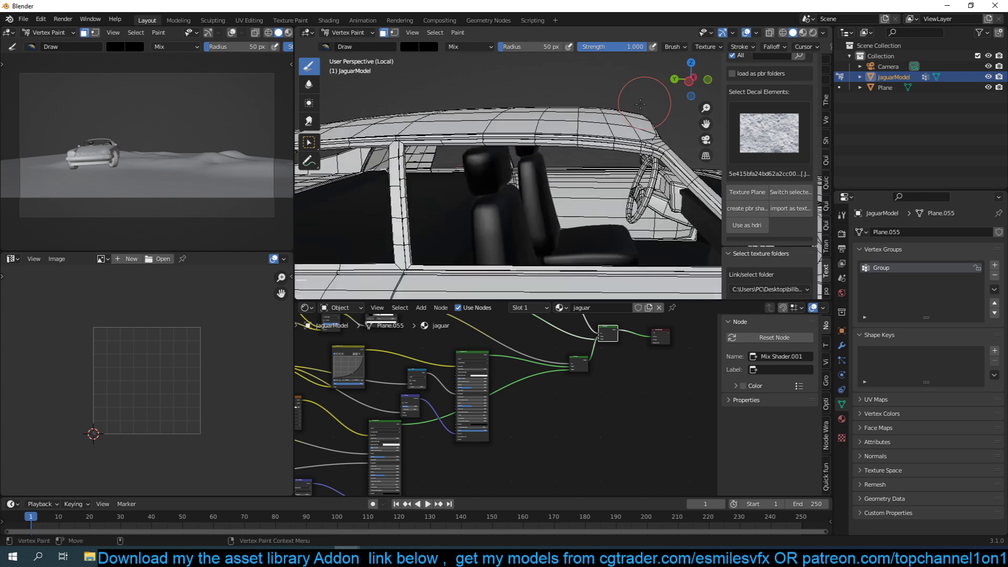
{"action": "mouse_move", "coordinate": [613, 108]}
{"action": "middle_mouse_down"}
{"action": "mouse_move", "coordinate": [567, 121]}
{"action": "mouse_move", "coordinate": [525, 105]}
{"action": "middle_mouse_up"}
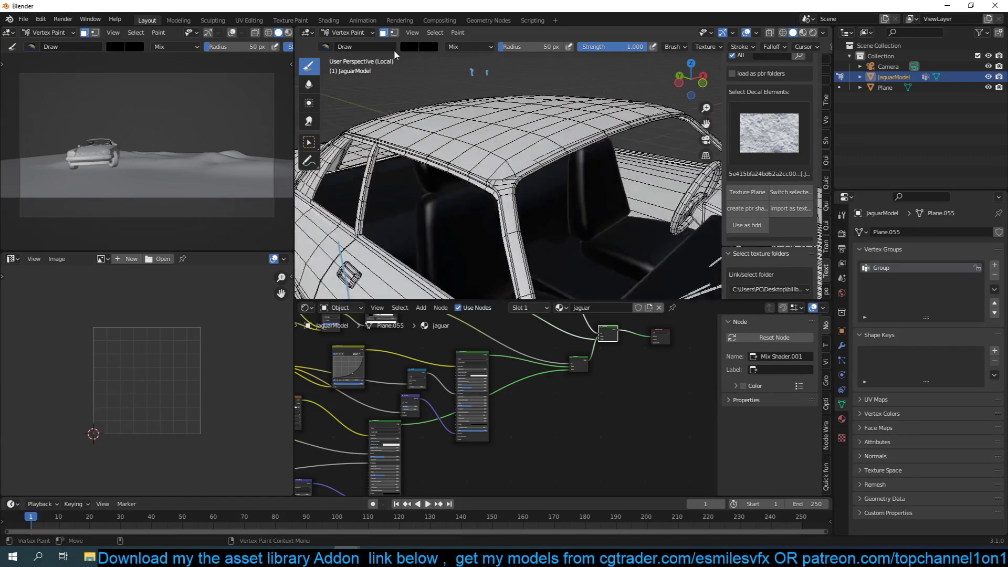
{"action": "left_click", "coordinate": [347, 32]}
{"action": "left_click", "coordinate": [349, 44]}
Reposition the snow mask's ColorRamp node and preview its output on the car in Material Preview shading.
{"action": "scroll", "coordinate": [378, 95], "scroll_direction": "down", "scroll_amount": 4}
{"action": "middle_click_drag", "start_coordinate": [420, 168], "coordinate": [450, 171]}
{"action": "scroll", "coordinate": [536, 373], "scroll_direction": "down", "scroll_amount": 3}
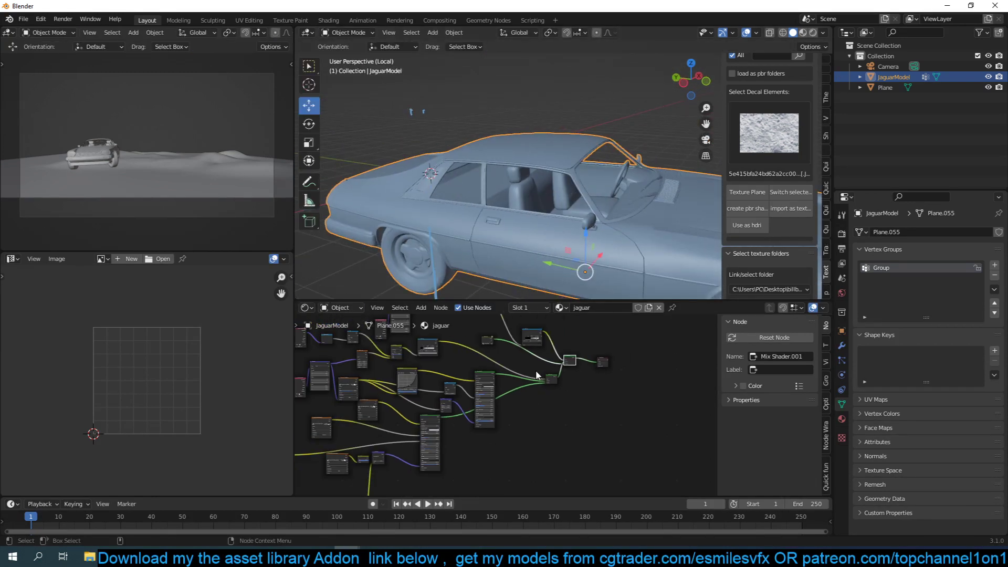
{"action": "middle_click_drag", "start_coordinate": [535, 373], "coordinate": [593, 427]}
{"action": "scroll", "coordinate": [596, 391], "scroll_direction": "up", "scroll_amount": 1}
{"action": "middle_click_drag", "start_coordinate": [598, 383], "coordinate": [611, 377]}
{"action": "scroll", "coordinate": [598, 383], "scroll_direction": "up", "scroll_amount": 2}
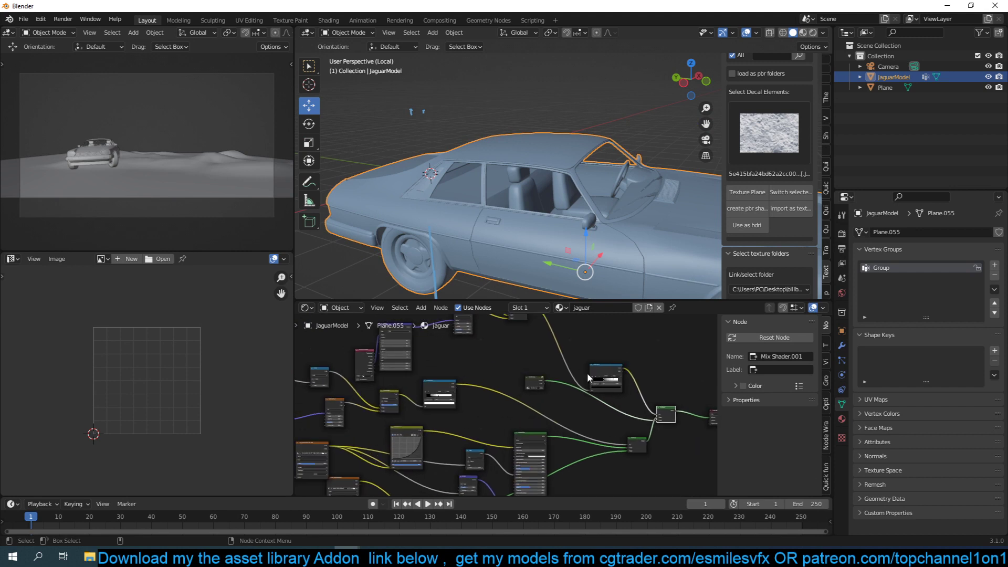
{"action": "left_click_drag", "start_coordinate": [616, 374], "coordinate": [625, 362]}
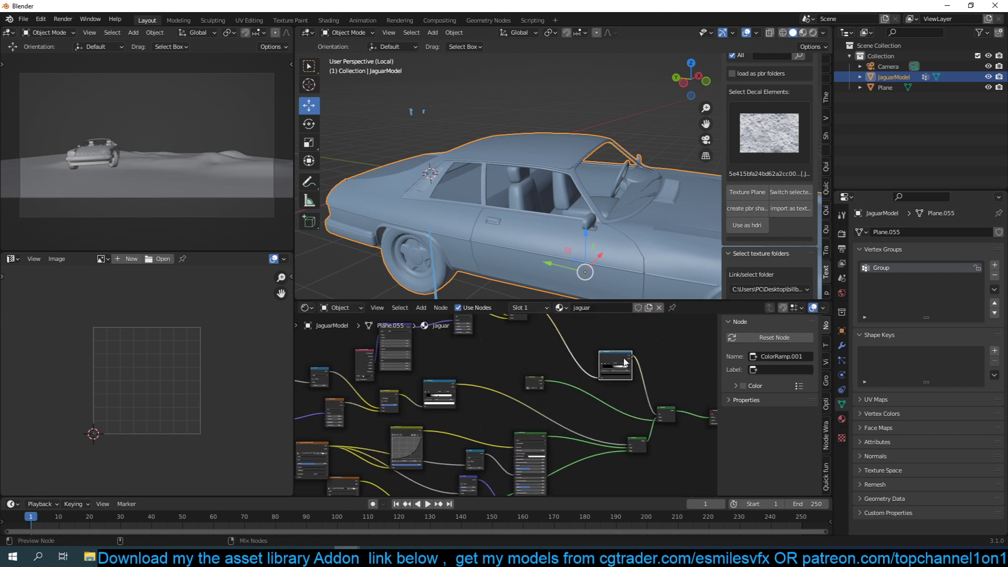
{"action": "left_click", "coordinate": [803, 32]}
{"action": "mouse_move", "coordinate": [556, 163]}
{"action": "middle_mouse_down"}
{"action": "mouse_move", "coordinate": [568, 233]}
{"action": "mouse_move", "coordinate": [438, 221]}
{"action": "middle_mouse_up"}
{"action": "scroll", "coordinate": [566, 379], "scroll_direction": "down", "scroll_amount": 2}
{"action": "middle_click_drag", "start_coordinate": [566, 378], "coordinate": [543, 399]}
{"action": "scroll", "coordinate": [536, 397], "scroll_direction": "up", "scroll_amount": 2}
{"action": "scroll", "coordinate": [543, 399], "scroll_direction": "up", "scroll_amount": 1}
{"action": "middle_click_drag", "start_coordinate": [563, 341], "coordinate": [555, 359]}
Add an Attribute node for the Col vertex colors and preview its mask on the car.
{"action": "key", "text": "shift+a"}
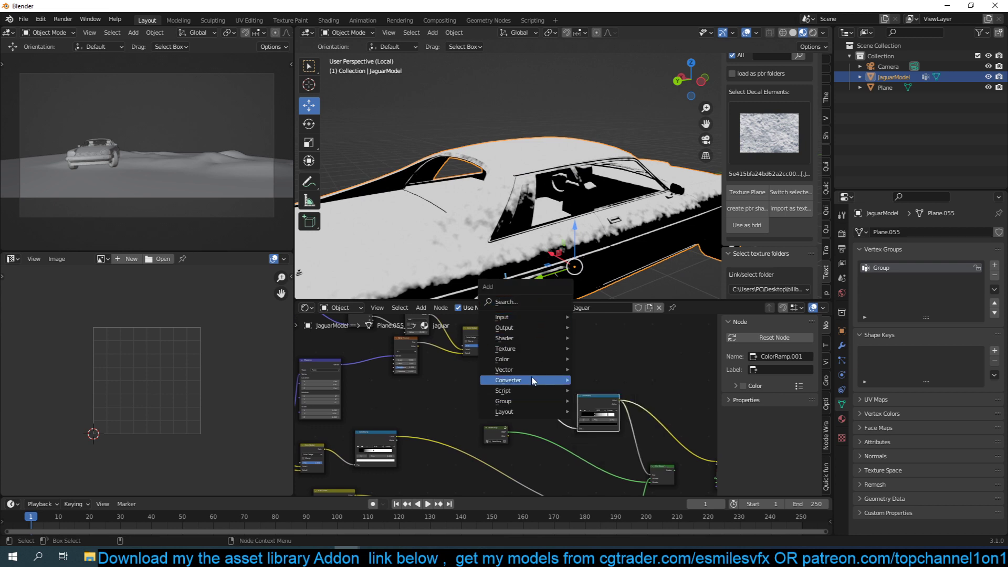
{"action": "mouse_move", "coordinate": [557, 317]}
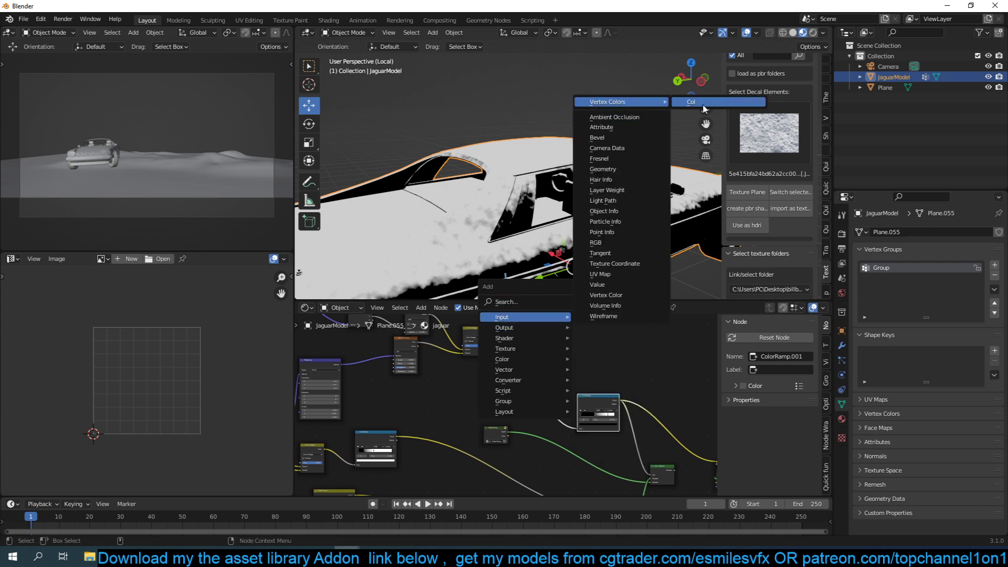
{"action": "left_click", "coordinate": [601, 127]}
{"action": "left_click", "coordinate": [562, 339]}
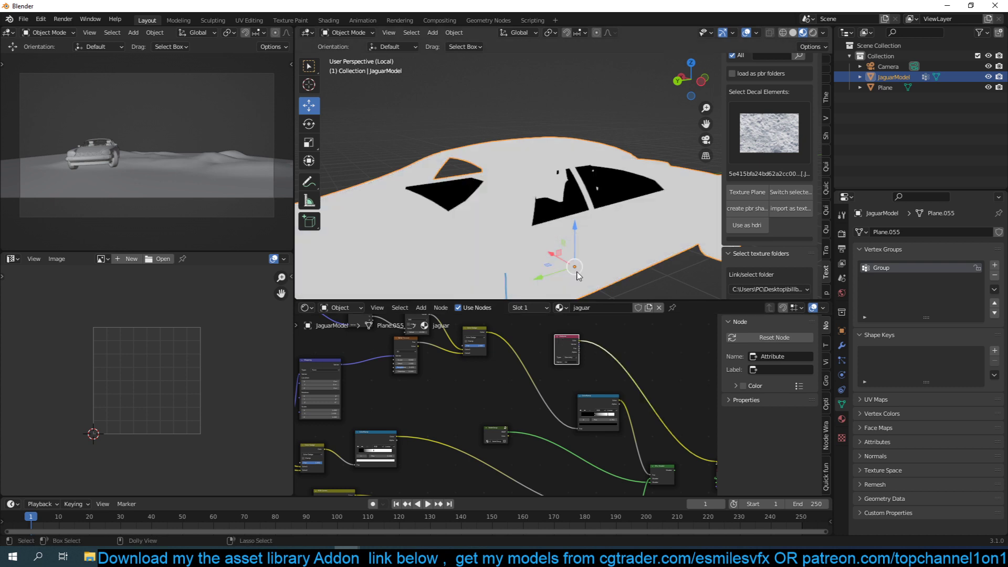
{"action": "middle_click_drag", "start_coordinate": [570, 218], "coordinate": [529, 209]}
{"action": "scroll", "coordinate": [598, 230], "scroll_direction": "up", "scroll_amount": 4}
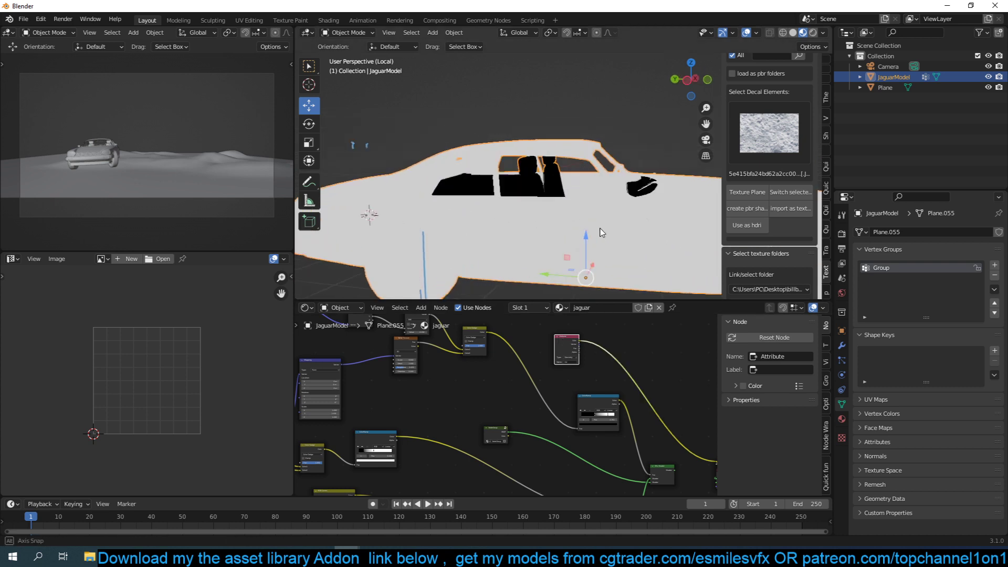
Add a Math node, connect the Col attribute's color and the snow ColorRamp's color to its inputs, and preview it.
{"action": "left_click_drag", "start_coordinate": [598, 398], "coordinate": [534, 375]}
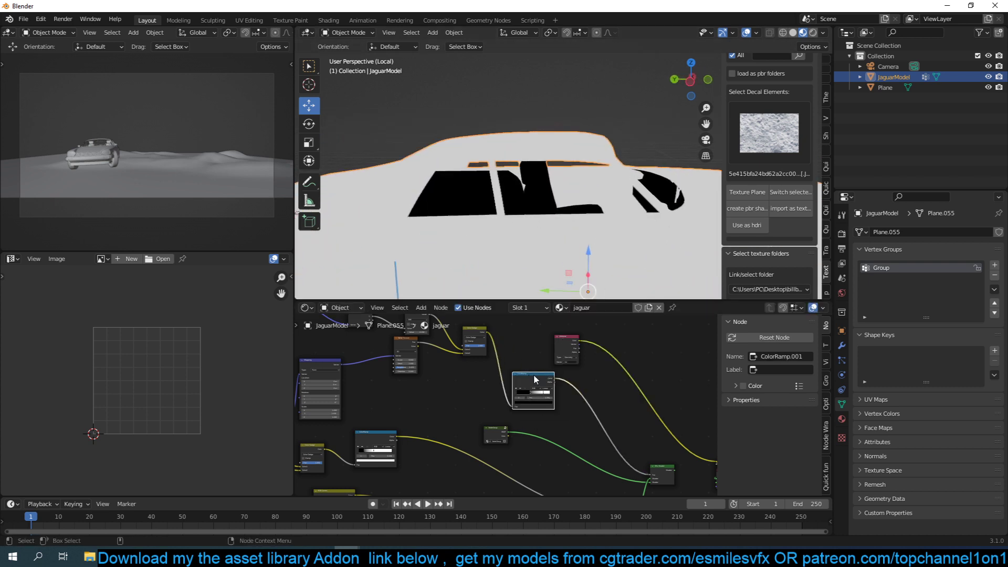
{"action": "scroll", "coordinate": [549, 382], "scroll_direction": "up", "scroll_amount": 3}
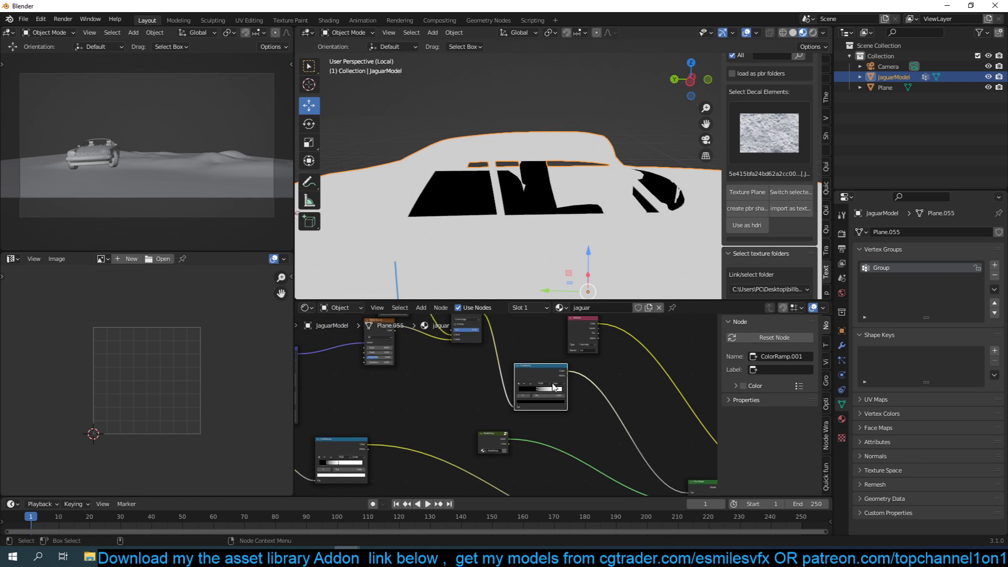
{"action": "left_click", "coordinate": [569, 328]}
{"action": "key", "text": "shift+a"}
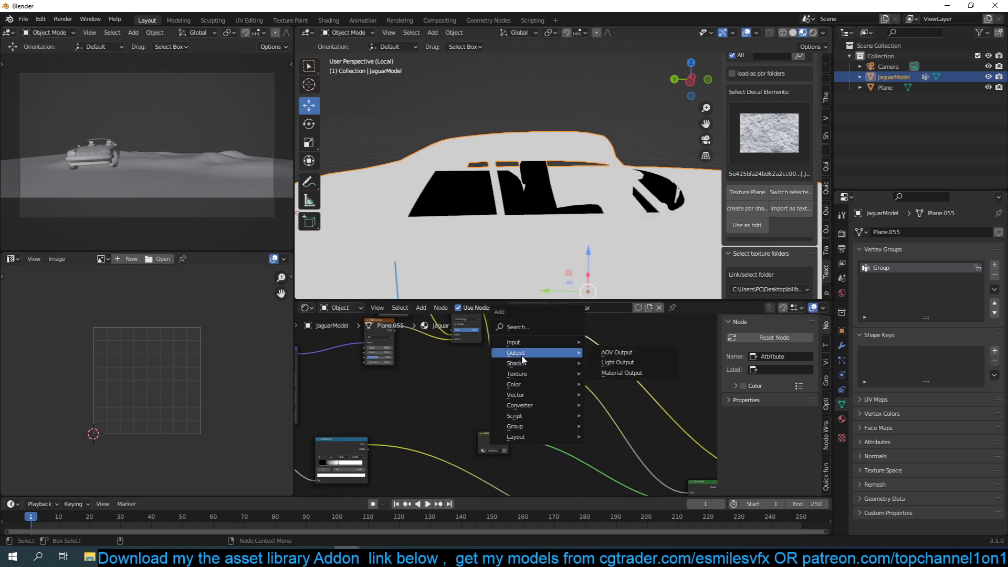
{"action": "mouse_move", "coordinate": [522, 366]}
{"action": "mouse_move", "coordinate": [519, 406]}
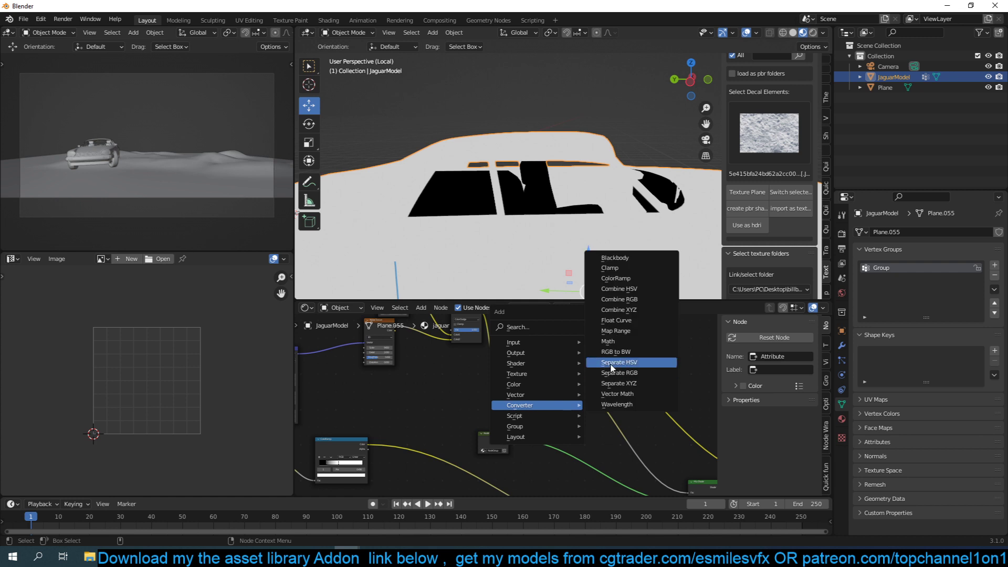
{"action": "left_click", "coordinate": [614, 341]}
{"action": "left_click_drag", "start_coordinate": [553, 372], "coordinate": [658, 367]}
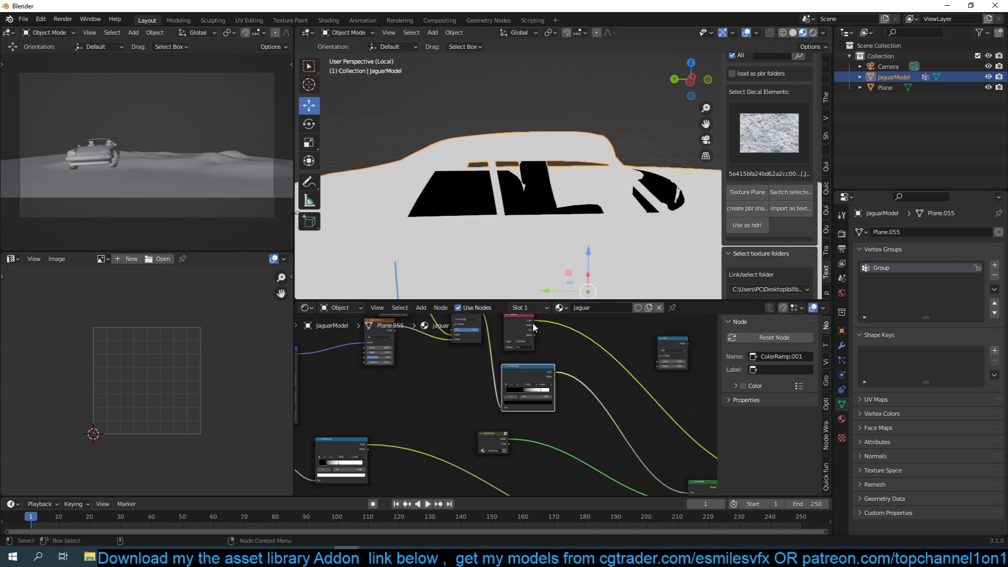
{"action": "left_click_drag", "start_coordinate": [534, 322], "coordinate": [656, 365]}
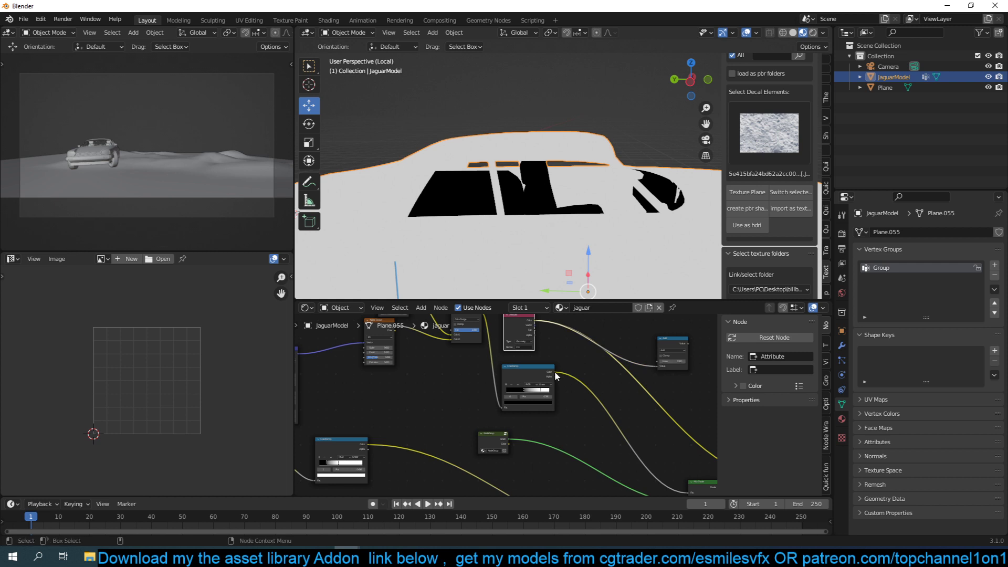
{"action": "left_click_drag", "start_coordinate": [554, 371], "coordinate": [658, 365]}
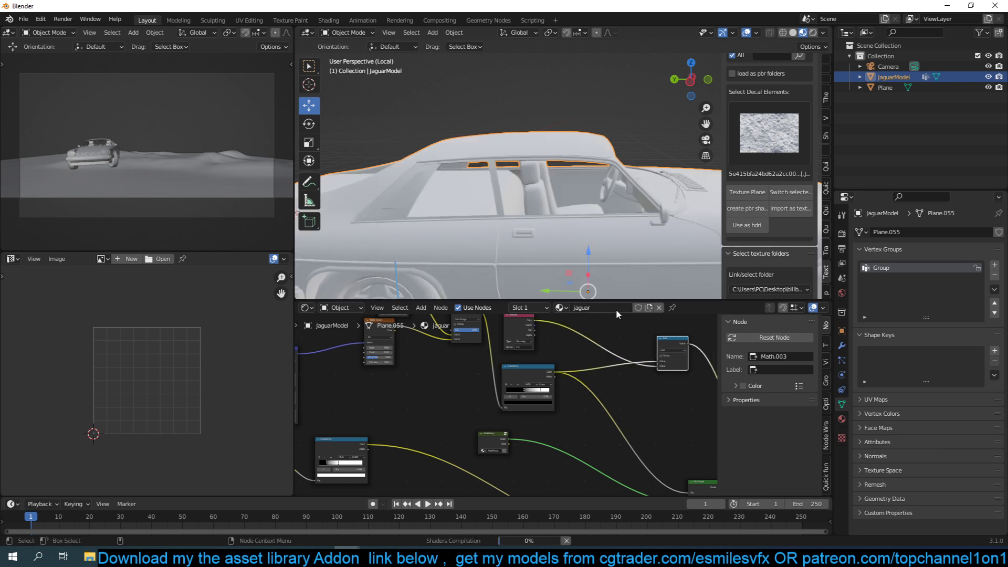
Set the Math node's operation to Subtract and view the combined mask on the car.
{"action": "mouse_move", "coordinate": [614, 286]}
{"action": "middle_mouse_down"}
{"action": "mouse_move", "coordinate": [609, 264]}
{"action": "mouse_move", "coordinate": [606, 278]}
{"action": "middle_mouse_up"}
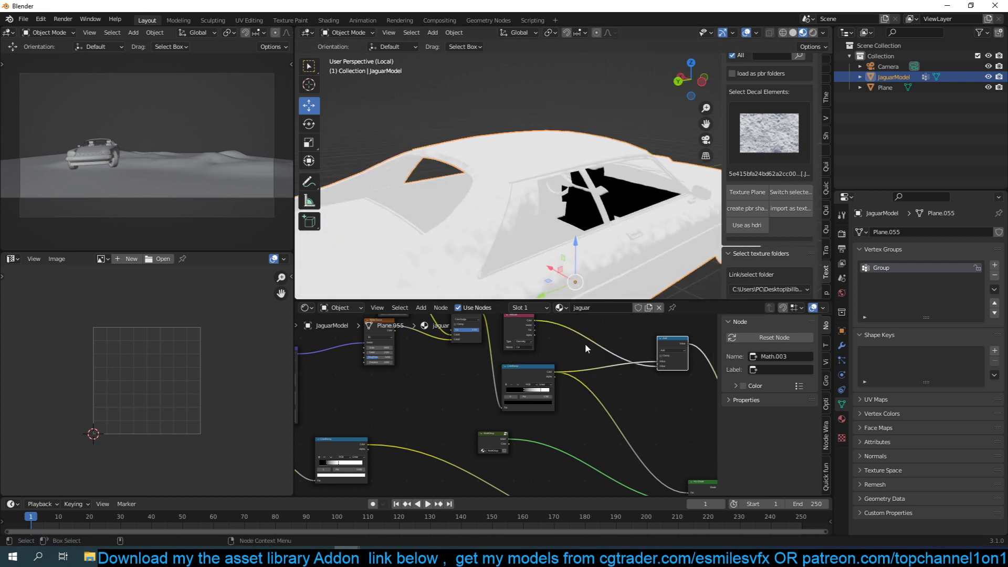
{"action": "scroll", "coordinate": [676, 386], "scroll_direction": "up", "scroll_amount": 4}
{"action": "left_click", "coordinate": [627, 347]}
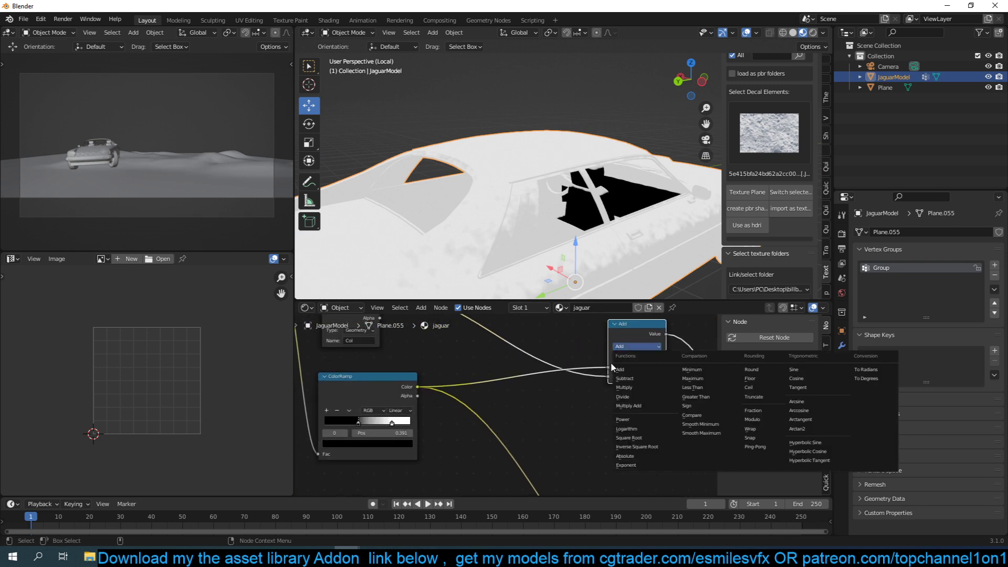
{"action": "left_click", "coordinate": [634, 382]}
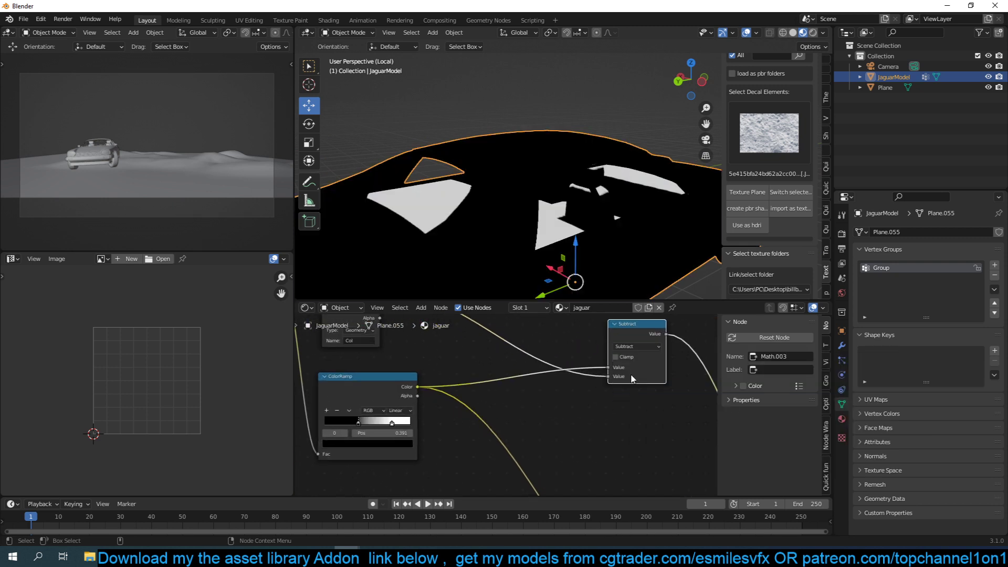
{"action": "mouse_move", "coordinate": [619, 259]}
{"action": "middle_mouse_down"}
{"action": "mouse_move", "coordinate": [551, 258]}
{"action": "mouse_move", "coordinate": [526, 239]}
{"action": "mouse_move", "coordinate": [526, 210]}
{"action": "middle_mouse_up"}
Compare the Attribute and Subtract previews, and insert an Invert node between the Attribute's color and the Subtract node.
{"action": "middle_click_drag", "start_coordinate": [573, 400], "coordinate": [620, 419]}
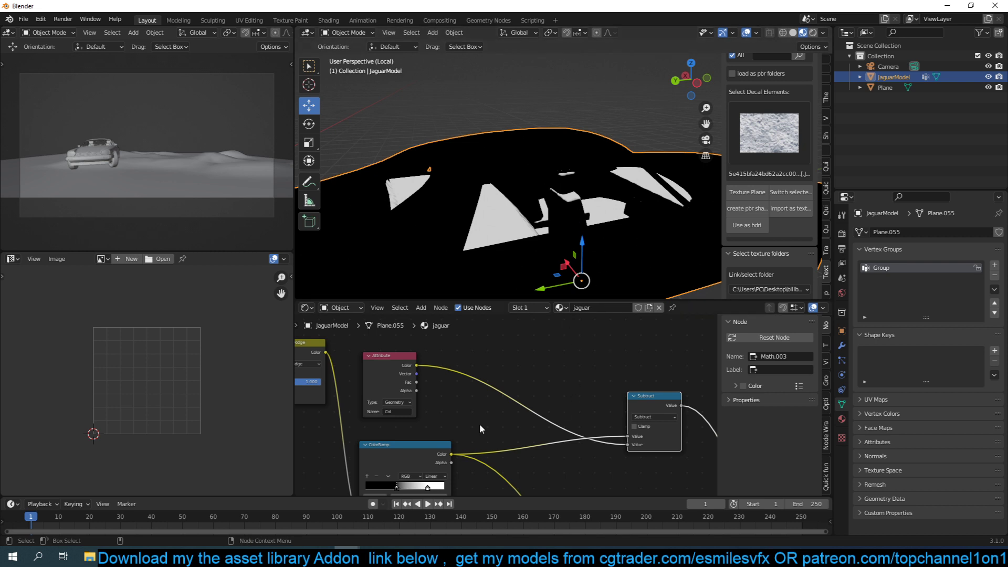
{"action": "middle_click_drag", "start_coordinate": [480, 424], "coordinate": [444, 433], "text": "ctrl"}
{"action": "left_click", "coordinate": [412, 375], "text": "ctrl+shift"}
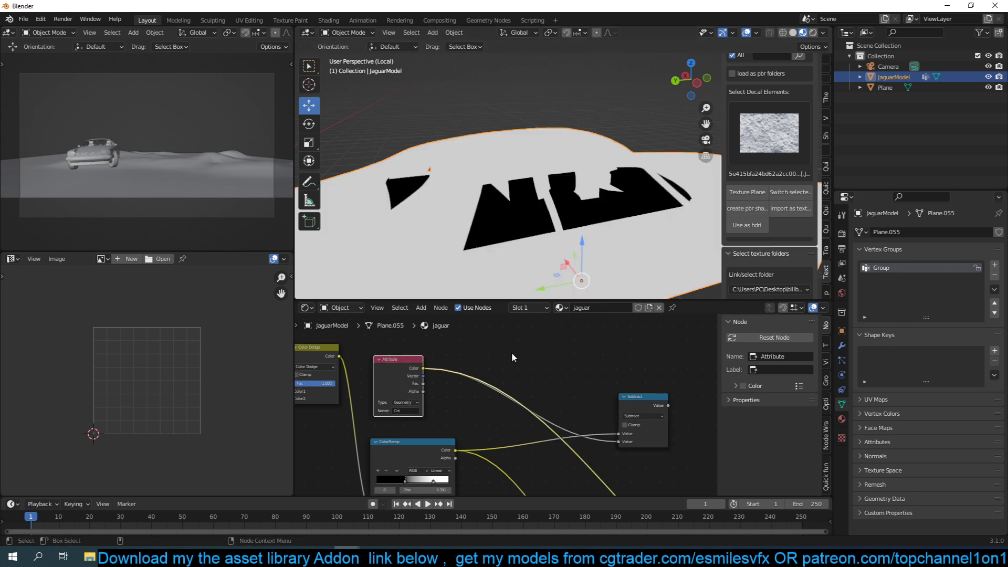
{"action": "left_click", "coordinate": [622, 397], "text": "ctrl+shift"}
{"action": "key", "text": "shift+a"}
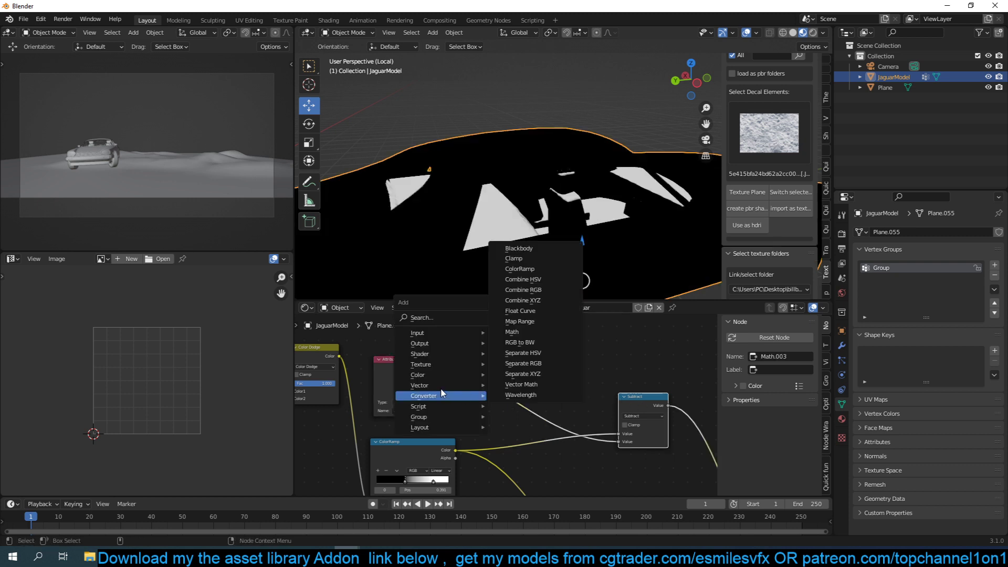
{"action": "mouse_move", "coordinate": [432, 376]}
{"action": "left_click", "coordinate": [512, 405]}
{"action": "left_click", "coordinate": [464, 376]}
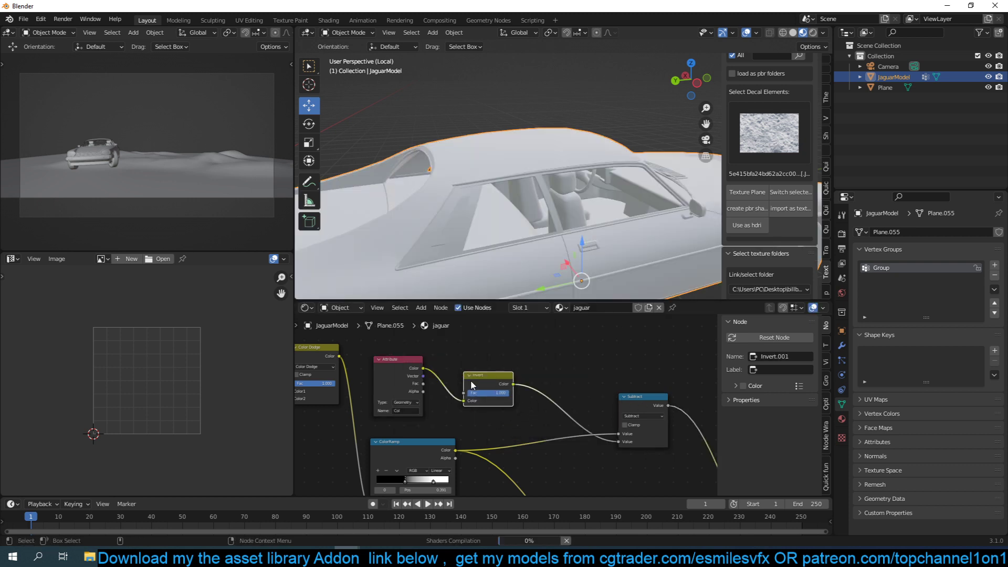
Select the linked geometry of the steering wheel and adjoining dashboard parts in Edit Mode.
{"action": "middle_click_drag", "start_coordinate": [514, 210], "coordinate": [566, 217]}
{"action": "key", "text": "Tab"}
{"action": "left_click", "coordinate": [610, 218]}
{"action": "scroll", "coordinate": [609, 218], "scroll_direction": "up", "scroll_amount": 3}
{"action": "left_click", "coordinate": [630, 219]}
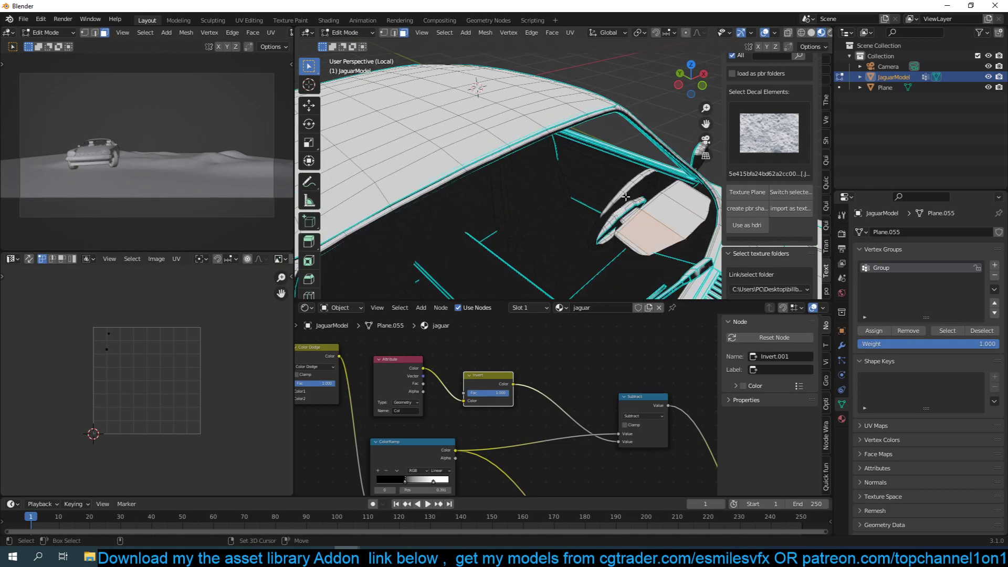
{"action": "key", "text": "ctrl+l"}
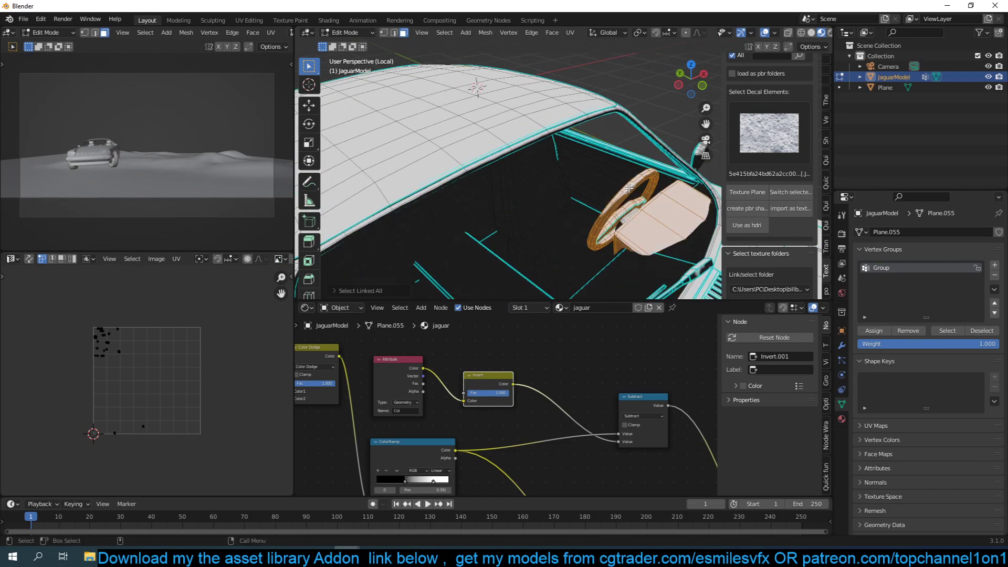
{"action": "middle_click_drag", "start_coordinate": [629, 188], "coordinate": [620, 216]}
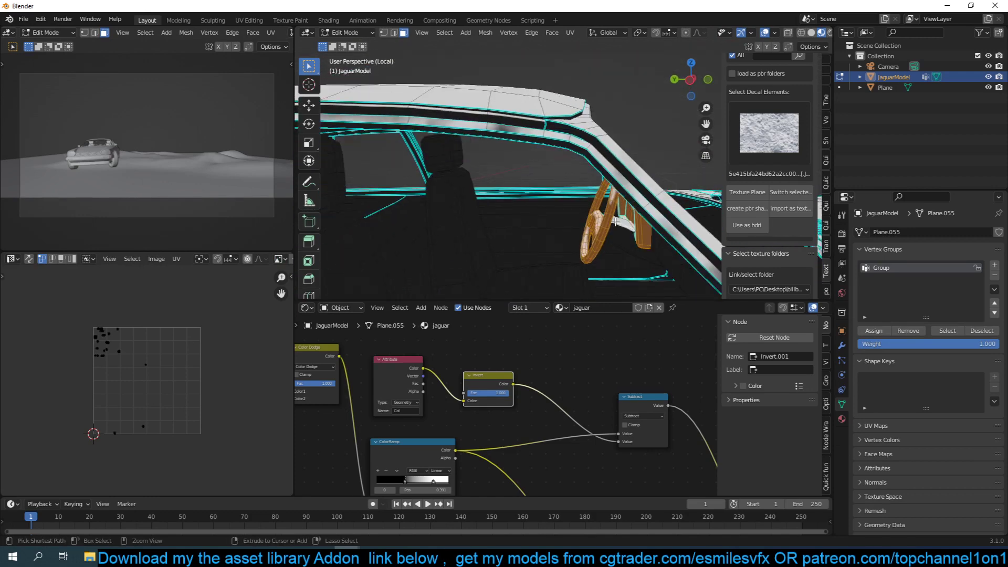
{"action": "key", "text": "ctrl+l"}
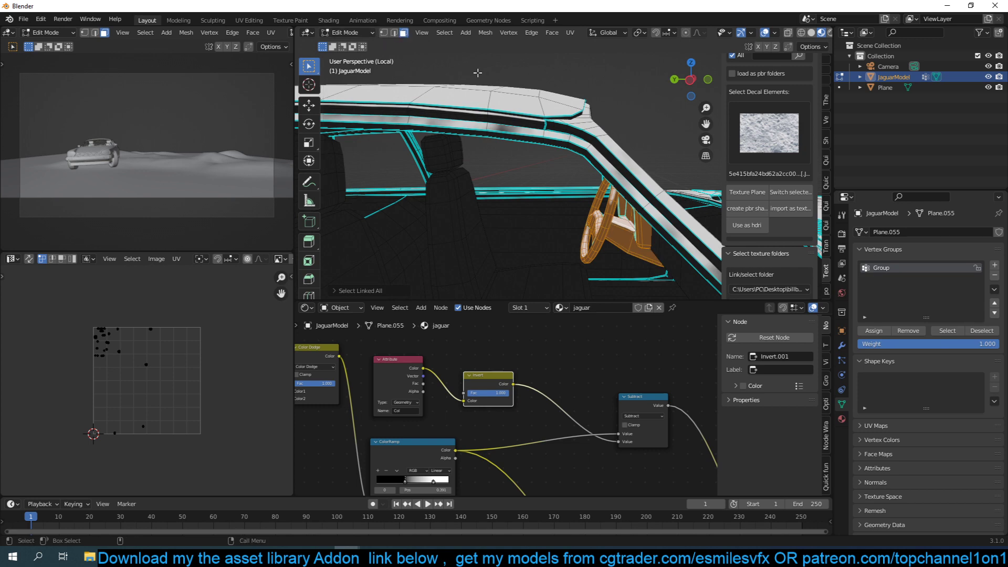
Fill the selected steering wheel and dashboard faces with black in Vertex Paint mode, and return to Object Mode.
{"action": "left_click", "coordinate": [355, 35]}
{"action": "left_click", "coordinate": [349, 80]}
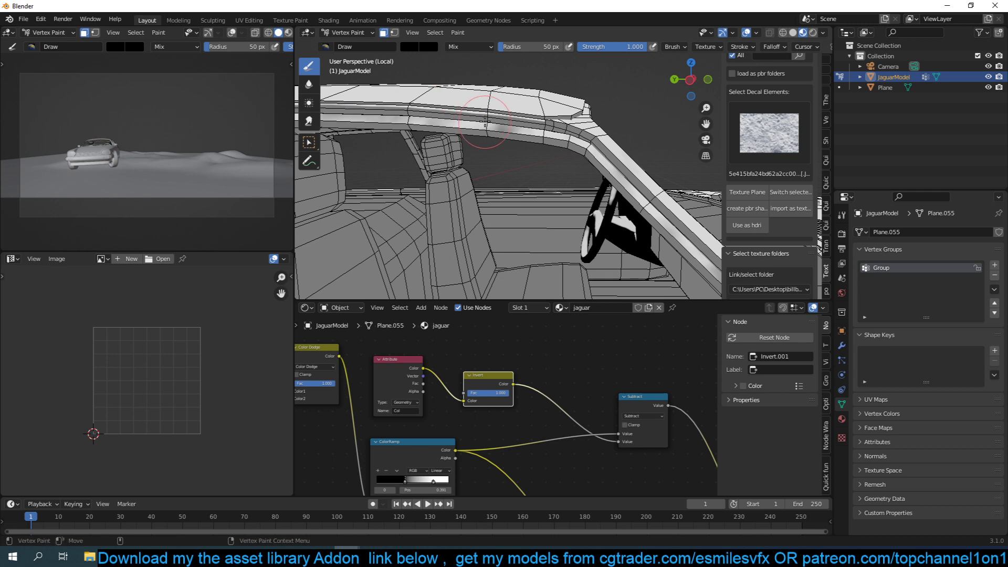
{"action": "middle_click_drag", "start_coordinate": [487, 120], "coordinate": [544, 126]}
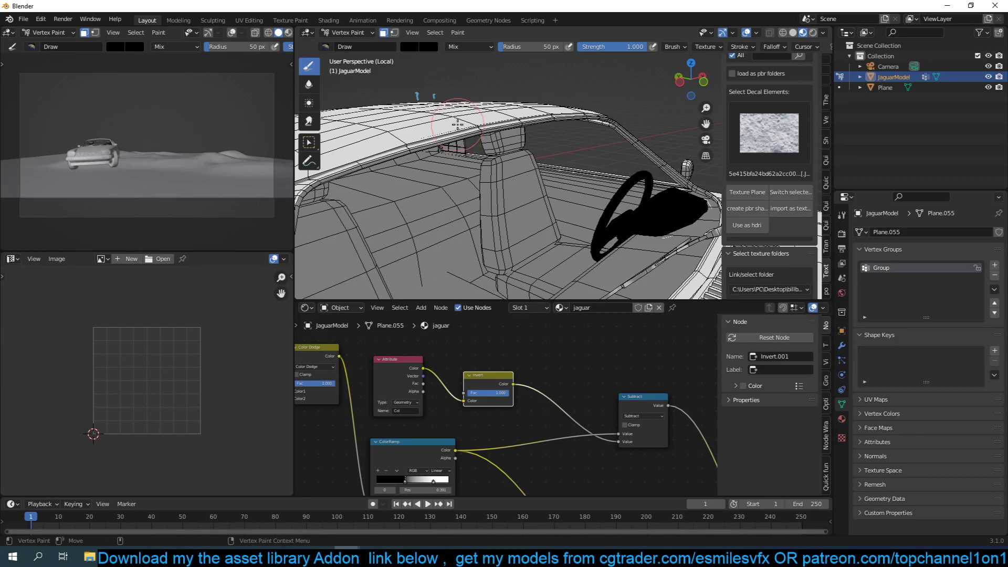
{"action": "middle_click_drag", "start_coordinate": [457, 124], "coordinate": [421, 137]}
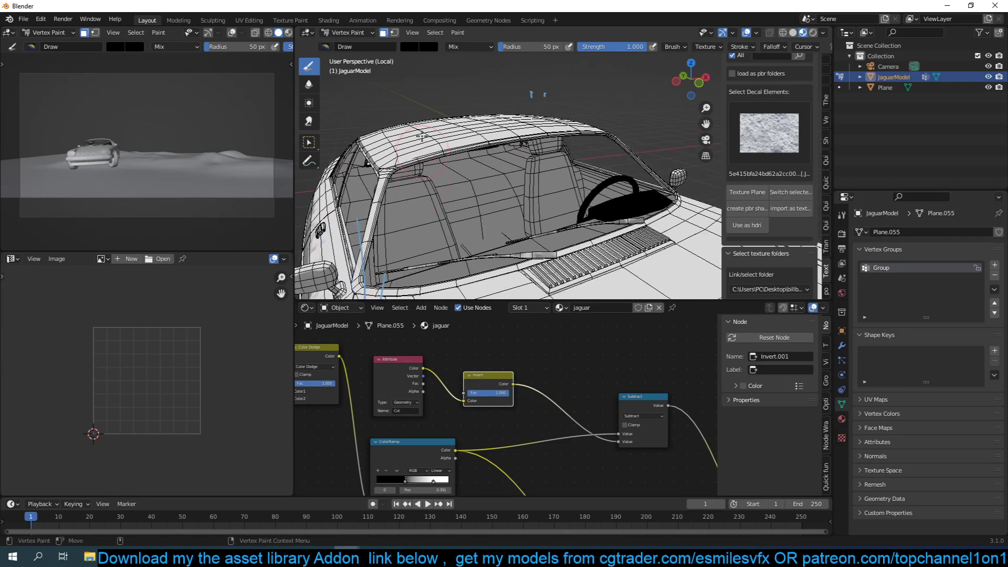
{"action": "left_click", "coordinate": [363, 35]}
{"action": "left_click", "coordinate": [351, 50]}
{"action": "scroll", "coordinate": [575, 163], "scroll_direction": "up", "scroll_amount": 8}
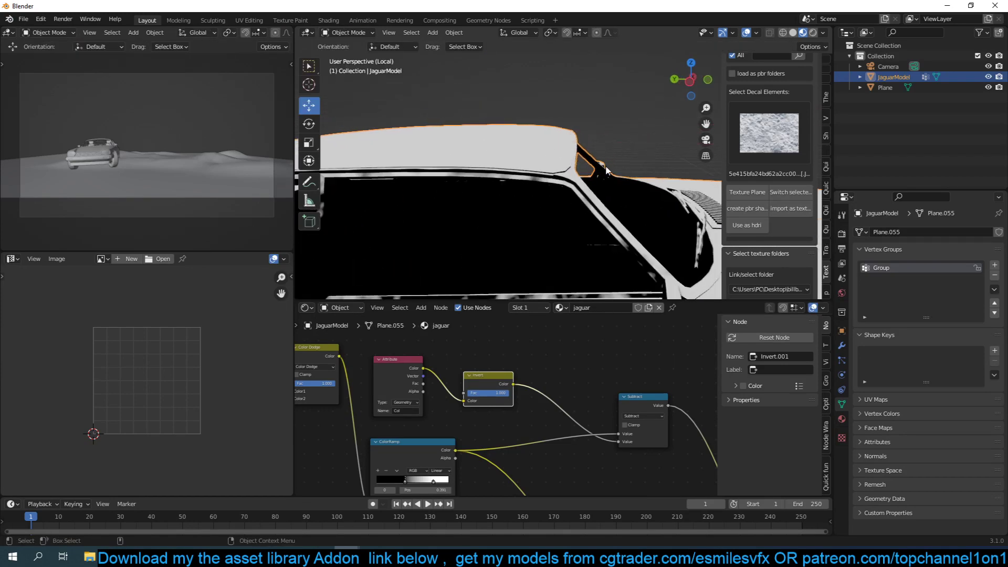
Route the car material's final Mix Shader back to the Material Output in place of the mask preview.
{"action": "scroll", "coordinate": [607, 171], "scroll_direction": "down", "scroll_amount": 4}
{"action": "scroll", "coordinate": [587, 401], "scroll_direction": "down", "scroll_amount": 6}
{"action": "scroll", "coordinate": [567, 226], "scroll_direction": "down", "scroll_amount": 3}
{"action": "middle_click_drag", "start_coordinate": [546, 220], "coordinate": [593, 224]}
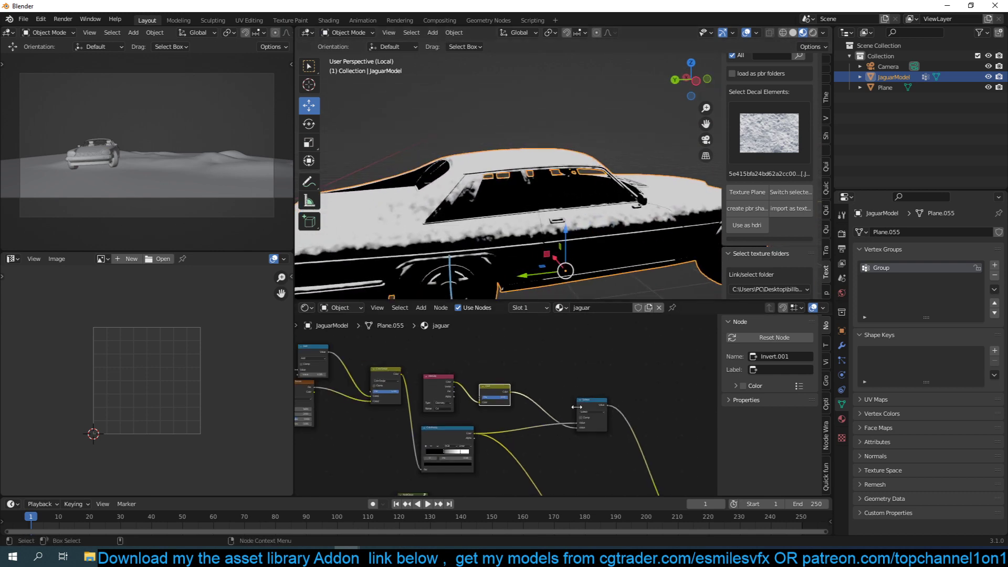
{"action": "scroll", "coordinate": [577, 407], "scroll_direction": "down", "scroll_amount": 6}
{"action": "middle_click_drag", "start_coordinate": [576, 405], "coordinate": [590, 343]}
{"action": "left_click_drag", "start_coordinate": [575, 345], "coordinate": [619, 446]}
{"action": "scroll", "coordinate": [583, 405], "scroll_direction": "up", "scroll_amount": 5}
{"action": "left_click", "coordinate": [619, 446], "text": "ctrl+shift"}
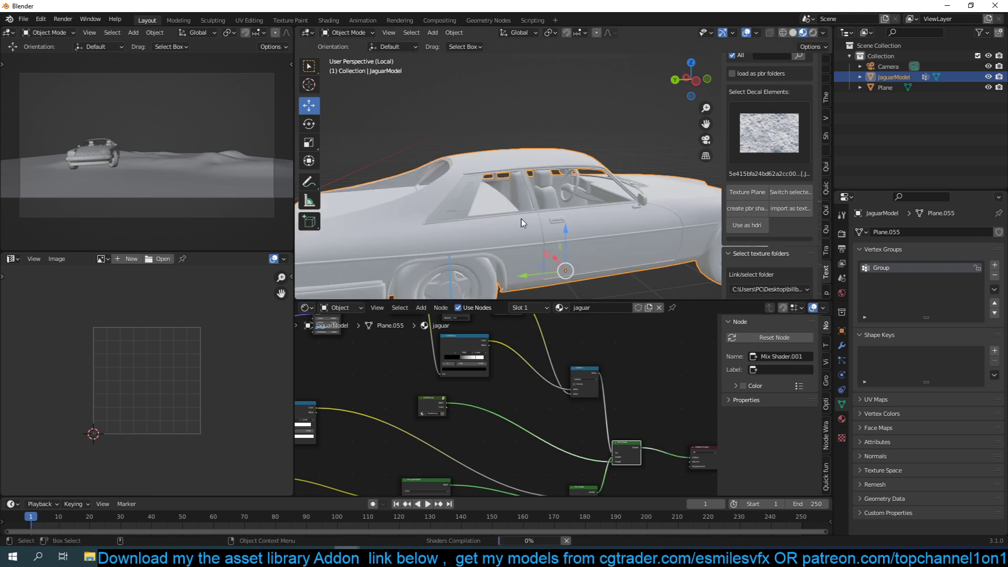
Deselect the car, leave local view, and inspect its snow and rust shading around the windows in the scene.
{"action": "middle_click_drag", "start_coordinate": [470, 216], "coordinate": [562, 234]}
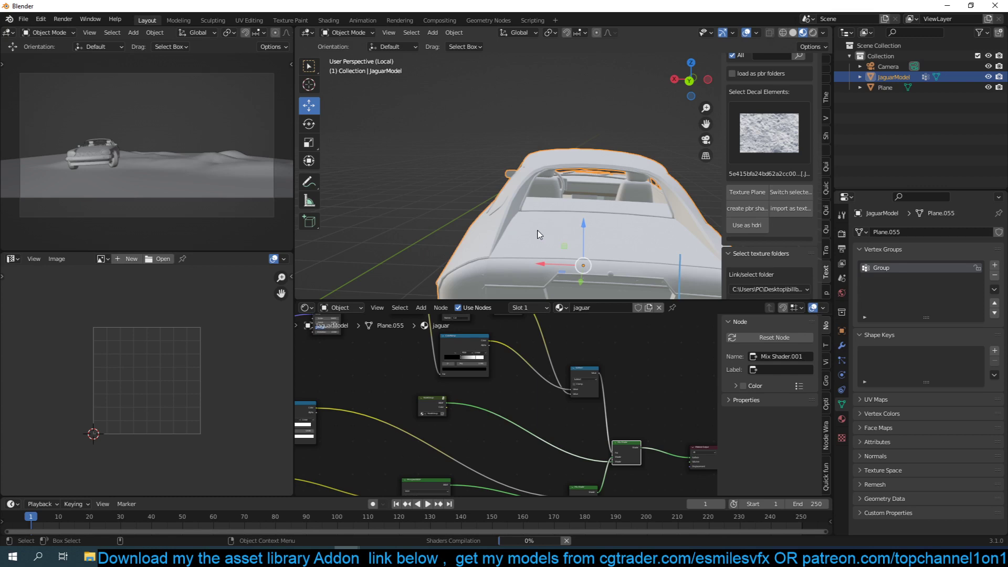
{"action": "middle_click_drag", "start_coordinate": [538, 235], "coordinate": [631, 289]}
{"action": "scroll", "coordinate": [450, 233], "scroll_direction": "up", "scroll_amount": 3}
{"action": "scroll", "coordinate": [474, 226], "scroll_direction": "down", "scroll_amount": 4}
{"action": "left_click", "coordinate": [519, 129]}
{"action": "scroll", "coordinate": [525, 204], "scroll_direction": "up", "scroll_amount": 2}
{"action": "key", "text": "Home"}
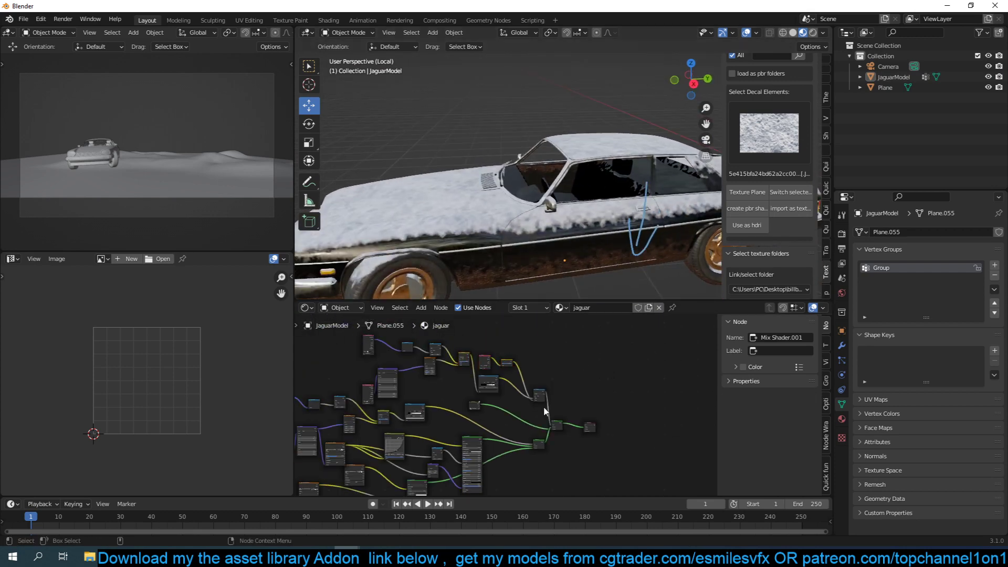
{"action": "middle_click_drag", "start_coordinate": [546, 411], "coordinate": [558, 380]}
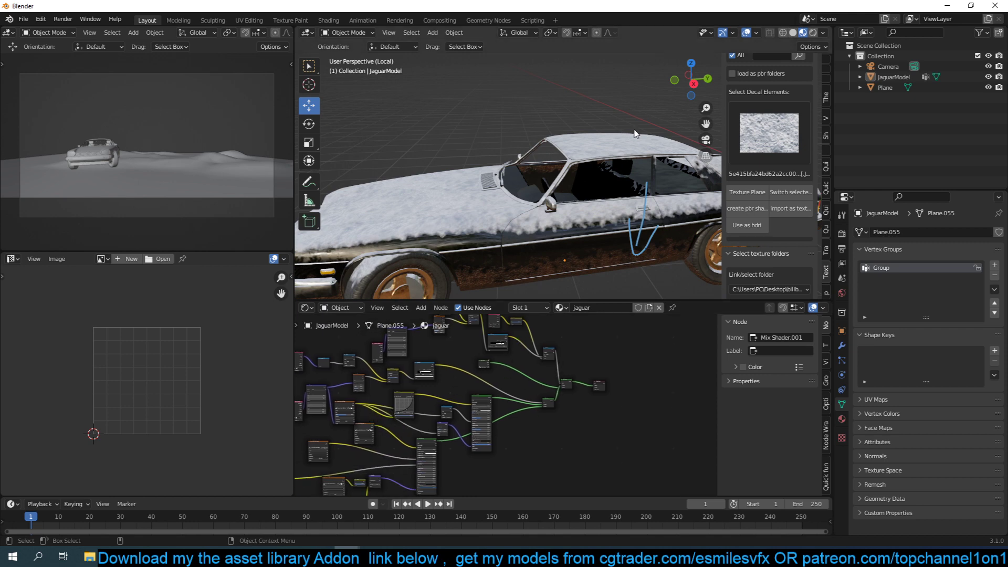
{"action": "middle_click_drag", "start_coordinate": [634, 134], "coordinate": [634, 203]}
{"action": "key", "text": "KP_Divide"}
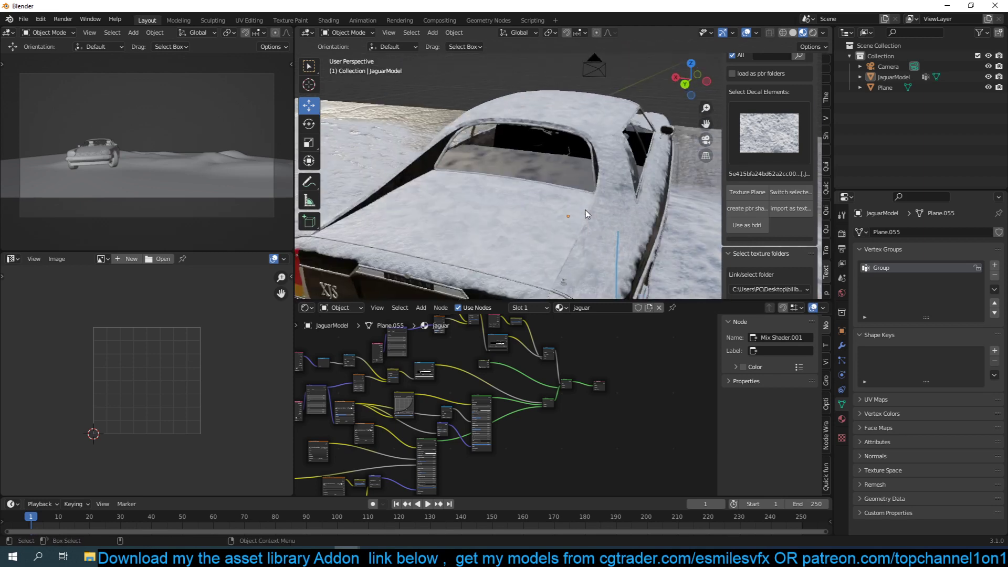
{"action": "middle_click_drag", "start_coordinate": [576, 195], "coordinate": [578, 166]}
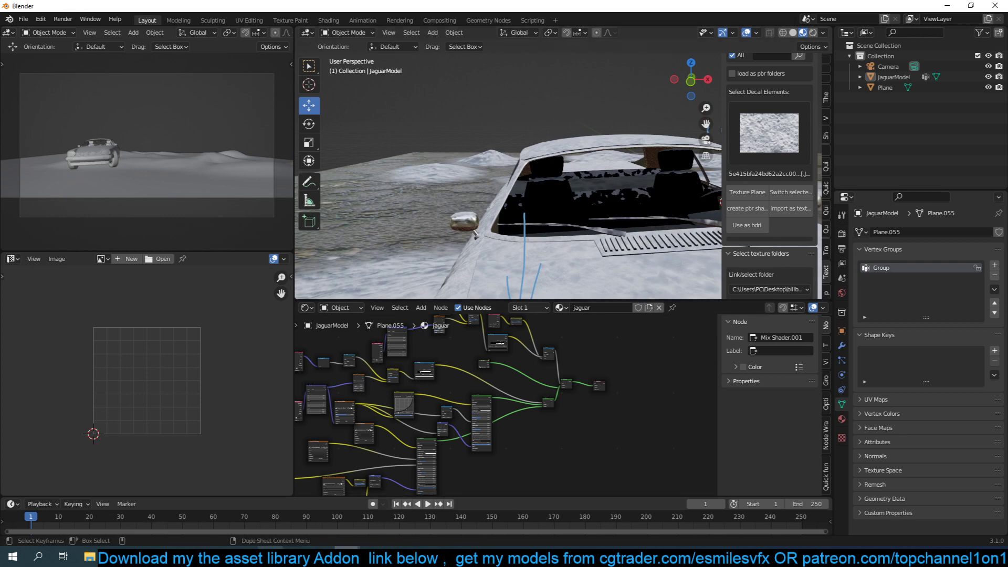
Copy the car's window glass object from snow art1.blend and paste it into the road scene.
{"action": "left_click", "coordinate": [290, 512]}
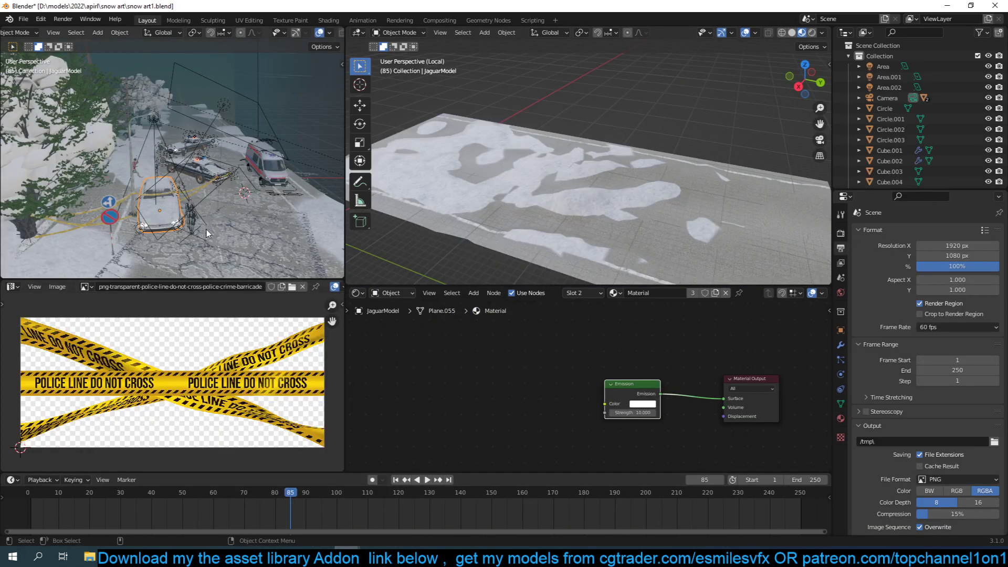
{"action": "scroll", "coordinate": [206, 233], "scroll_direction": "up", "scroll_amount": 3}
{"action": "left_click", "coordinate": [140, 231]}
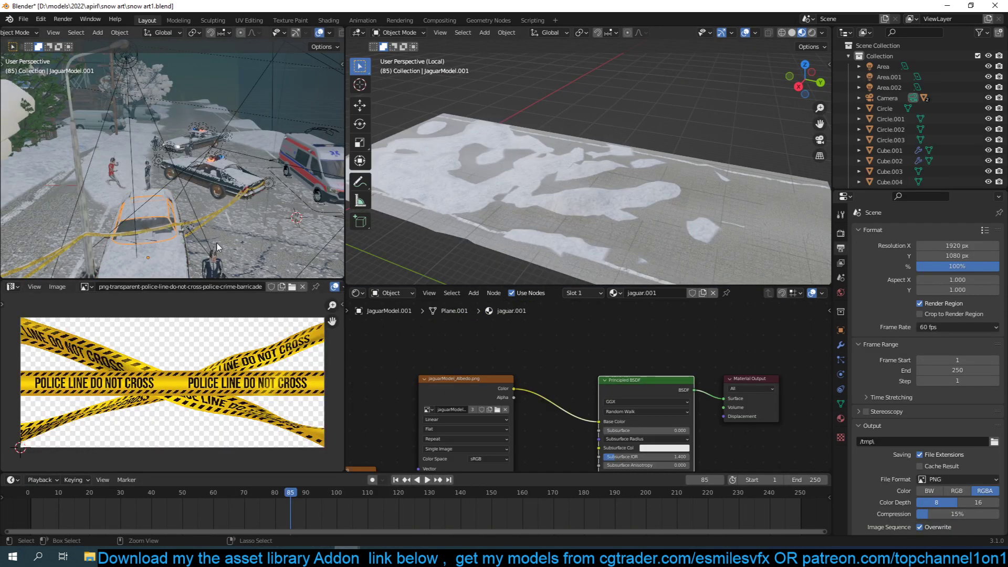
{"action": "left_click", "coordinate": [404, 510]}
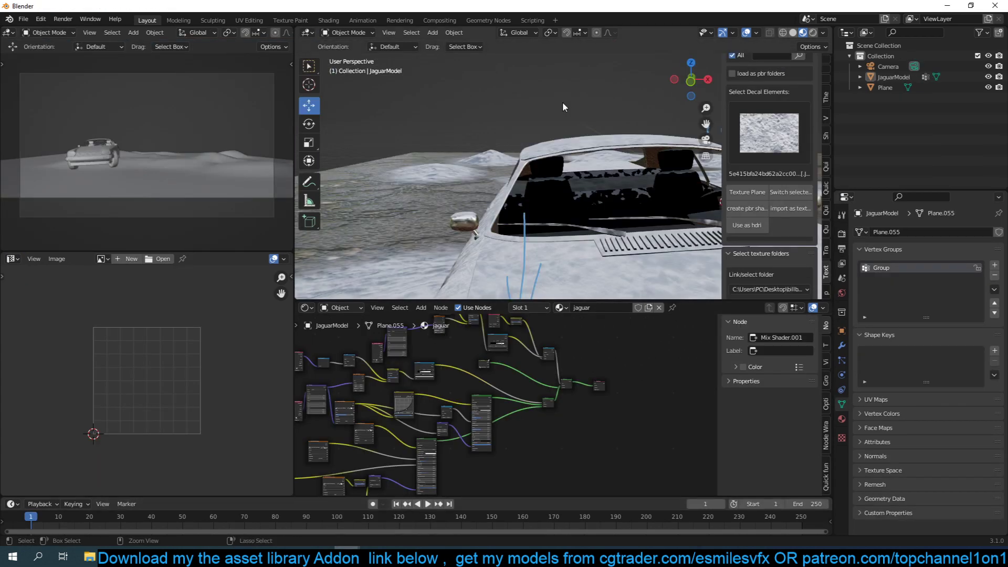
{"action": "key", "text": "ctrl+v"}
Align the pasted window glass with the car body by snapping it to the 3D cursor at the car's origin.
{"action": "middle_click_drag", "start_coordinate": [572, 203], "coordinate": [470, 184]}
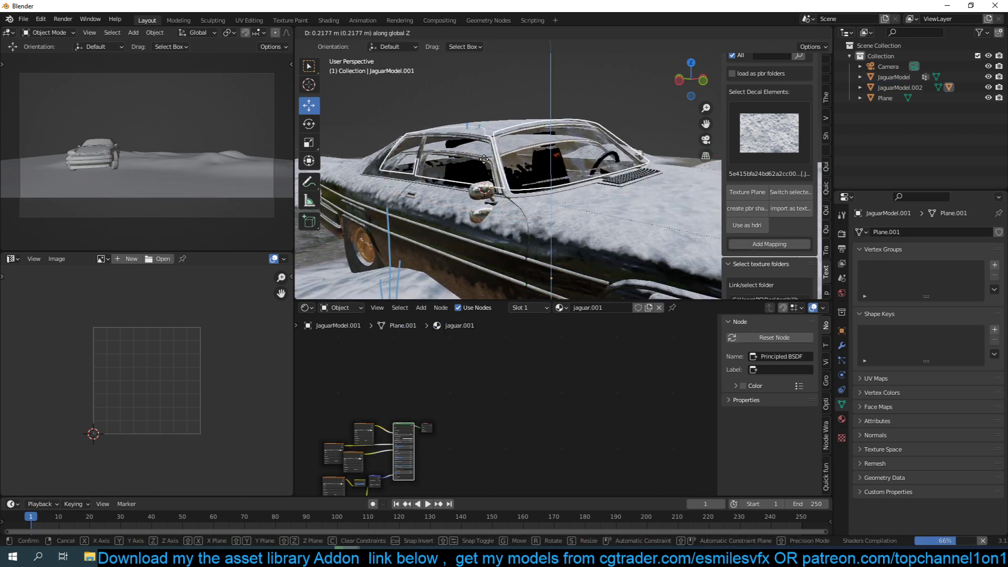
{"action": "key", "text": "x"}
{"action": "left_click", "coordinate": [534, 150]}
{"action": "left_click", "coordinate": [534, 150]}
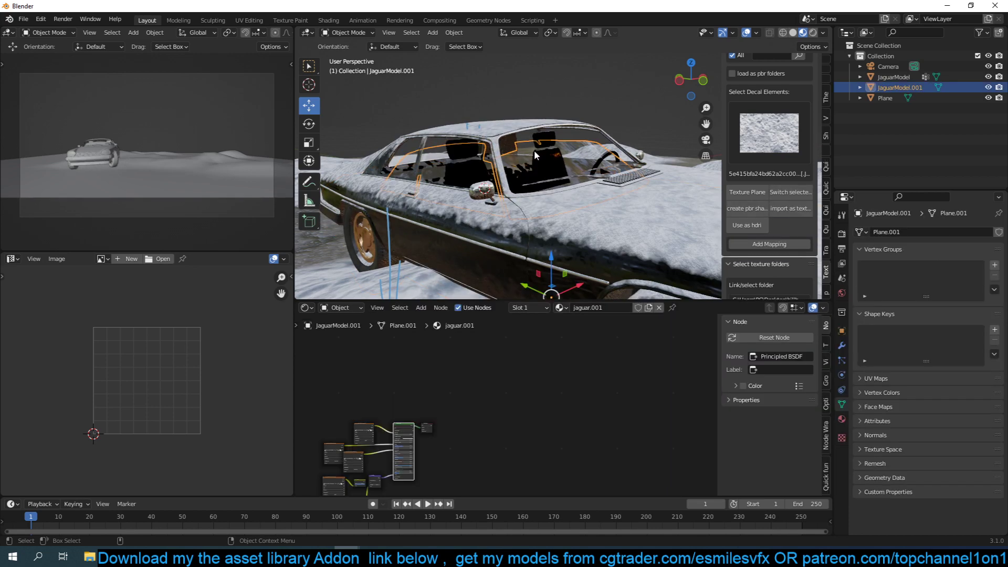
{"action": "left_click", "coordinate": [533, 234]}
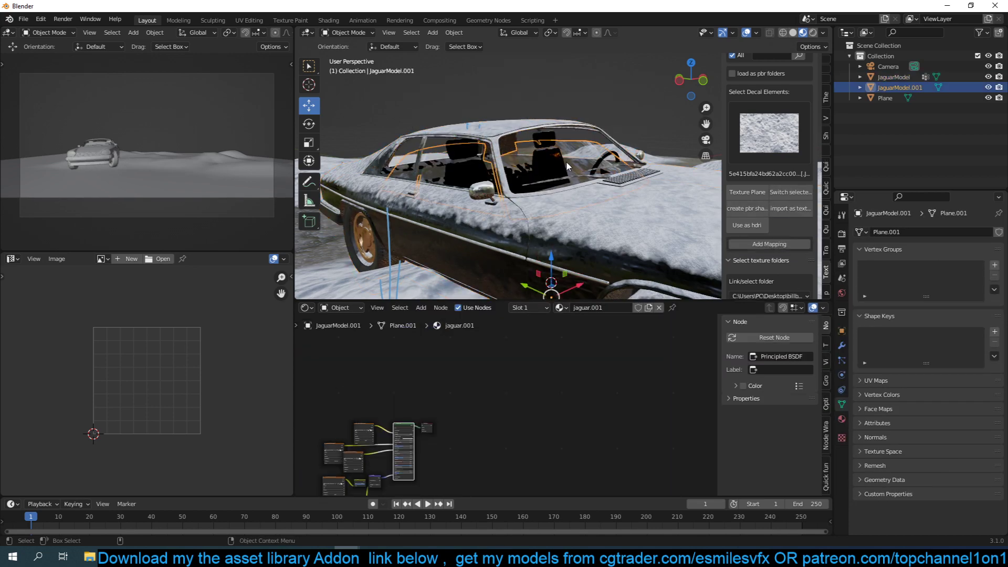
{"action": "key", "text": "shift+s"}
{"action": "left_click", "coordinate": [543, 78]}
{"action": "left_click", "coordinate": [558, 137]}
{"action": "middle_click_drag", "start_coordinate": [566, 141], "coordinate": [494, 151]}
Hide the window glass, select the car body, and enable Clamp on its material's Subtract node.
{"action": "left_click", "coordinate": [493, 162]}
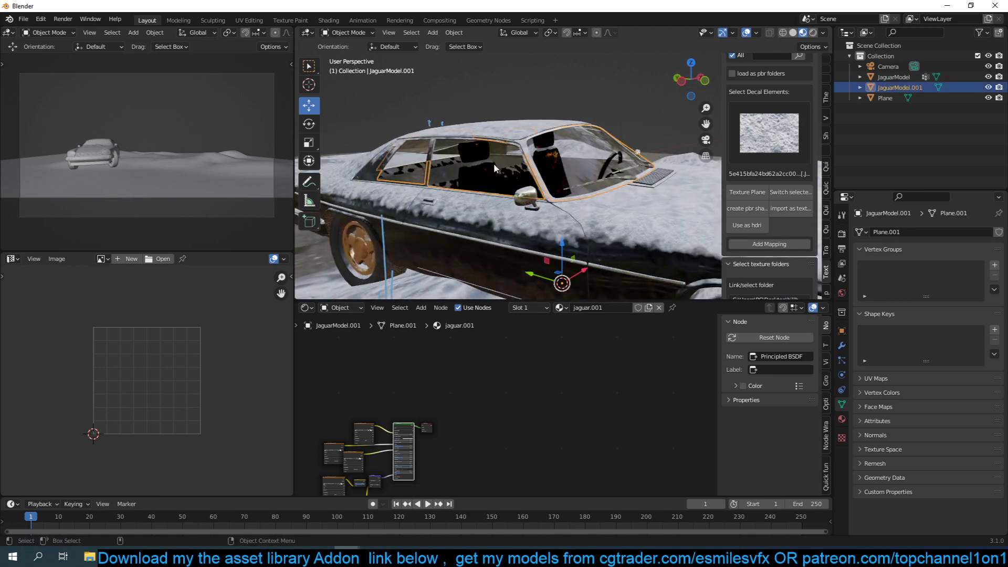
{"action": "key", "text": "h"}
{"action": "left_click", "coordinate": [489, 168]}
{"action": "middle_click_drag", "start_coordinate": [521, 349], "coordinate": [494, 452]}
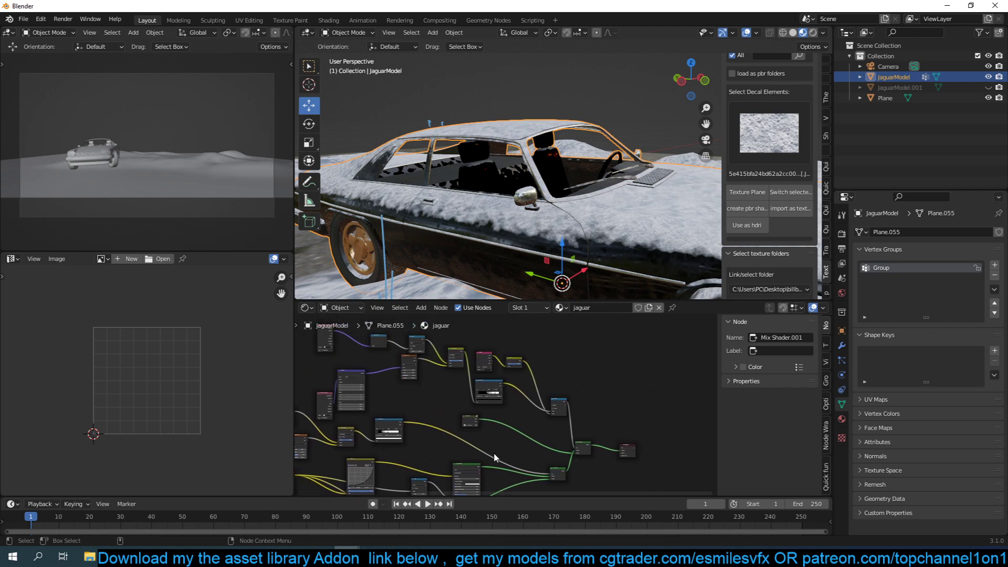
{"action": "scroll", "coordinate": [448, 248], "scroll_direction": "up", "scroll_amount": 6}
{"action": "middle_click_drag", "start_coordinate": [449, 248], "coordinate": [512, 217]}
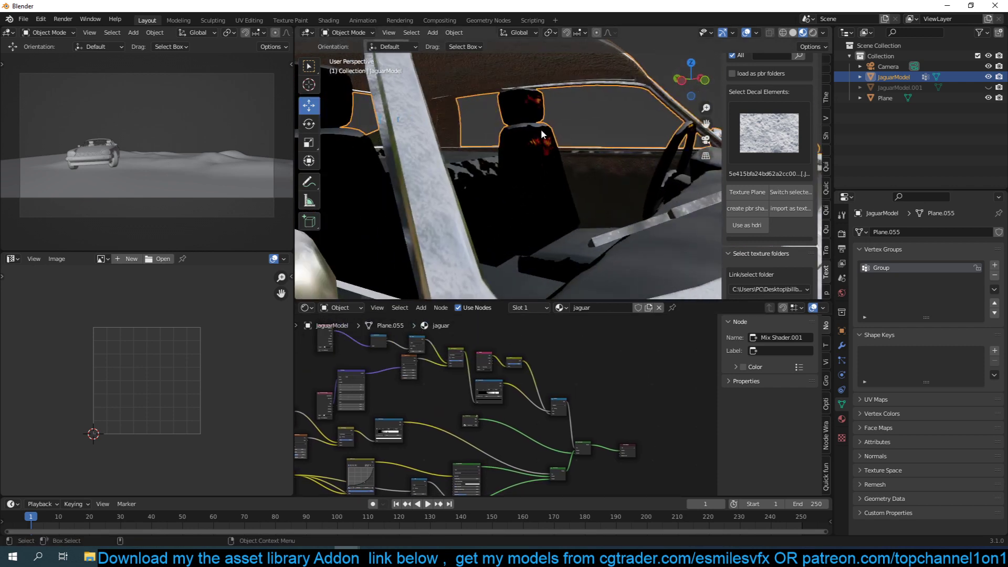
{"action": "scroll", "coordinate": [584, 448], "scroll_direction": "up", "scroll_amount": 7}
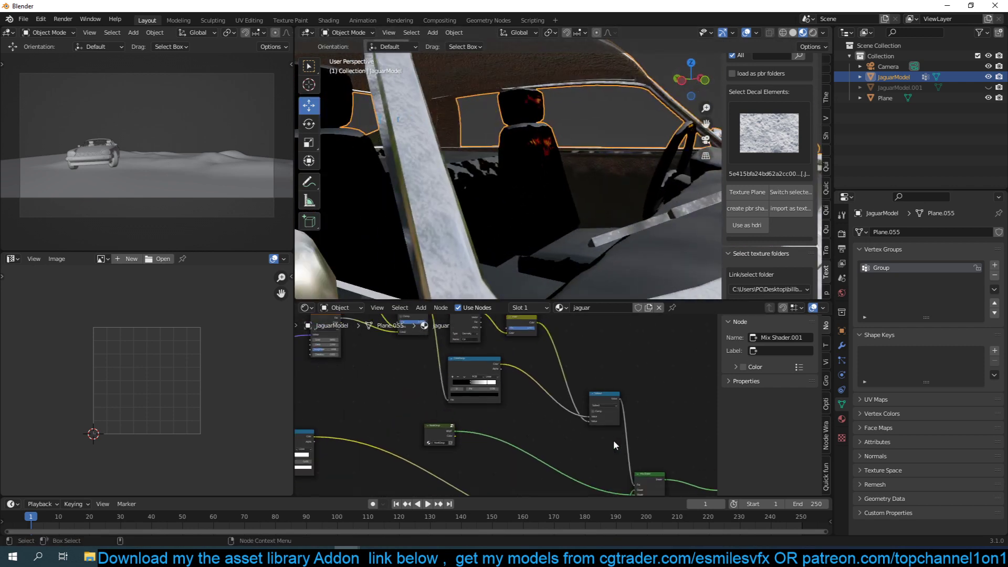
{"action": "left_click", "coordinate": [553, 401]}
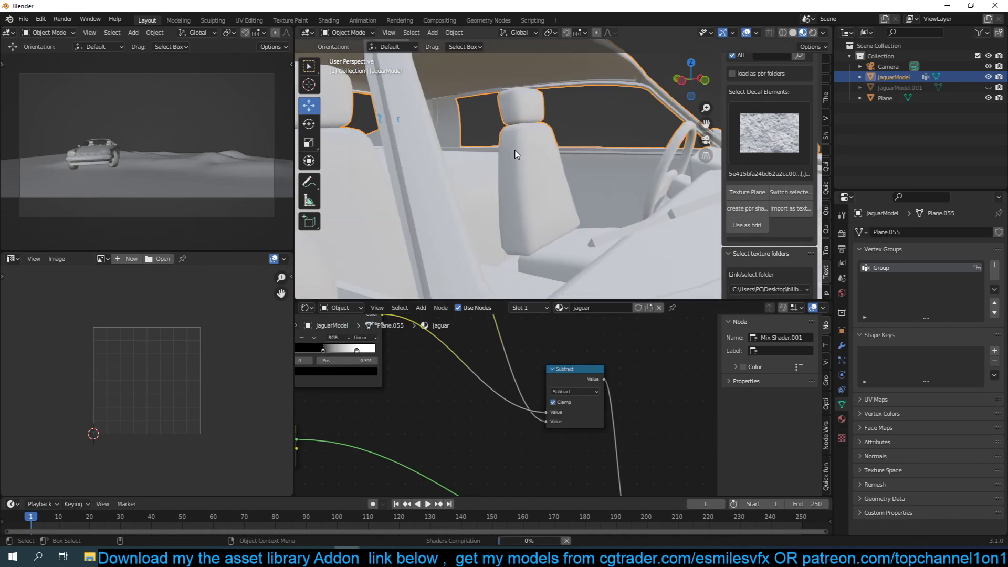
Unhide the window glass with nothing selected, and review the snowy car from the side and front.
{"action": "middle_click_drag", "start_coordinate": [514, 155], "coordinate": [533, 187]}
{"action": "scroll", "coordinate": [523, 205], "scroll_direction": "up", "scroll_amount": 2}
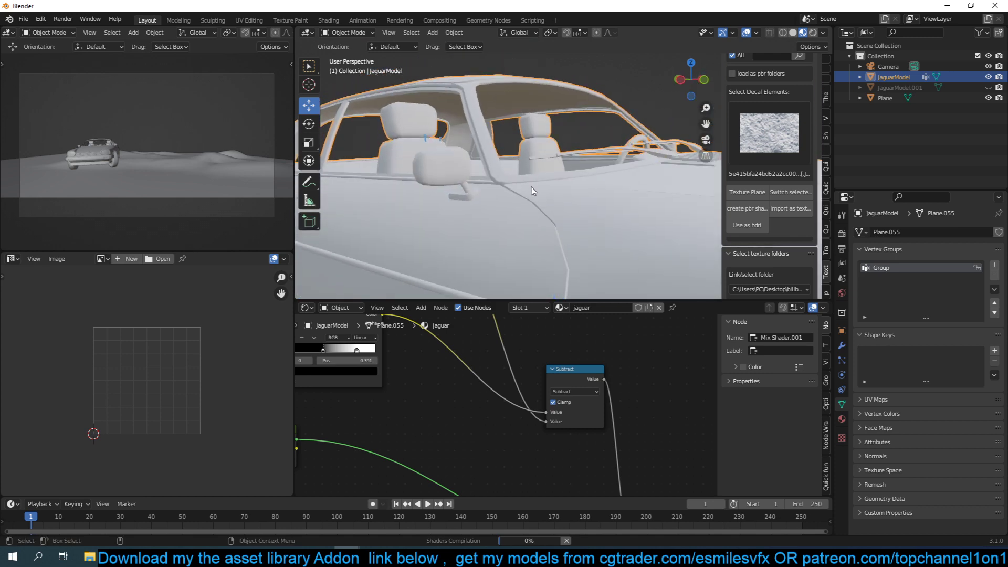
{"action": "middle_click_drag", "start_coordinate": [533, 192], "coordinate": [575, 168]}
{"action": "left_click", "coordinate": [541, 203]}
{"action": "key", "text": "alt+h"}
{"action": "middle_click_drag", "start_coordinate": [487, 193], "coordinate": [407, 233]}
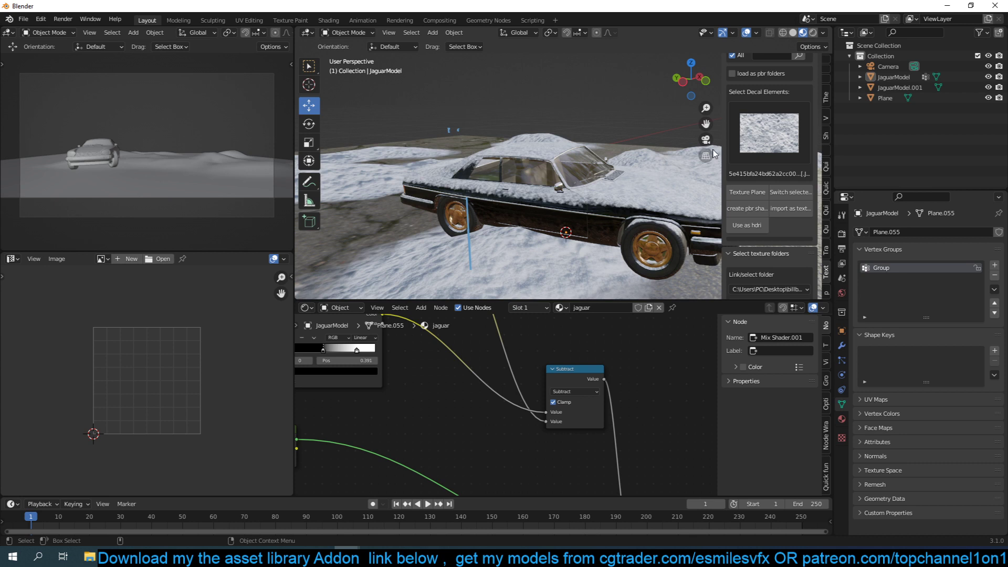
{"action": "scroll", "coordinate": [769, 174], "scroll_direction": "up", "scroll_amount": 2}
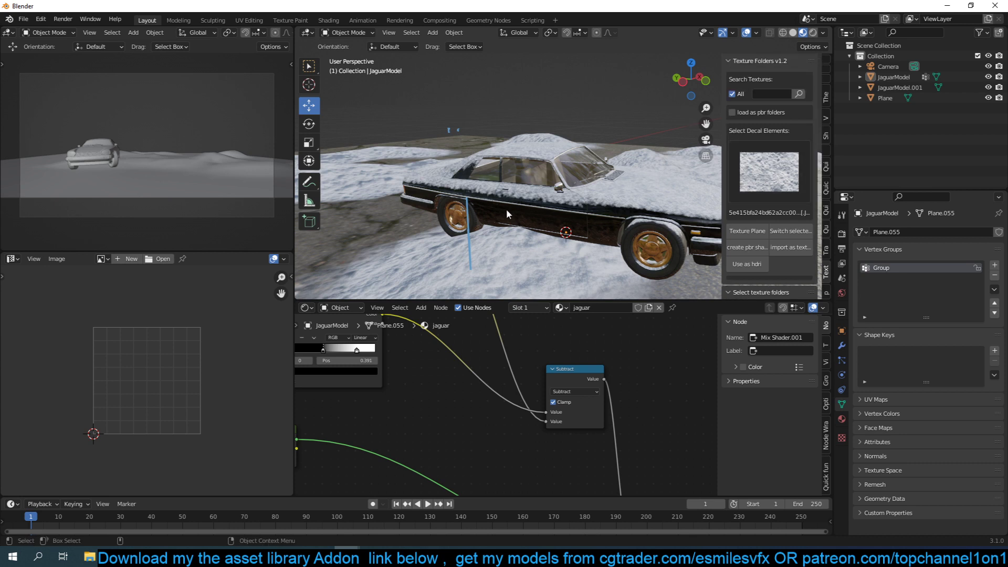
{"action": "middle_click_drag", "start_coordinate": [506, 209], "coordinate": [501, 229]}
{"action": "scroll", "coordinate": [528, 192], "scroll_direction": "down", "scroll_amount": 5}
{"action": "mouse_move", "coordinate": [528, 192]}
{"action": "middle_mouse_down"}
{"action": "mouse_move", "coordinate": [543, 188]}
{"action": "mouse_move", "coordinate": [529, 180]}
{"action": "middle_mouse_up"}
{"action": "scroll", "coordinate": [580, 189], "scroll_direction": "up", "scroll_amount": 2}
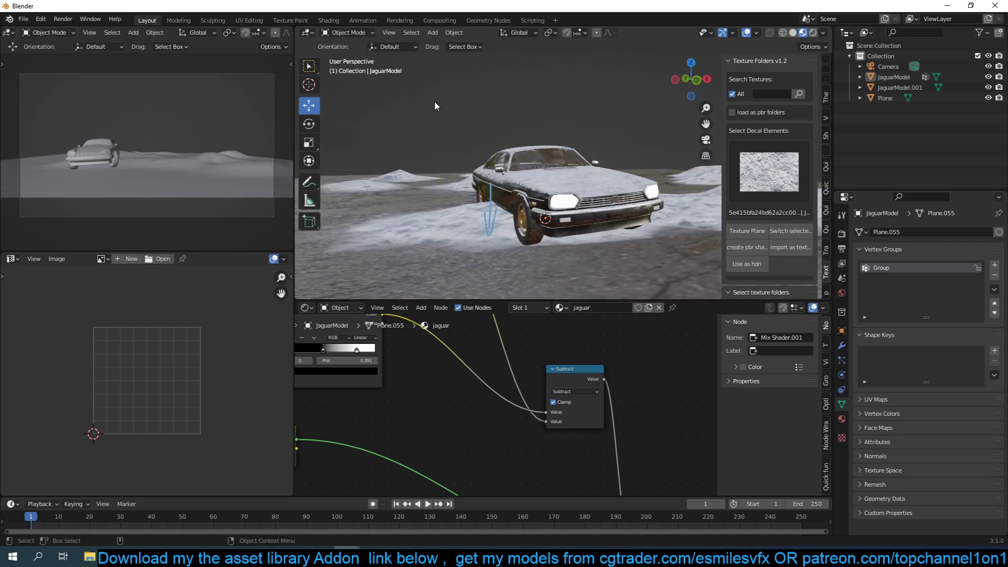